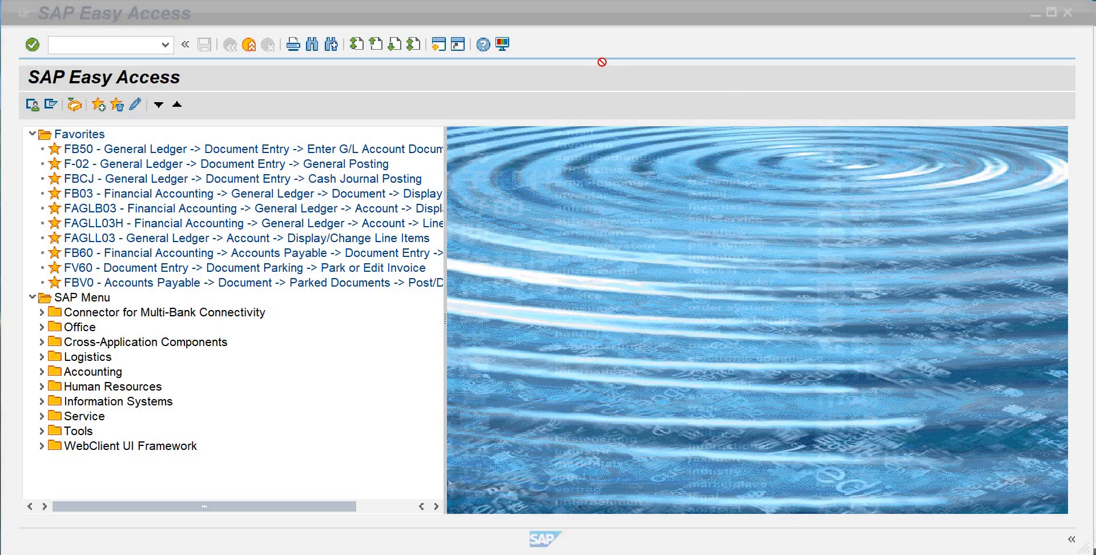
# Run transaction SPRO and open the SAP Reference IMG
pyautogui.click(408, 24)
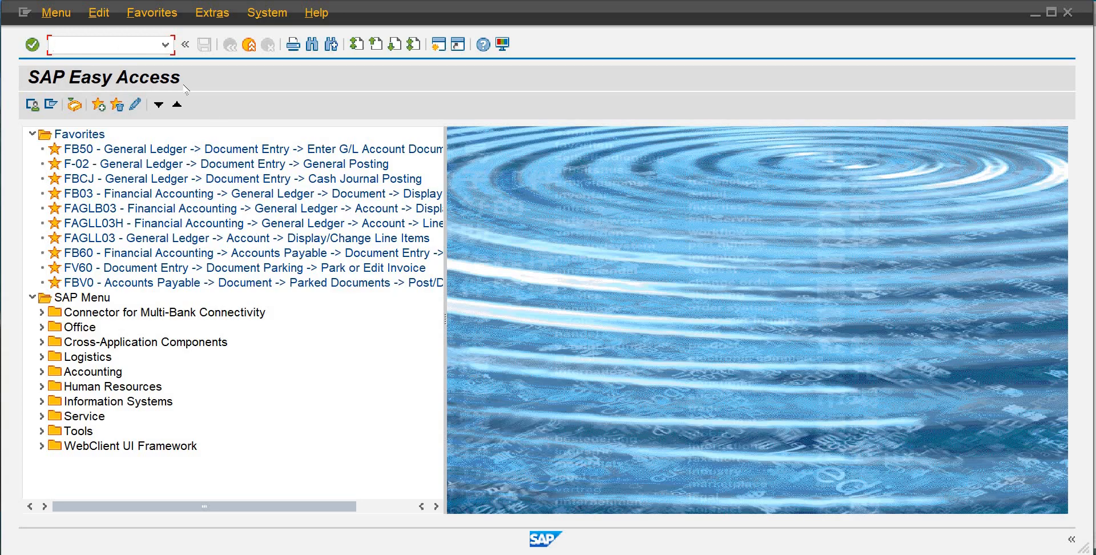
pyautogui.write('spro')
pyautogui.press('Return')
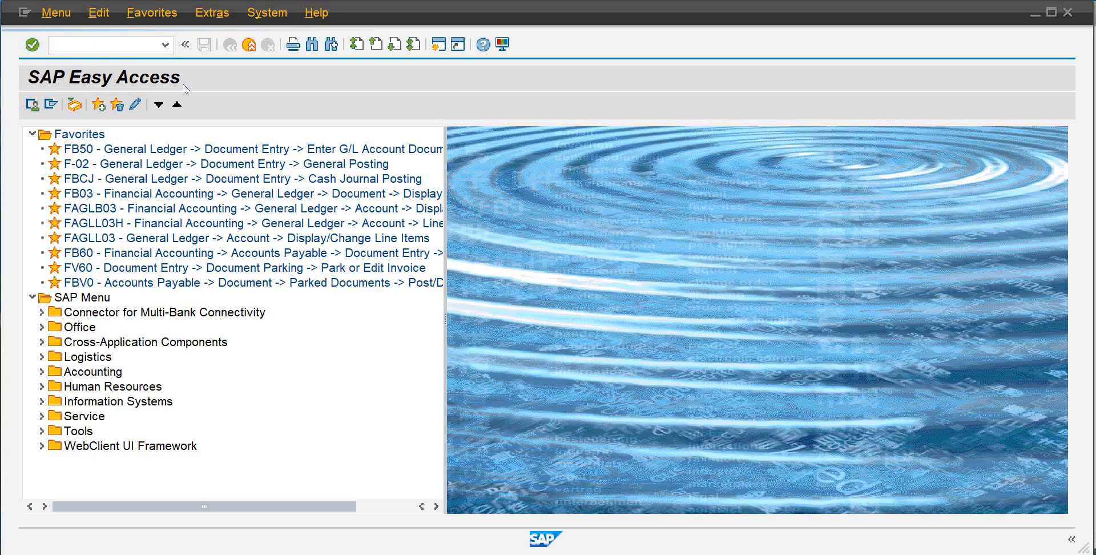
pyautogui.click(122, 105)
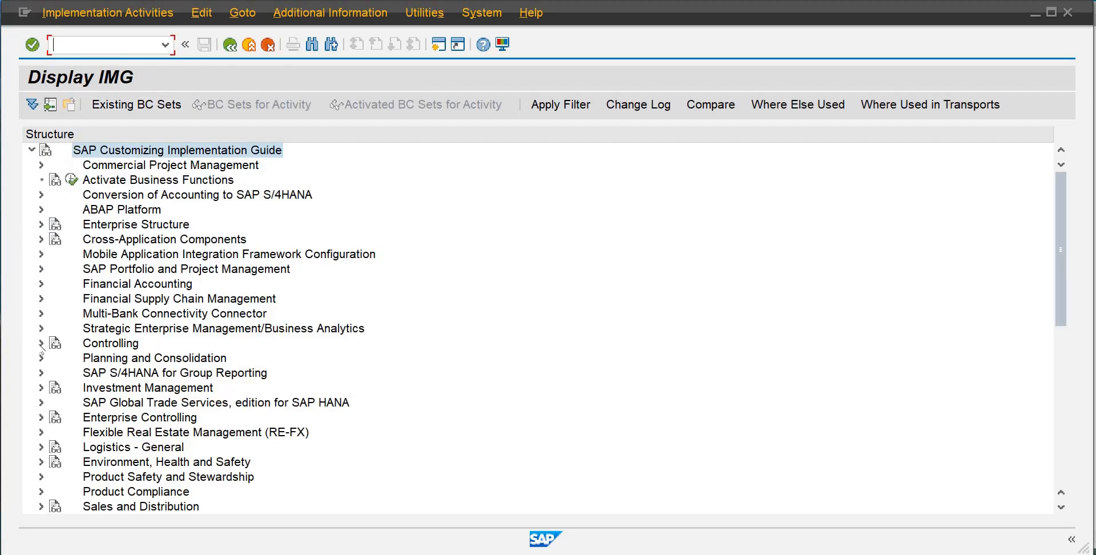
# Open the Maintain Controlling Area activity under Controlling, General Controlling, Organization
pyautogui.click(41, 343)
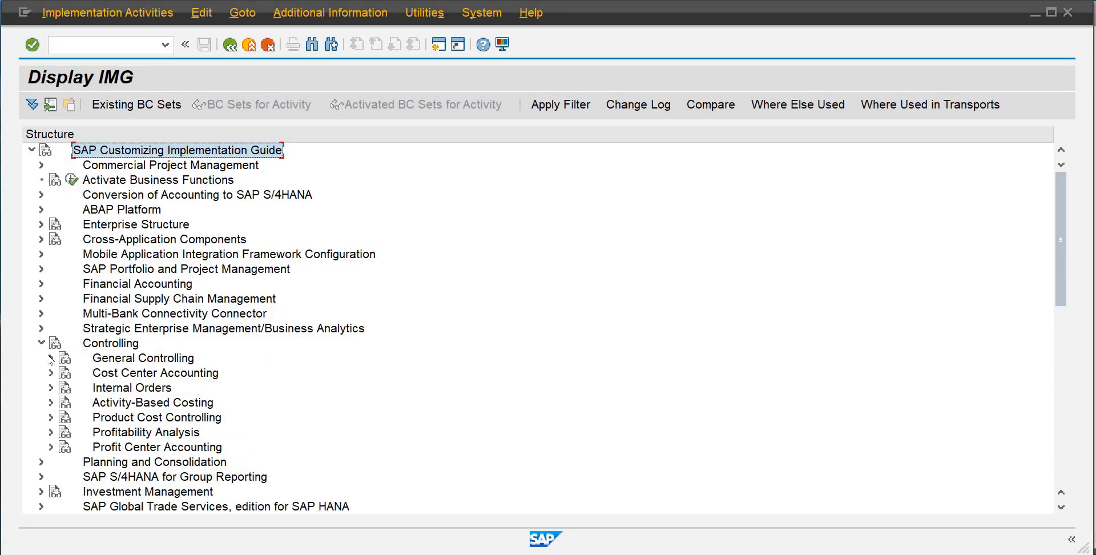
pyautogui.click(51, 359)
pyautogui.click(60, 313)
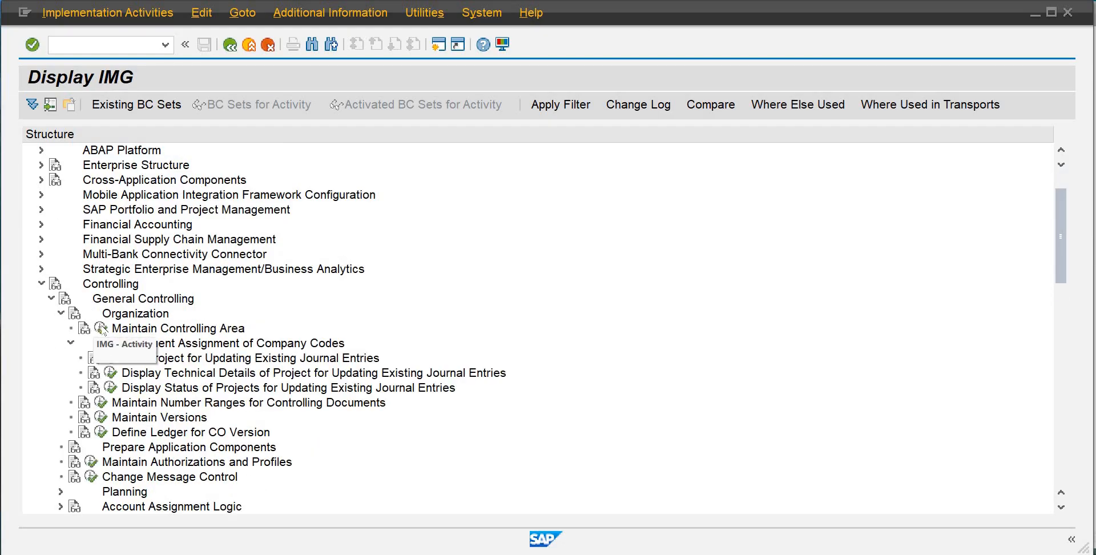
pyautogui.click(100, 329)
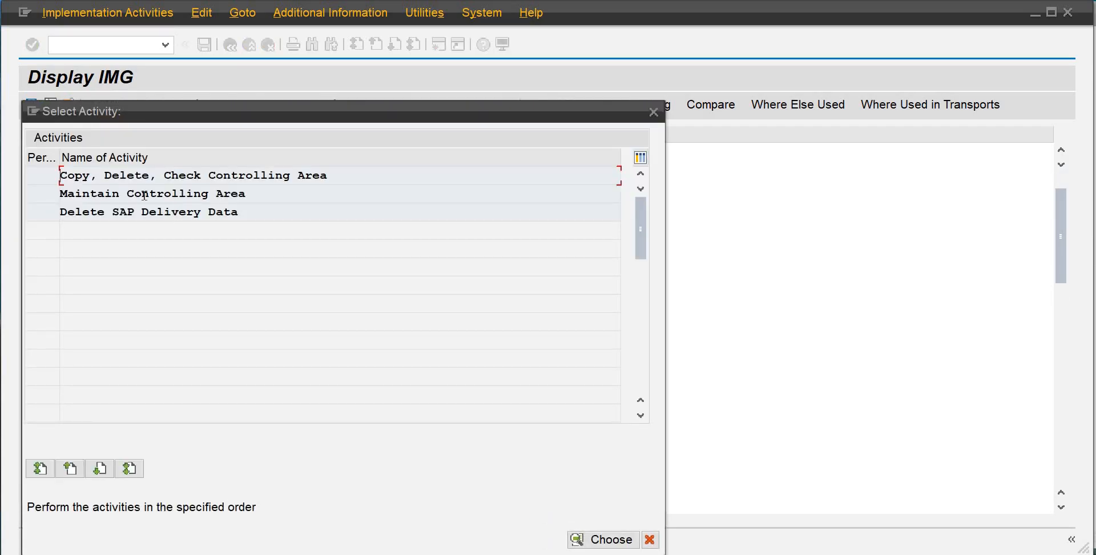
pyautogui.doubleClick(148, 194)
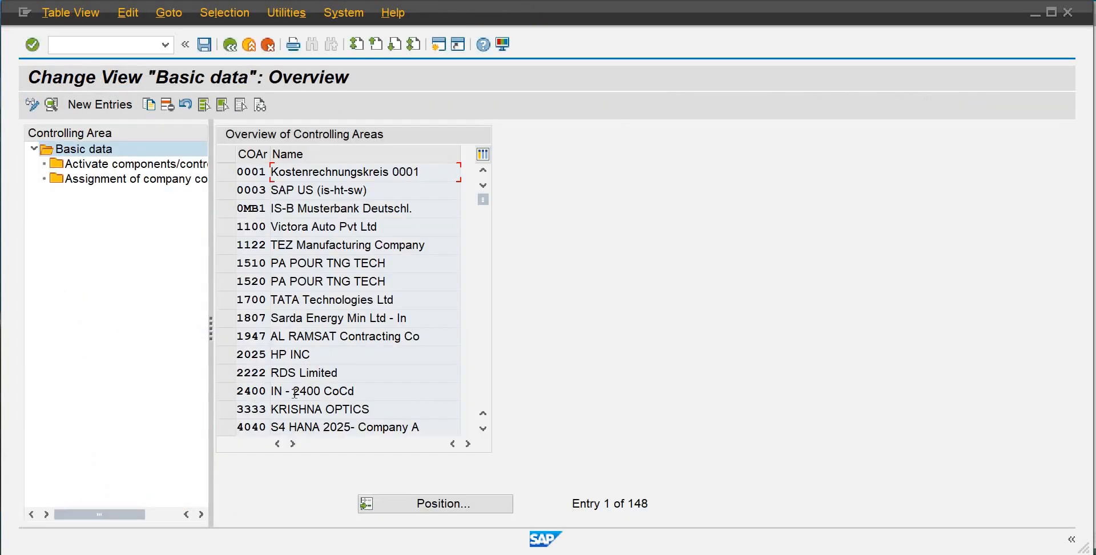
# Position the controlling area list on DB01 and open its basic data details
pyautogui.click(401, 504)
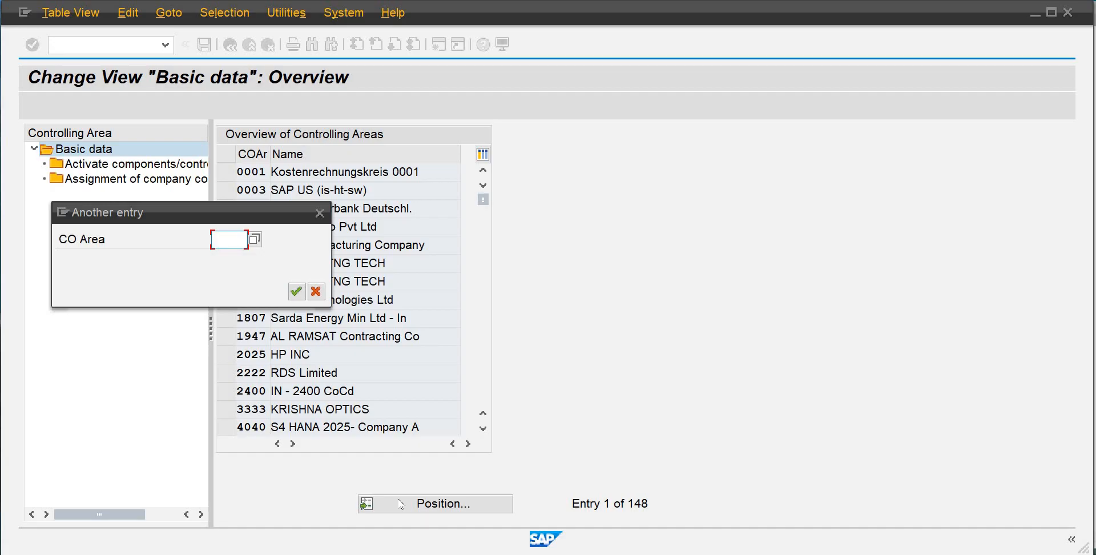
pyautogui.write('db01')
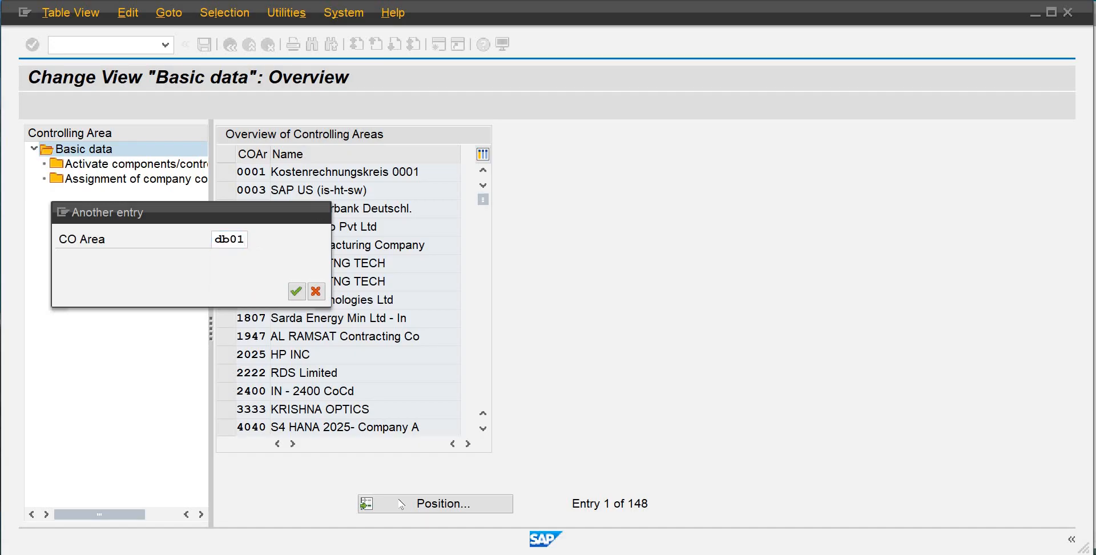
pyautogui.press('Return')
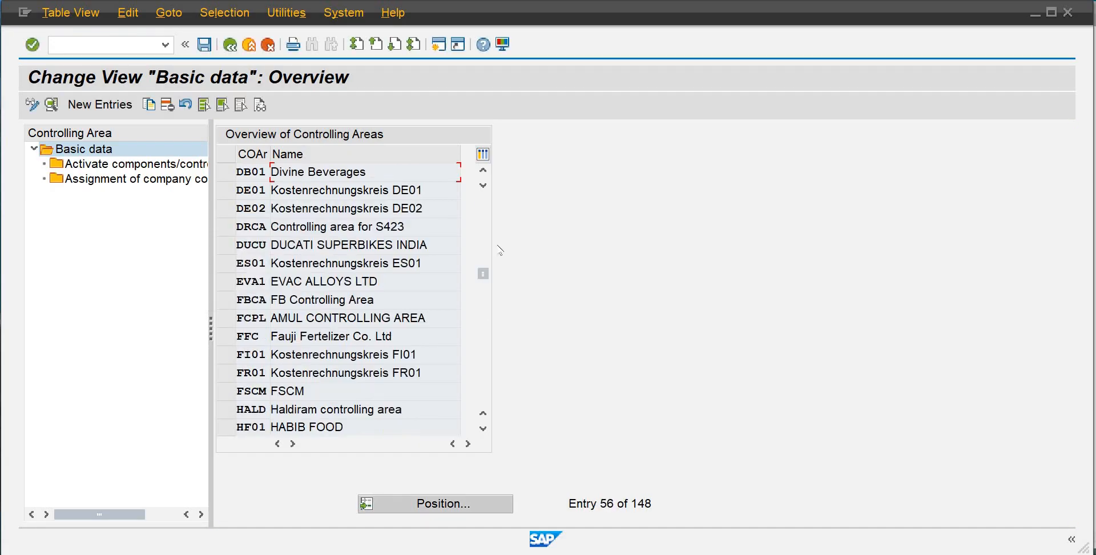
pyautogui.doubleClick(300, 171)
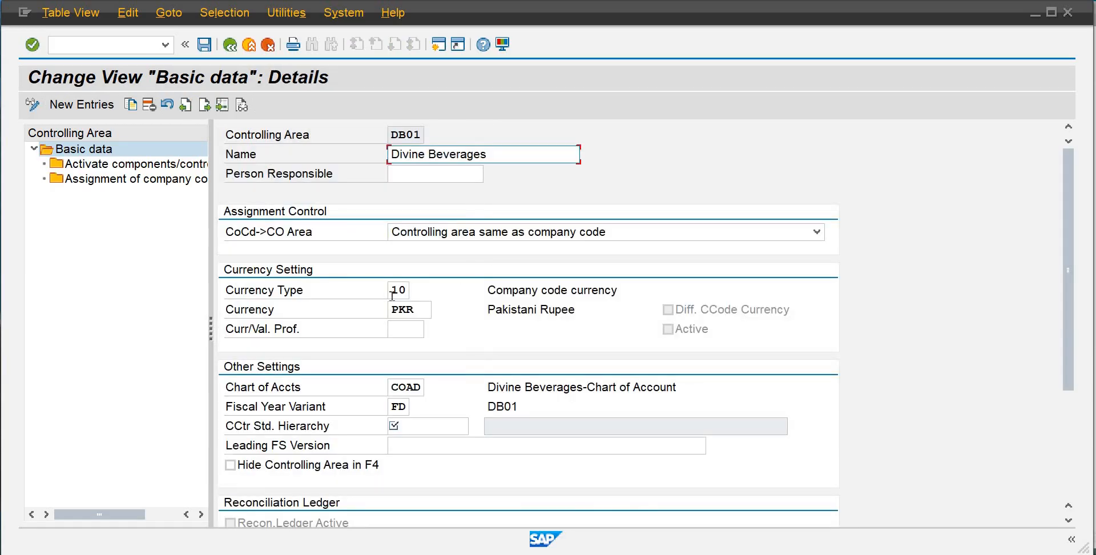
# Set the cost center standard hierarchy to SHDB01 and confirm creating it as a new standard hierarchy
pyautogui.click(408, 426)
pyautogui.write('S')
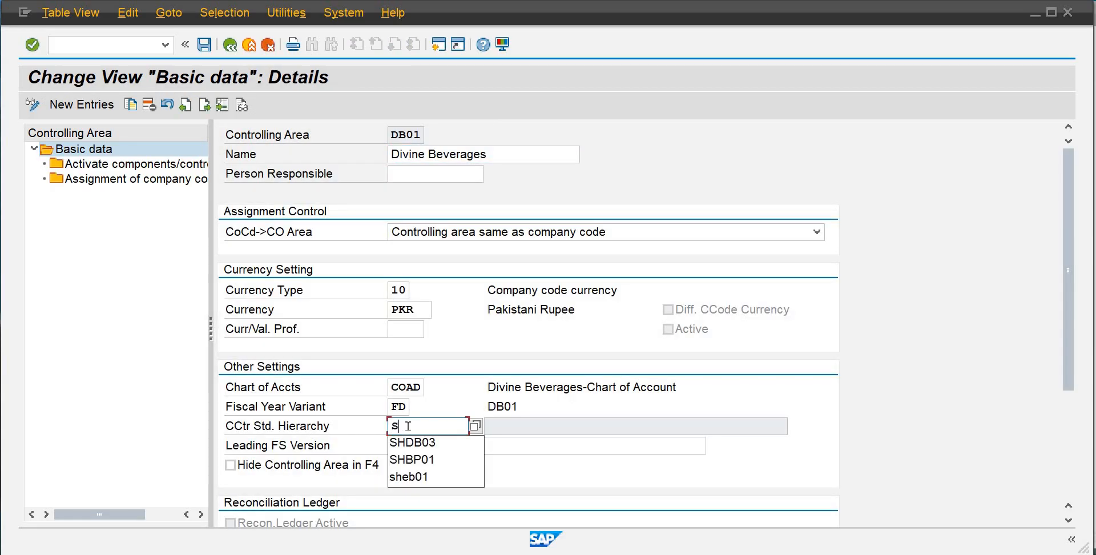
pyautogui.write('HDB01')
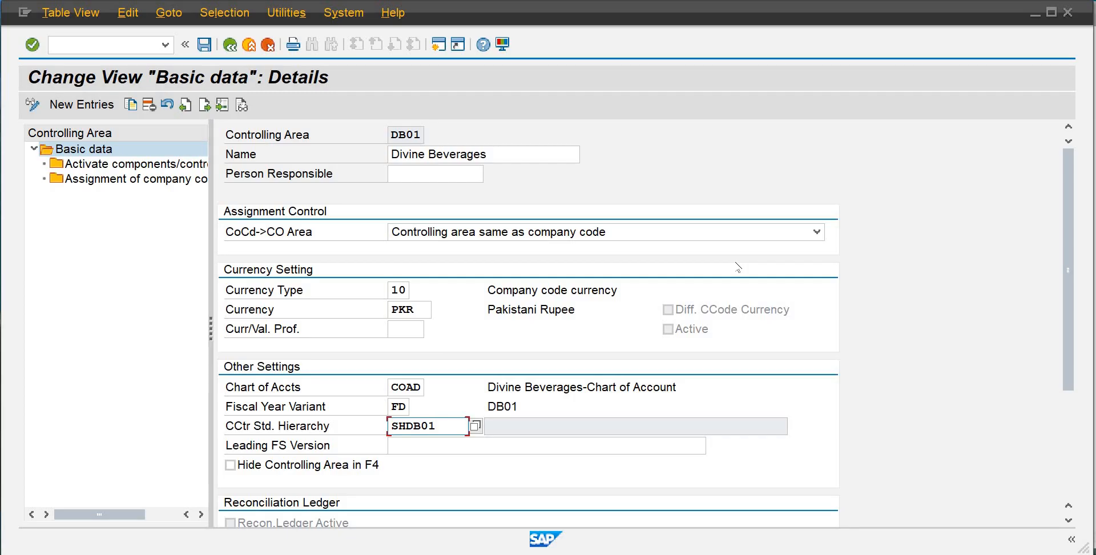
pyautogui.press('Return')
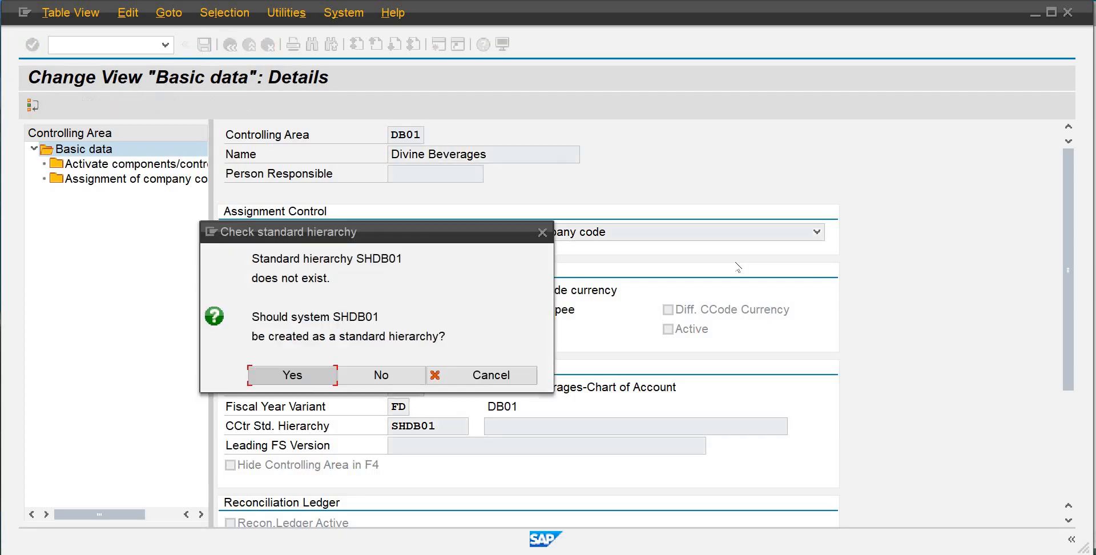
pyautogui.click(308, 380)
pyautogui.press('Return')
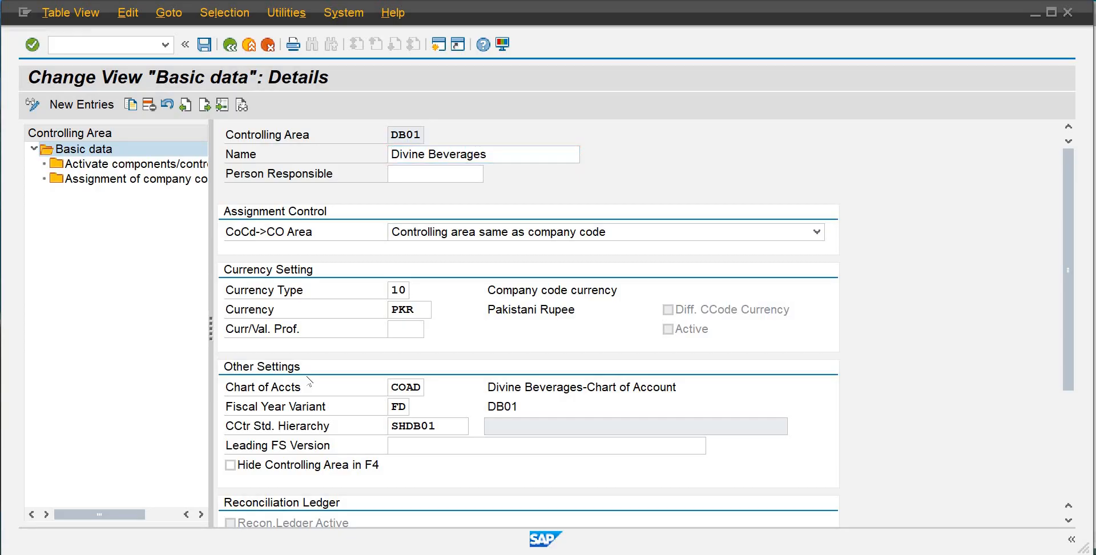
pyautogui.click(307, 379)
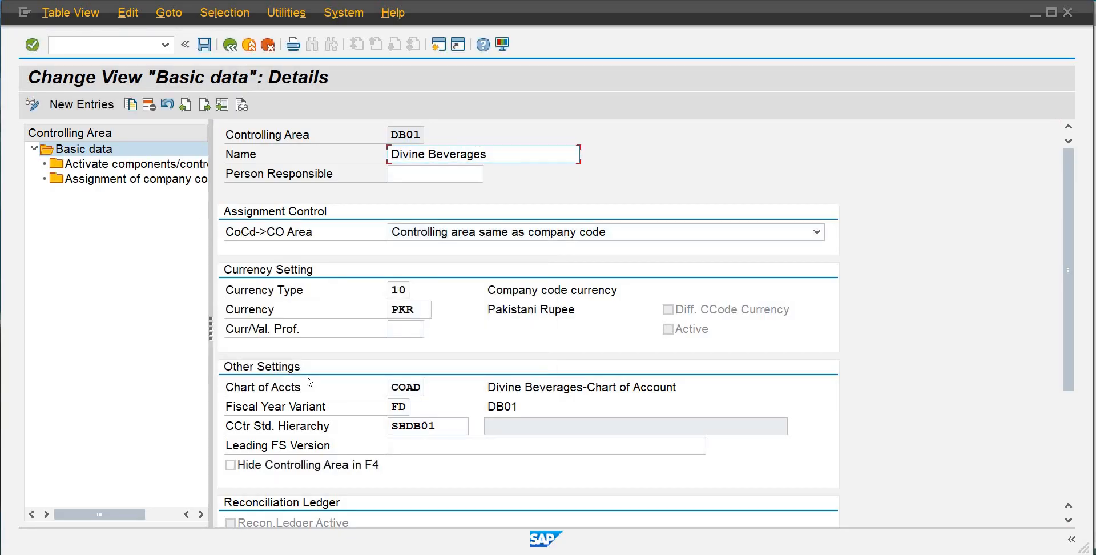
pyautogui.press('Return')
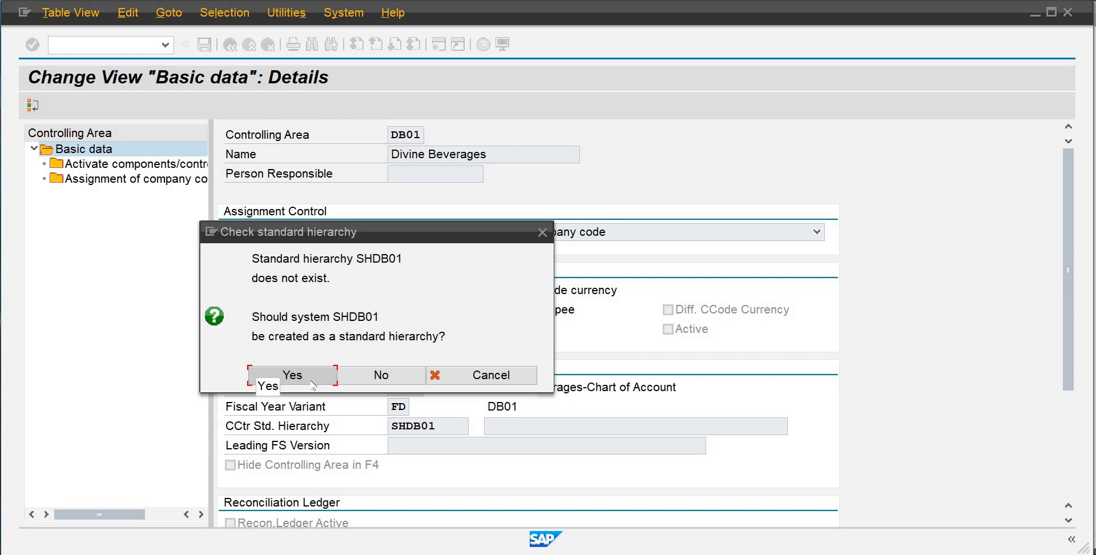
pyautogui.click(314, 379)
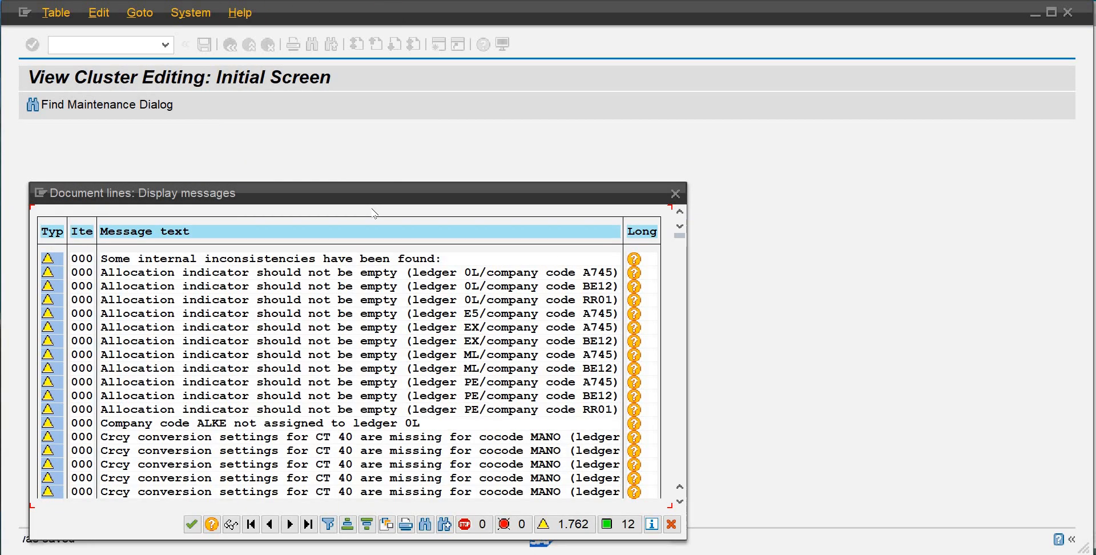
pyautogui.click(193, 524)
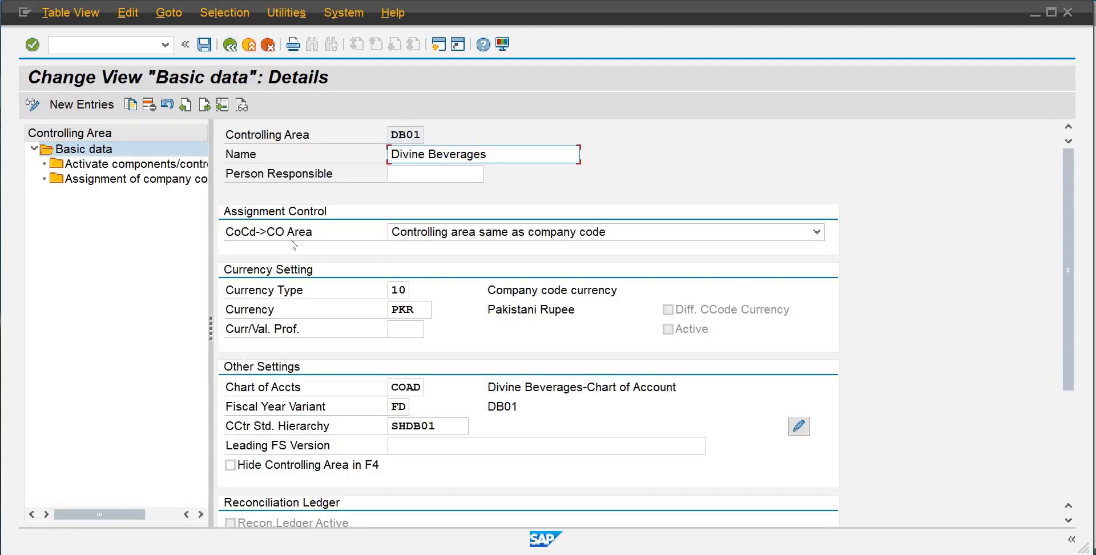
# Save the controlling area DB01 settings and return to the IMG structure
pyautogui.click(205, 46)
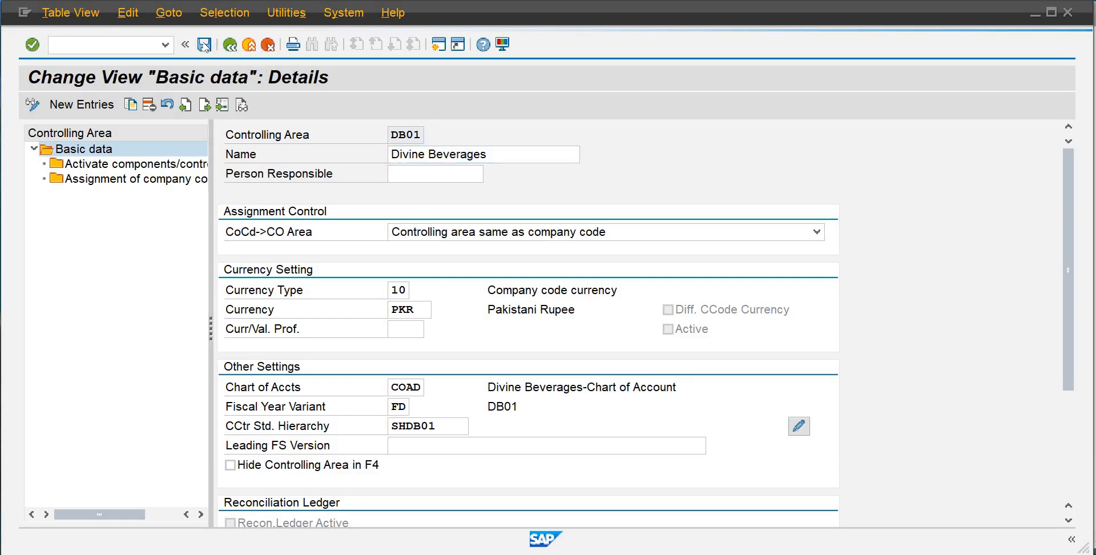
pyautogui.click(191, 523)
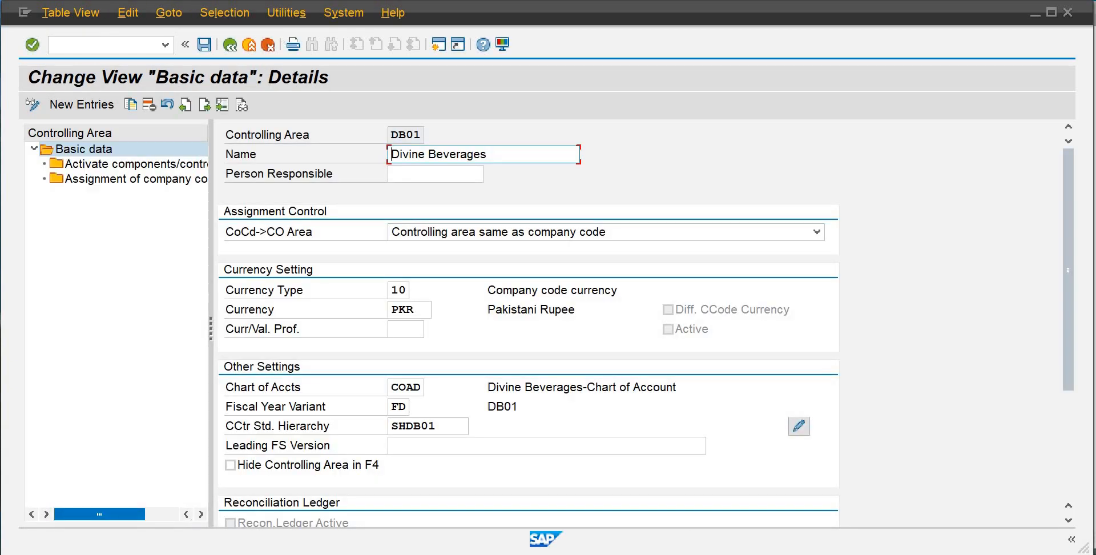
pyautogui.click(234, 48)
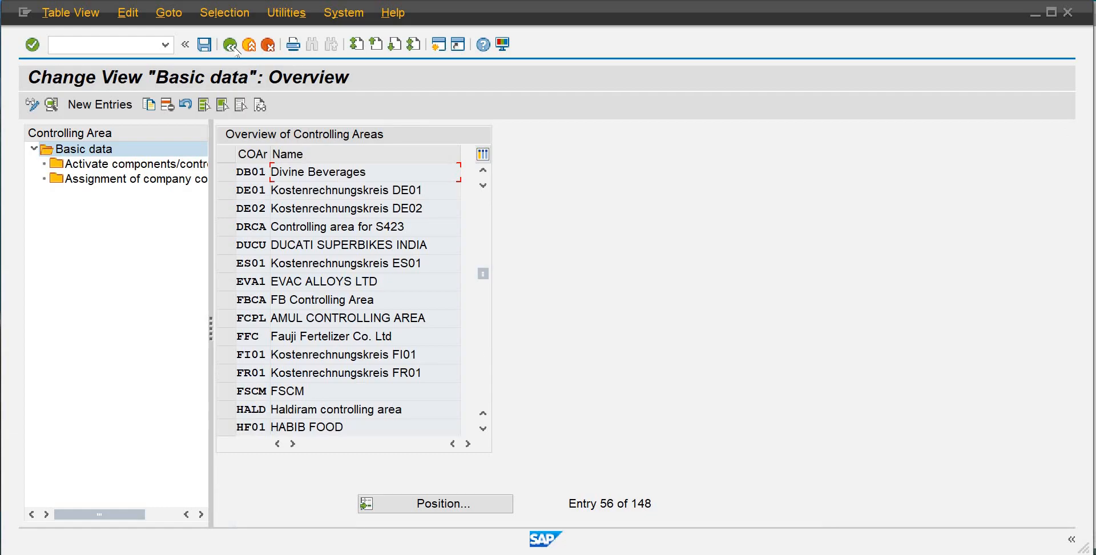
pyautogui.click(231, 45)
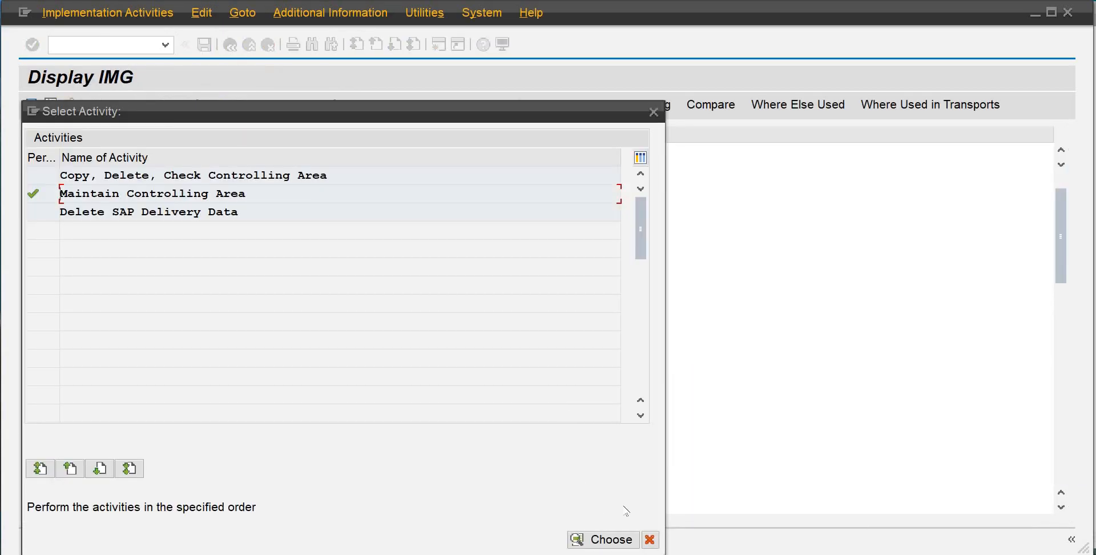
pyautogui.click(650, 539)
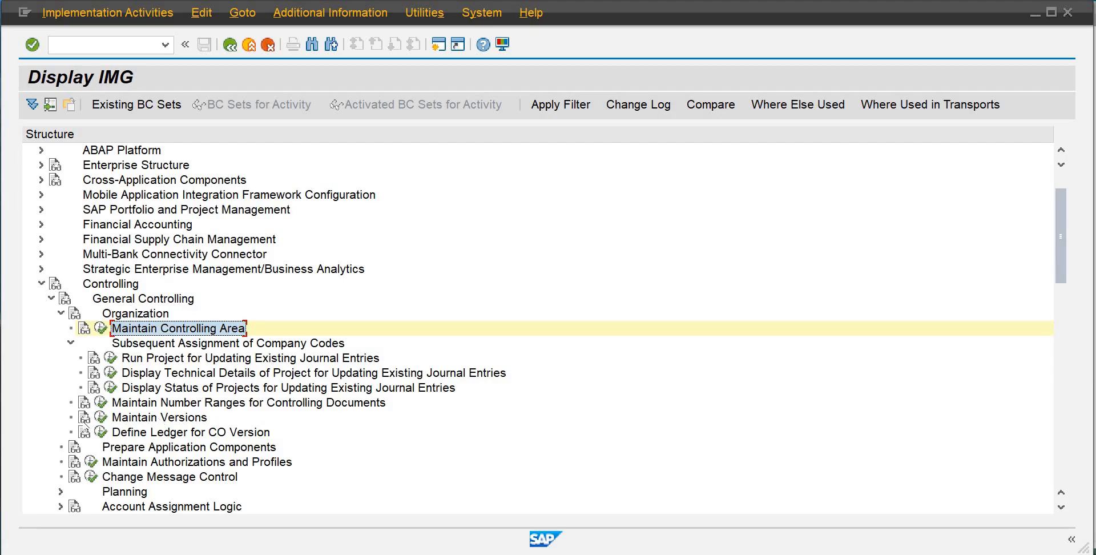
# Set the controlling area to DB01 under Profit Center Accounting basic settings
pyautogui.click(70, 343)
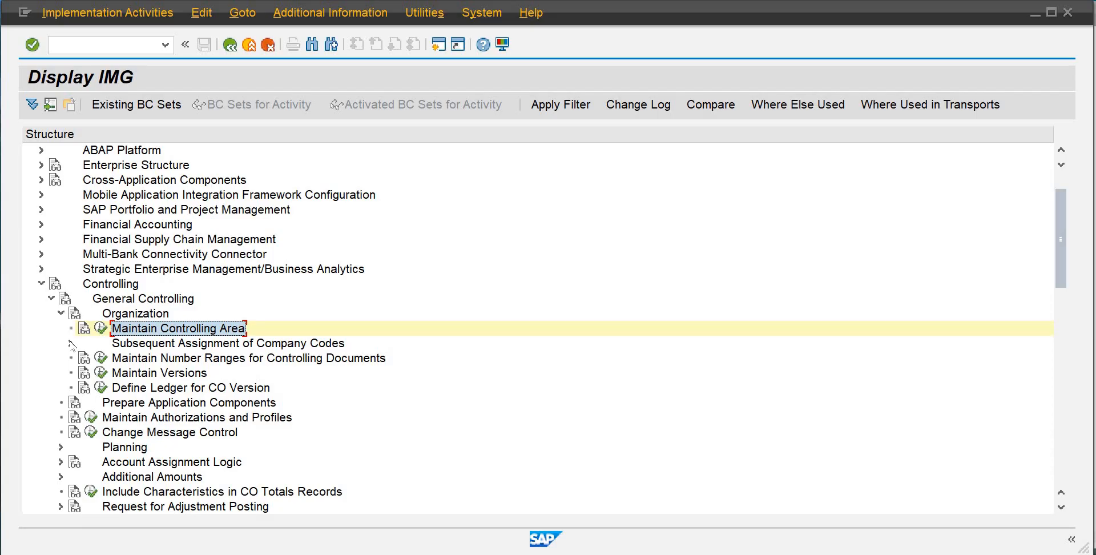
pyautogui.click(71, 343)
pyautogui.click(70, 343)
pyautogui.click(60, 313)
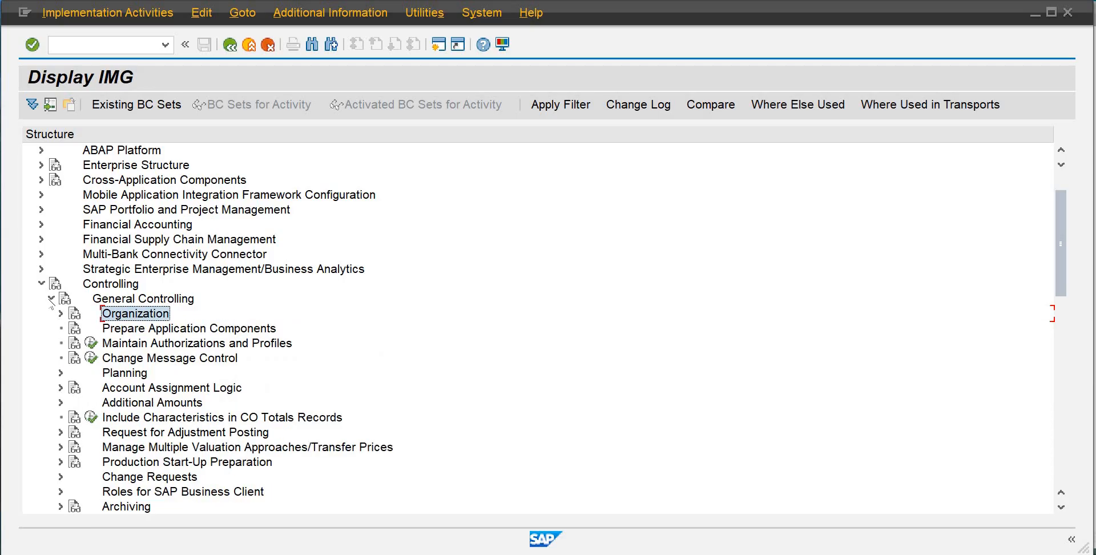
pyautogui.click(50, 300)
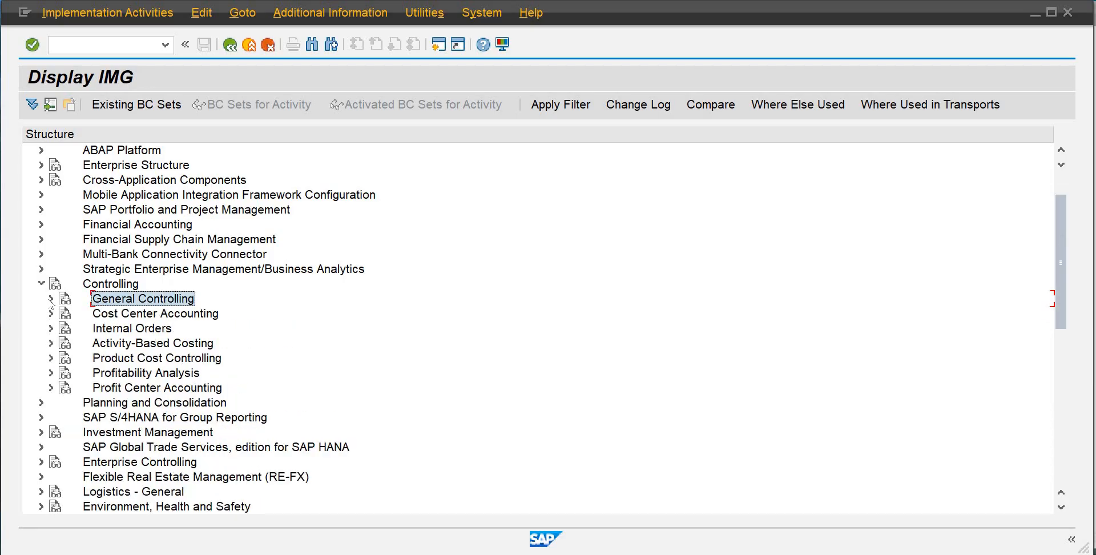
pyautogui.click(50, 388)
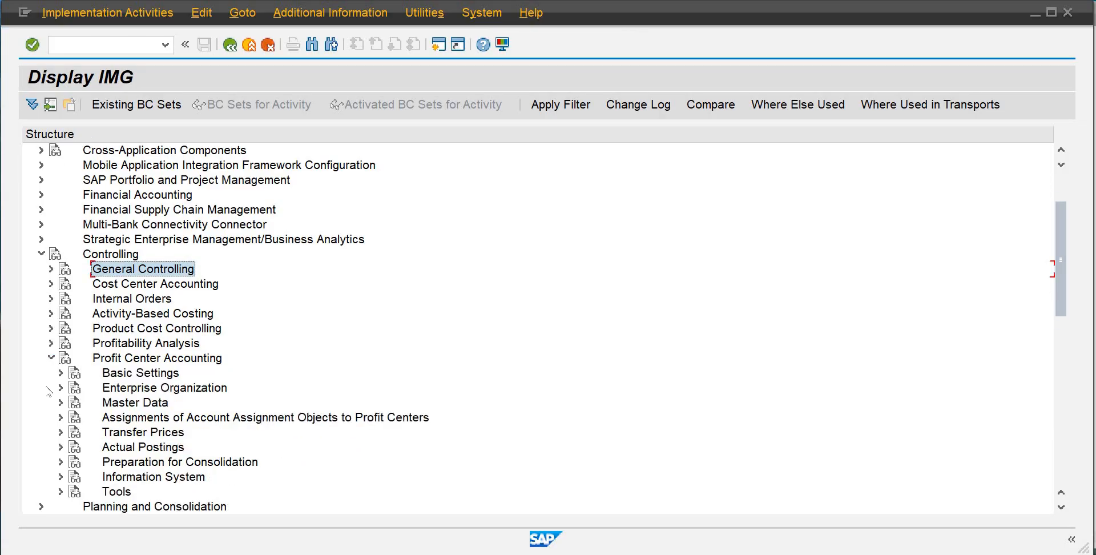
pyautogui.click(61, 373)
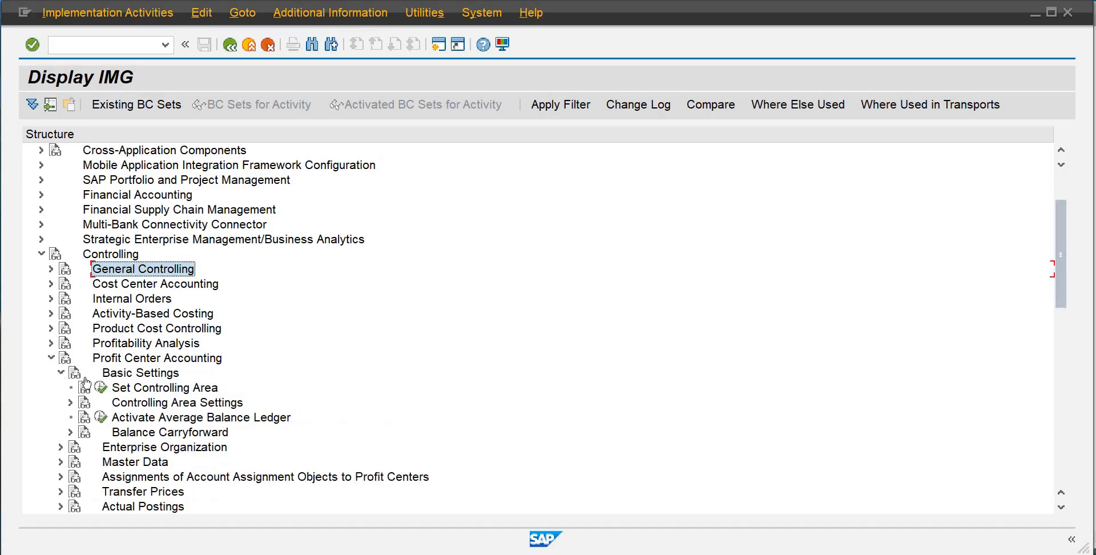
pyautogui.click(100, 387)
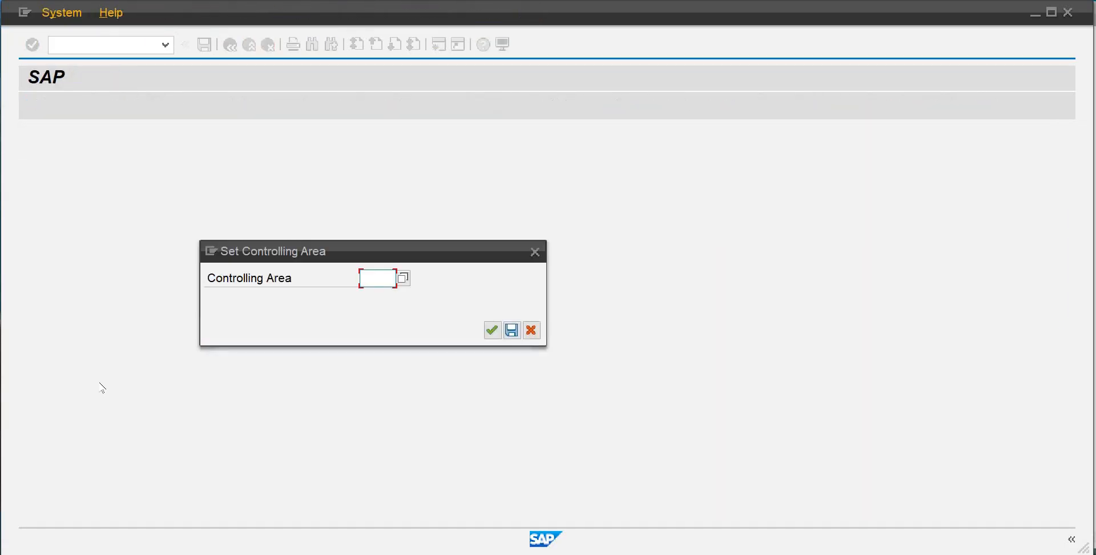
pyautogui.write('4b01')
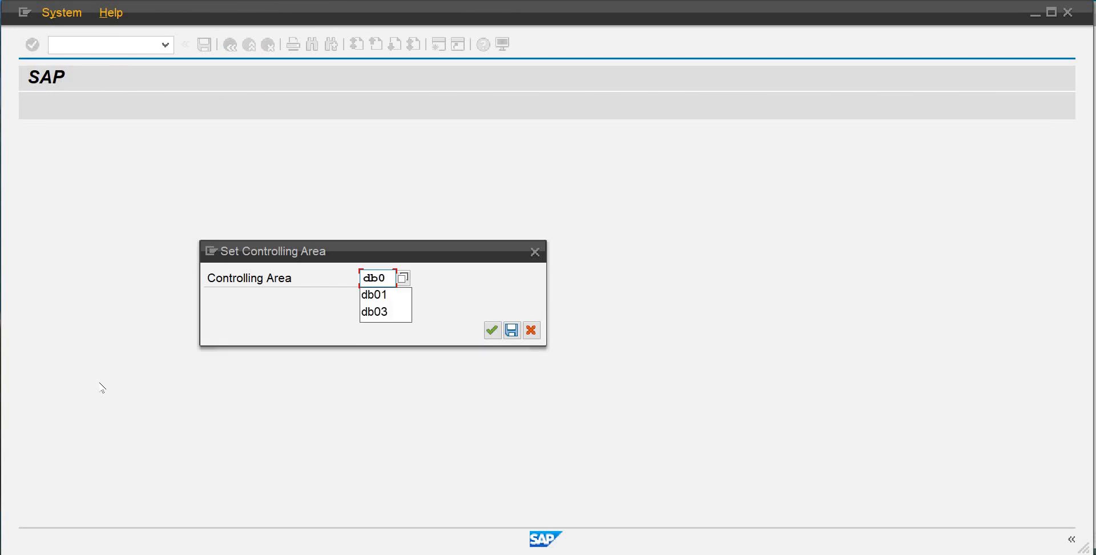
pyautogui.press('Return')
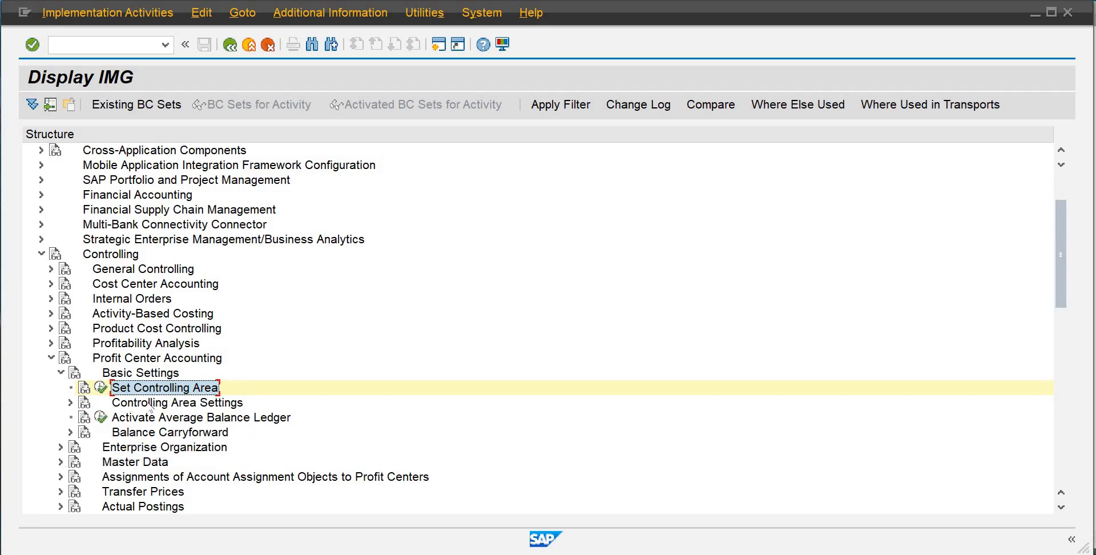
# Open Maintain Controlling Area Settings and set the profit center standard hierarchy to SHDB01
pyautogui.click(70, 402)
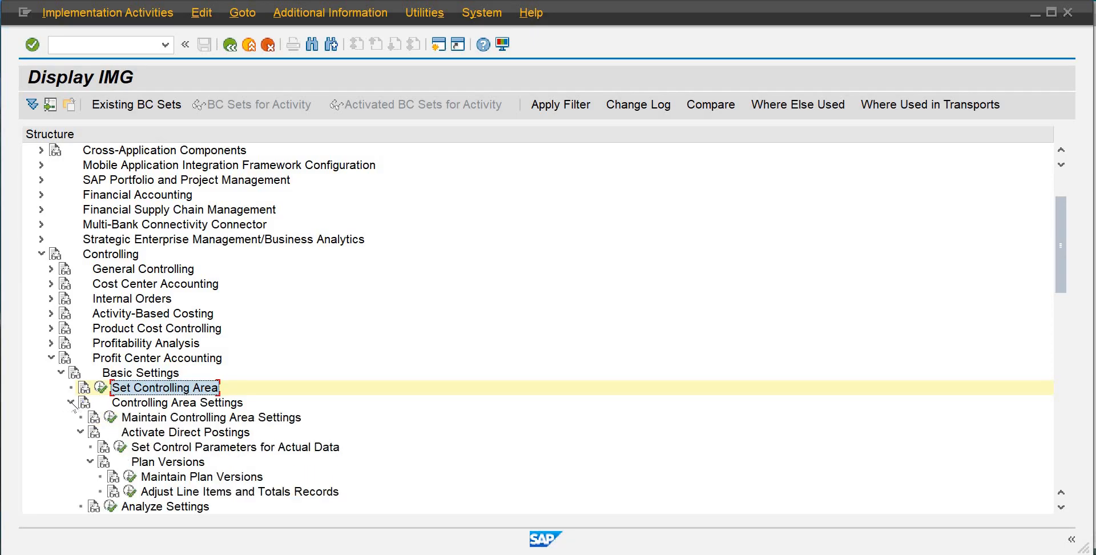
pyautogui.click(110, 417)
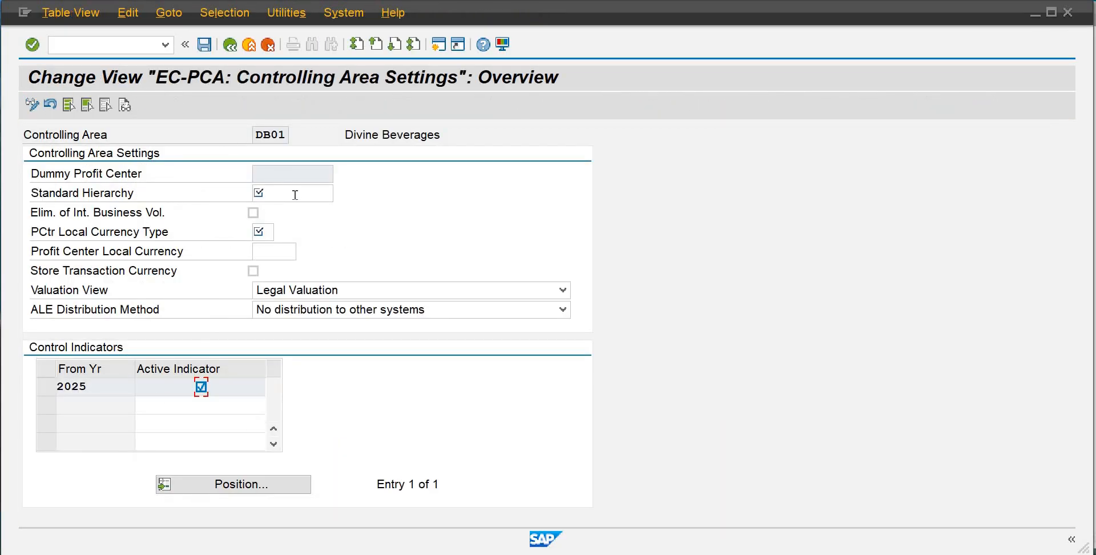
pyautogui.click(295, 195)
pyautogui.write('shdb01')
# Set the profit center local currency type to 20 (controlling area currency), save the settings and return to the IMG structure
pyautogui.click(262, 231)
pyautogui.click(280, 232)
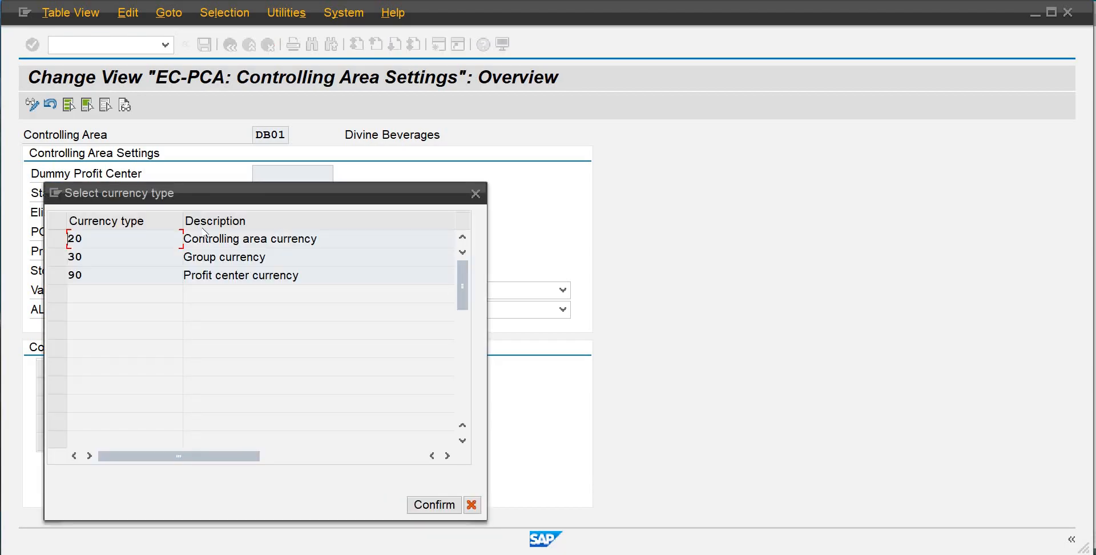
pyautogui.click(58, 240)
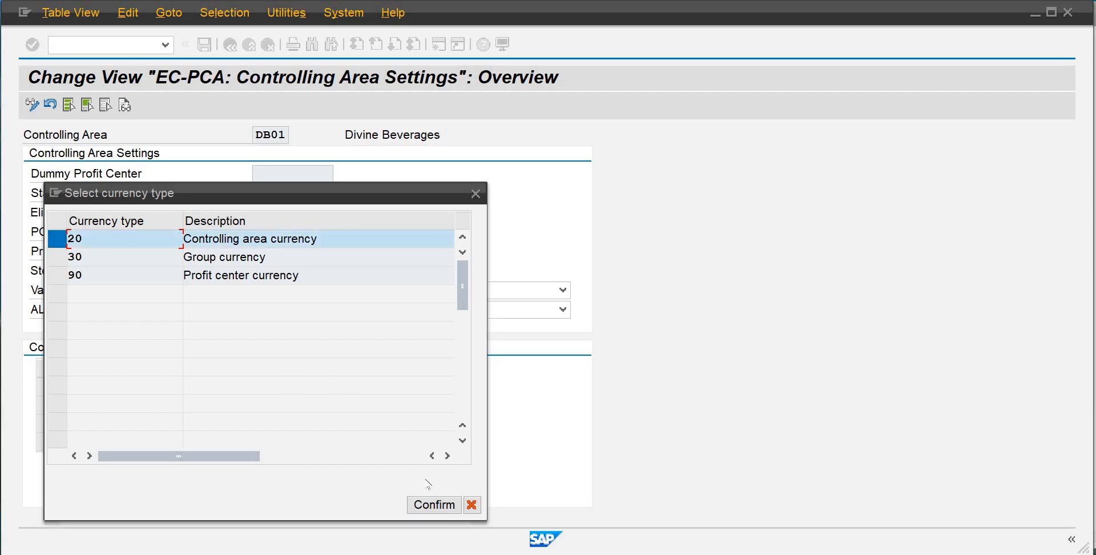
pyautogui.click(434, 506)
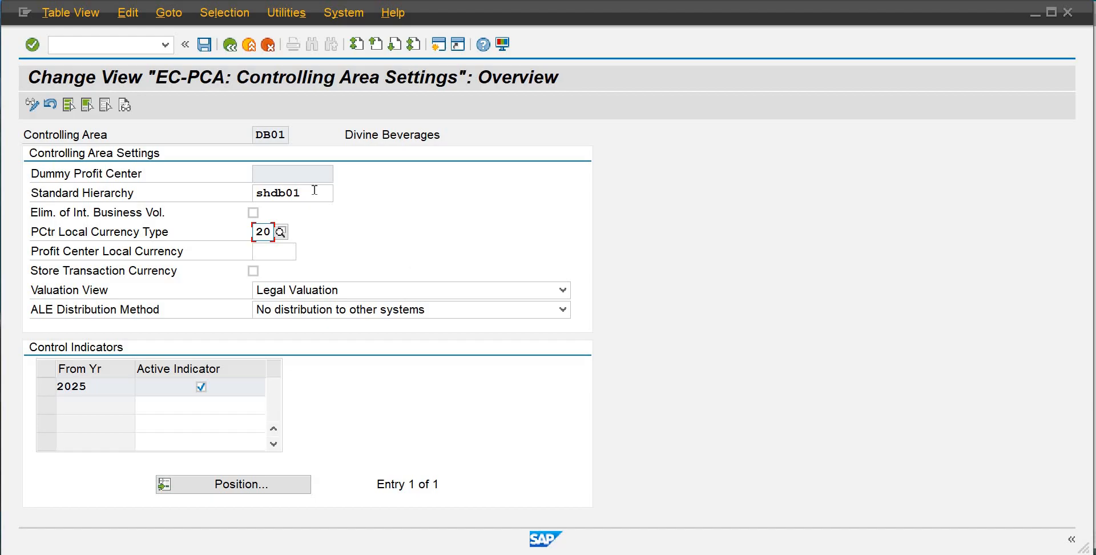
pyautogui.click(198, 50)
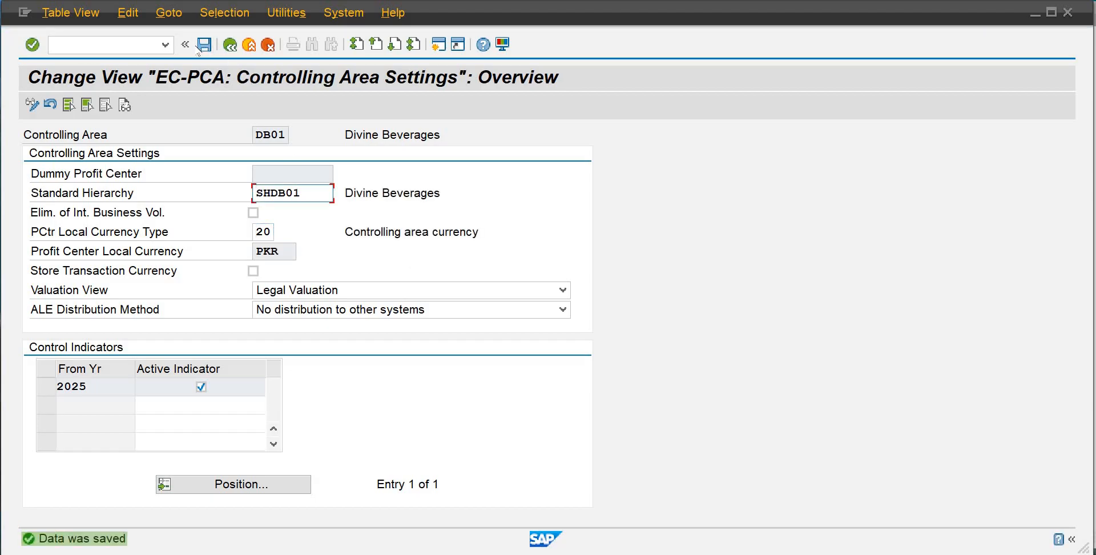
pyautogui.click(230, 46)
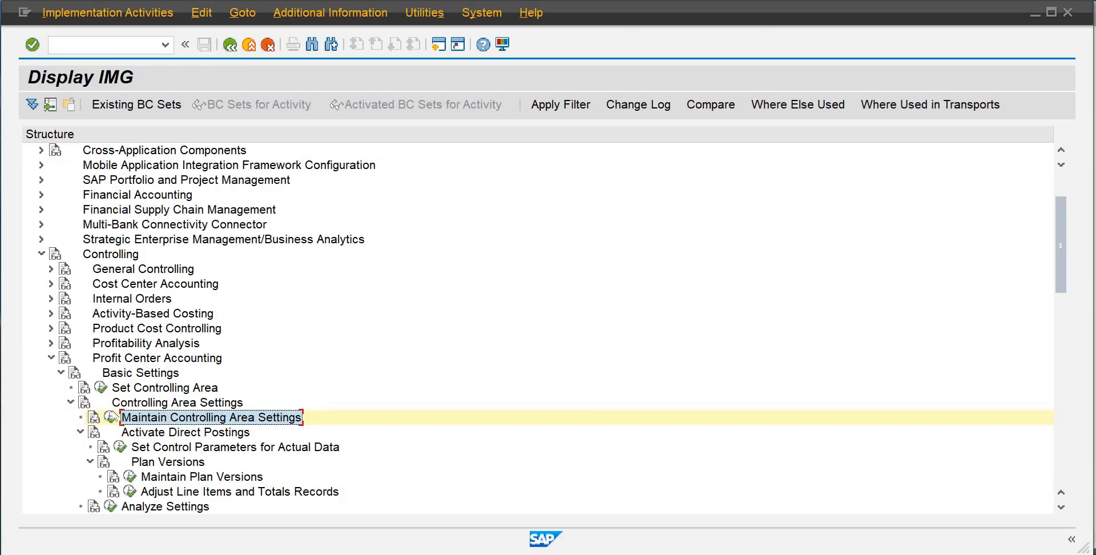
# Open Define Profit Center under Profit Center Accounting master data and start creating profit center 9001 in controlling area DB01
pyautogui.click(70, 402)
pyautogui.click(61, 373)
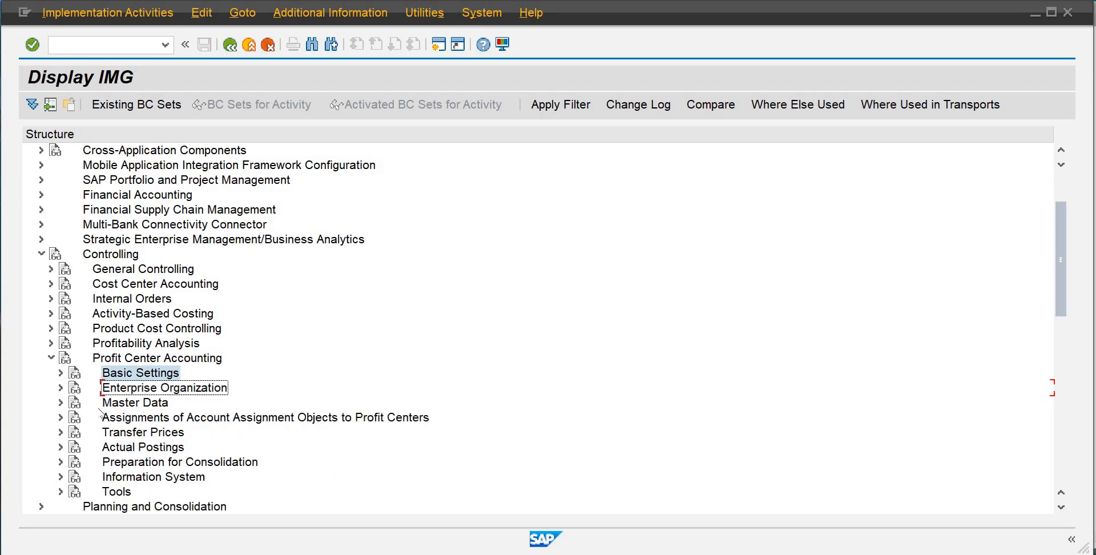
pyautogui.click(60, 403)
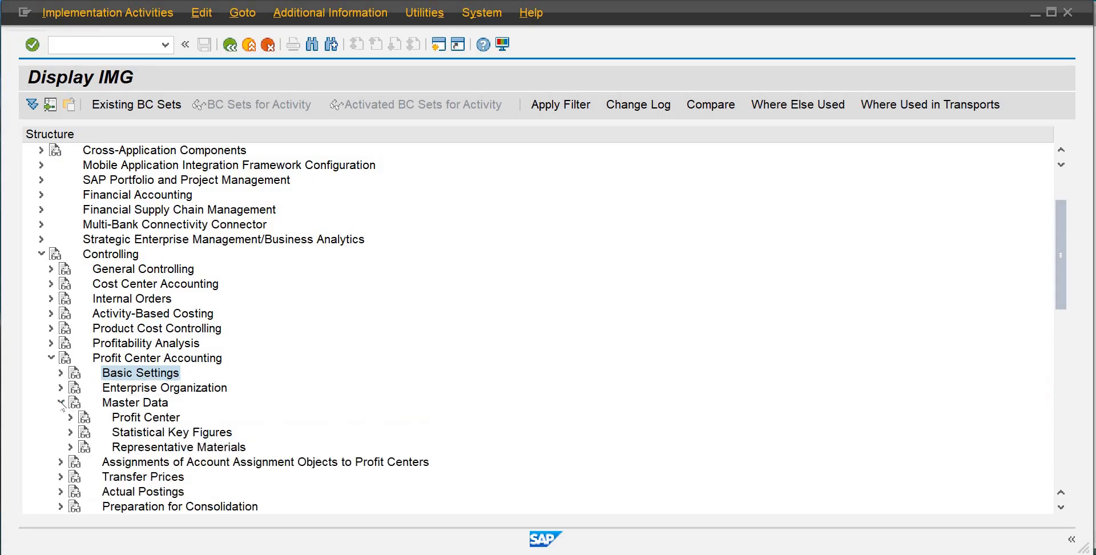
pyautogui.click(70, 418)
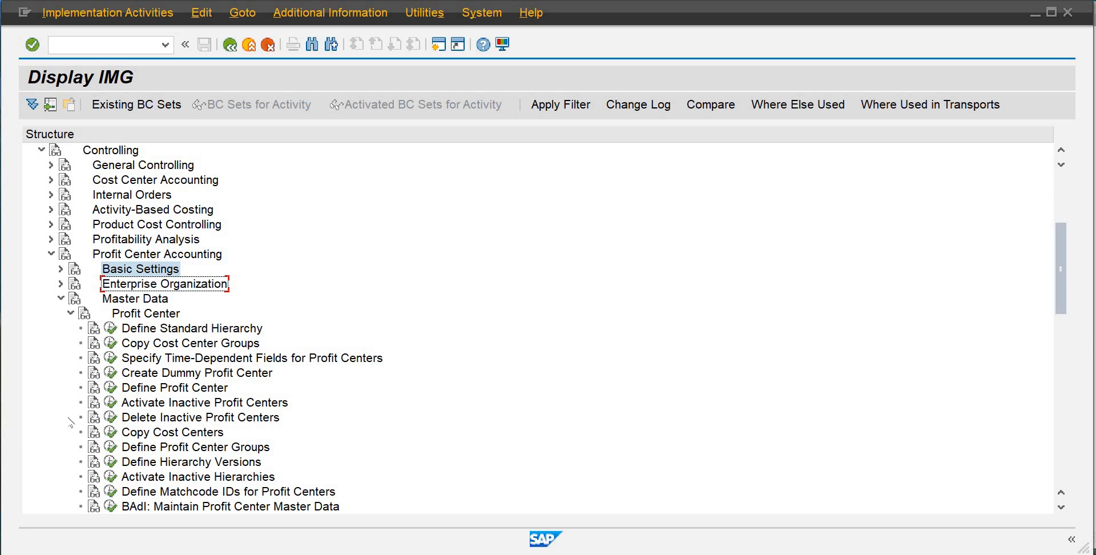
pyautogui.click(111, 389)
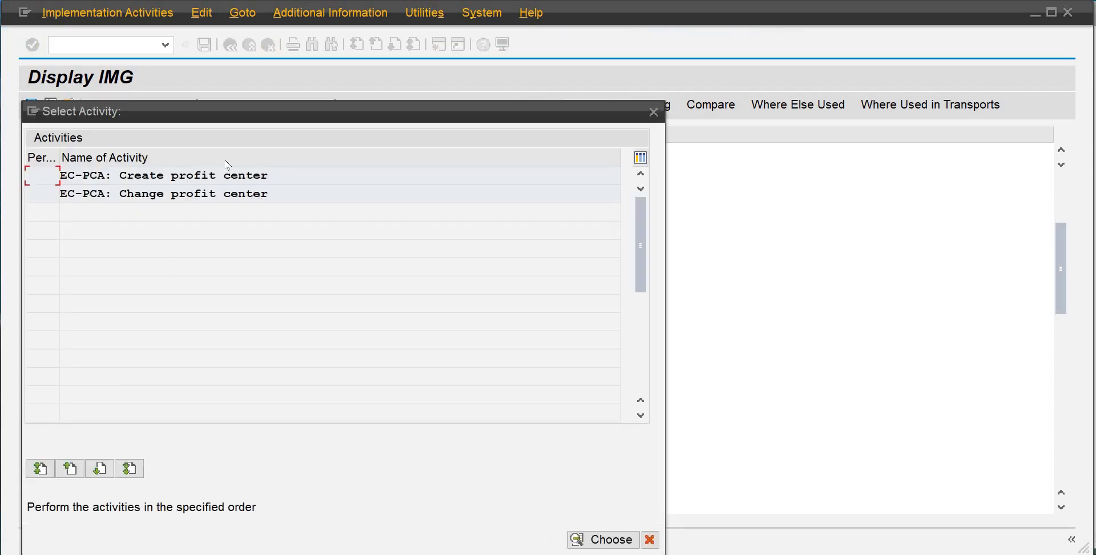
pyautogui.doubleClick(175, 173)
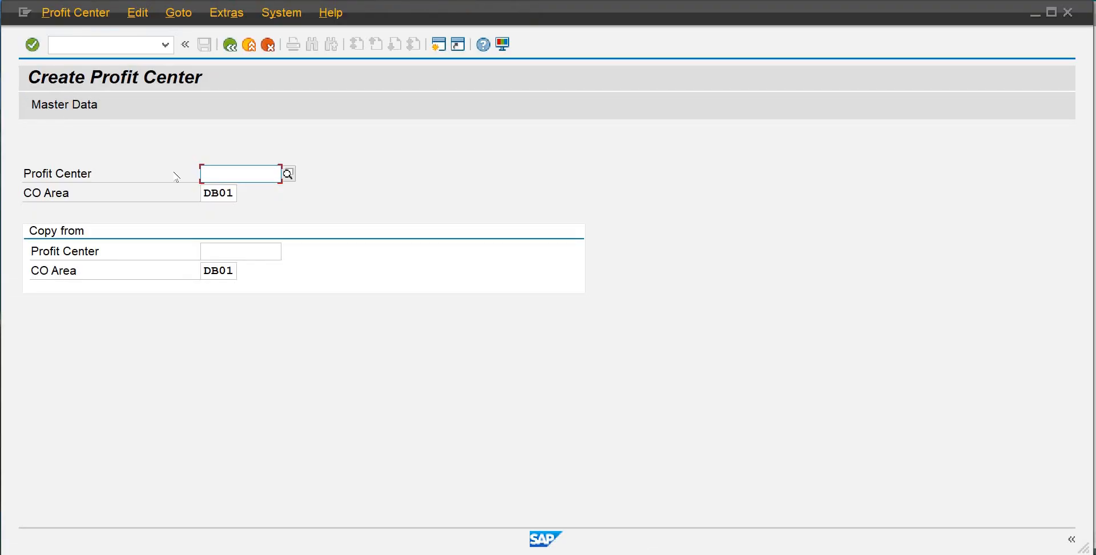
pyautogui.write('900')
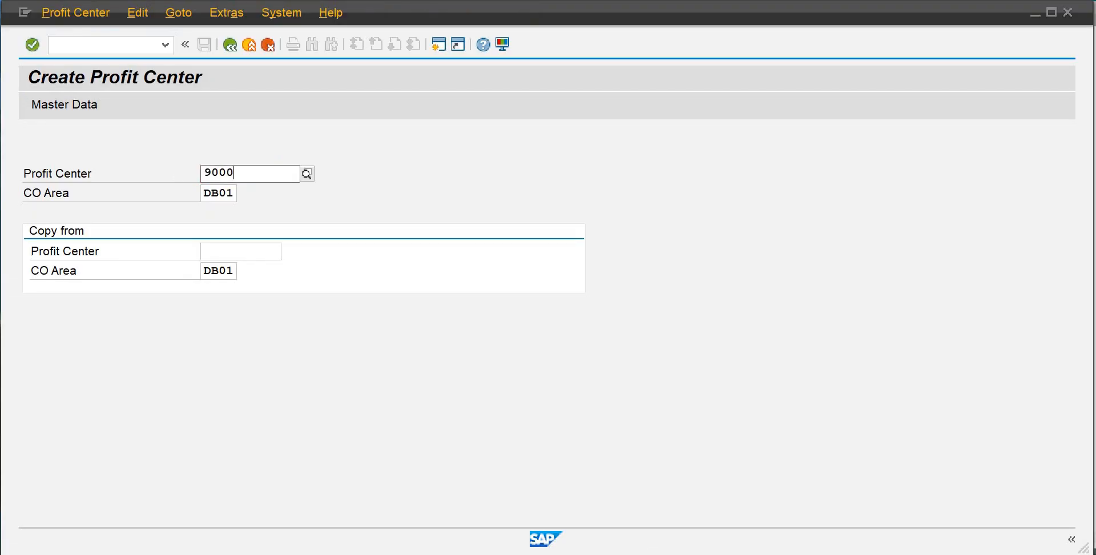
pyautogui.write('1')
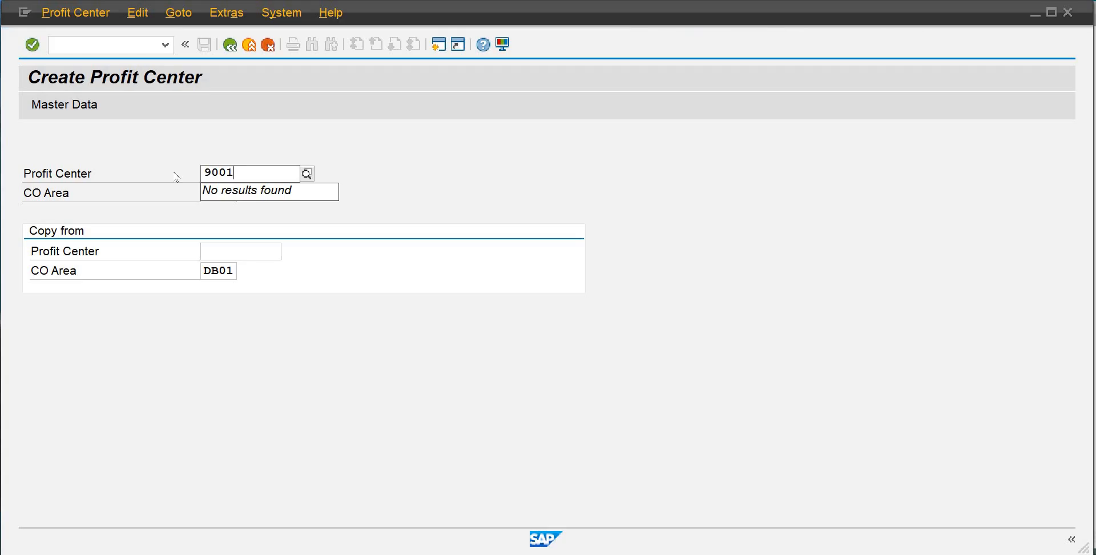
pyautogui.press('Return')
# Enter Sales-Water as the profit center name and fill in the responsible user's ID
pyautogui.click(276, 297)
pyautogui.write('Sa')
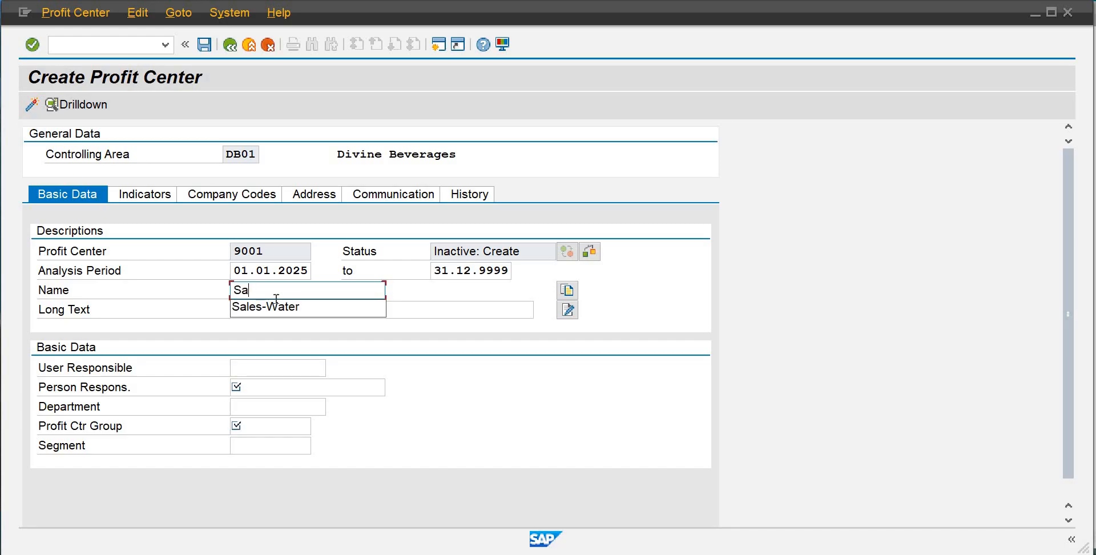
pyautogui.press('Down')
pyautogui.press('Tab')
pyautogui.press('Tab')
pyautogui.press('Tab')
pyautogui.press('Tab')
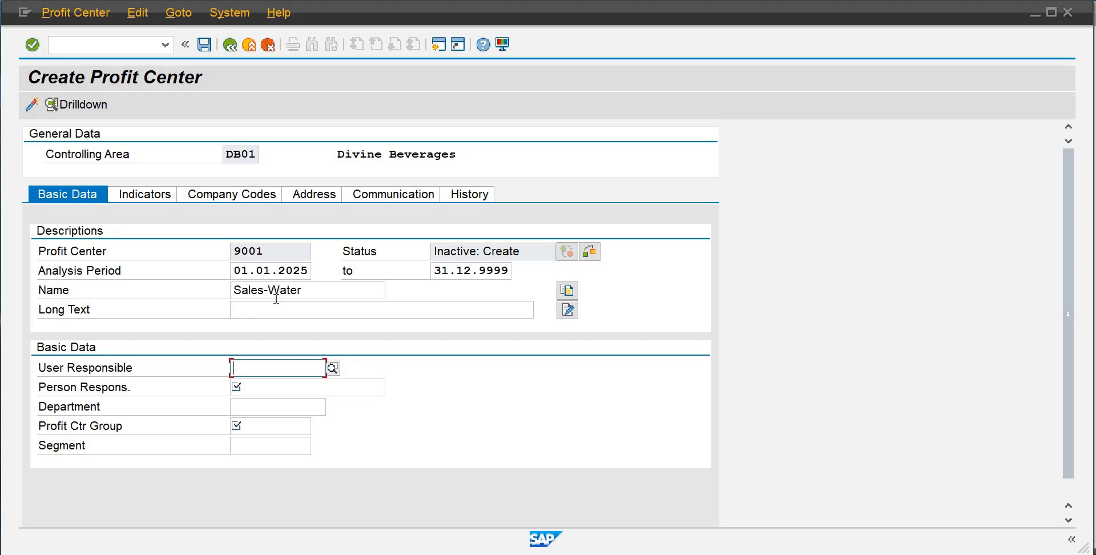
pyautogui.write('Sapience')
pyautogui.press('Tab')
# Set the person responsible to Sales Manager and the department to Sales
pyautogui.write('Sa')
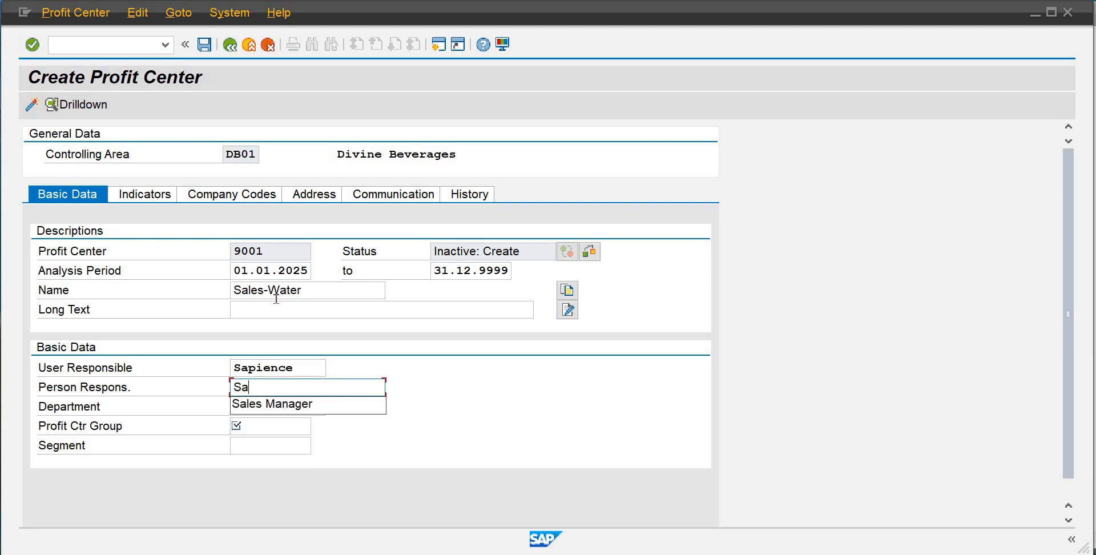
pyautogui.press('Down')
pyautogui.press('Return')
pyautogui.press('Tab')
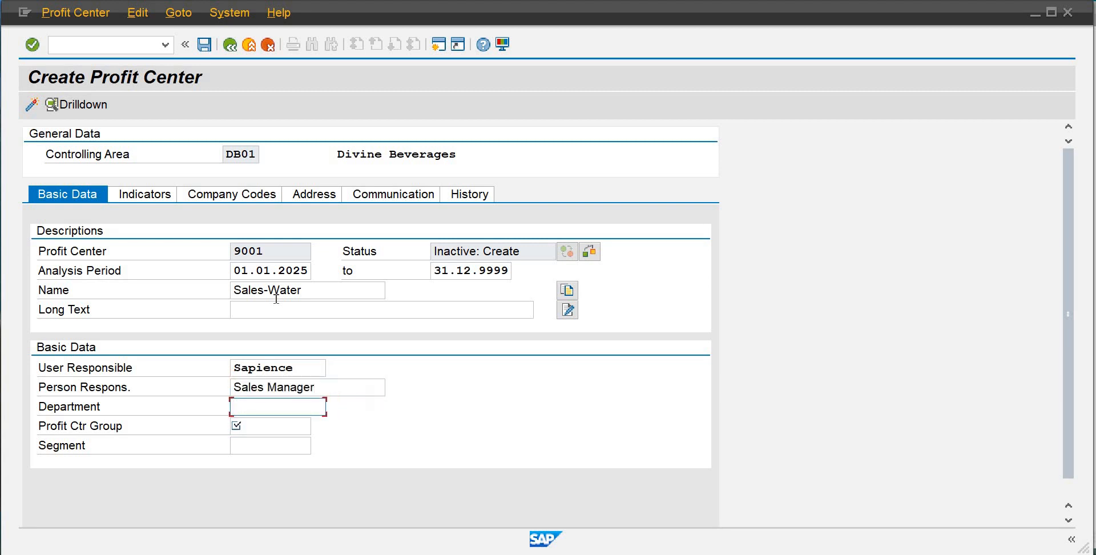
pyautogui.write('S')
pyautogui.press('Down')
pyautogui.press('Return')
pyautogui.press('Tab')
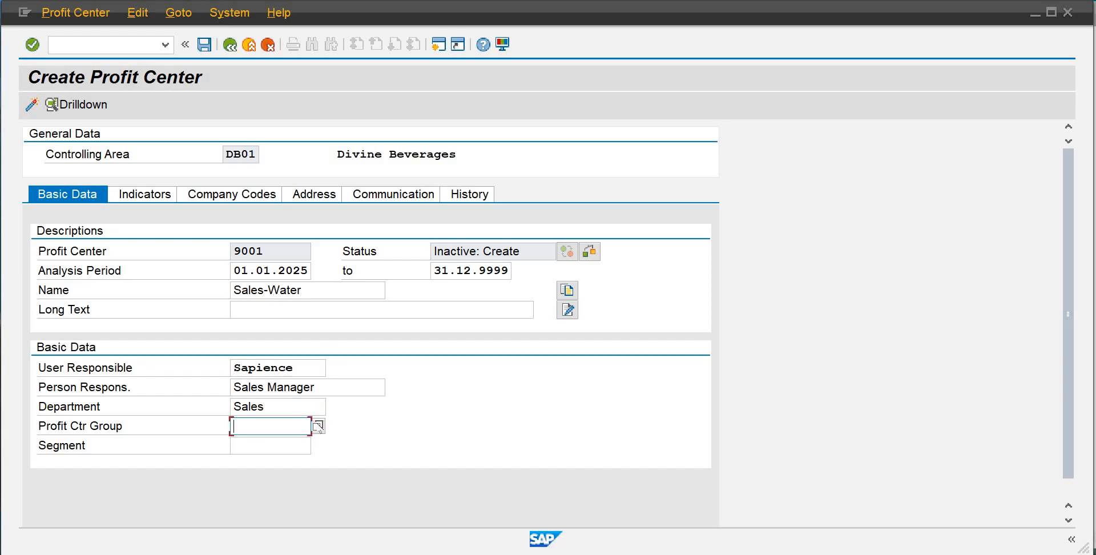
# Assign profit center group SHDB01 and segment SGDB to the profit center
pyautogui.write('SHDB01')
pyautogui.click(277, 448)
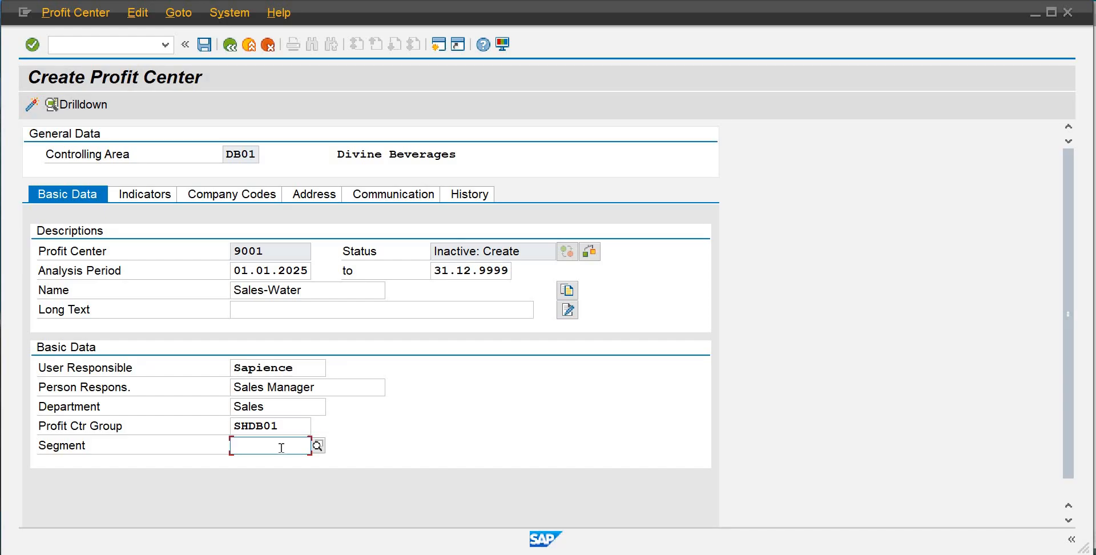
pyautogui.write('sgdb')
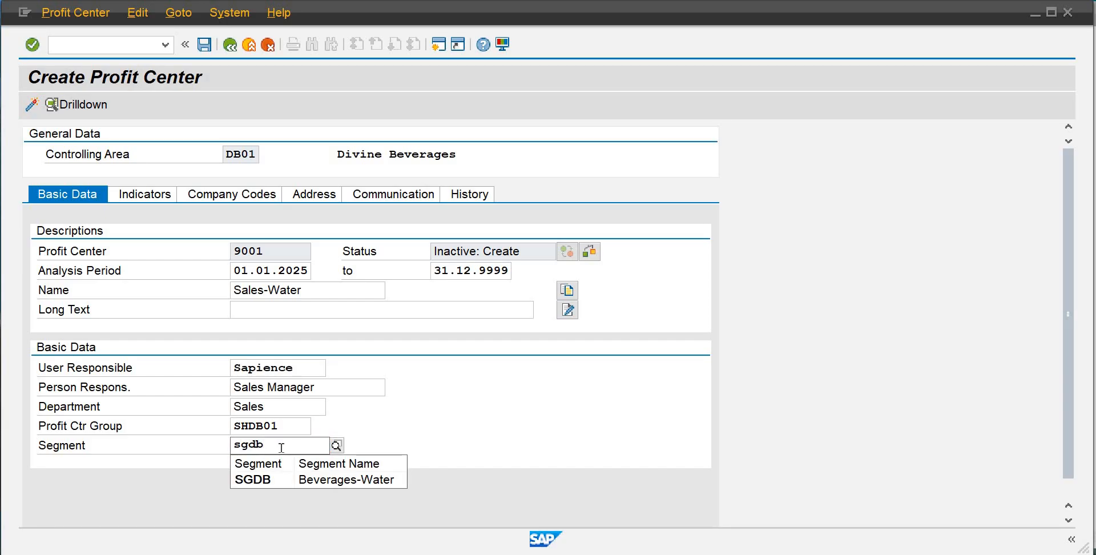
pyautogui.click(287, 481)
pyautogui.press('Return')
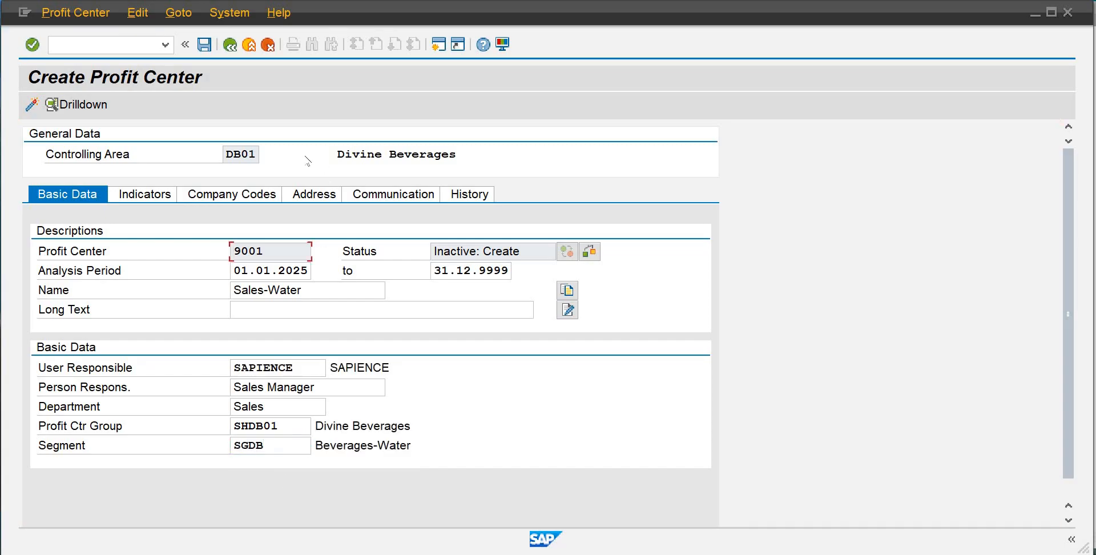
# Save profit center 9001, activate it, and return to the SAP Easy Access menu
pyautogui.click(204, 43)
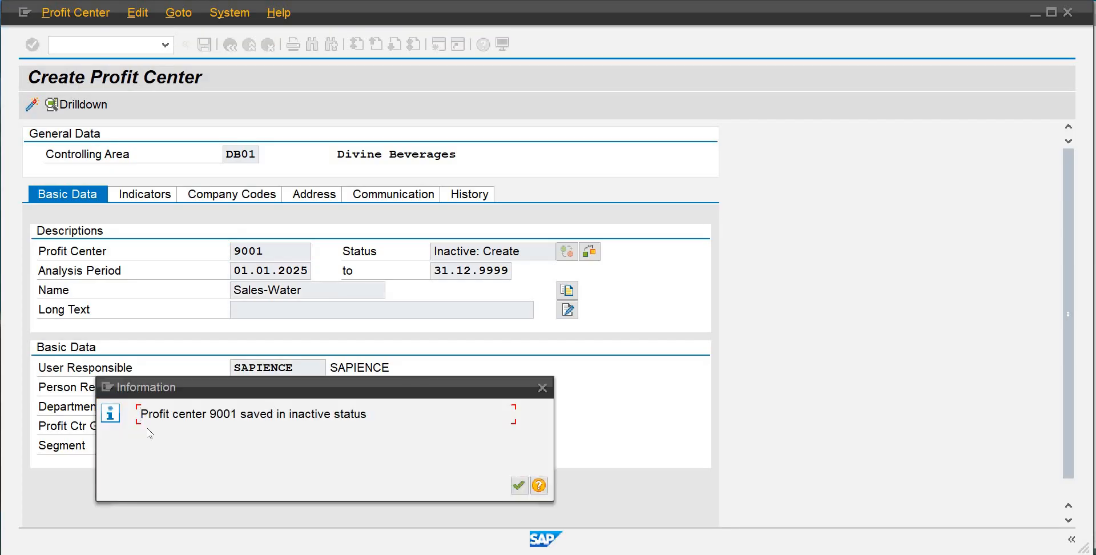
pyautogui.click(518, 485)
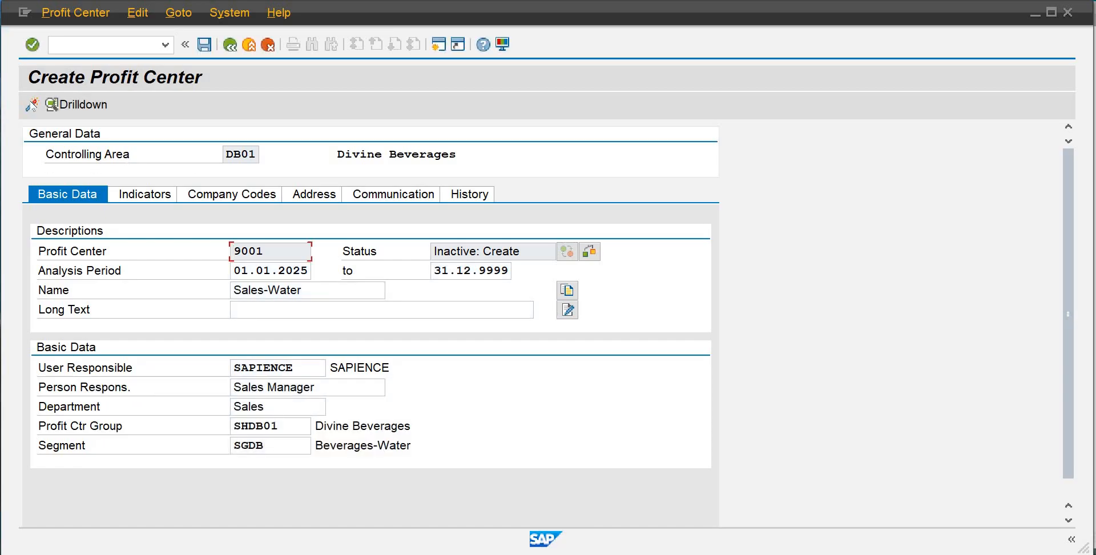
pyautogui.click(32, 107)
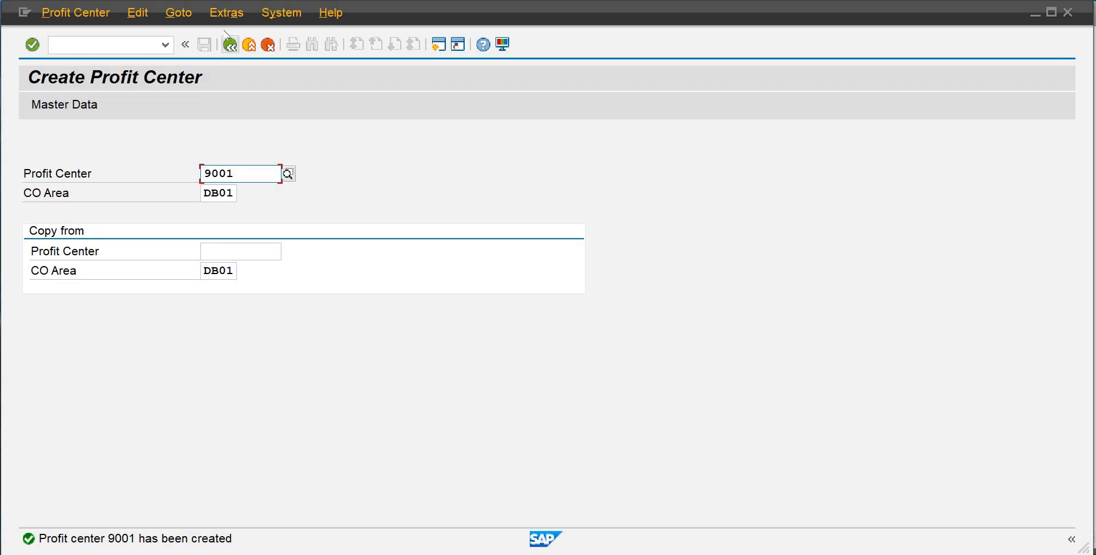
pyautogui.click(229, 48)
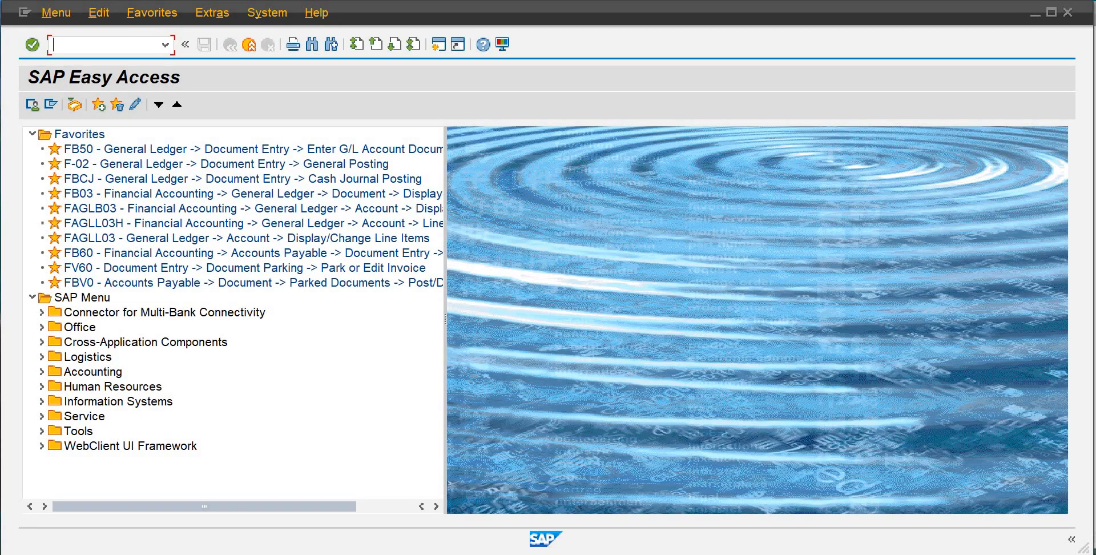
# Switch to the Controlling notes PDF to review the next configuration task, then return to SAP
pyautogui.moveTo(722, 554)
pyautogui.click(707, 491)
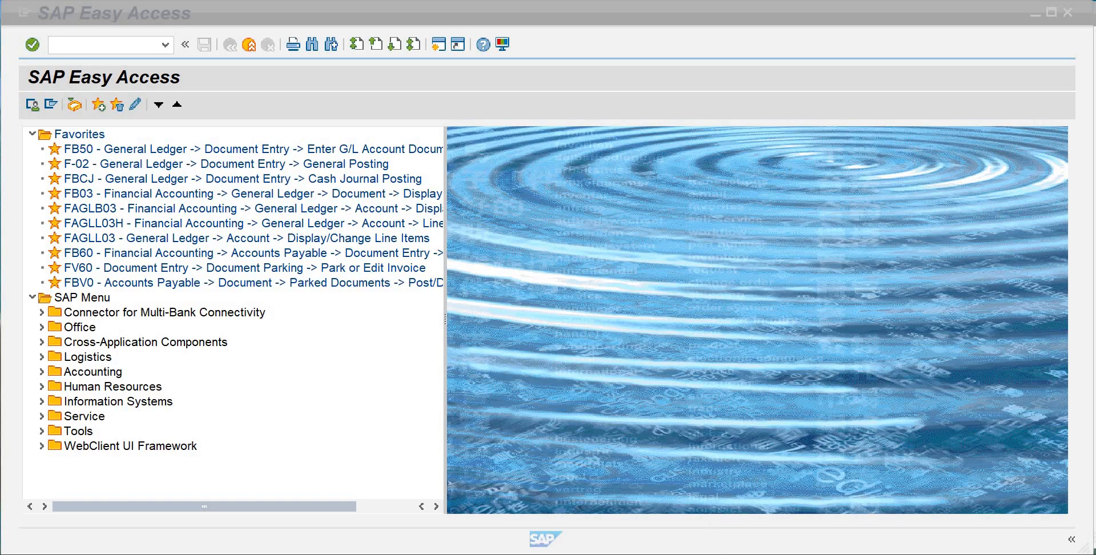
pyautogui.moveTo(723, 554)
pyautogui.click(739, 500)
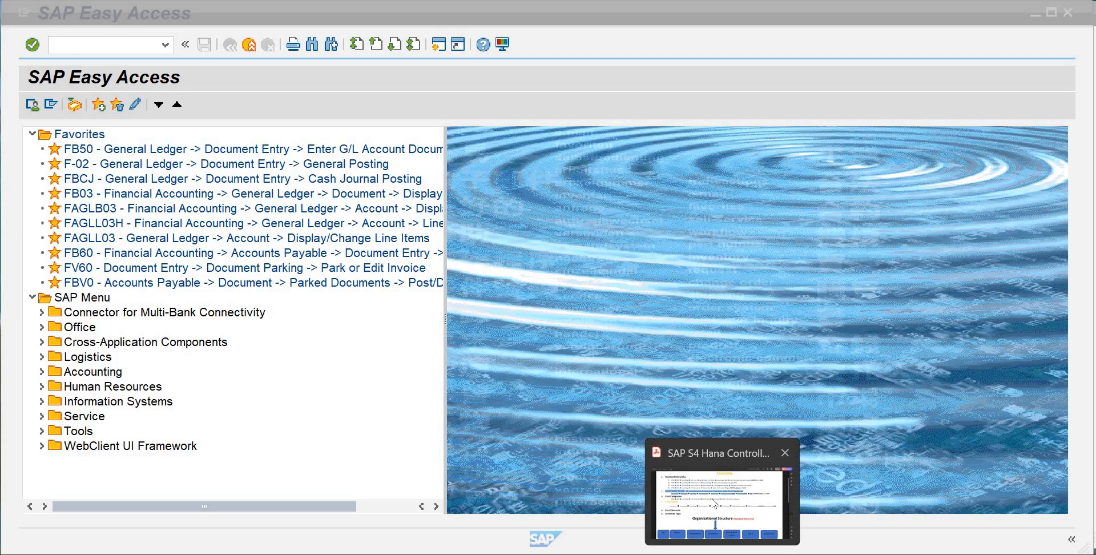
pyautogui.click(713, 504)
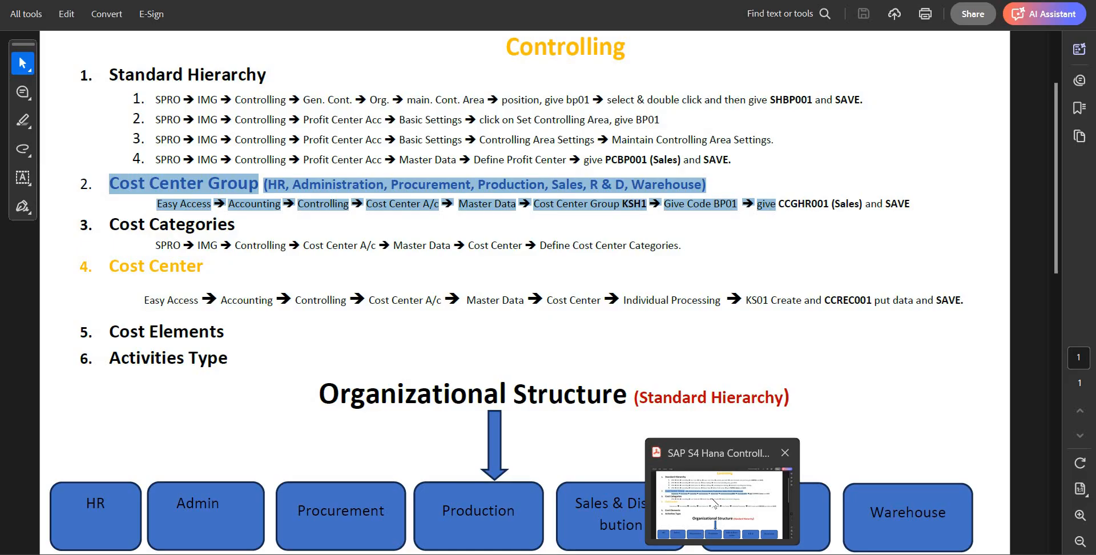
pyautogui.click(685, 554)
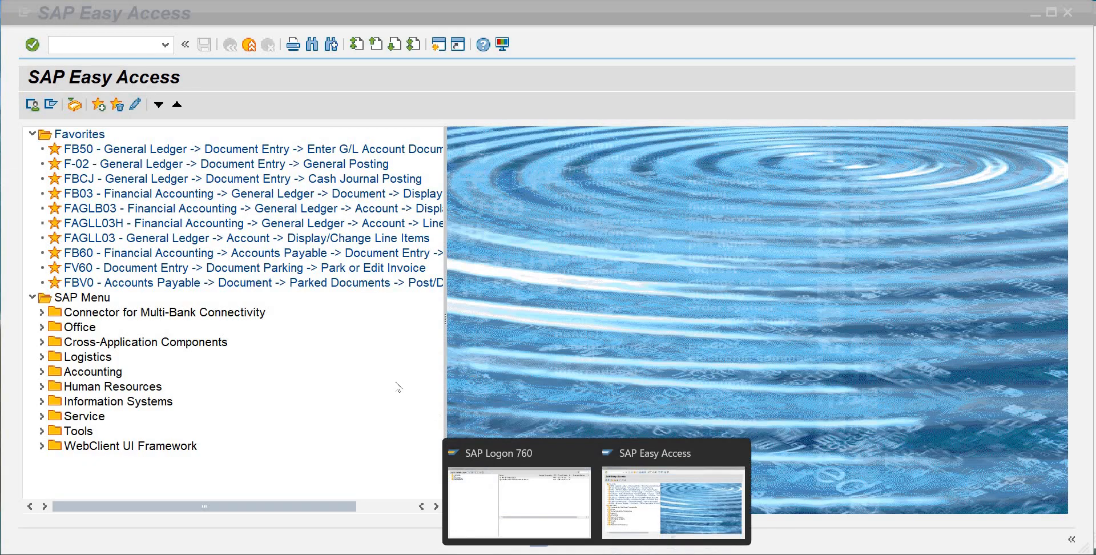
# Open the KSH1 Create Cost Center Group transaction under Cost Center Accounting master data and clear the prefilled group name
pyautogui.click(42, 371)
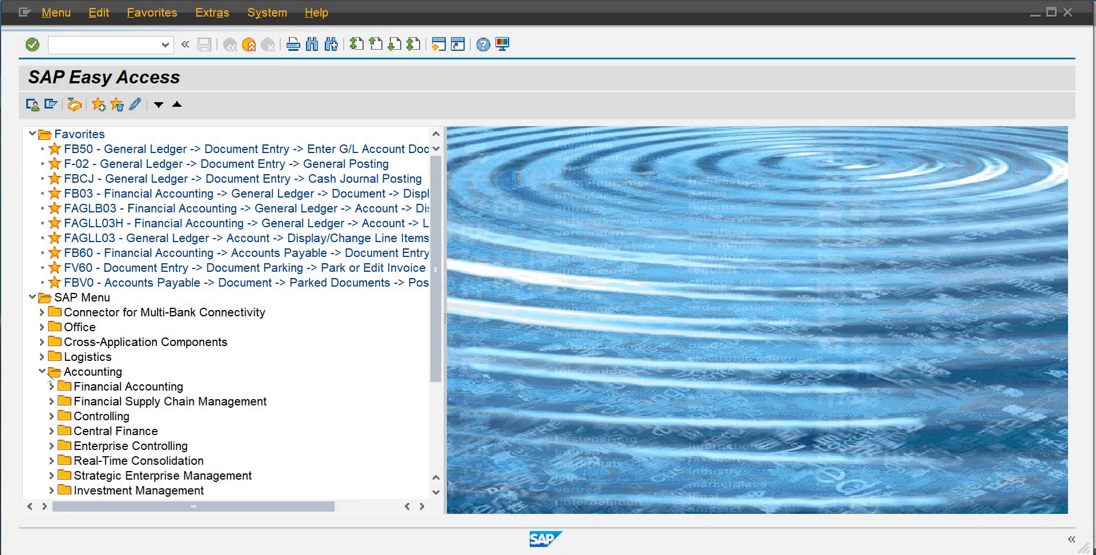
pyautogui.click(52, 416)
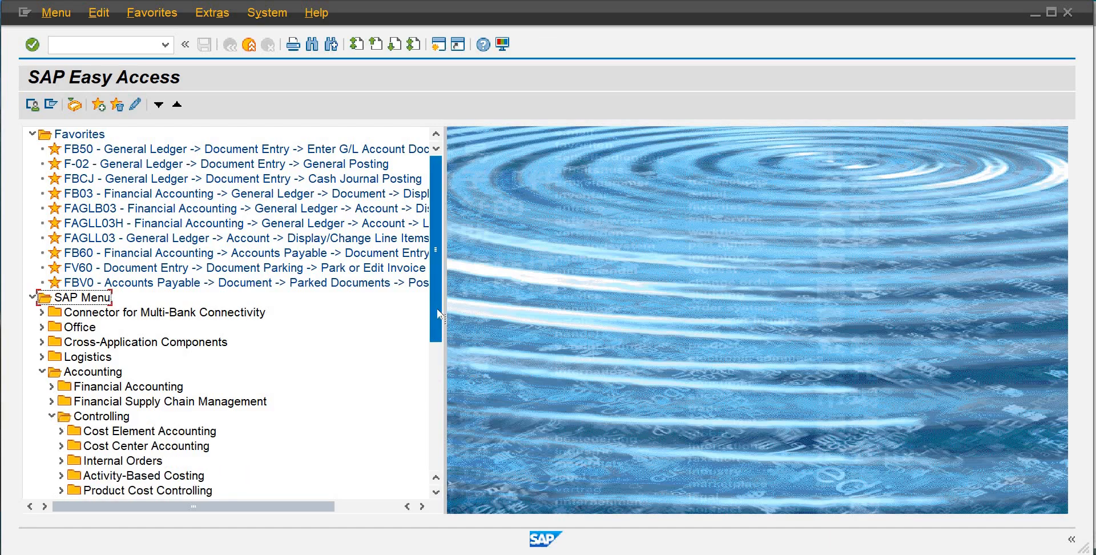
pyautogui.scroll(-3, 439, 331)
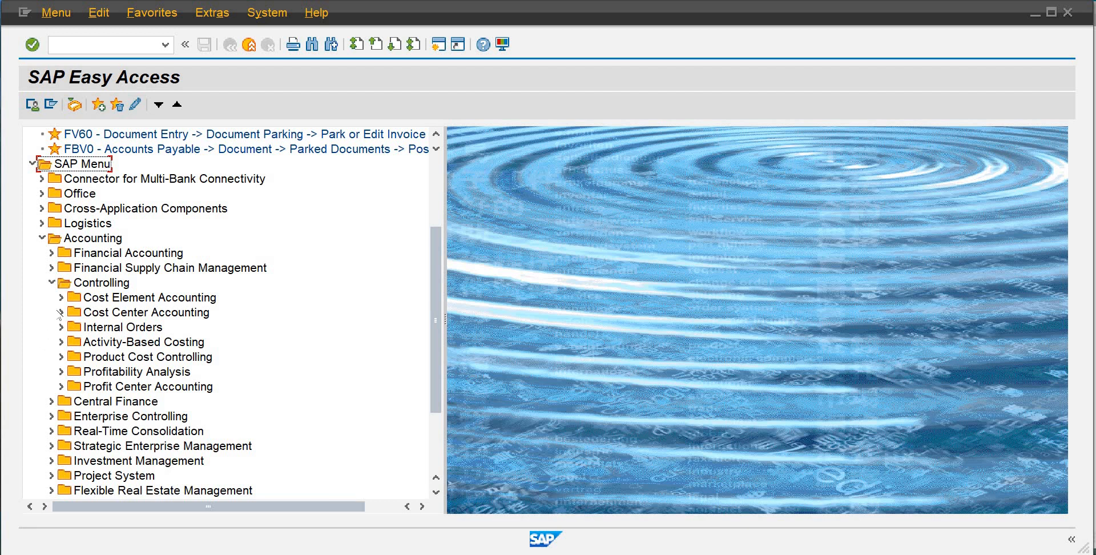
pyautogui.click(61, 312)
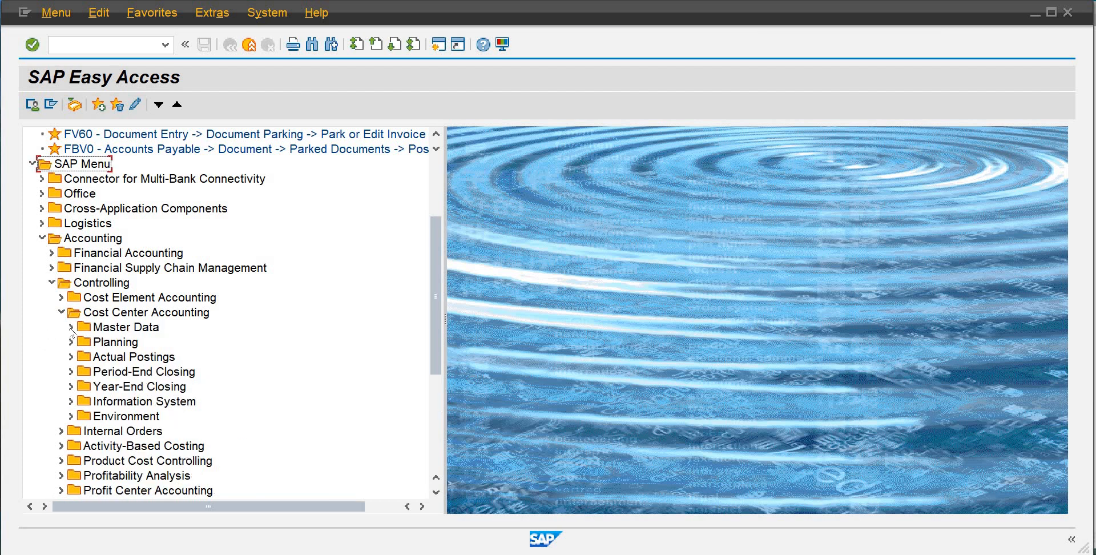
pyautogui.click(70, 327)
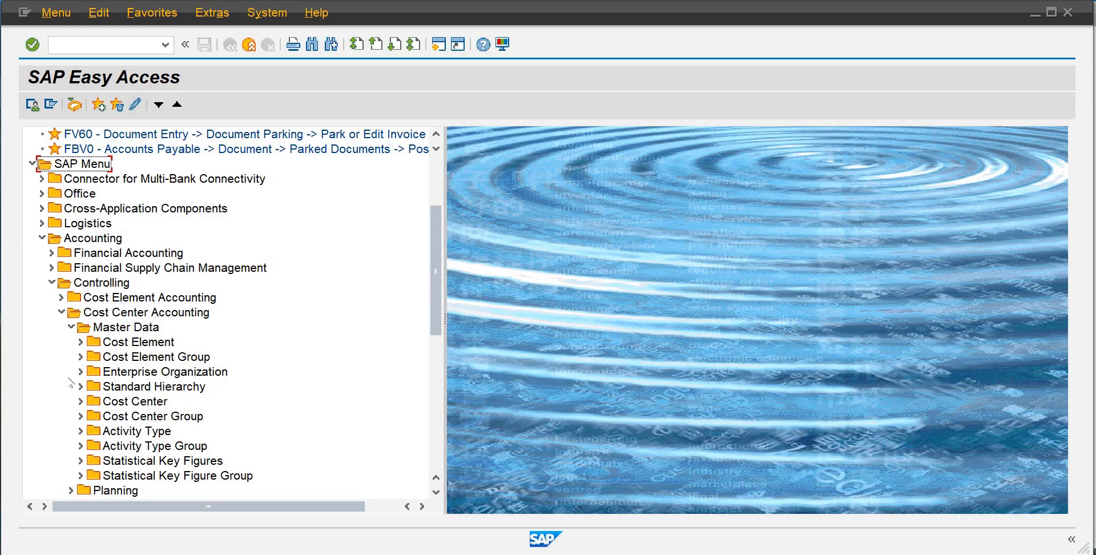
pyautogui.click(116, 420)
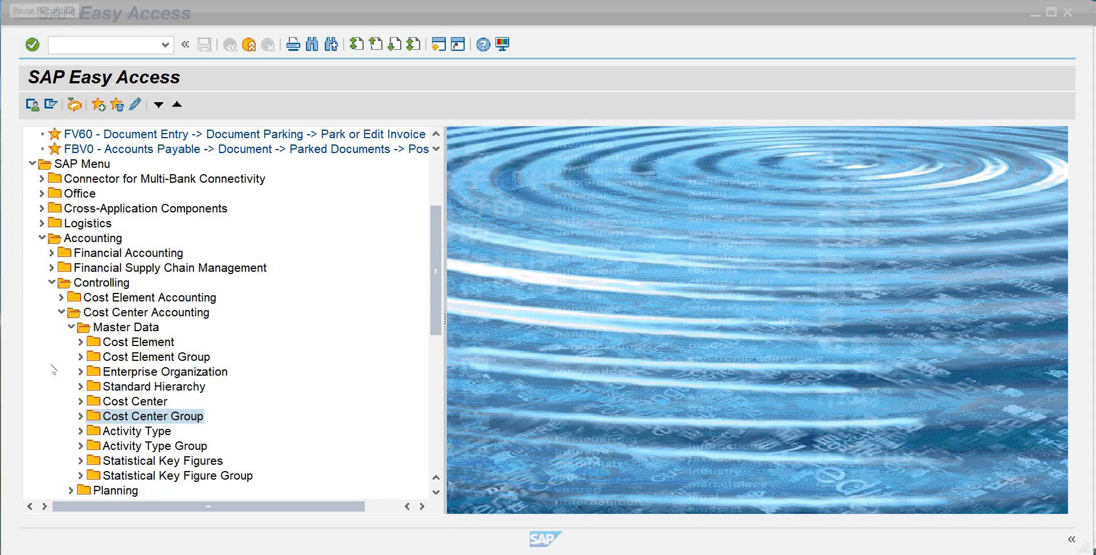
pyautogui.click(81, 416)
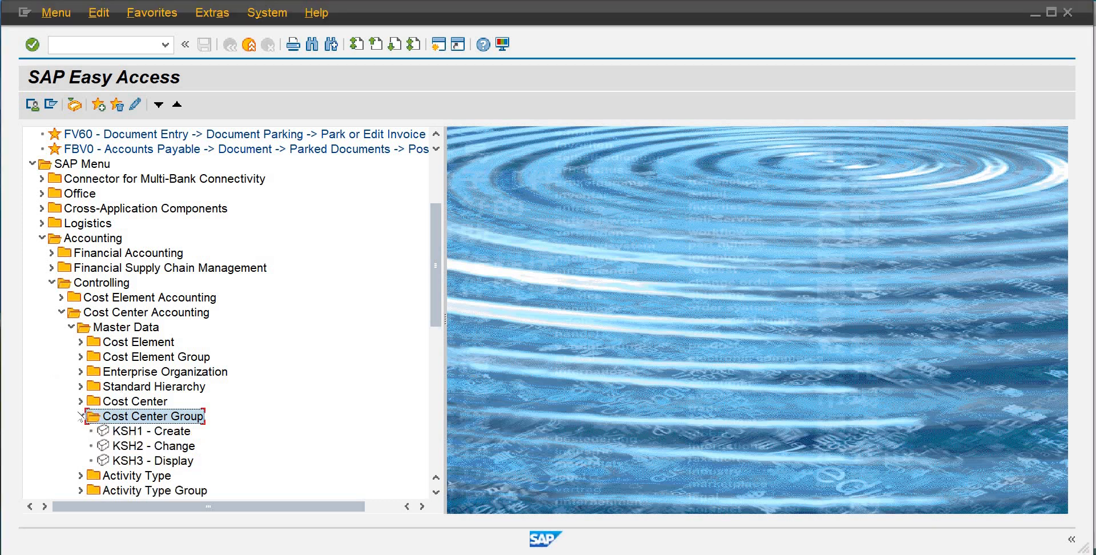
pyautogui.doubleClick(139, 432)
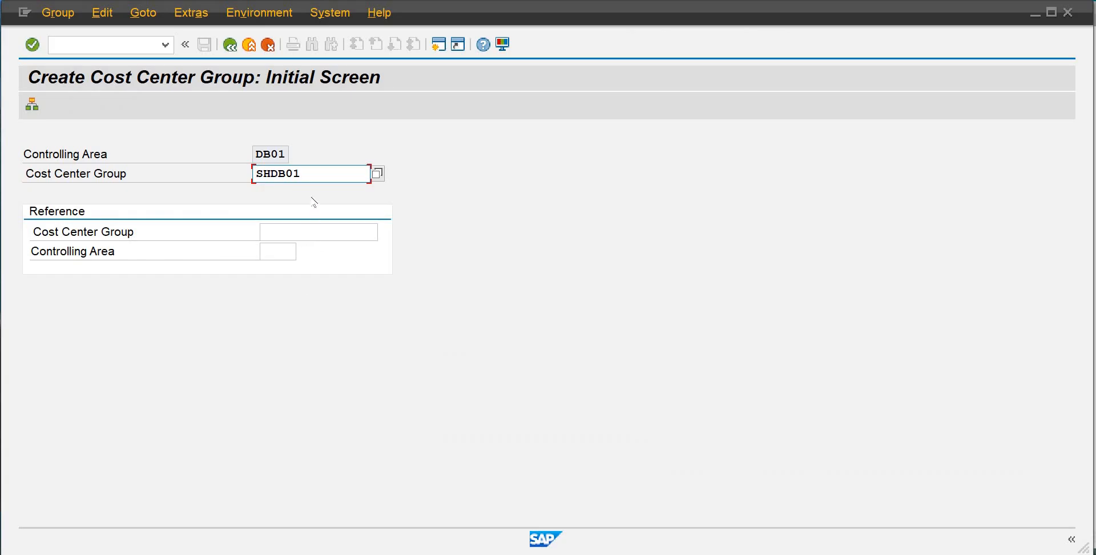
pyautogui.moveTo(300, 173); pyautogui.dragTo(205, 166)
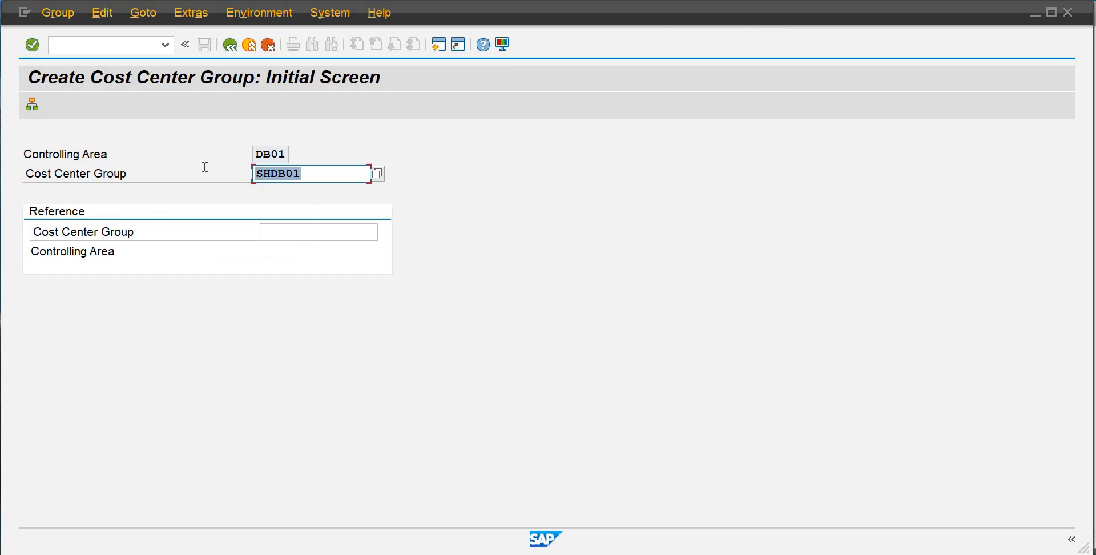
pyautogui.press('Delete')
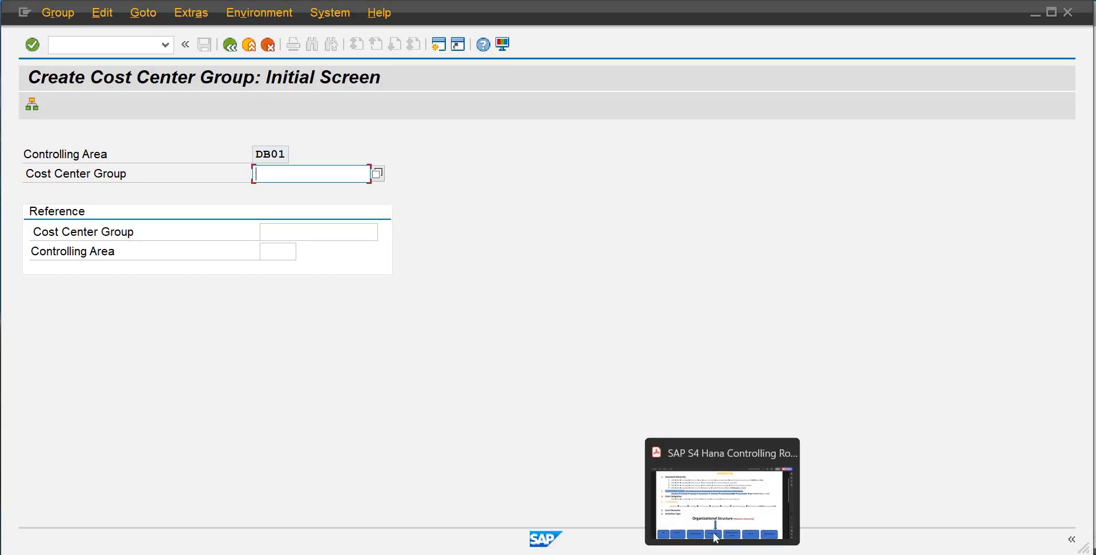
# Review the cost center group instructions in the Controlling notes PDF, then return to SAP
pyautogui.click(713, 538)
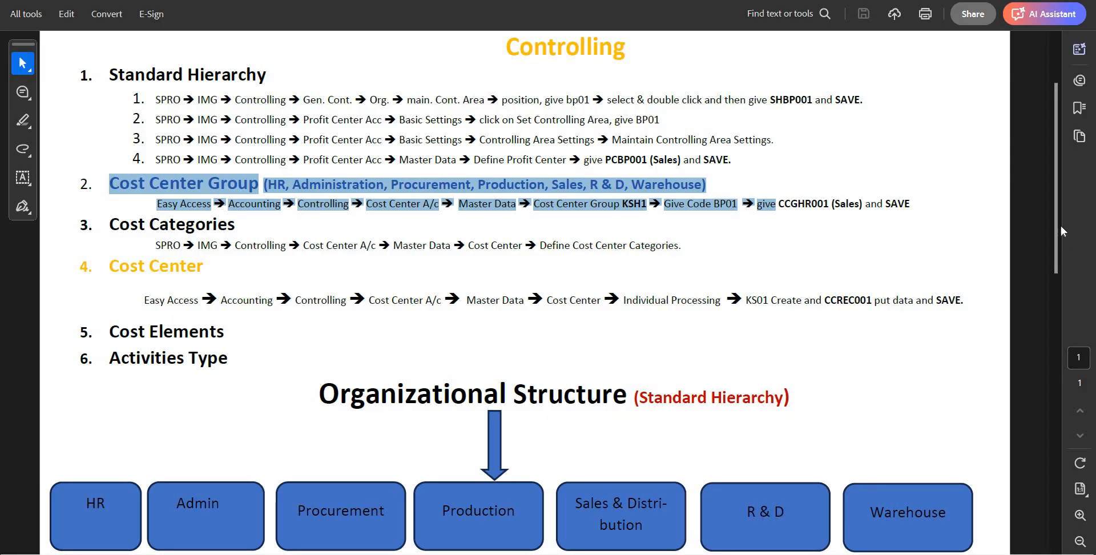
pyautogui.scroll(-3, 1059, 264)
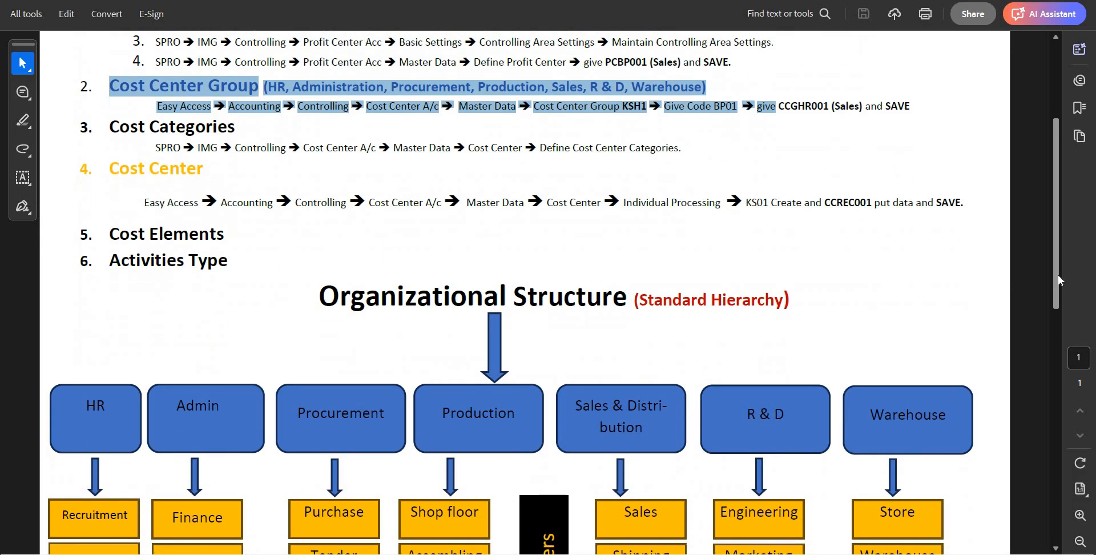
pyautogui.click(107, 370)
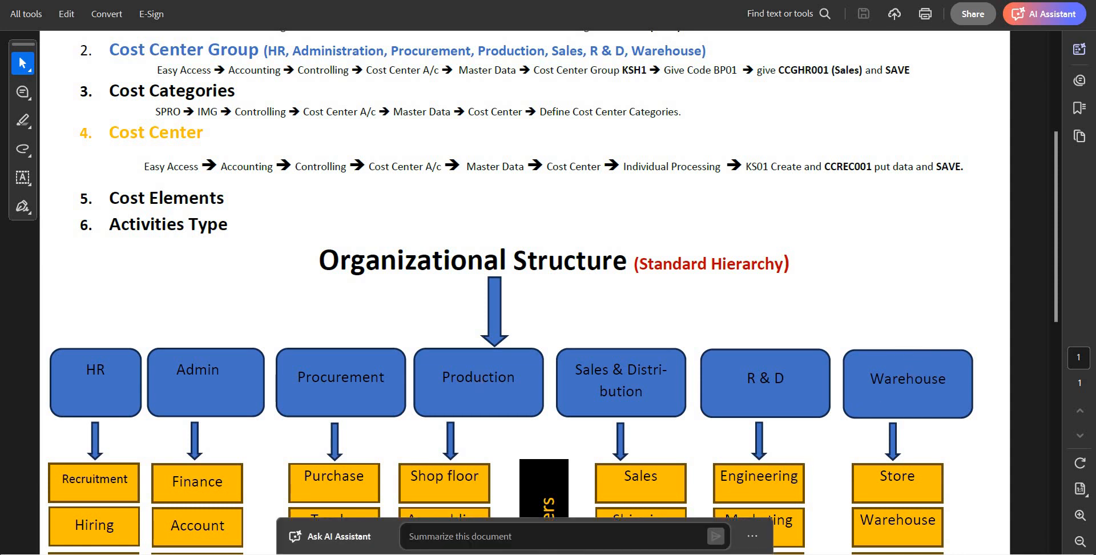
pyautogui.click(624, 502)
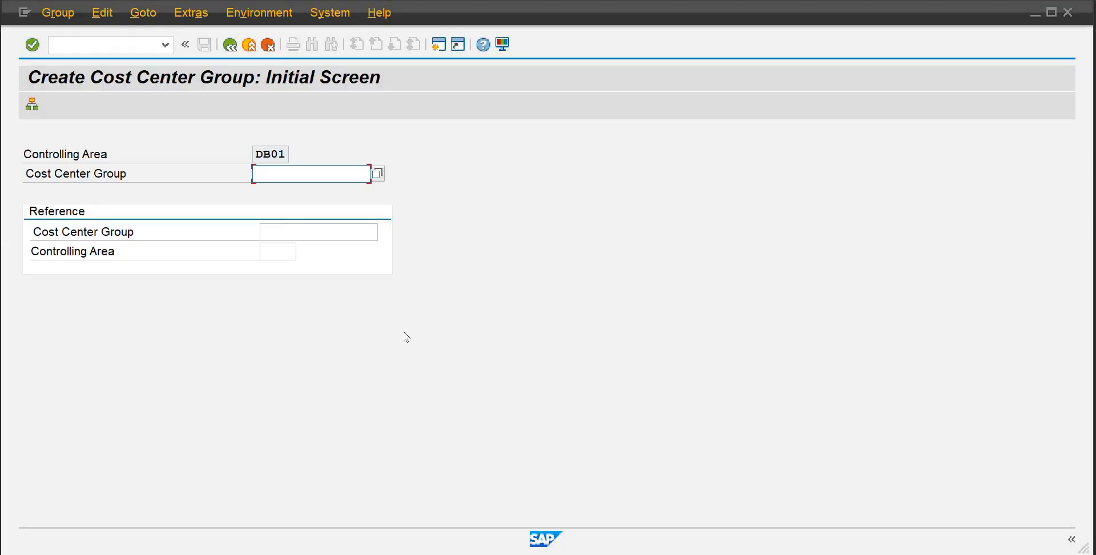
# Create cost center group 1000 with description HR-DB01, save it, and go back to the initial screen
pyautogui.write('1000')
pyautogui.press('Return')
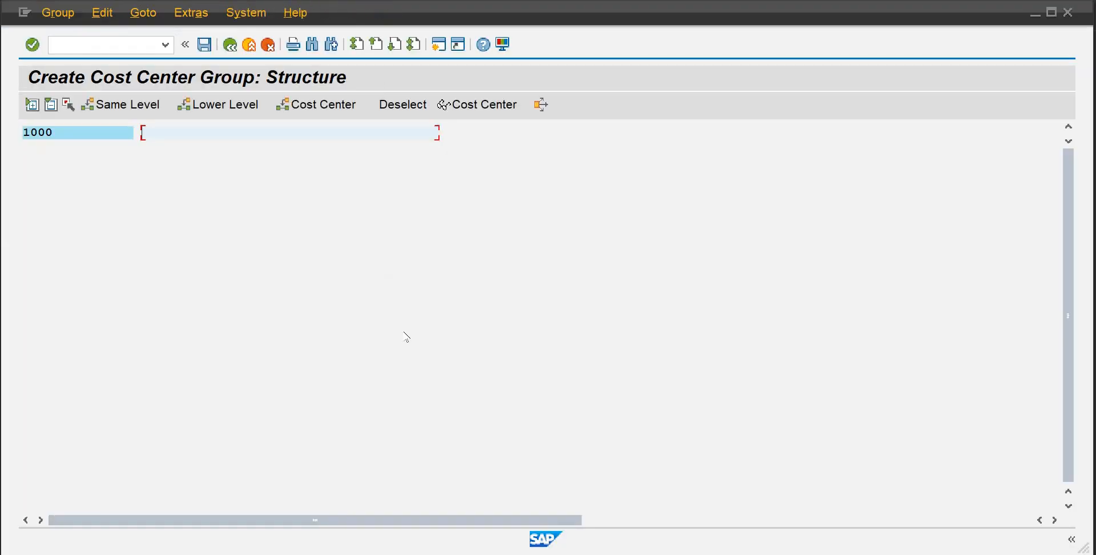
pyautogui.write('HR')
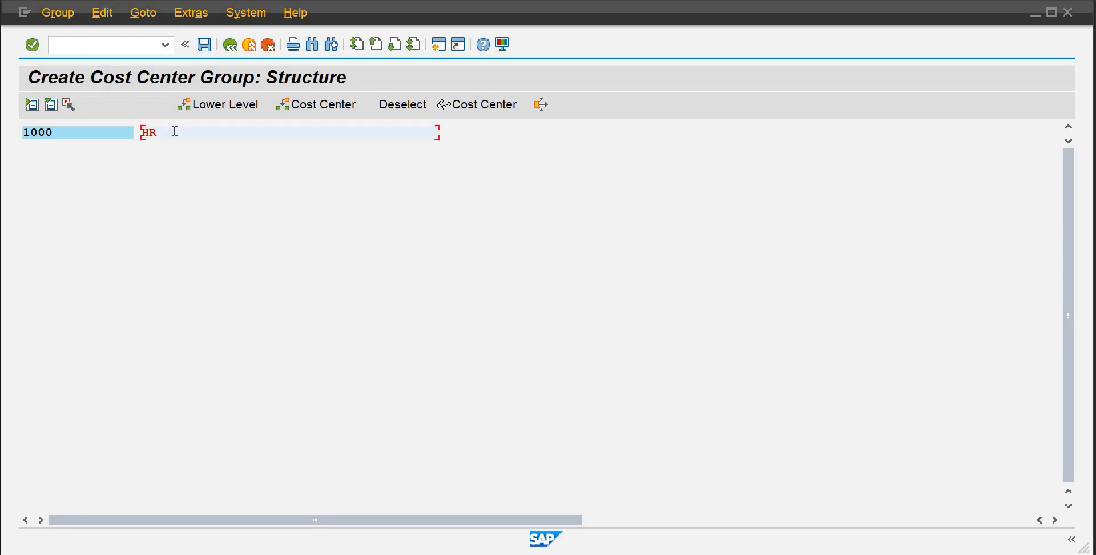
pyautogui.write('-DB  1')
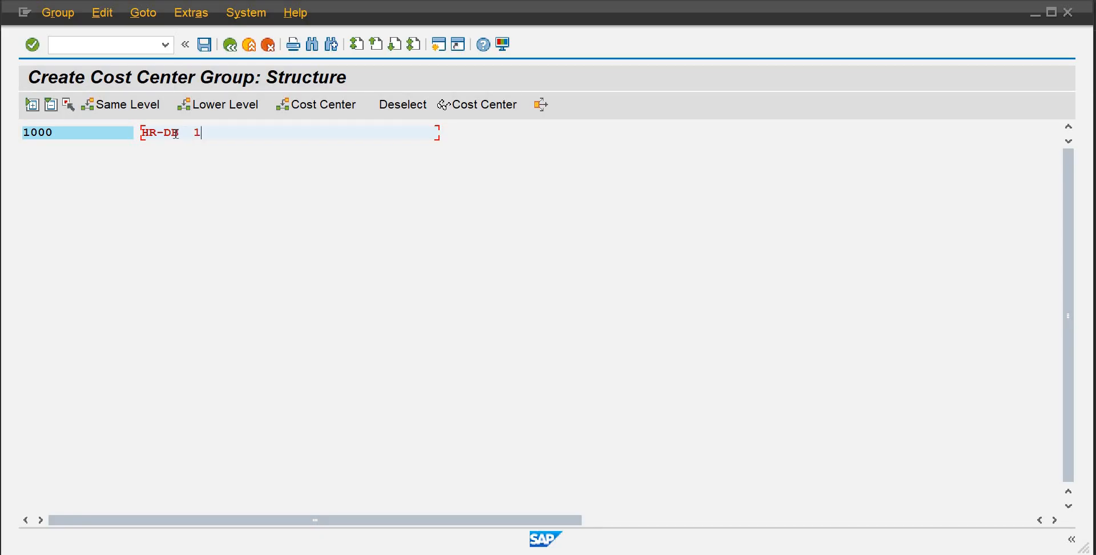
pyautogui.press('BackSpace')
pyautogui.press('BackSpace')
pyautogui.click(206, 48)
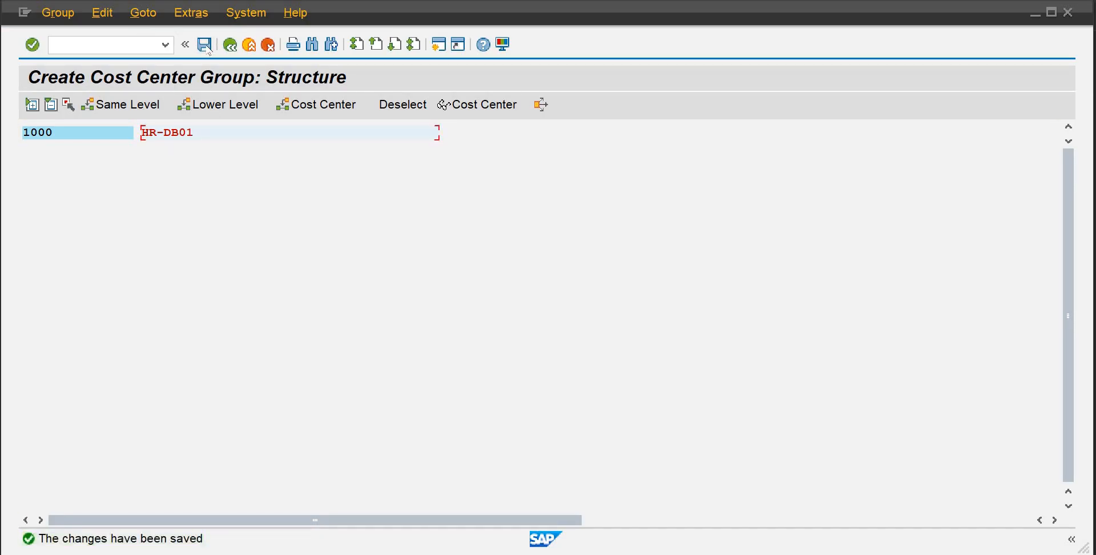
pyautogui.click(230, 47)
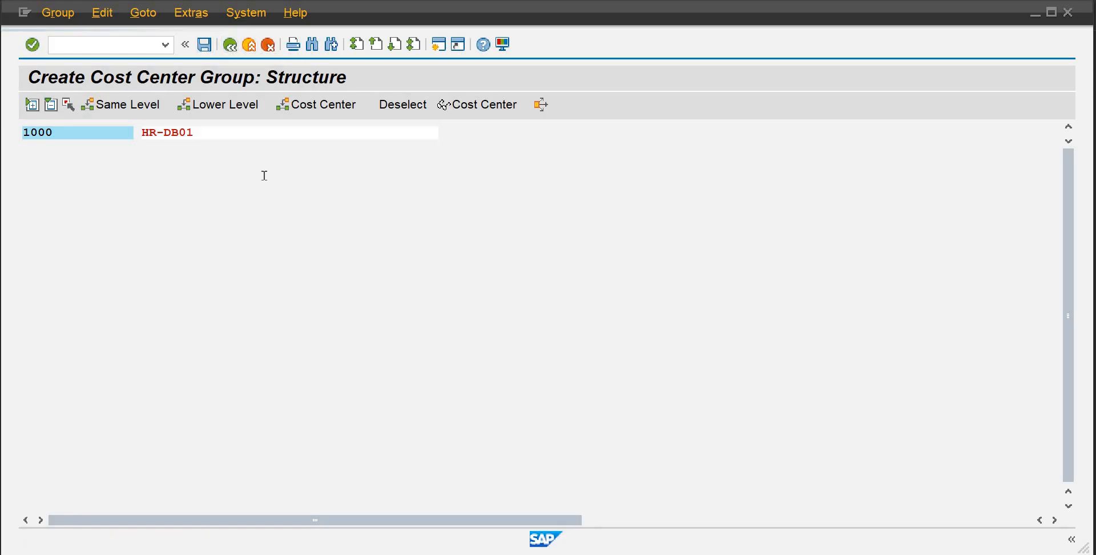
# Create cost center group 2000 with description Admin-DB01, save it, and go back to the initial screen
pyautogui.press('BackSpace')
pyautogui.press('BackSpace')
pyautogui.press('BackSpace')
pyautogui.press('BackSpace')
pyautogui.write('2000')
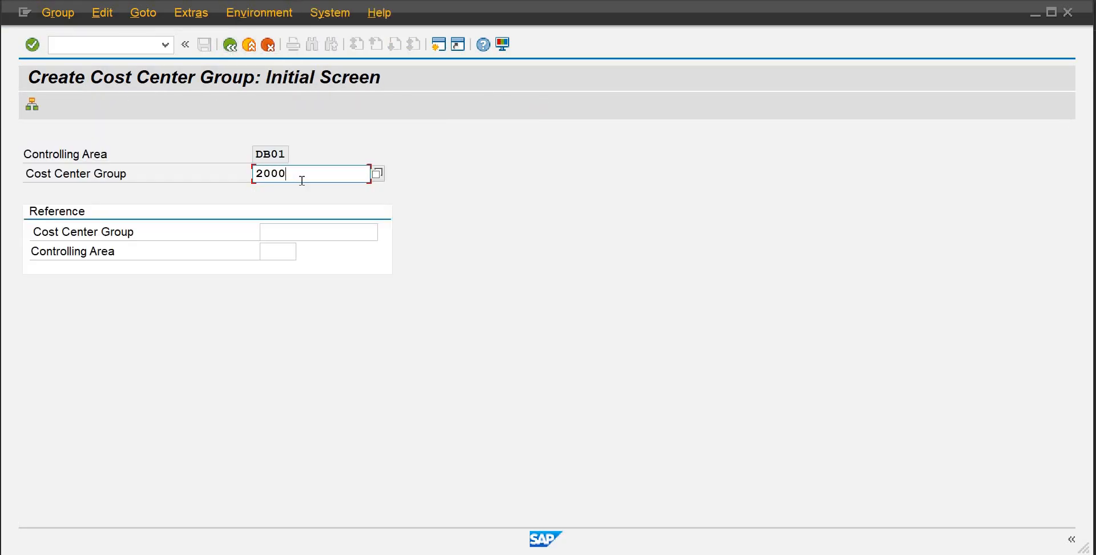
pyautogui.press('Return')
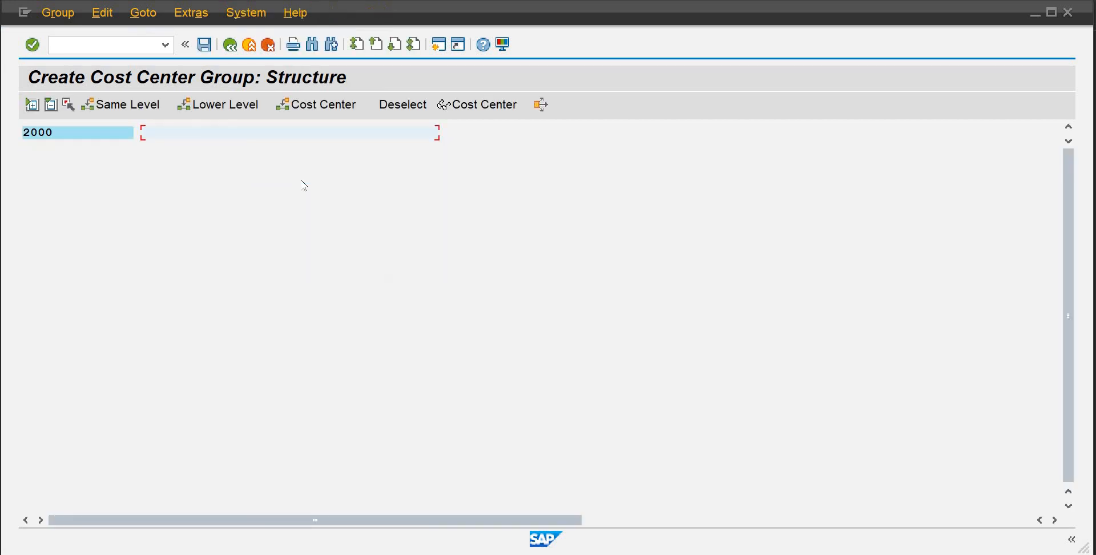
pyautogui.write('Admin-DB01')
pyautogui.hotkey('ctrl', 's')
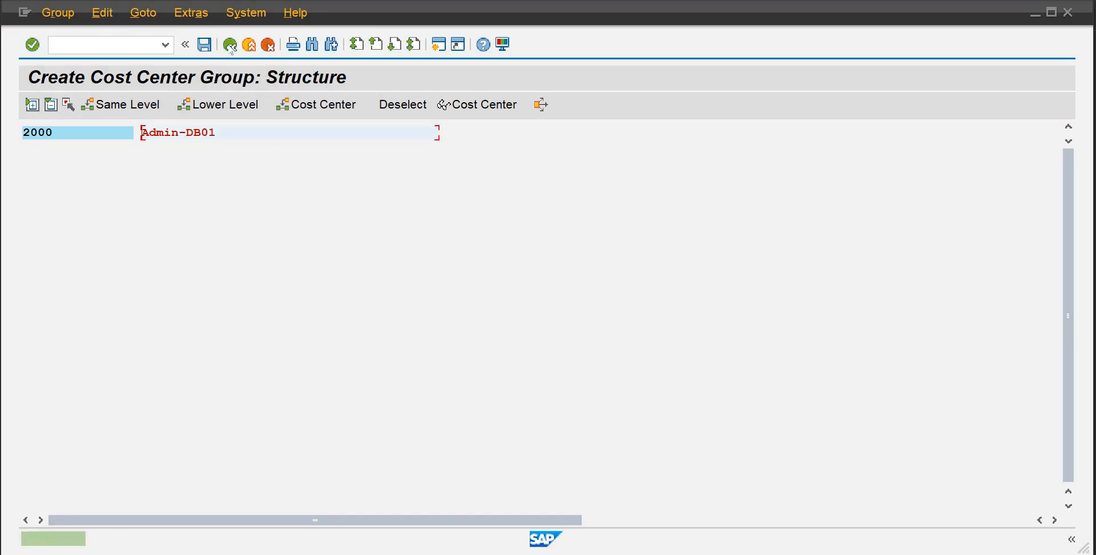
pyautogui.click(231, 46)
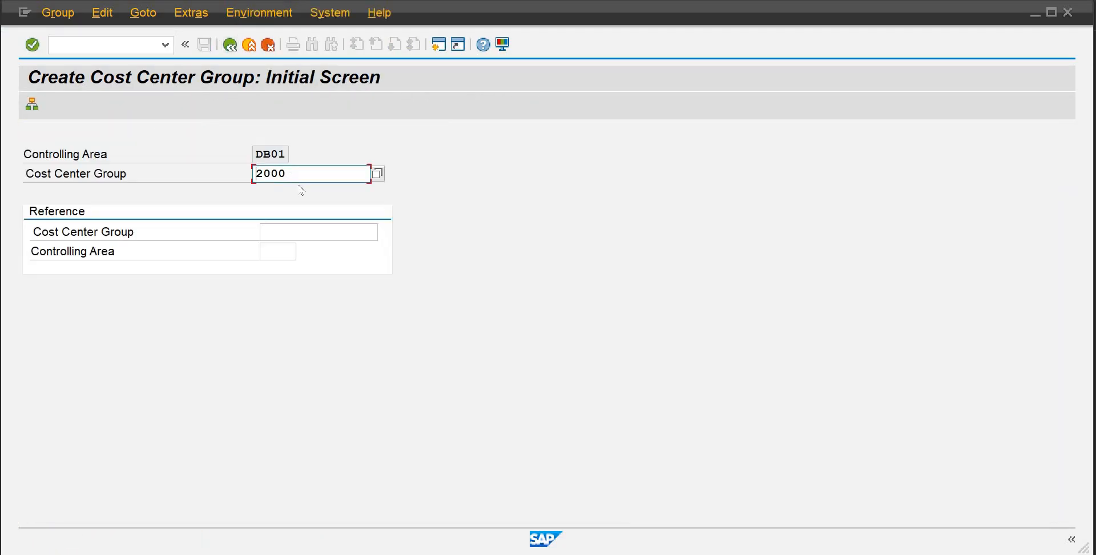
# Create cost center group 3000 with description Procurement, save it, and return to the SAP Easy Access menu
pyautogui.press('BackSpace')
pyautogui.press('BackSpace')
pyautogui.press('BackSpace')
pyautogui.press('BackSpace')
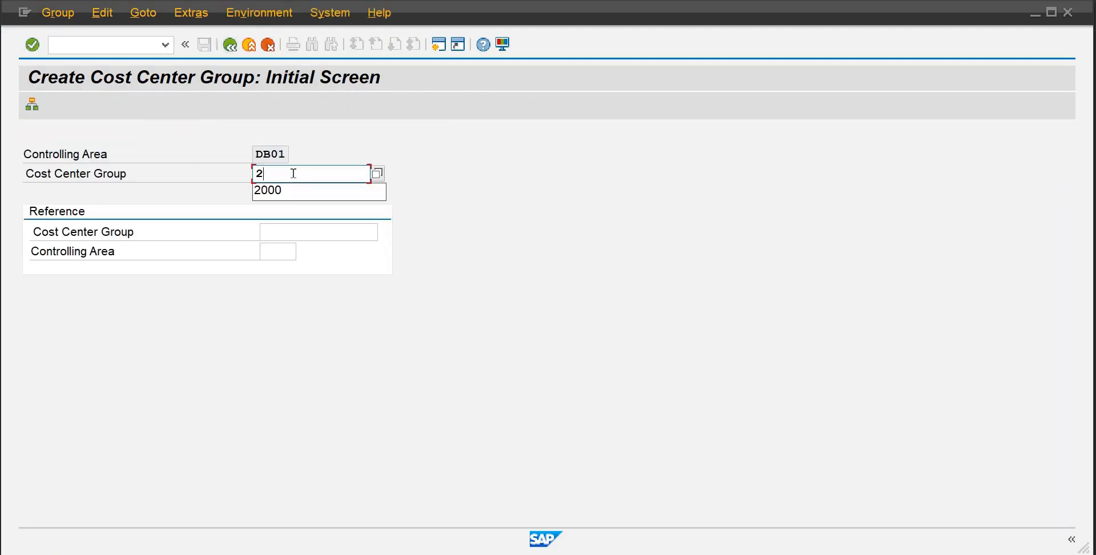
pyautogui.write('3000')
pyautogui.press('Return')
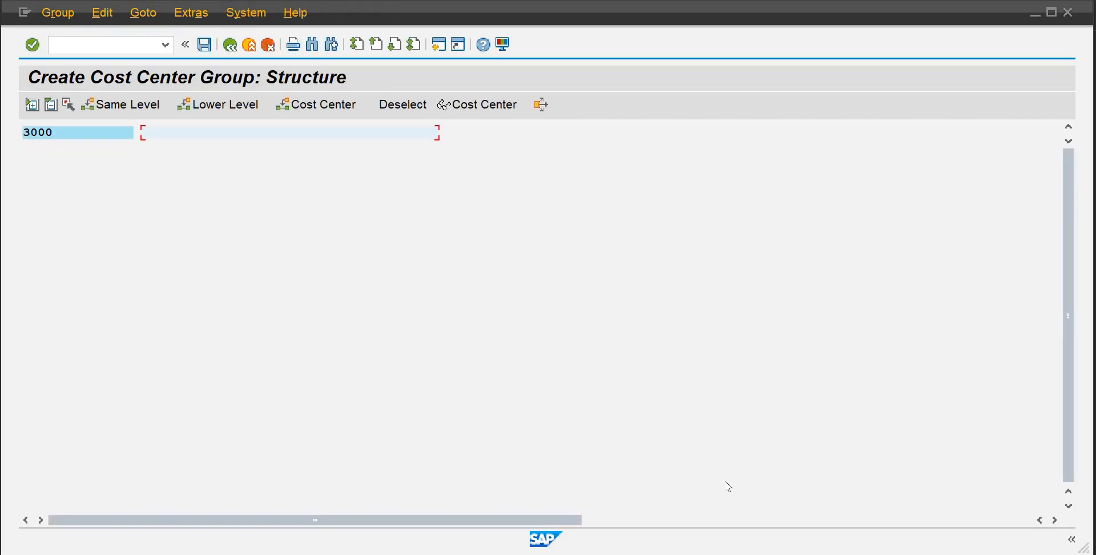
pyautogui.moveTo(723, 542)
pyautogui.write('Procurement')
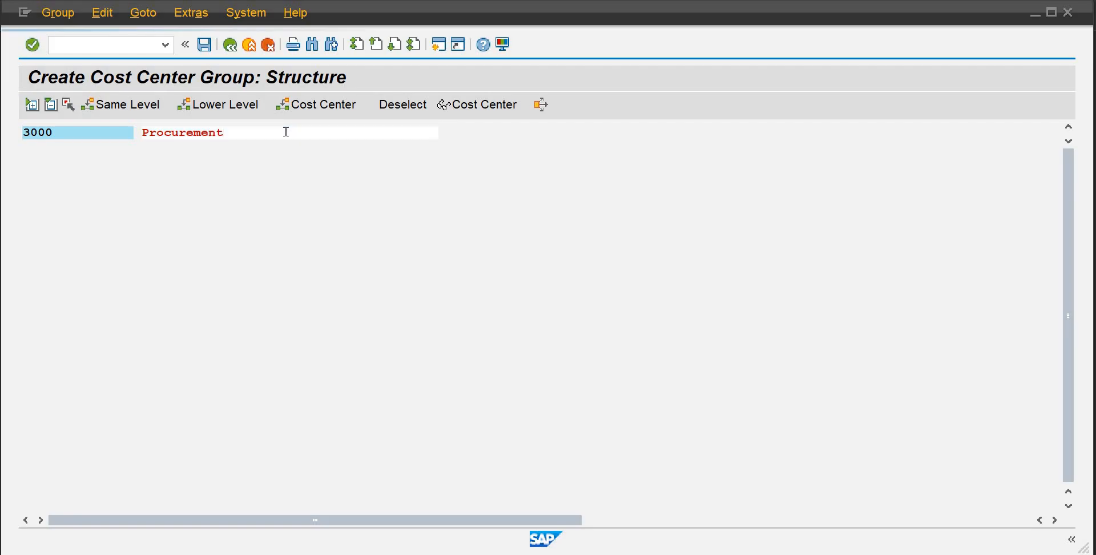
pyautogui.press('Return')
pyautogui.hotkey('ctrl', 's')
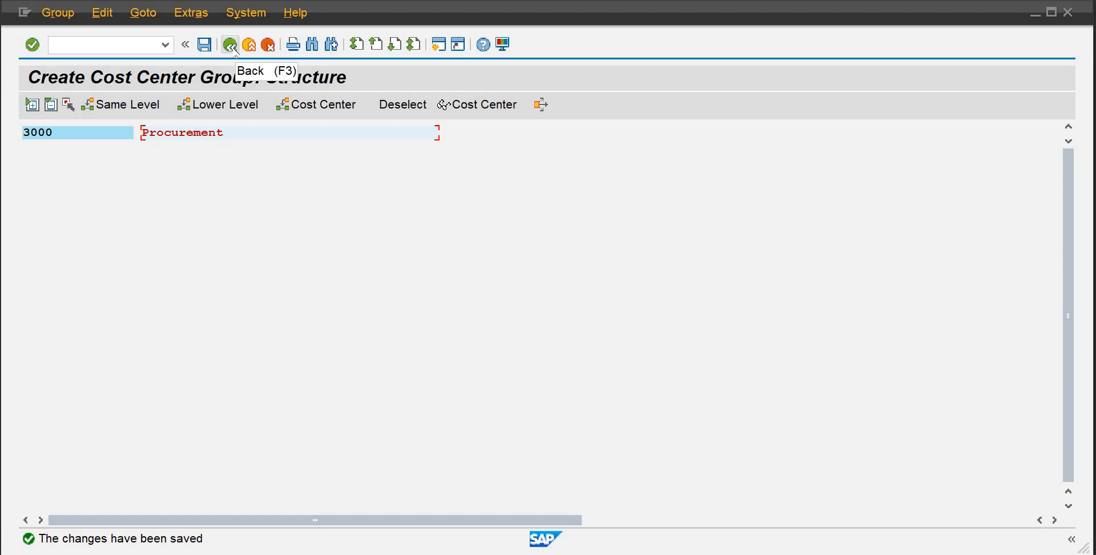
pyautogui.click(230, 45)
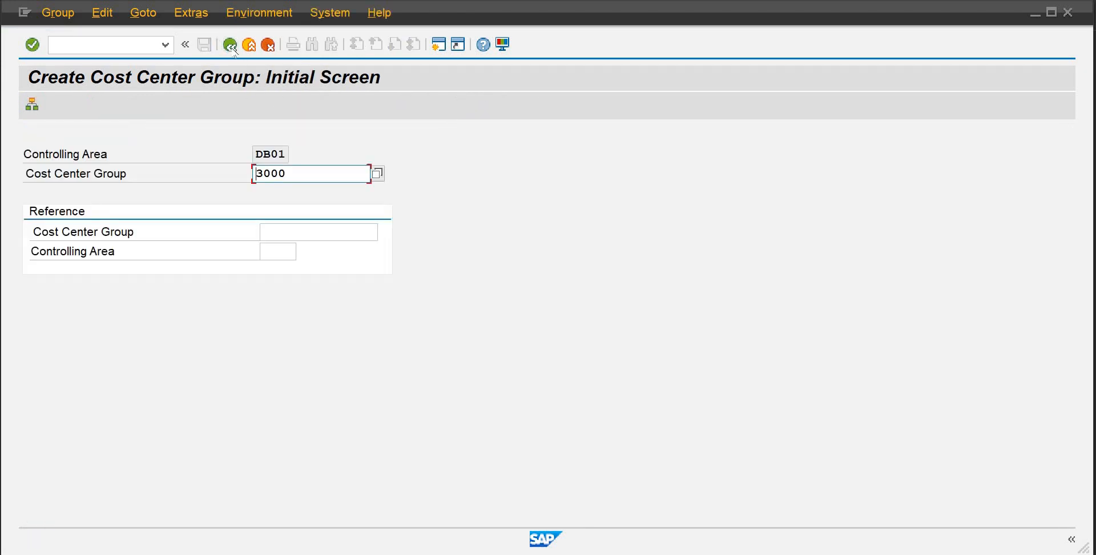
pyautogui.click(231, 45)
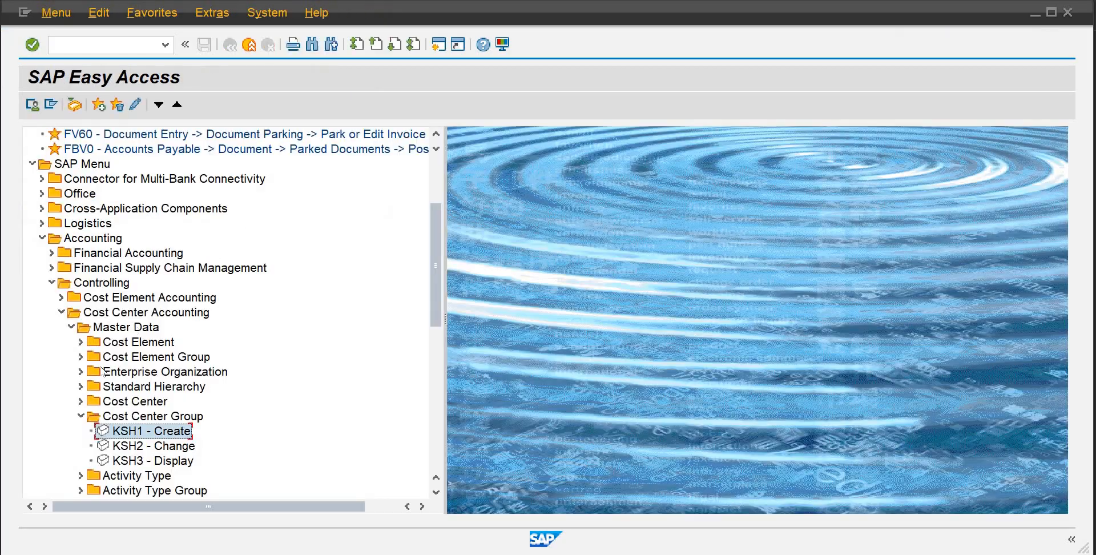
# Start creating cost center 1001 in controlling area DB01, valid from 01.01.2025, and open its master data
pyautogui.click(81, 401)
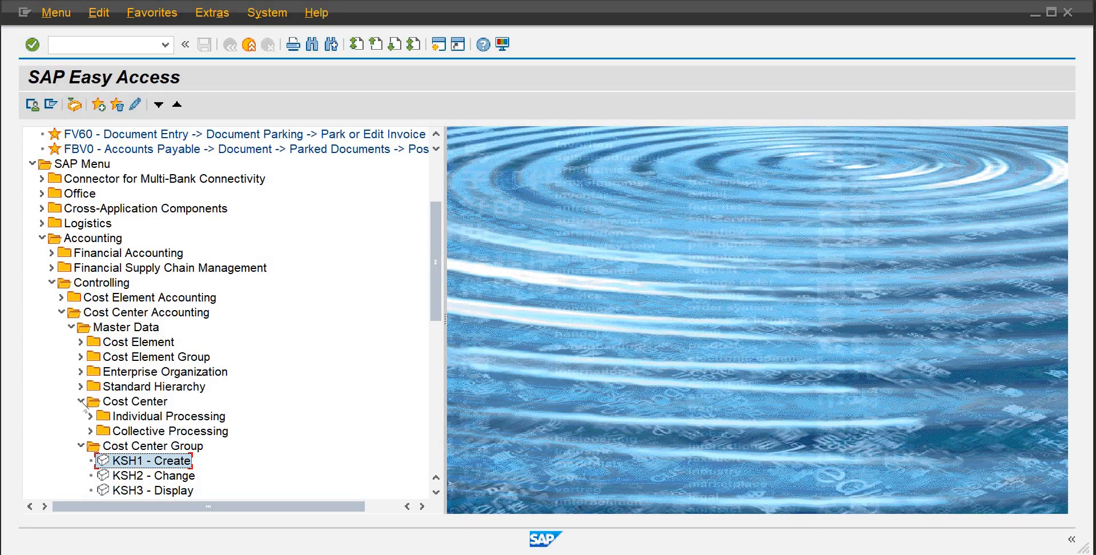
pyautogui.click(91, 416)
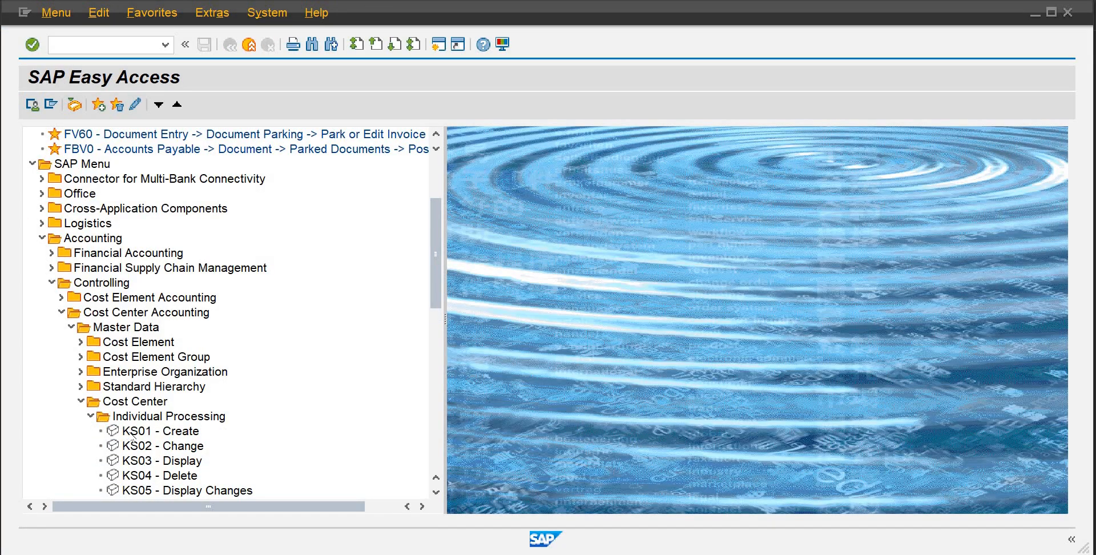
pyautogui.doubleClick(132, 432)
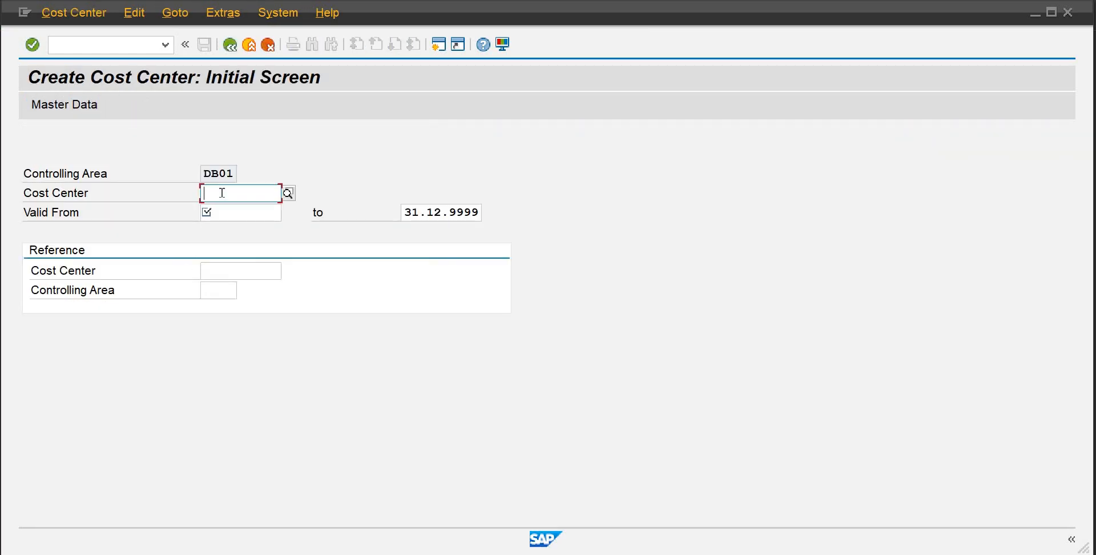
pyautogui.write('1001')
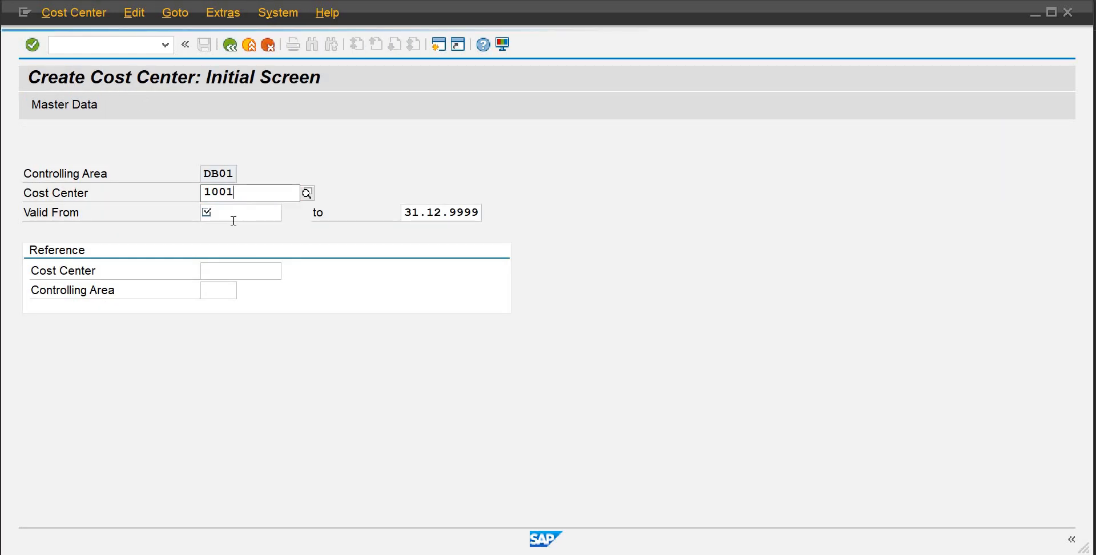
pyautogui.press('Tab')
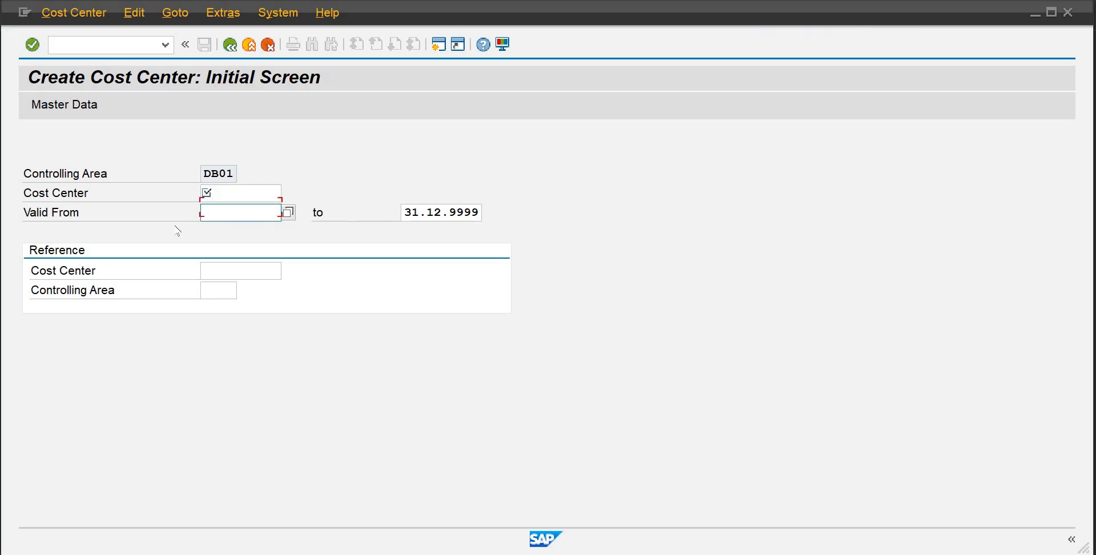
pyautogui.write('01.0')
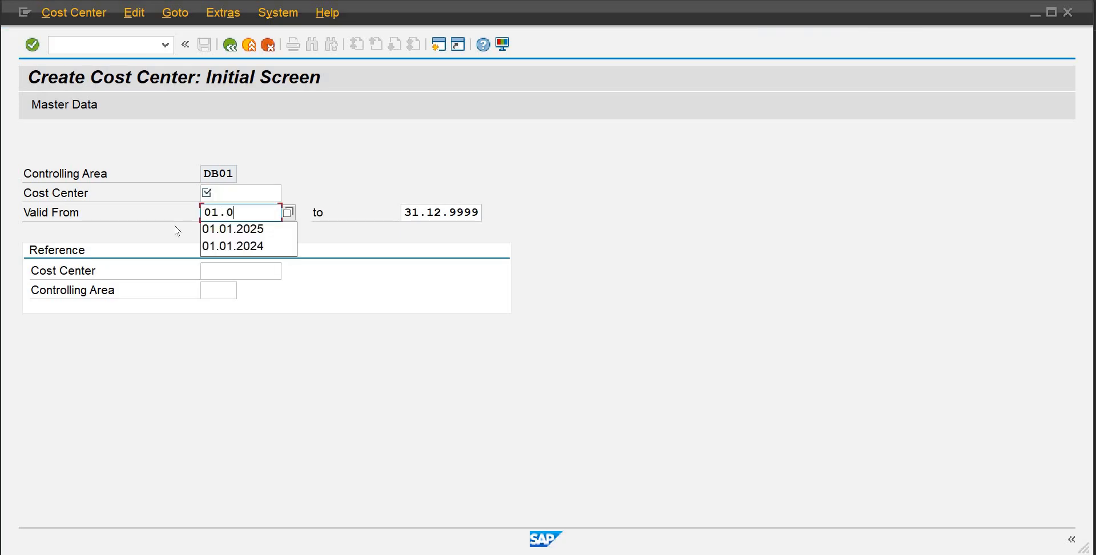
pyautogui.write('1')
pyautogui.press('Down')
pyautogui.press('Return')
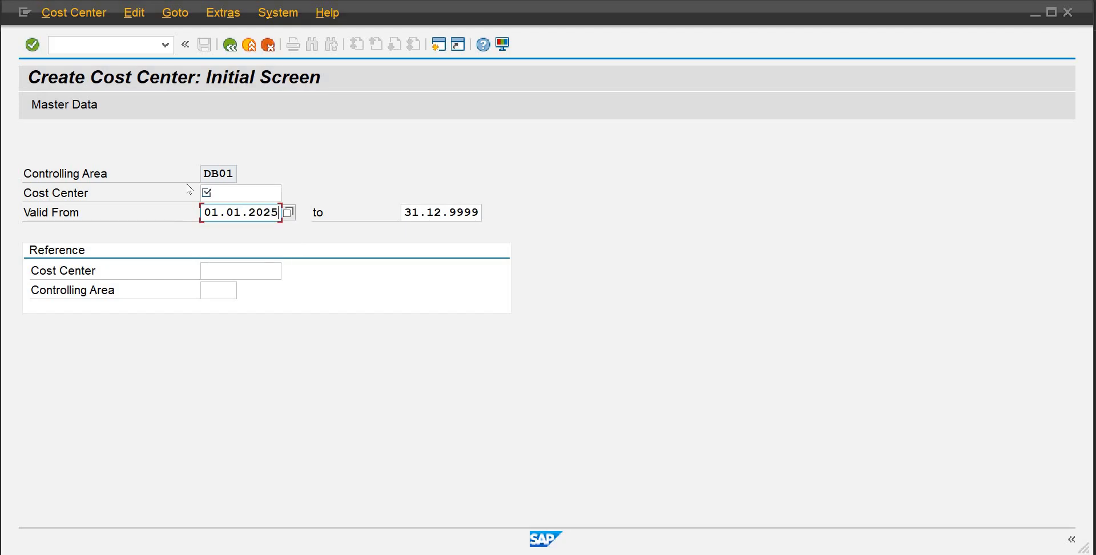
pyautogui.click(222, 198)
pyautogui.write('1')
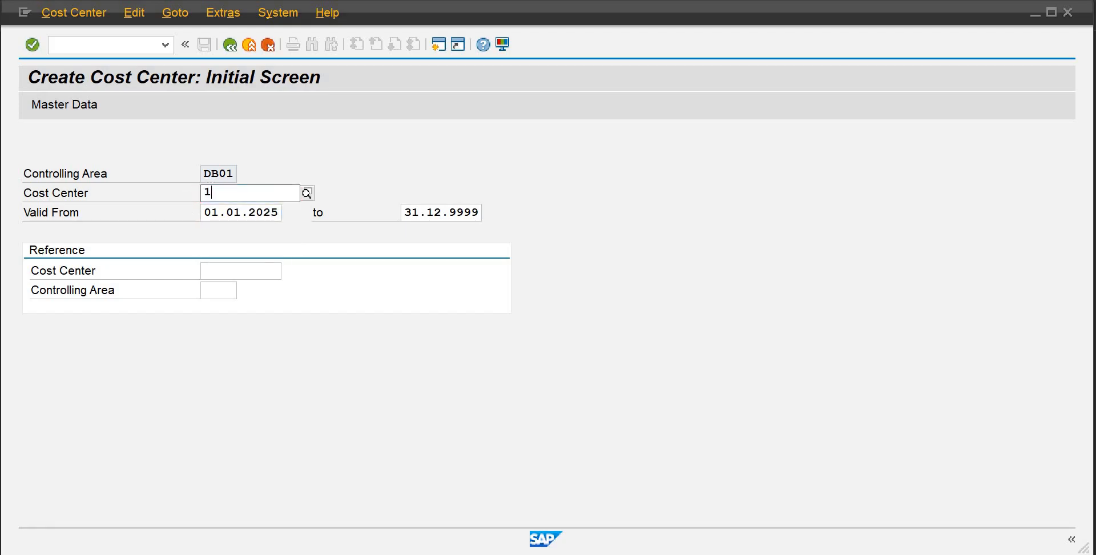
pyautogui.write('001')
pyautogui.click(81, 105)
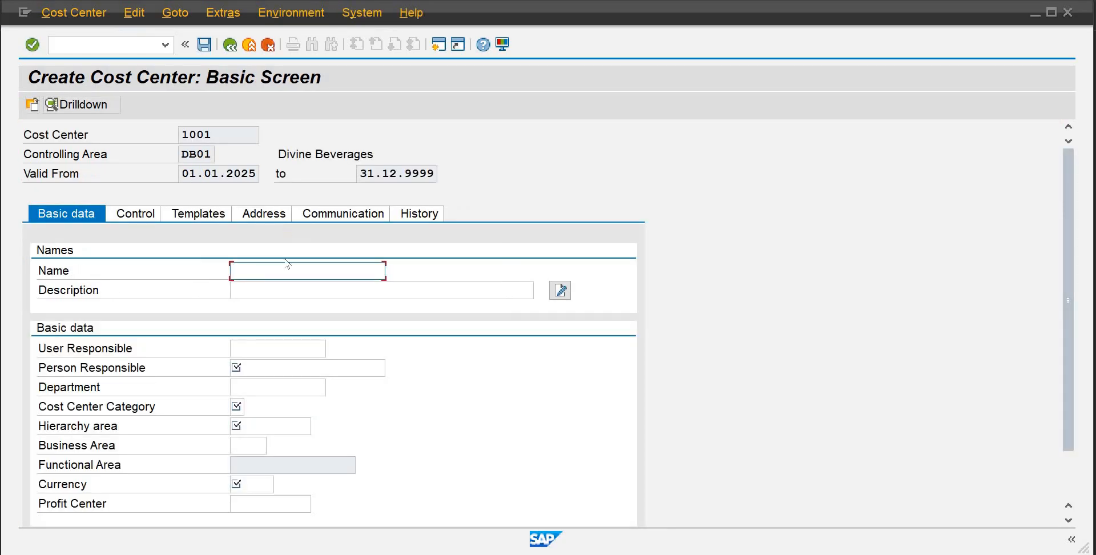
# Enter Recruitment as the cost center's name and description, and set user responsible to sapience
pyautogui.write('ReCruit')
pyautogui.press('BackSpace')
pyautogui.press('BackSpace')
pyautogui.write('ruitment')
pyautogui.press('Tab')
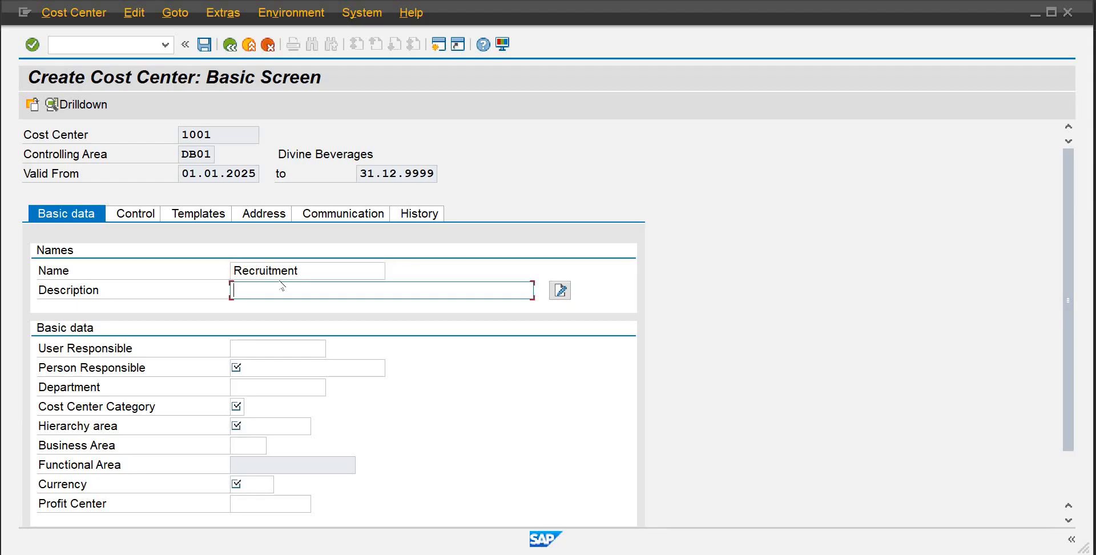
pyautogui.write('Recruitmen')
pyautogui.press('Tab')
pyautogui.press('Tab')
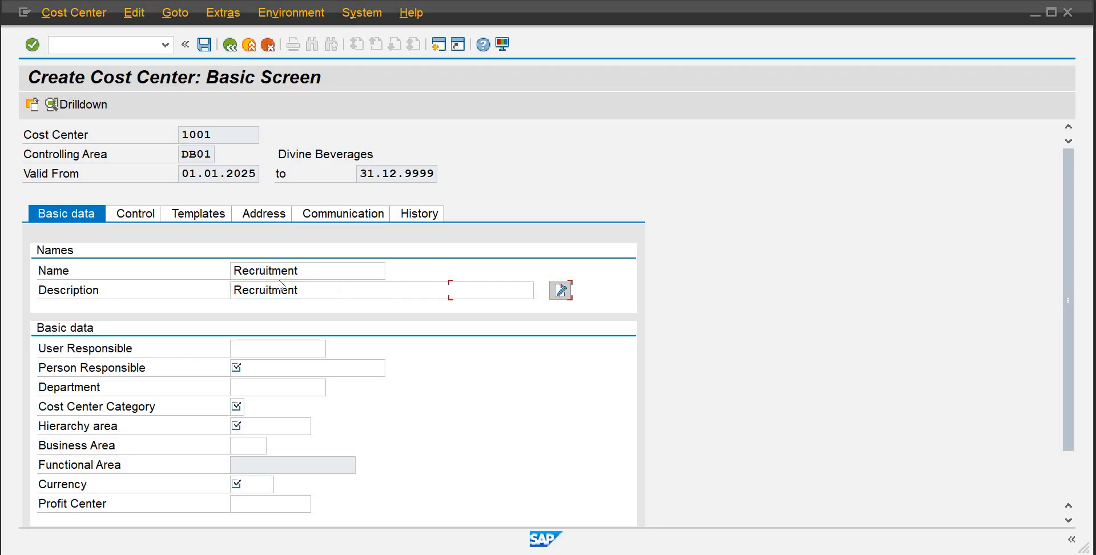
pyautogui.write('sapience')
pyautogui.press('Tab')
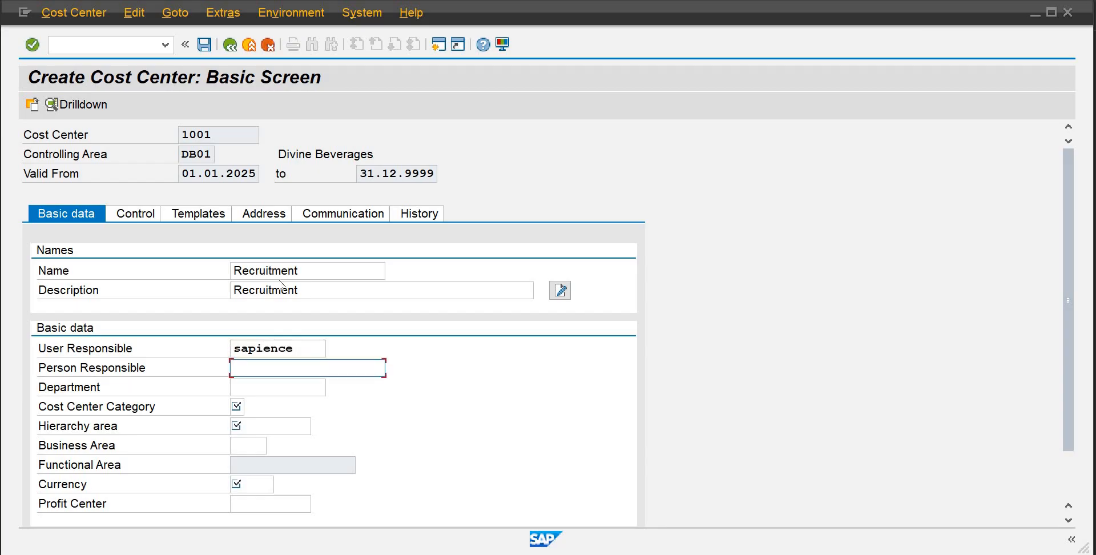
# Set person responsible to HR Manager and department to HR
pyautogui.write('HR Manager')
pyautogui.press('Tab')
pyautogui.write('Hr')
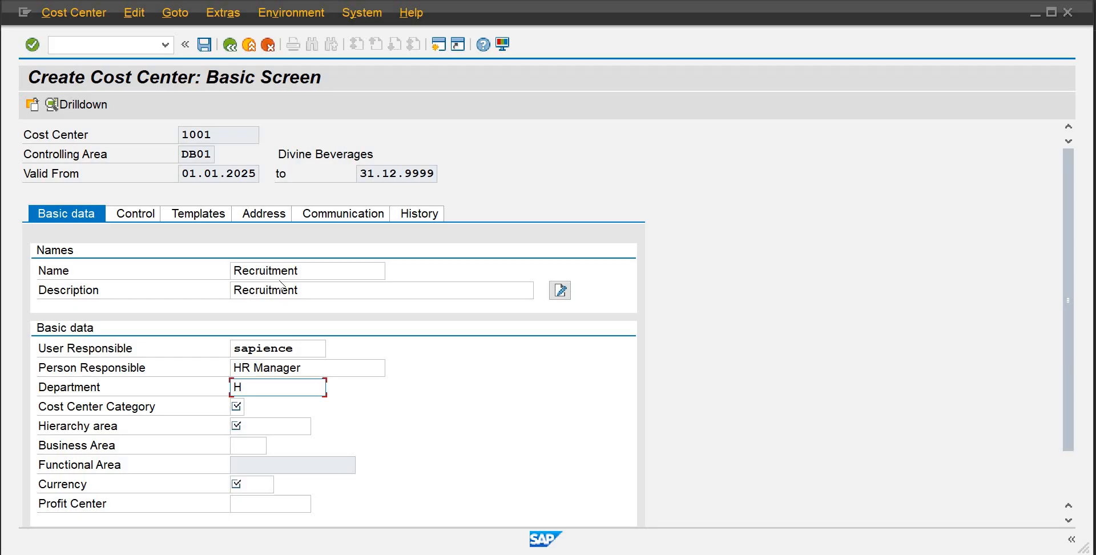
pyautogui.write('R')
pyautogui.press('Tab')
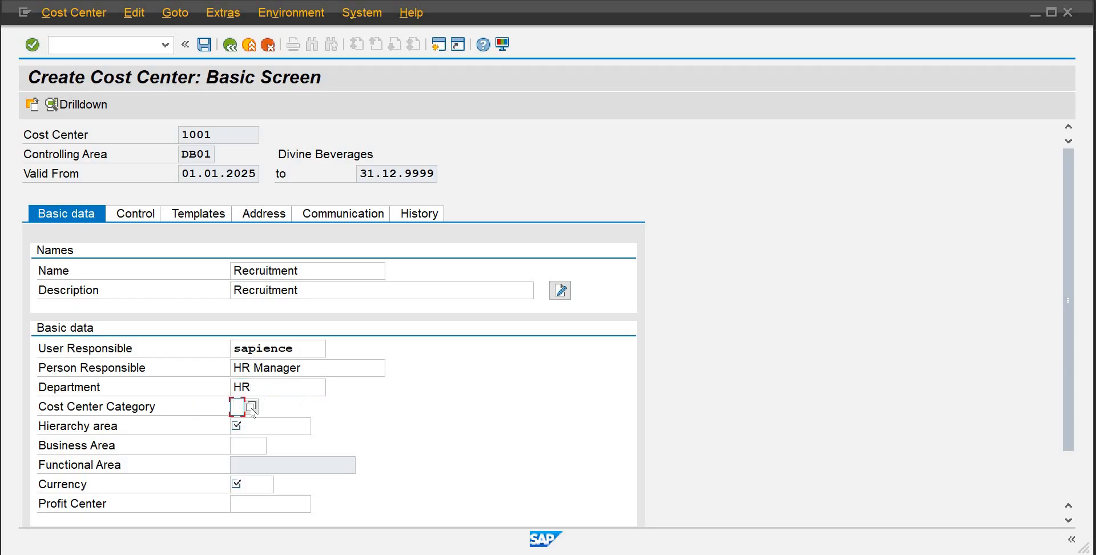
# Choose cost center category L (Management) and fill the hierarchy area SHDB01 from its search help
pyautogui.click(251, 407)
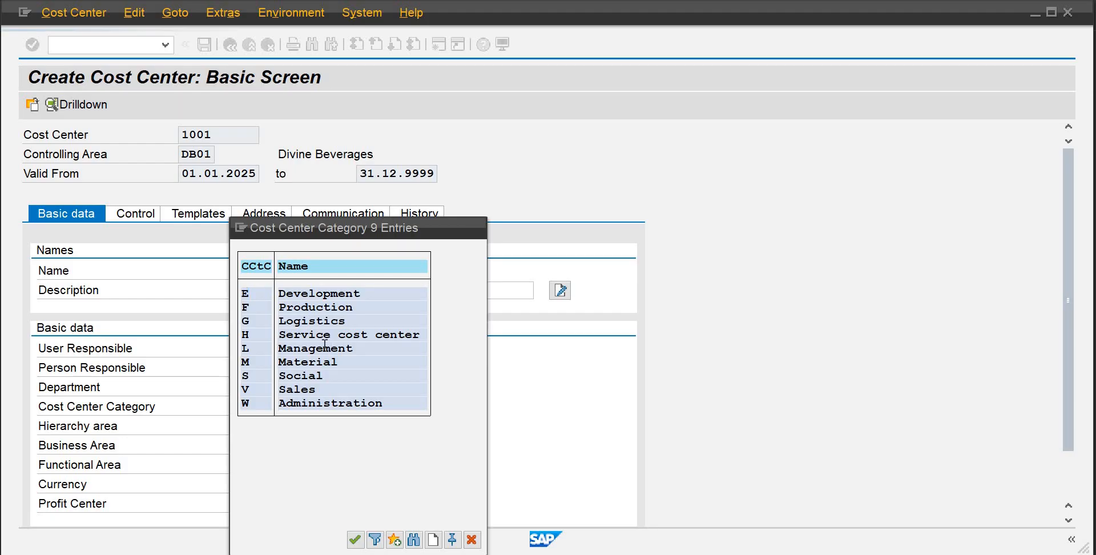
pyautogui.doubleClick(326, 348)
pyautogui.click(264, 427)
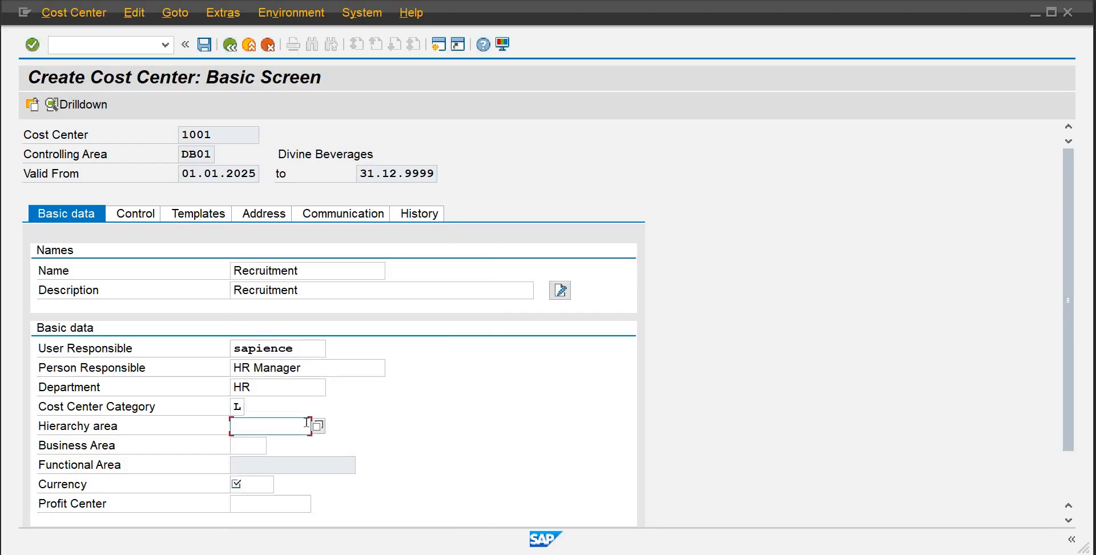
pyautogui.click(317, 426)
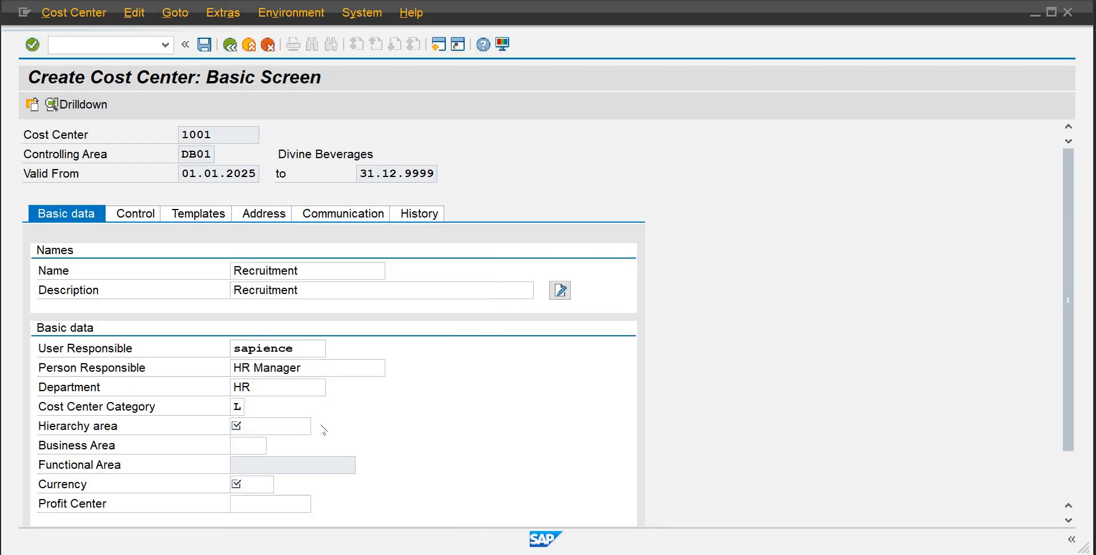
# Set business area badb and currency pkr for cost center 1001
pyautogui.click(261, 444)
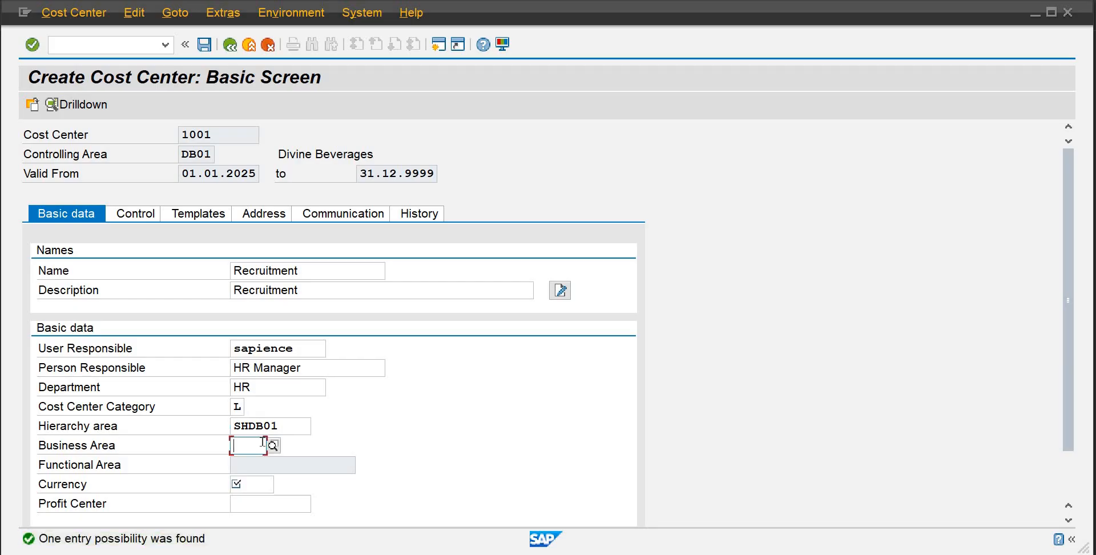
pyautogui.write('badb')
pyautogui.press('Return')
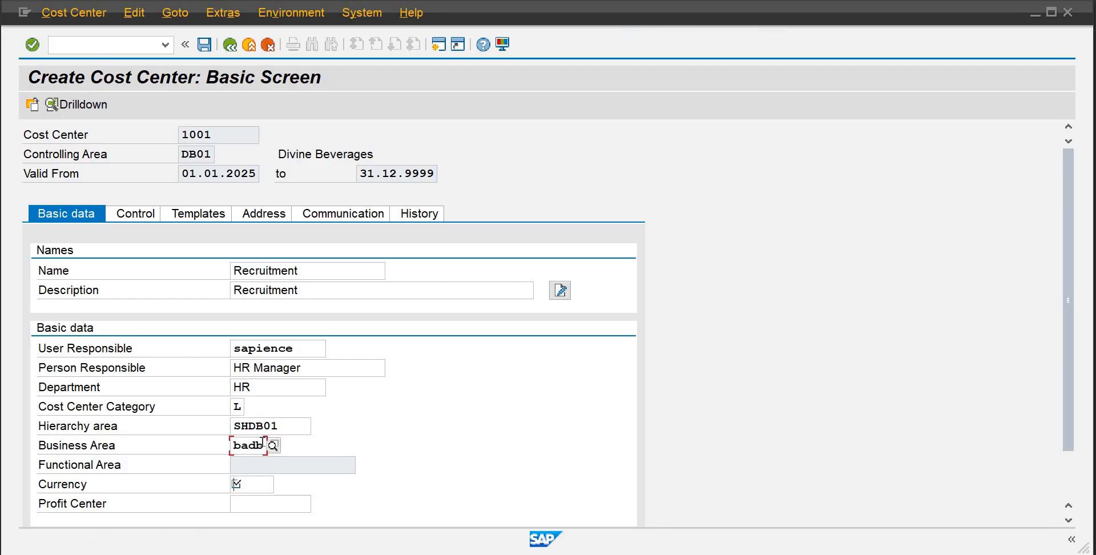
pyautogui.write('pkr')
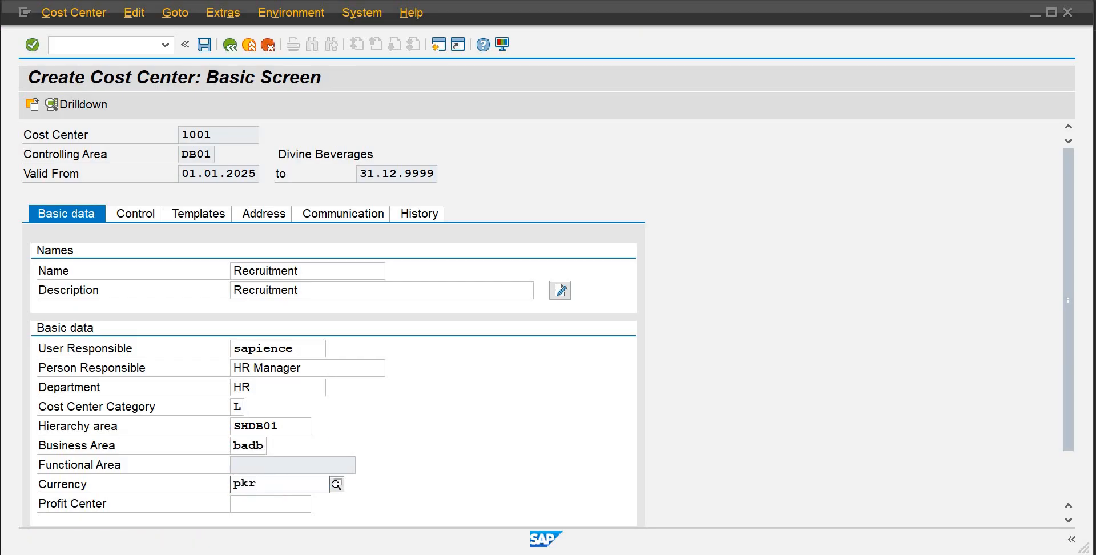
pyautogui.press('Return')
# Assign profit center 9001 and save cost center 1001
pyautogui.write('9001')
pyautogui.press('Return')
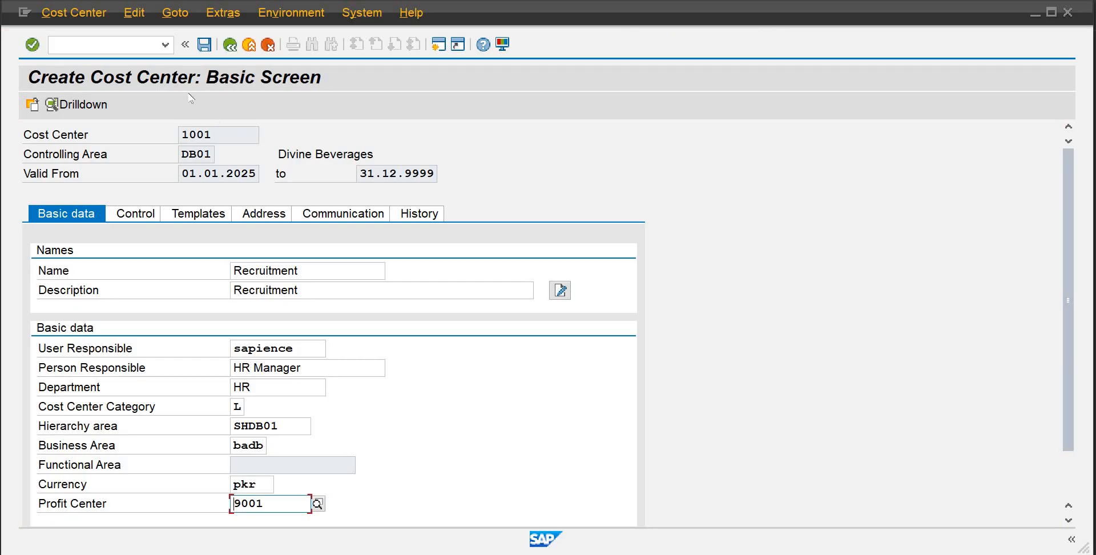
pyautogui.click(202, 46)
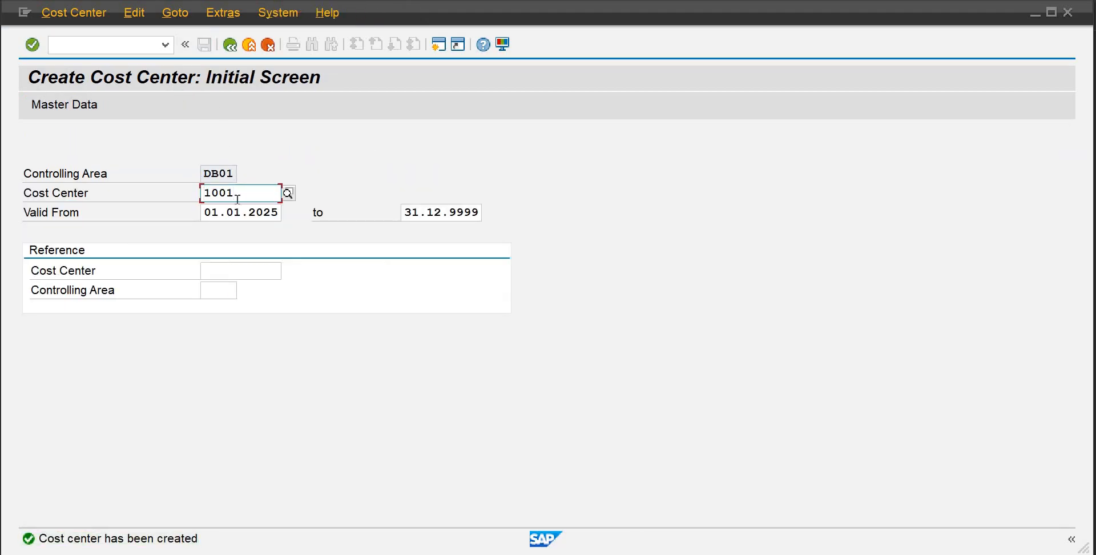
# Enter cost center 1002 and review the organizational structure chart in the Controlling notes PDF
pyautogui.press('BackSpace')
pyautogui.write('2')
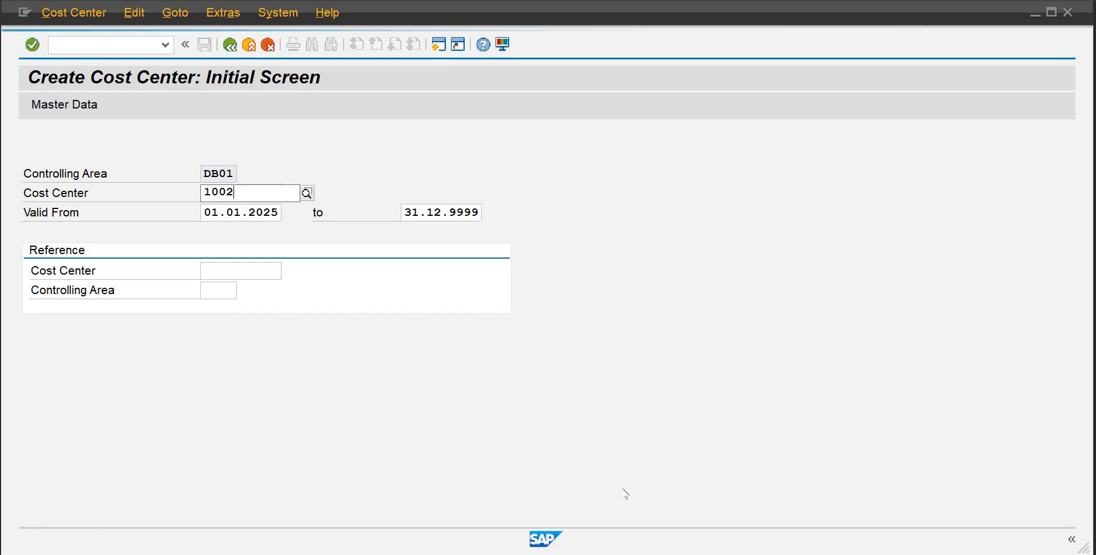
pyautogui.moveTo(722, 553)
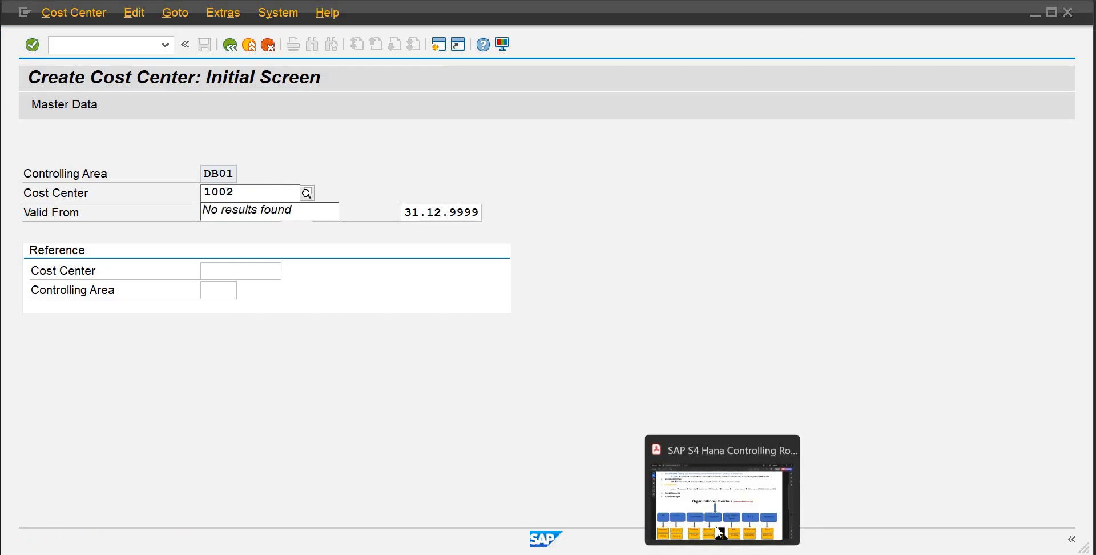
pyautogui.click(721, 524)
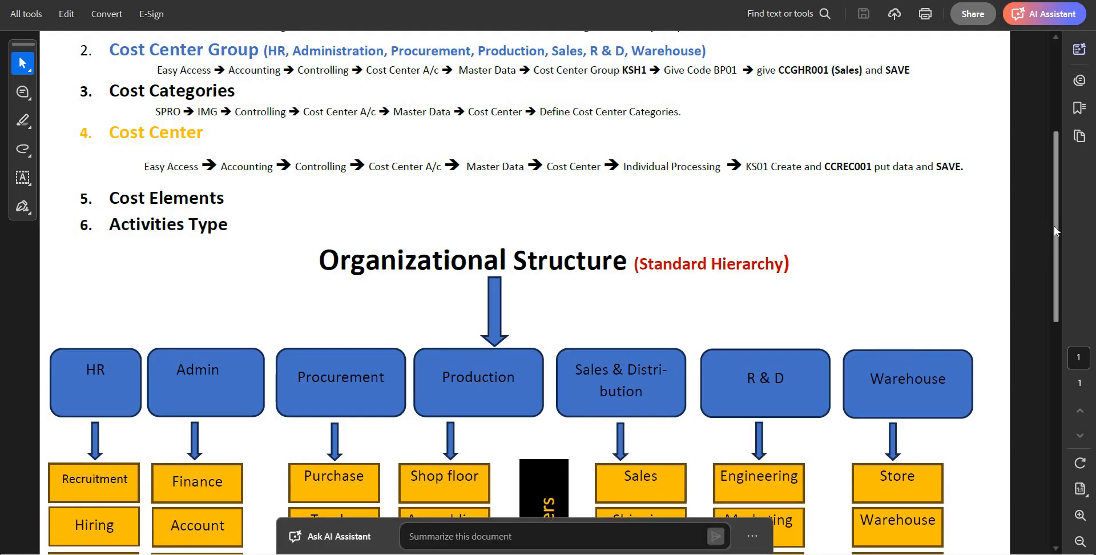
pyautogui.scroll(-4, 1051, 262)
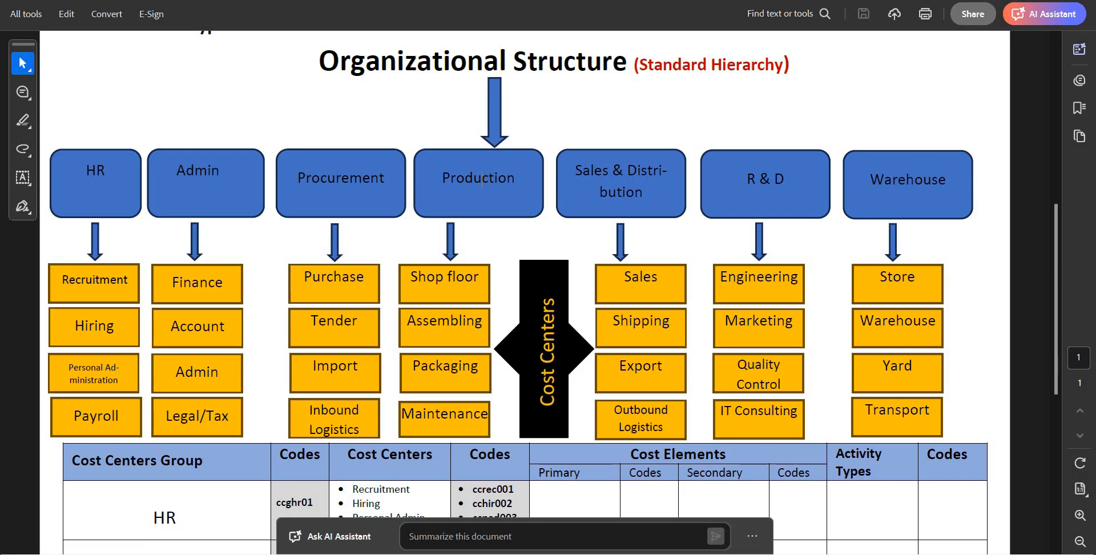
pyautogui.moveTo(597, 553)
pyautogui.click(648, 489)
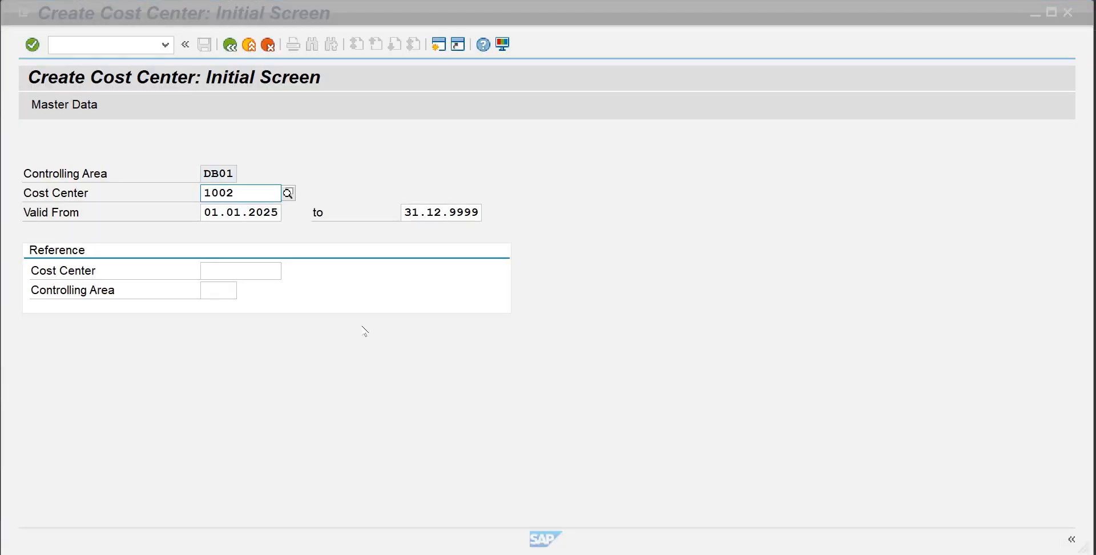
# Open the master data for cost center 1002 and enter Hiring as its name and description
pyautogui.press('Return')
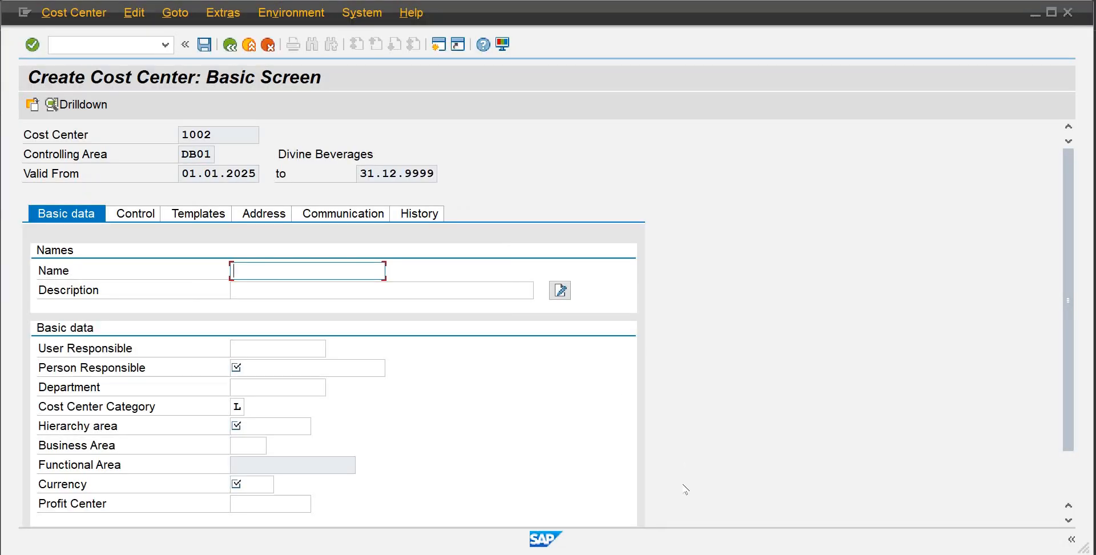
pyautogui.moveTo(722, 553)
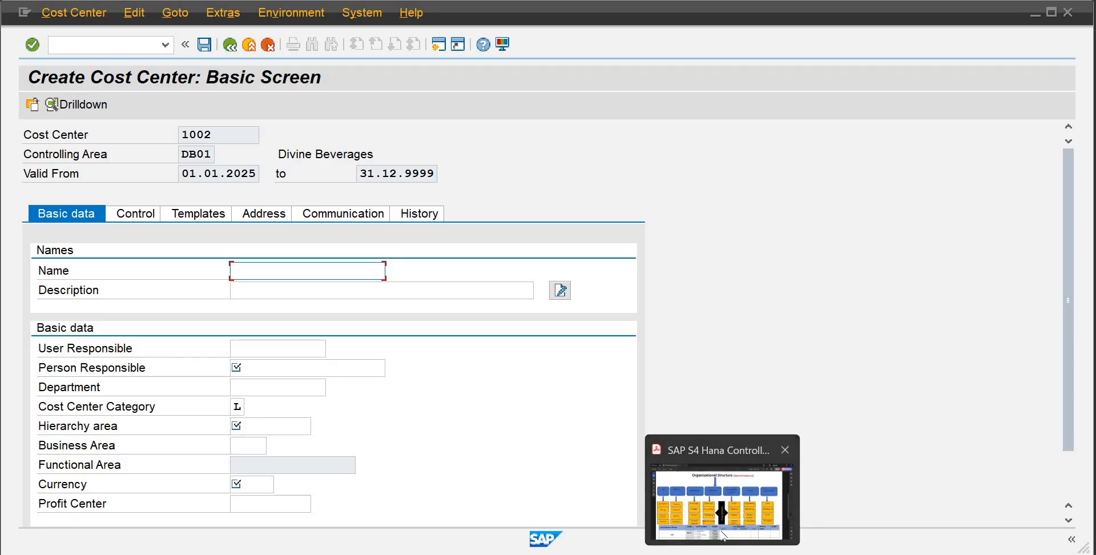
pyautogui.click(722, 530)
pyautogui.click(587, 553)
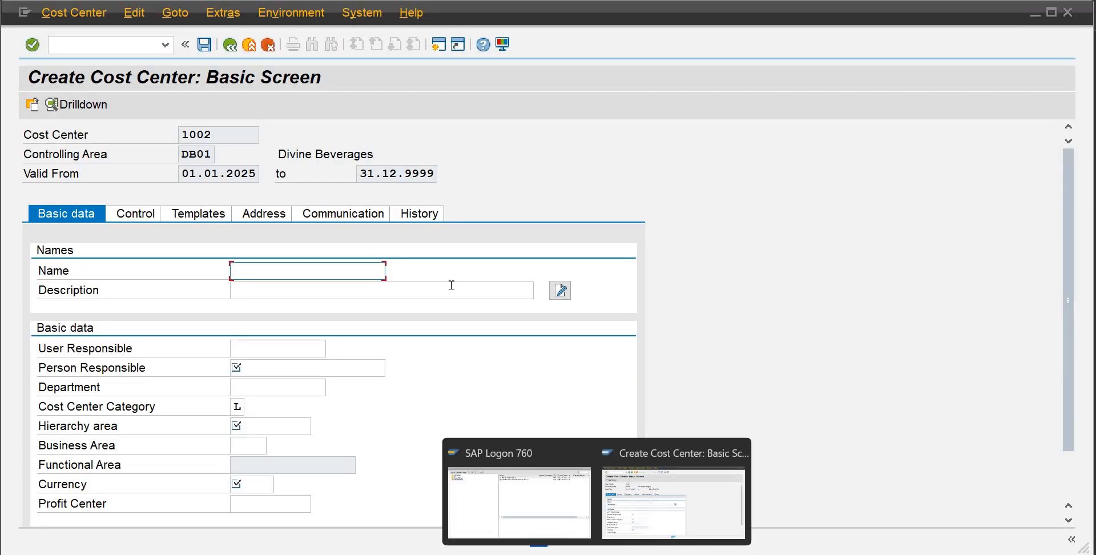
pyautogui.write('Hiring')
pyautogui.press('Tab')
pyautogui.write('hi')
pyautogui.press('BackSpace')
pyautogui.press('BackSpace')
pyautogui.write('hr')
pyautogui.press('BackSpace')
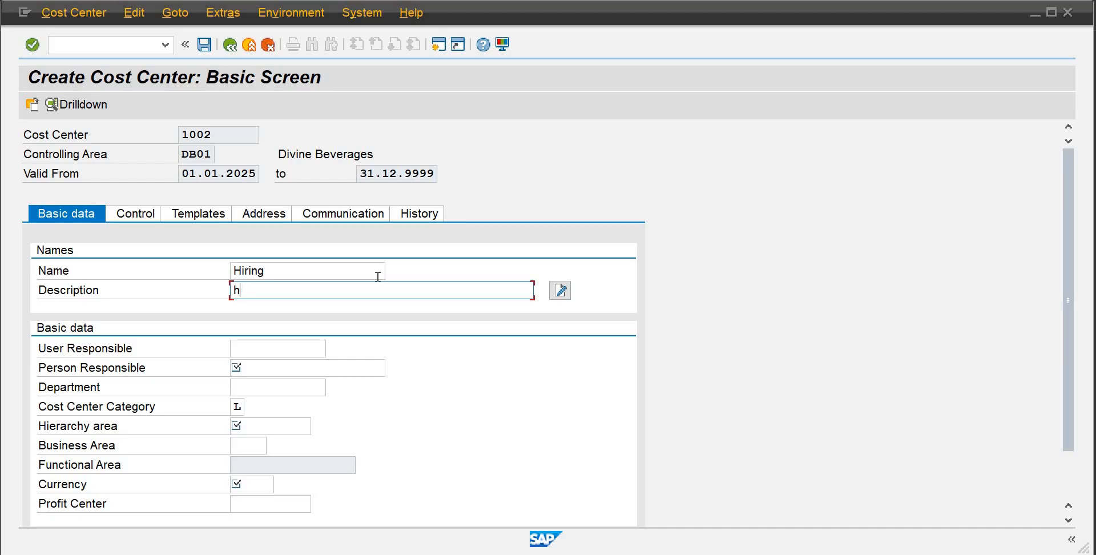
pyautogui.press('BackSpace')
pyautogui.write('Hiring')
pyautogui.press('Tab')
pyautogui.press('Tab')
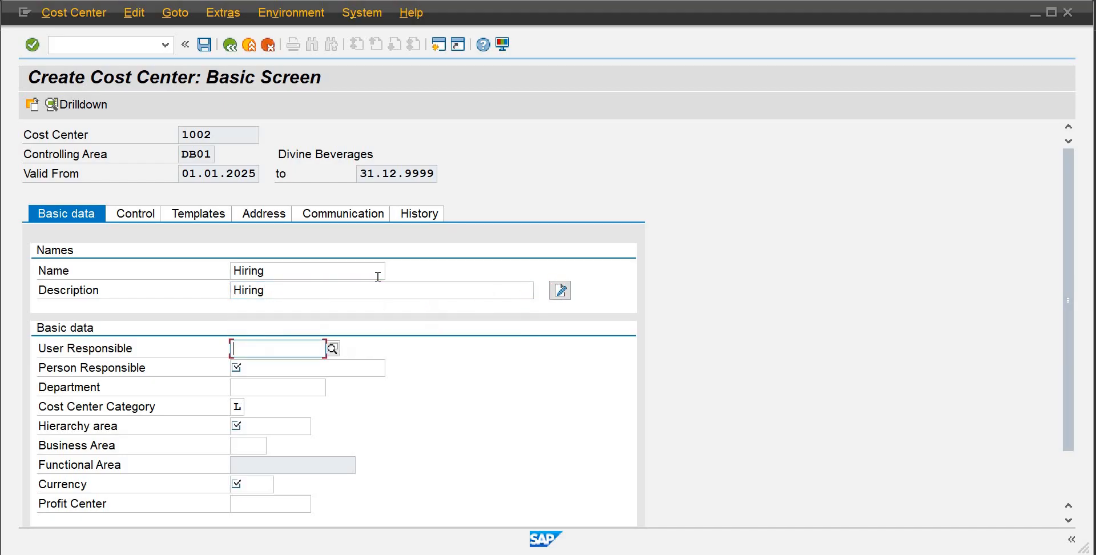
# Select SAPIENCE as user responsible and set person responsible to HR Manager
pyautogui.write('Sap')
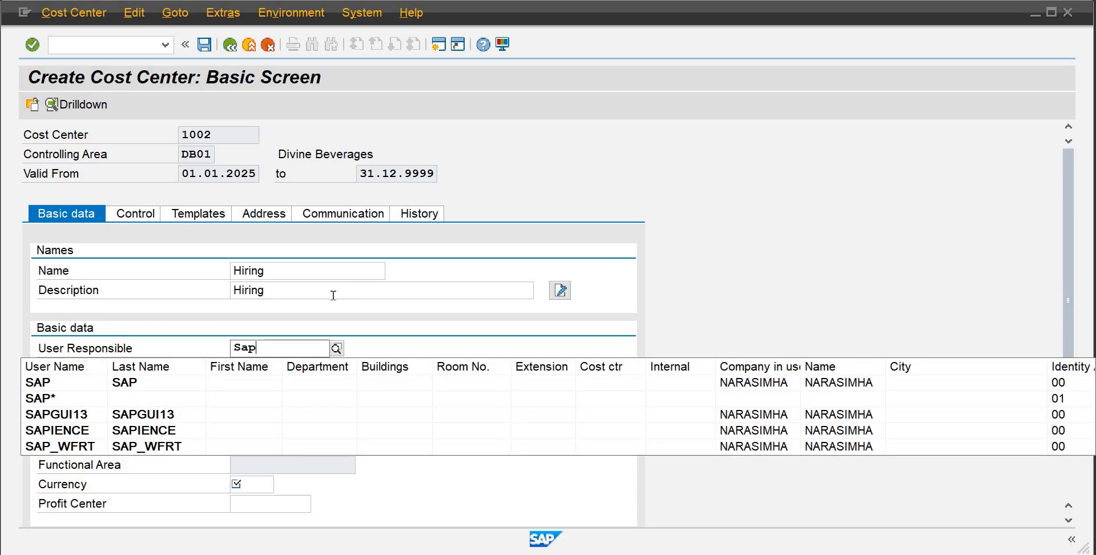
pyautogui.click(170, 437)
pyautogui.click(260, 367)
pyautogui.write('HR')
pyautogui.press('Down')
pyautogui.press('Return')
pyautogui.press('Tab')
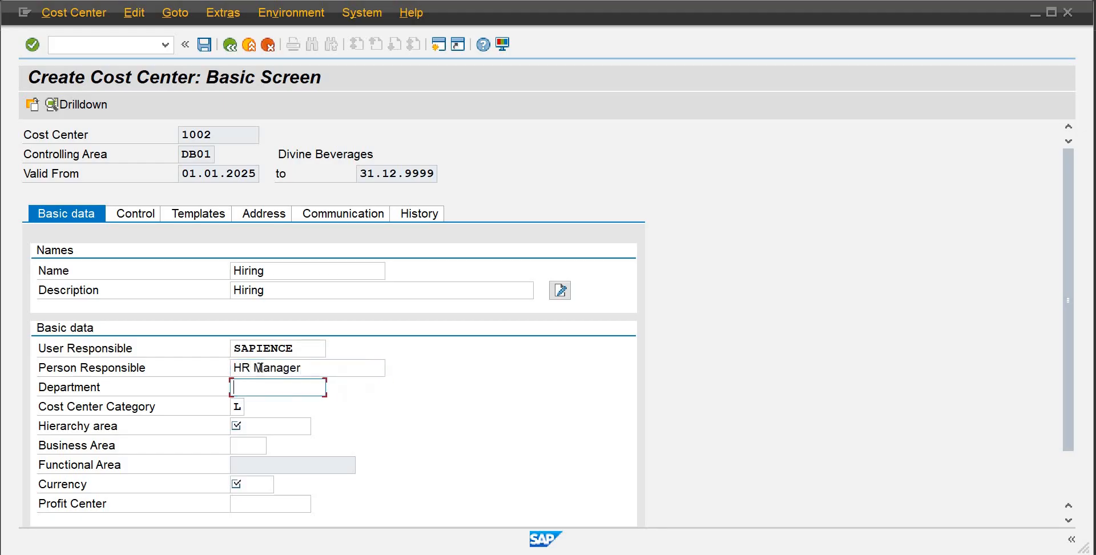
# Set cost center 1002's department to HR and its hierarchy area to SHDB01
pyautogui.write('H')
pyautogui.press('BackSpace')
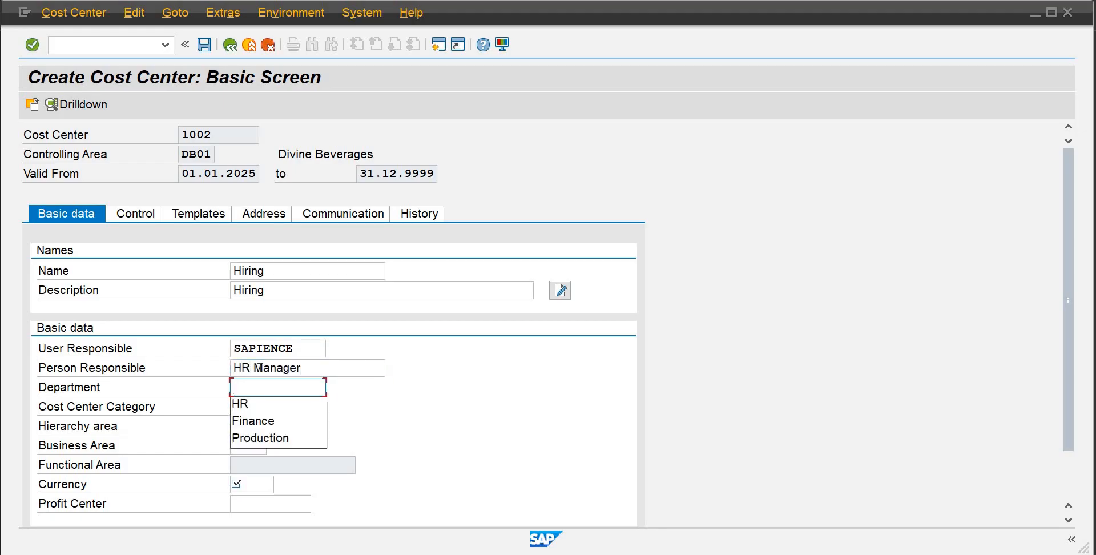
pyautogui.press('Down')
pyautogui.press('Return')
pyautogui.press('Tab')
pyautogui.press('Tab')
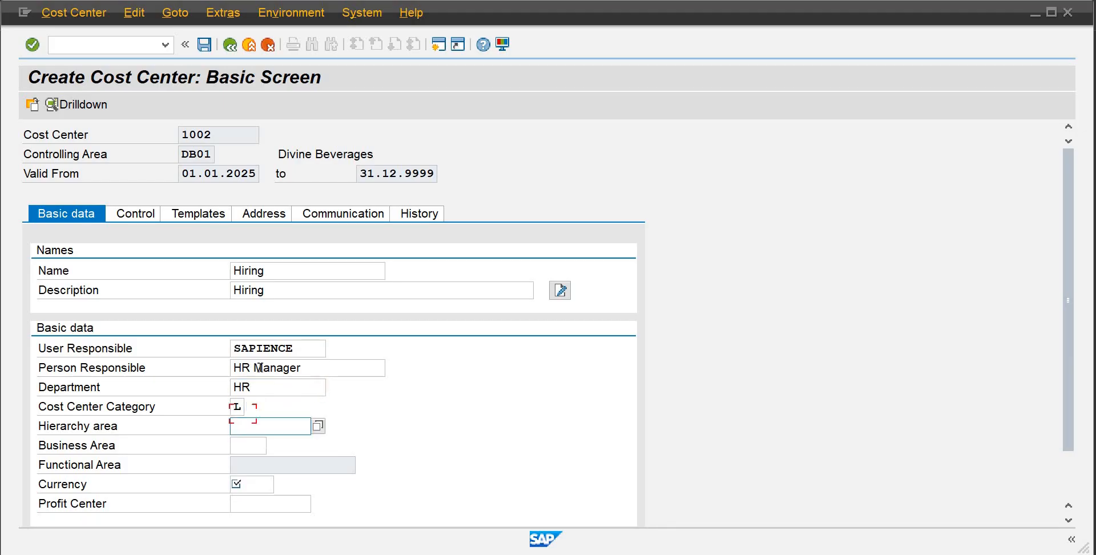
pyautogui.write('S')
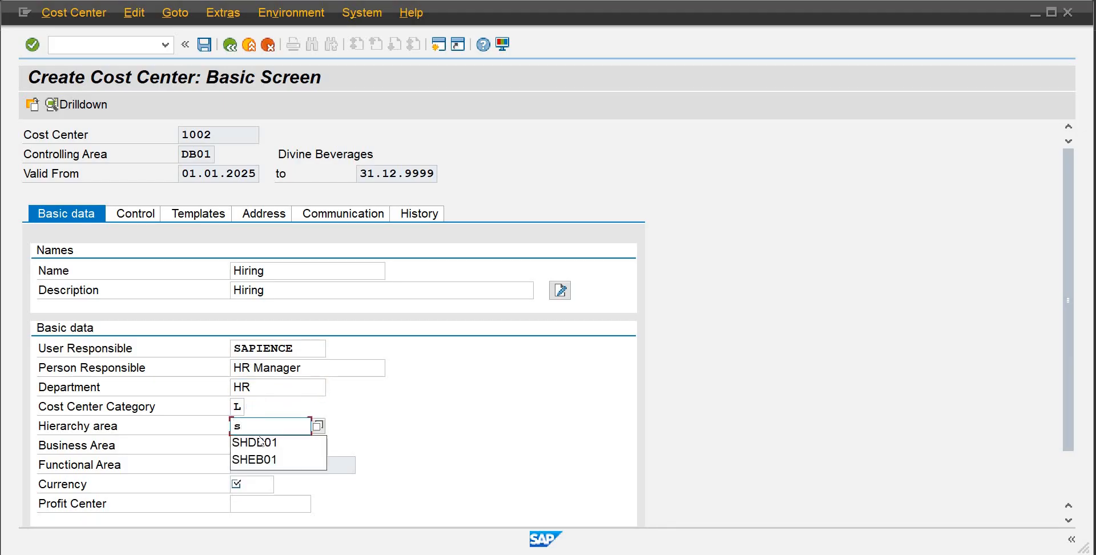
pyautogui.click(260, 445)
pyautogui.click(259, 445)
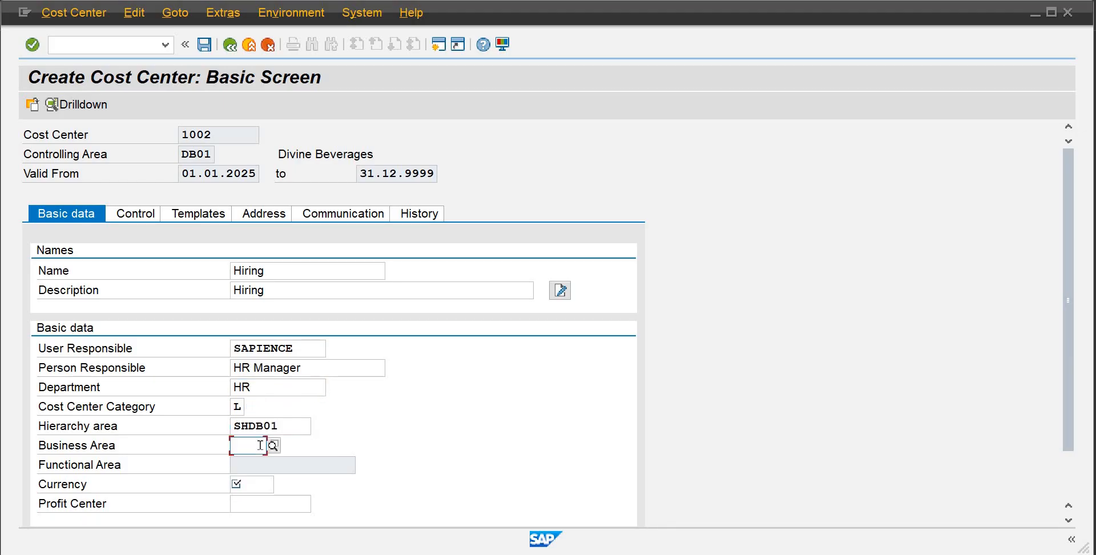
# Enter business area badb, currency pkr and profit center 9001, then save cost center 1002
pyautogui.write('badb')
pyautogui.press('Return')
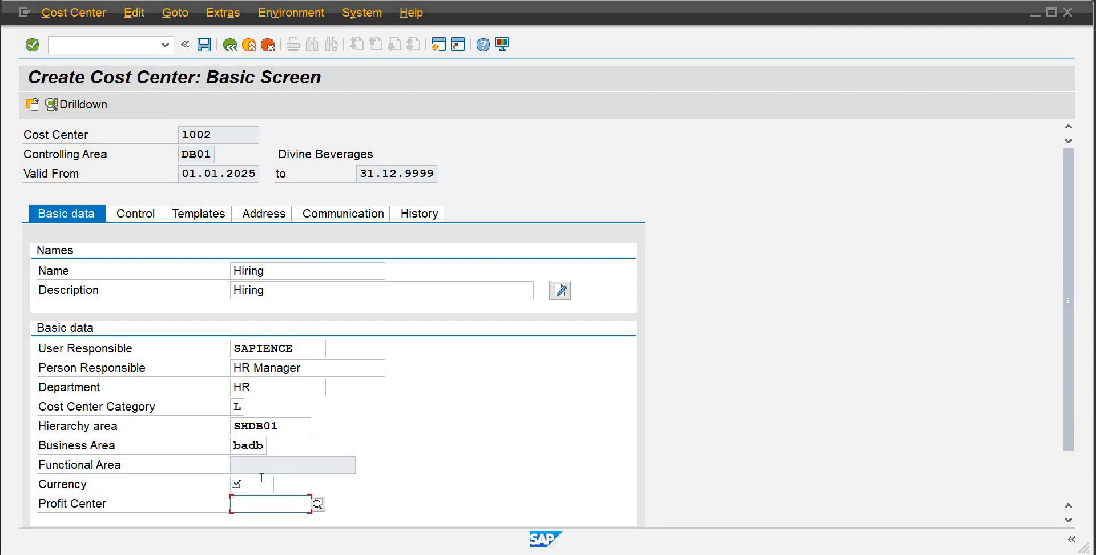
pyautogui.click(262, 477)
pyautogui.write('pkr')
pyautogui.press('Return')
pyautogui.write('9001')
pyautogui.press('Return')
pyautogui.click(204, 45)
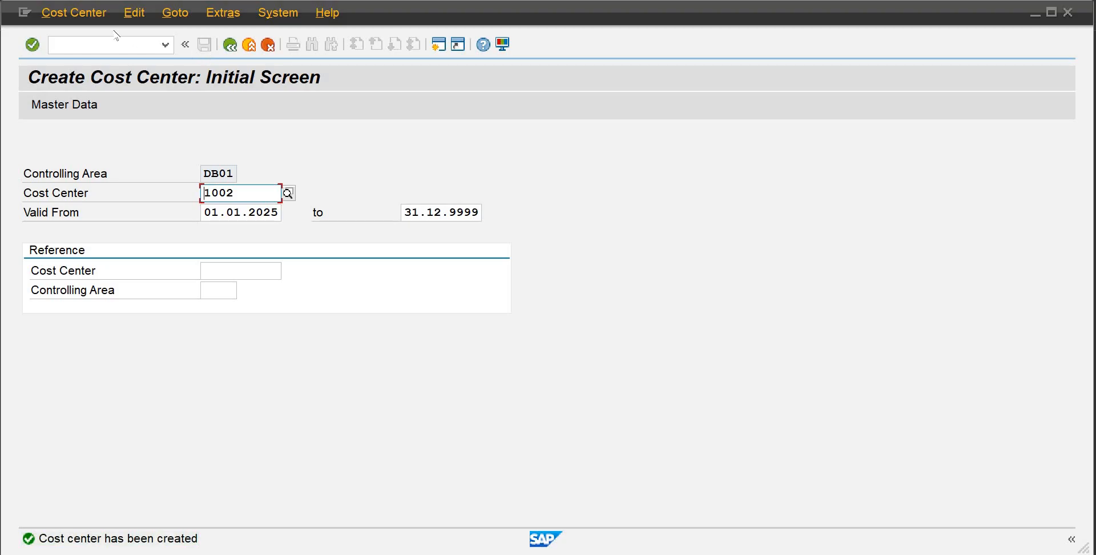
# Start creating a new cost center 2001 in controlling area DB01
pyautogui.click(229, 50)
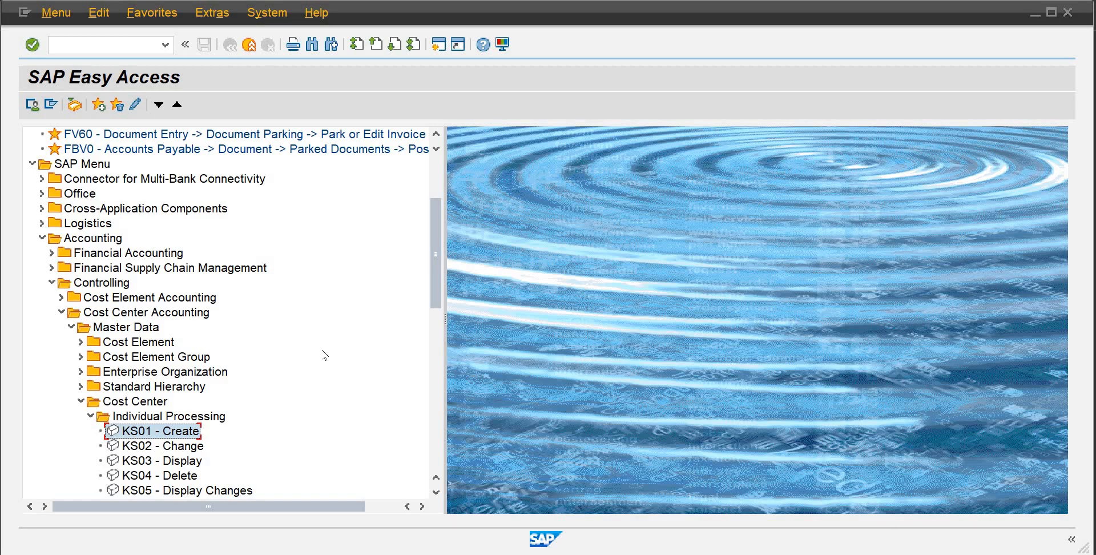
pyautogui.doubleClick(186, 432)
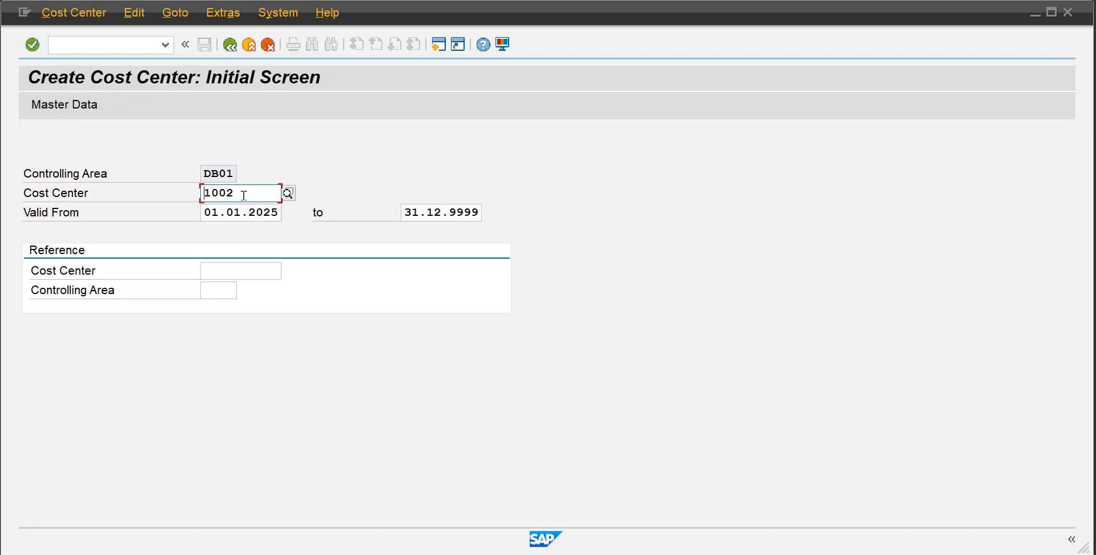
pyautogui.moveTo(244, 195); pyautogui.dragTo(179, 196)
pyautogui.write('2001')
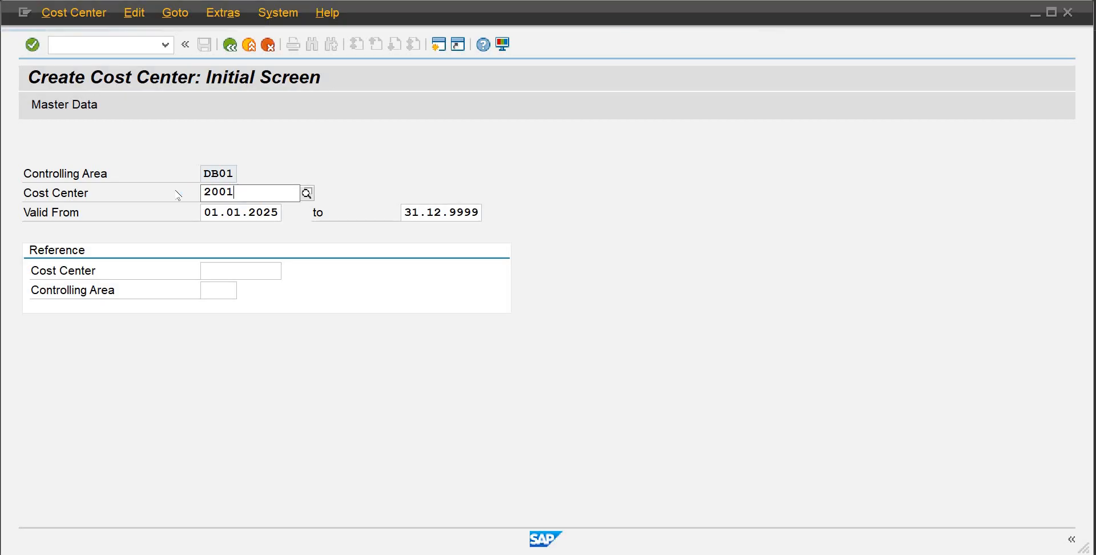
pyautogui.press('Return')
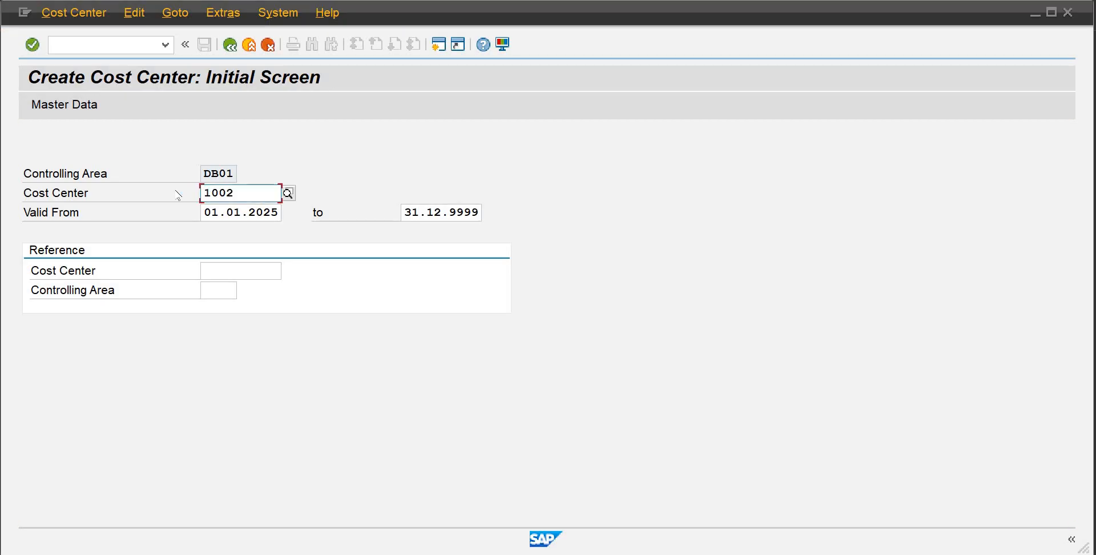
pyautogui.click(248, 189)
pyautogui.press('BackSpace')
pyautogui.press('BackSpace')
pyautogui.press('BackSpace')
pyautogui.press('BackSpace')
pyautogui.write('2001')
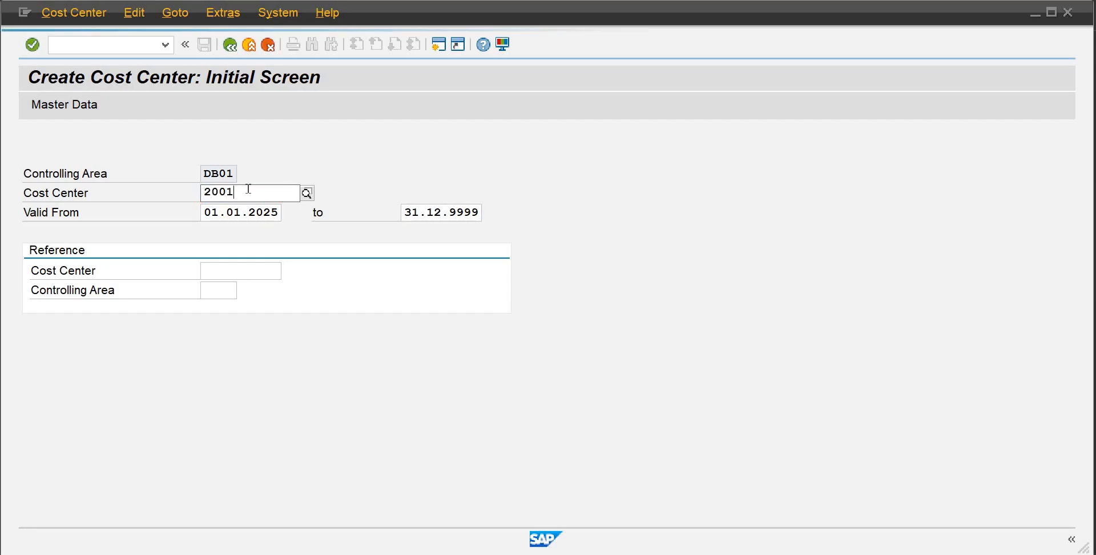
pyautogui.press('Return')
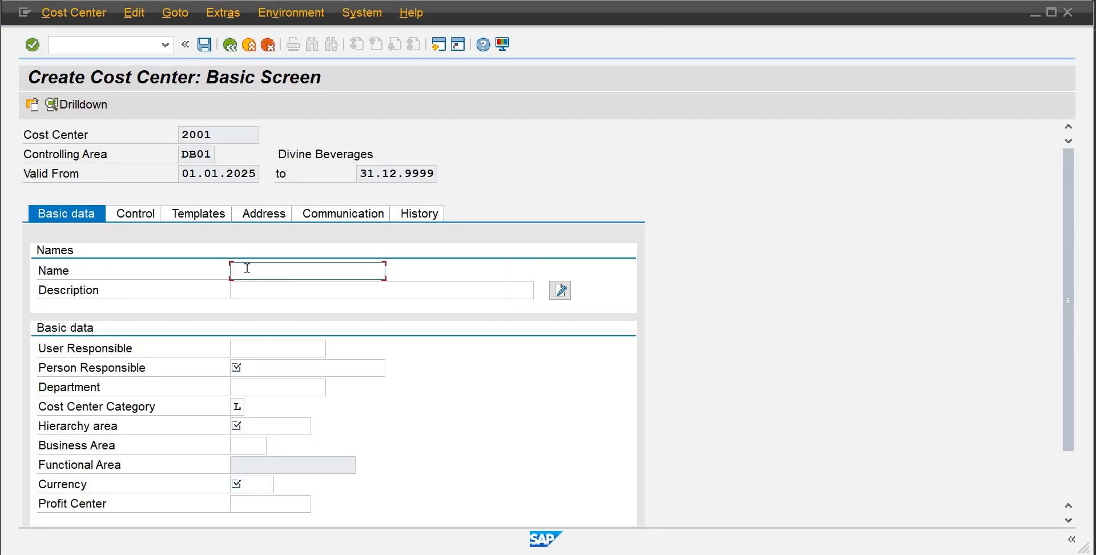
# Enter Finance as the name and description of cost center 2001
pyautogui.write('Finance')
pyautogui.press('Tab')
pyautogui.write('Fina')
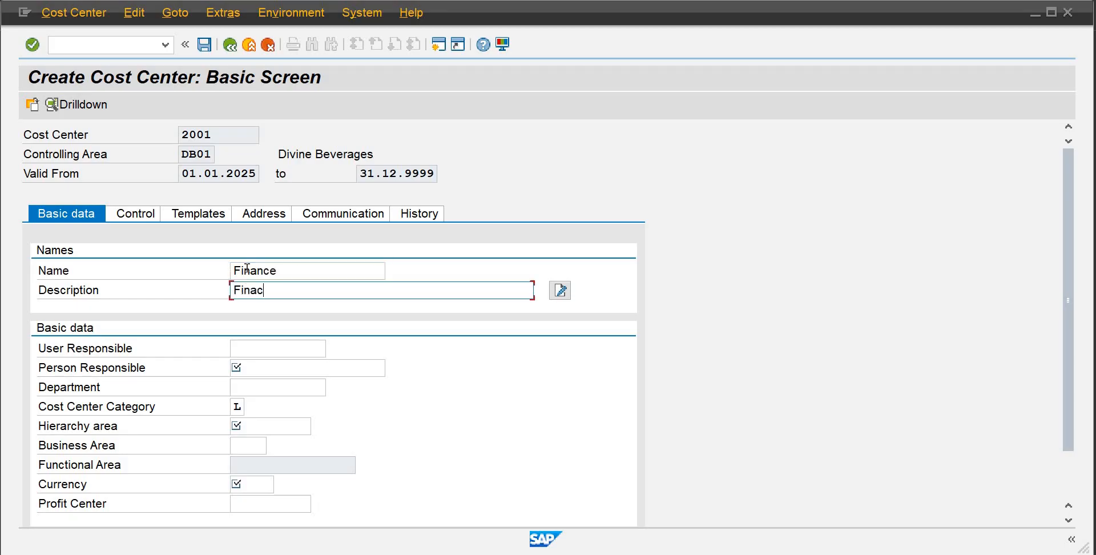
pyautogui.write('nce')
pyautogui.press('Tab')
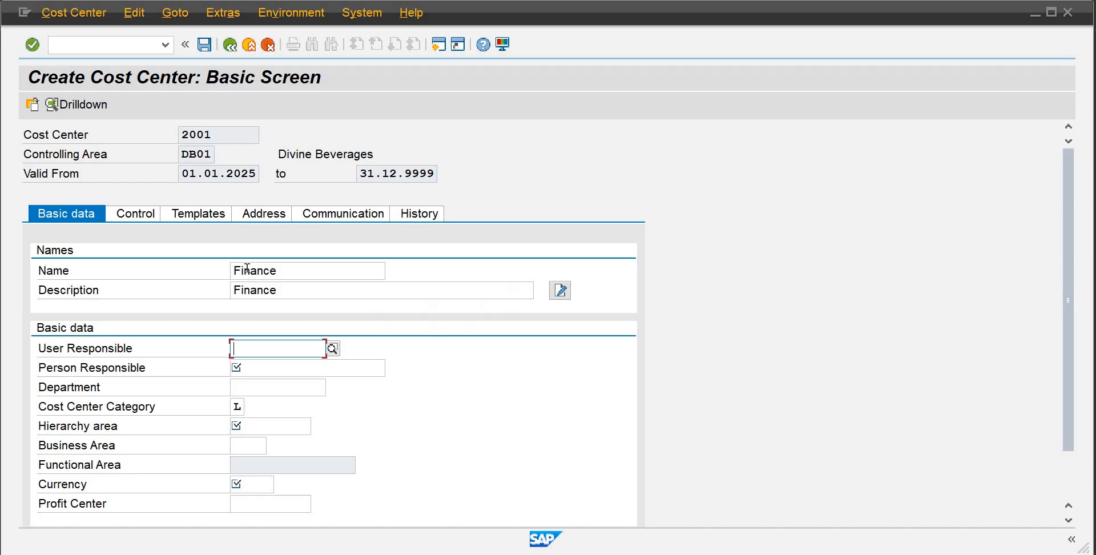
# Set user responsible to sapience and person responsible to Finance Manager
pyautogui.write('sapience')
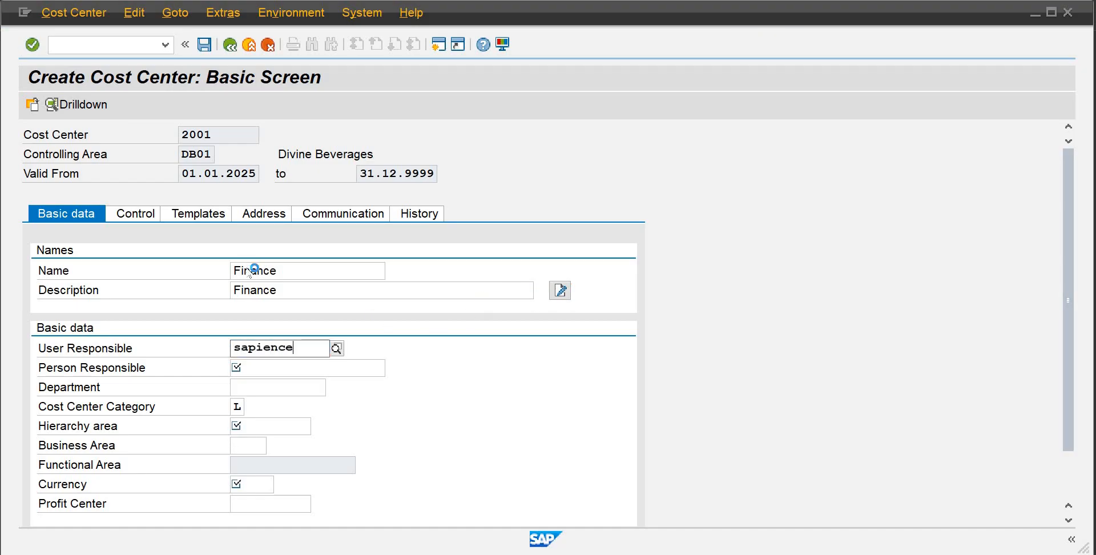
pyautogui.press('Tab')
pyautogui.write('Finance Manager')
pyautogui.press('Tab')
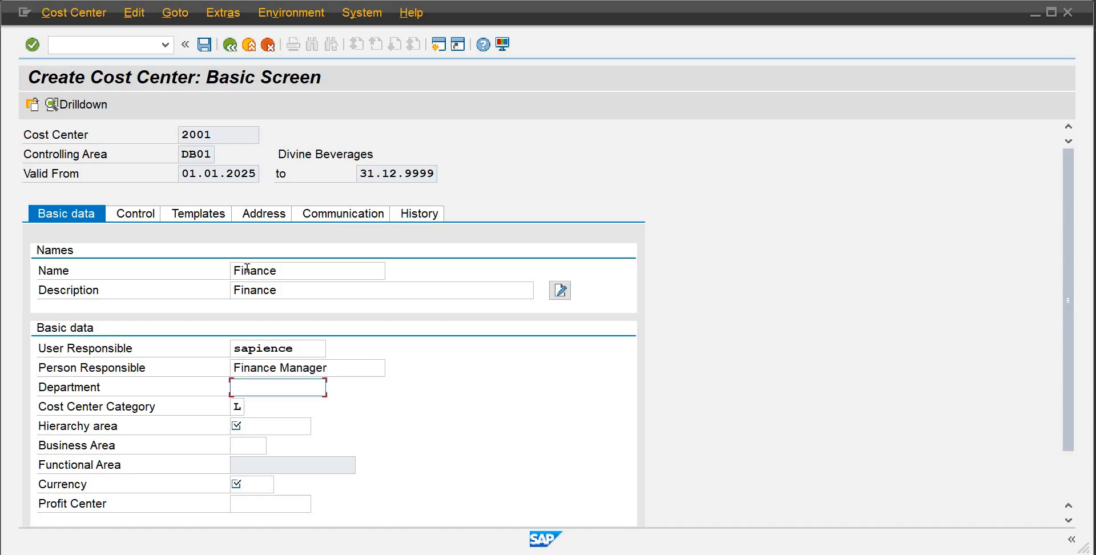
# Set the department to Finance and the cost center category to W (Administration)
pyautogui.write('FIna')
pyautogui.press('BackSpace')
pyautogui.press('BackSpace')
pyautogui.press('Down')
pyautogui.press('Return')
pyautogui.press('Tab')
pyautogui.press('Tab')
pyautogui.click(238, 405)
pyautogui.click(251, 407)
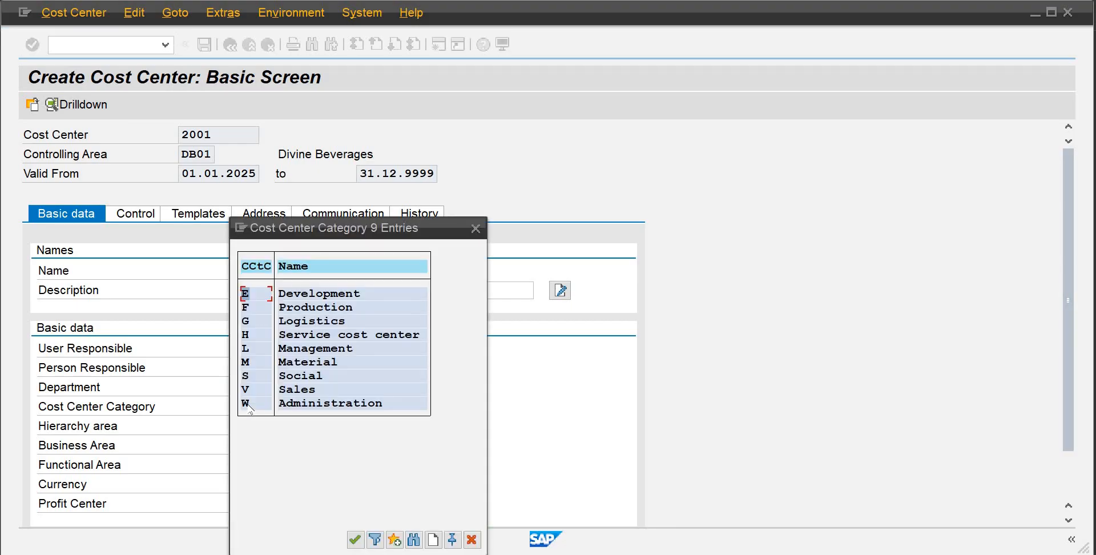
pyautogui.doubleClick(303, 405)
pyautogui.click(264, 426)
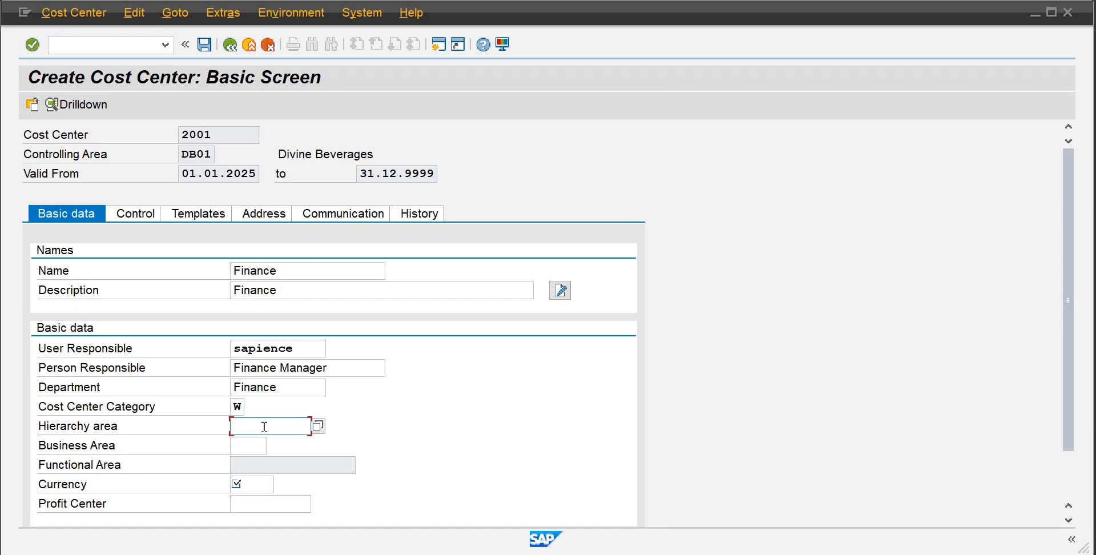
# Set the hierarchy area to SHDB01 and the business area to BADB
pyautogui.write('S')
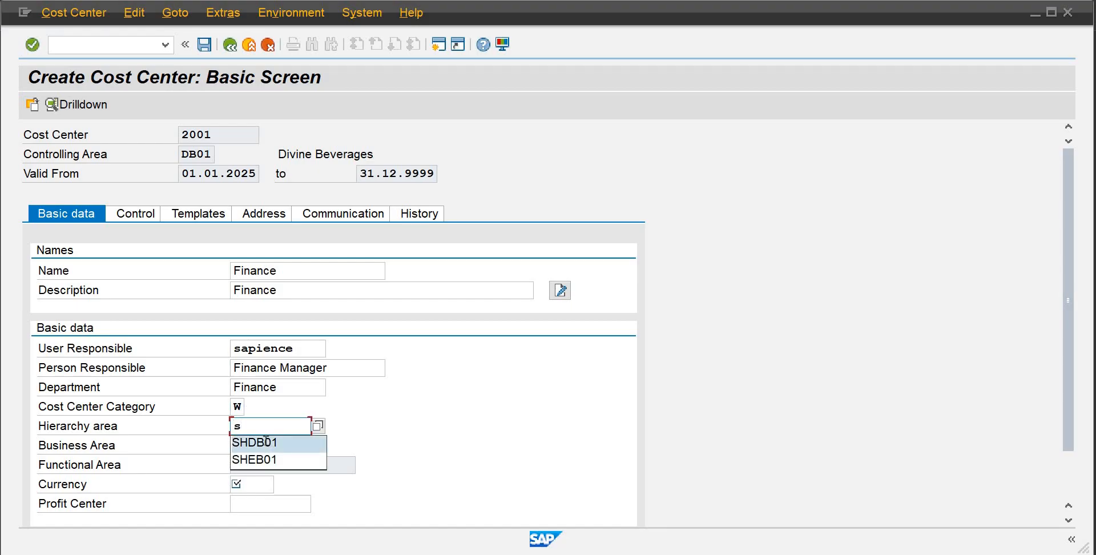
pyautogui.click(255, 444)
pyautogui.click(255, 443)
pyautogui.write('badb')
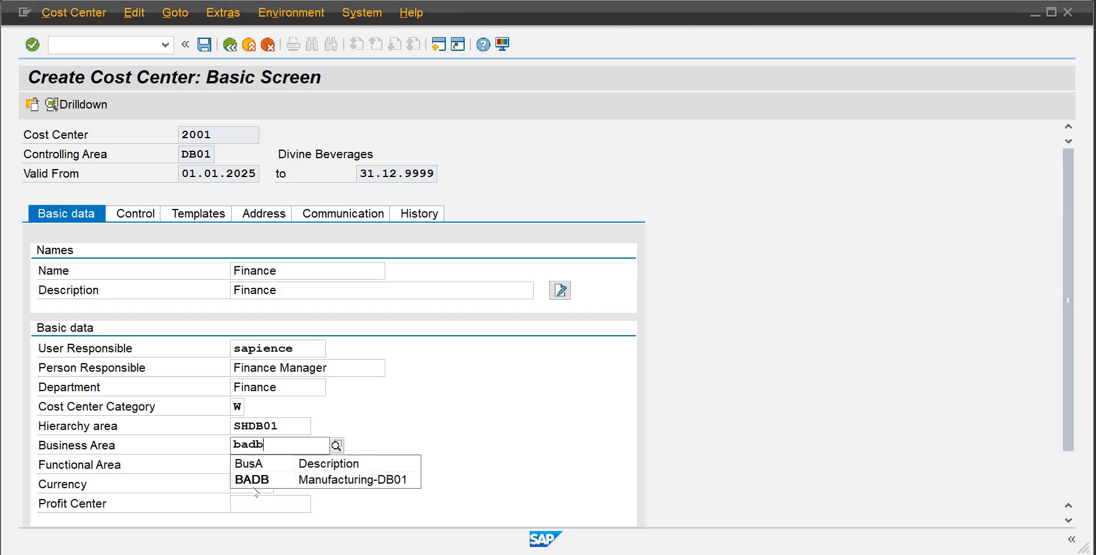
pyautogui.click(253, 480)
pyautogui.click(253, 484)
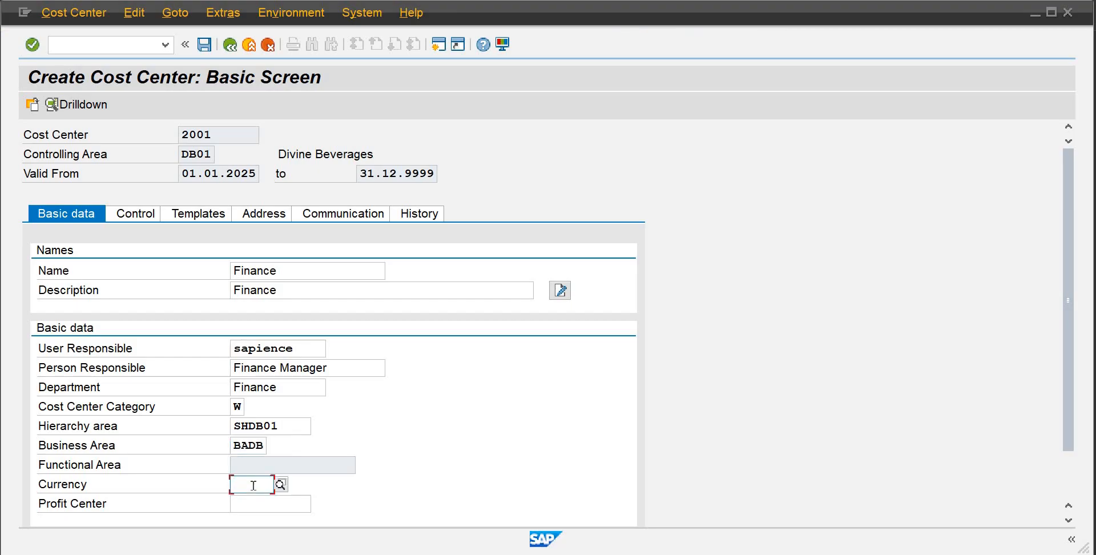
# Set currency to PKR and profit center to 9001, then save cost center 2001
pyautogui.write('pkr')
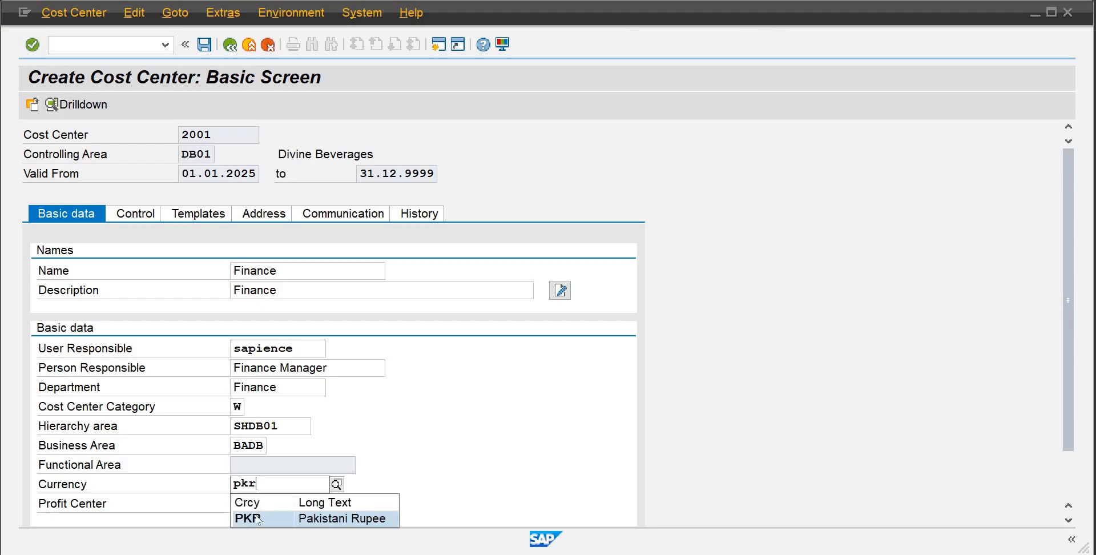
pyautogui.click(258, 519)
pyautogui.click(254, 502)
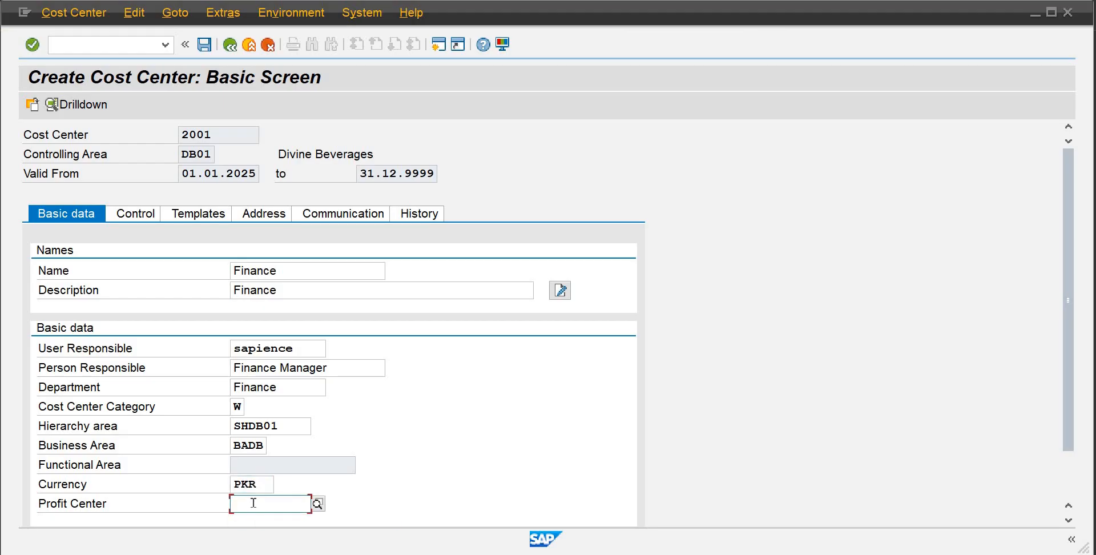
pyautogui.write('9001')
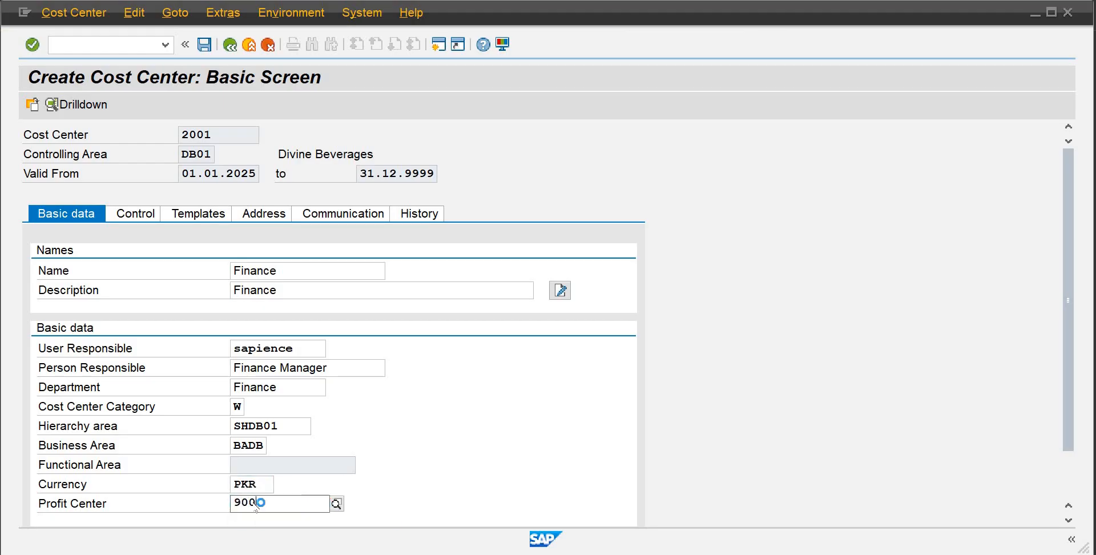
pyautogui.click(205, 46)
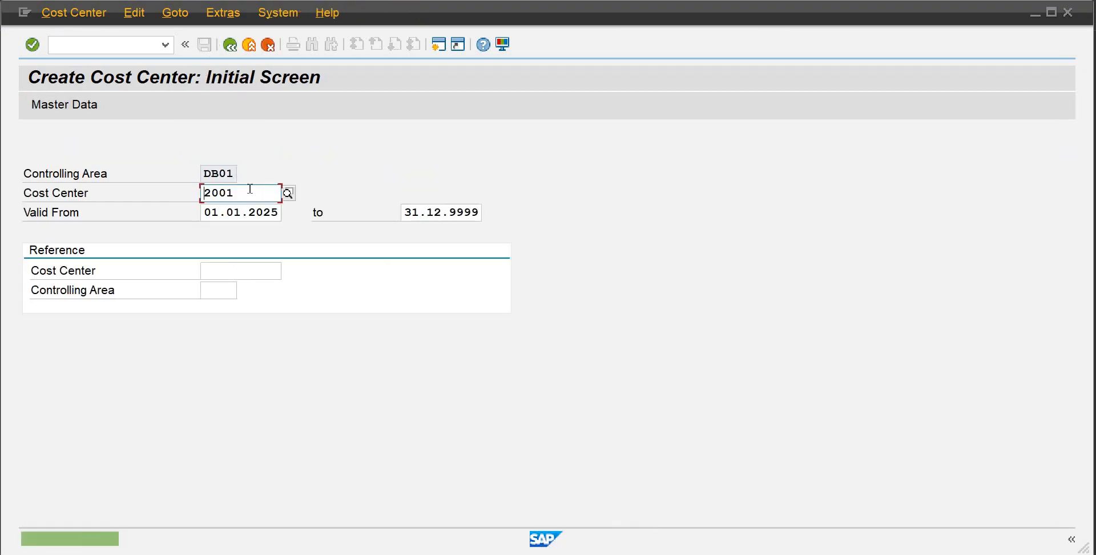
# Start creating a new cost center 2002
pyautogui.press('BackSpace')
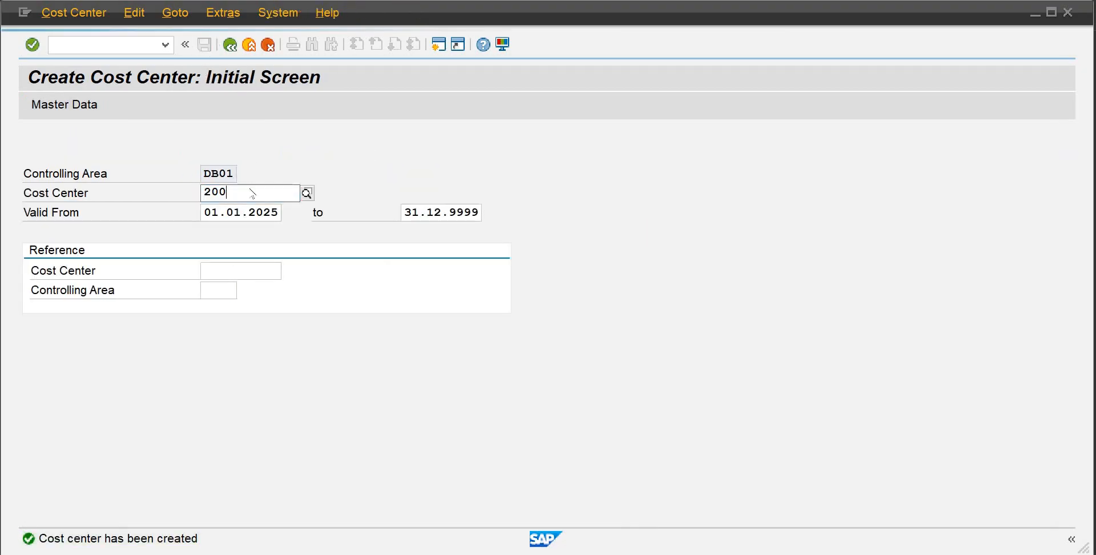
pyautogui.write('2')
pyautogui.press('Return')
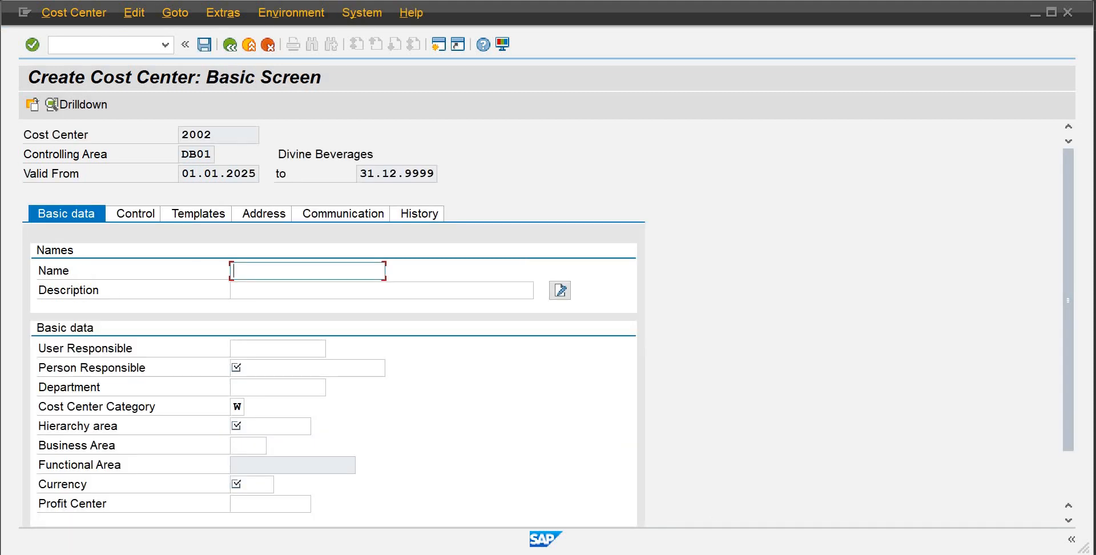
# Enter Account as the name and Accounts as the description of cost center 2002
pyautogui.moveTo(723, 539)
pyautogui.write('Account')
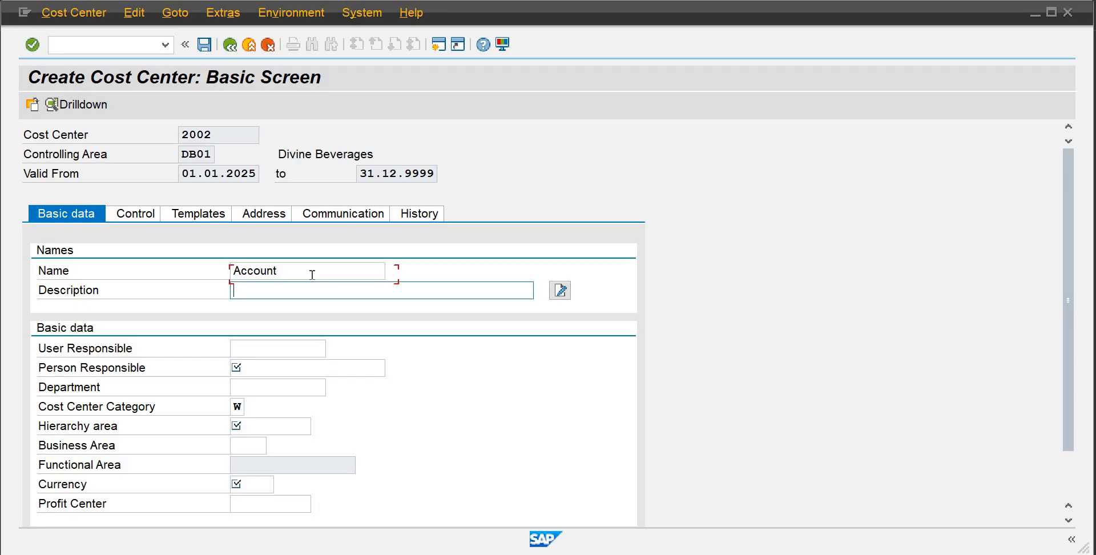
pyautogui.write('Accounts')
# Set user responsible to sapiene and person responsible to Finance Manager
pyautogui.press('Tab')
pyautogui.write('sa')
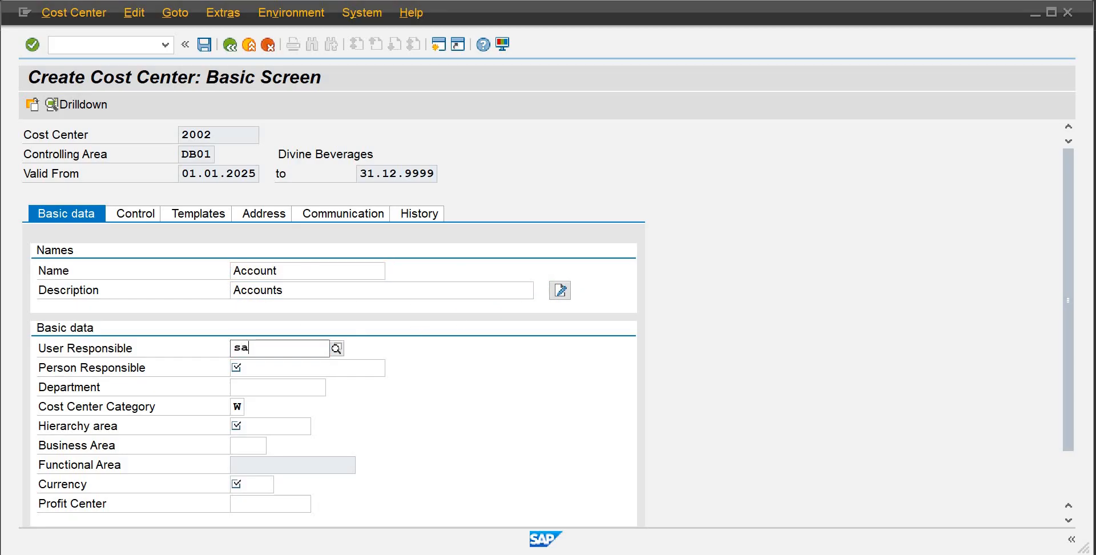
pyautogui.write('piene')
pyautogui.press('Tab')
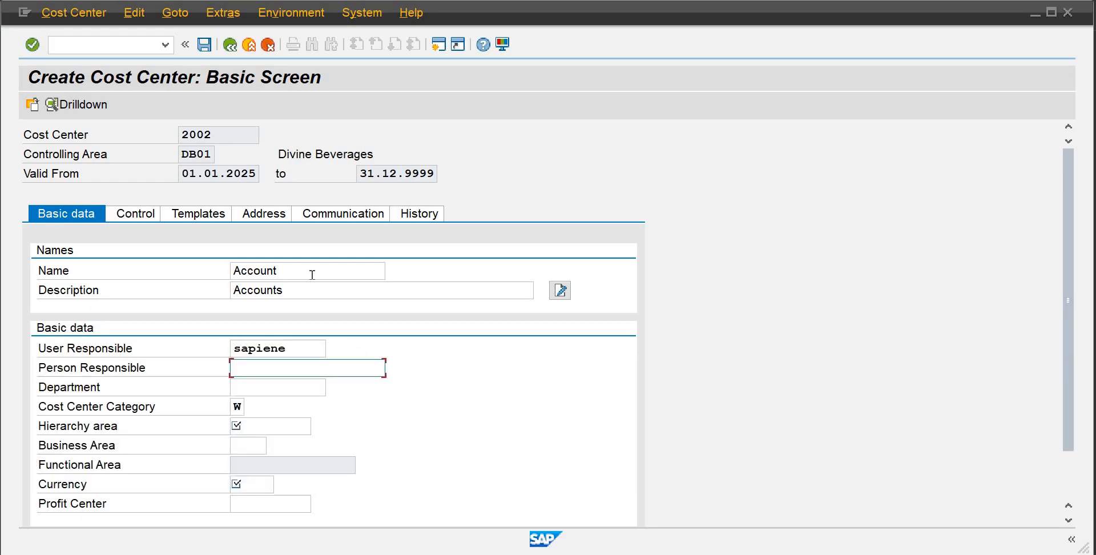
pyautogui.write('Fi')
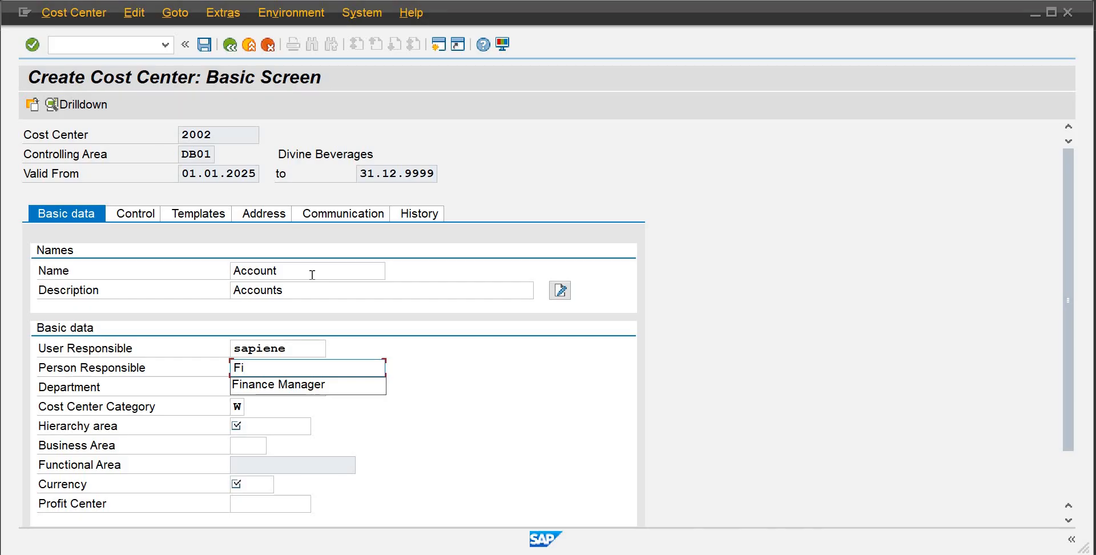
pyautogui.press('Down')
pyautogui.press('Return')
# Set the department to Finance and the hierarchy area to SHDB01
pyautogui.press('Tab')
pyautogui.write('F')
pyautogui.press('Down')
pyautogui.press('Return')
pyautogui.press('Tab')
# Enter business area badb, currency pkr and profit center 9001 for cost center 2002
pyautogui.press('Tab')
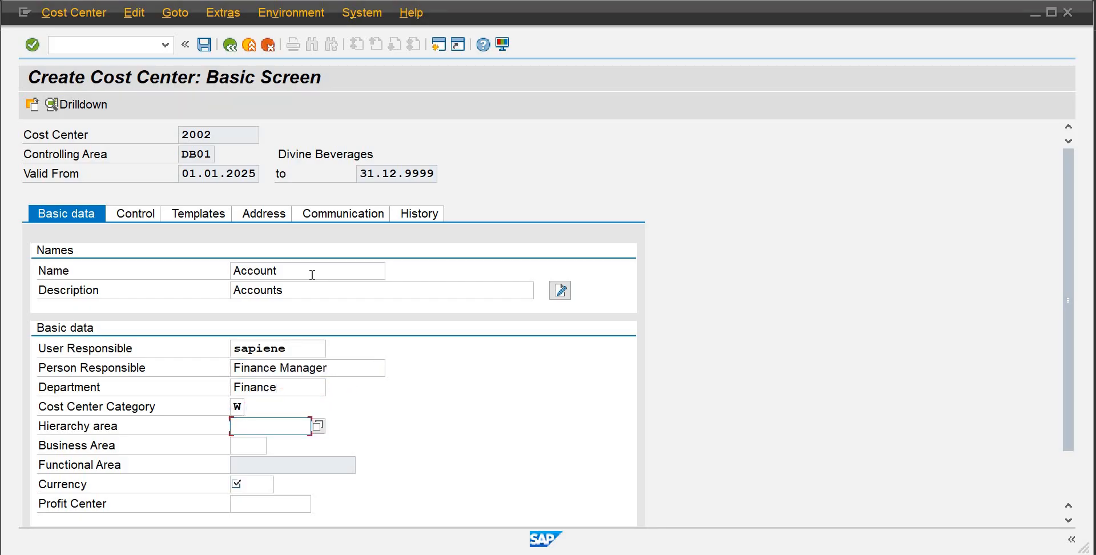
pyautogui.write('s')
pyautogui.press('Down')
pyautogui.press('Return')
pyautogui.press('Tab')
pyautogui.write('badb')
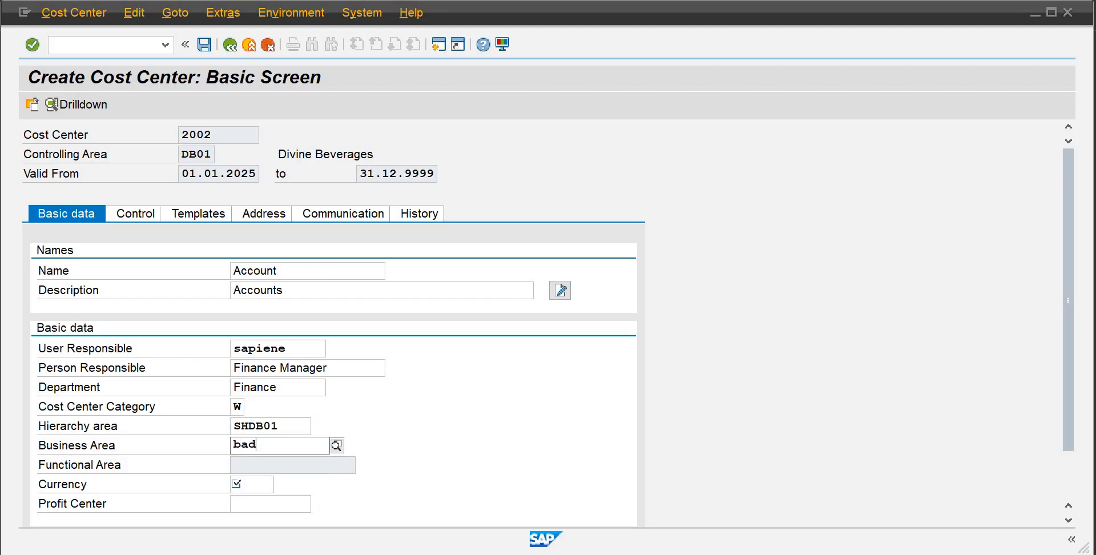
pyautogui.press('Tab')
pyautogui.write('pkr')
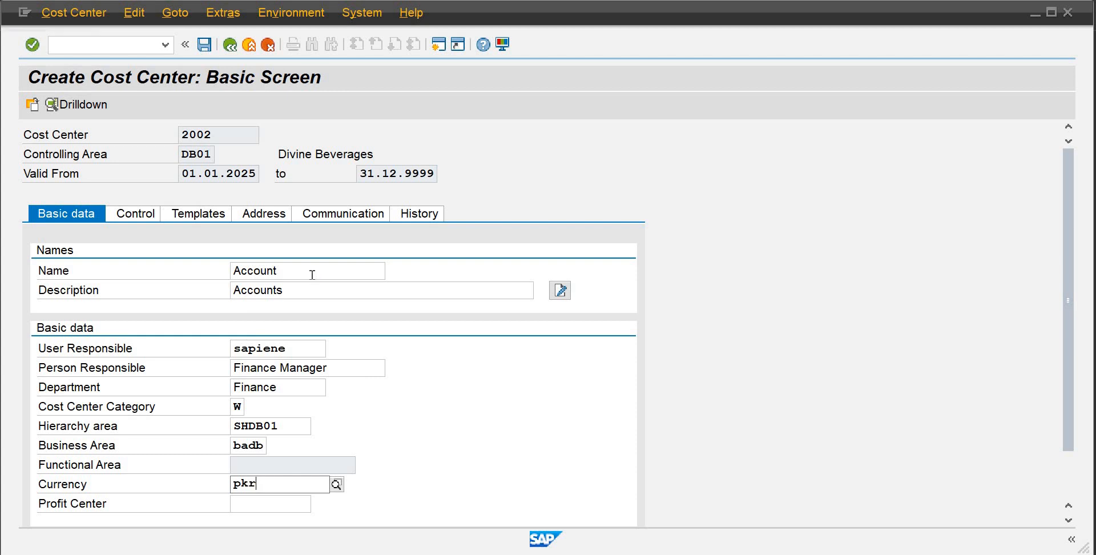
pyautogui.press('Tab')
pyautogui.write('9001')
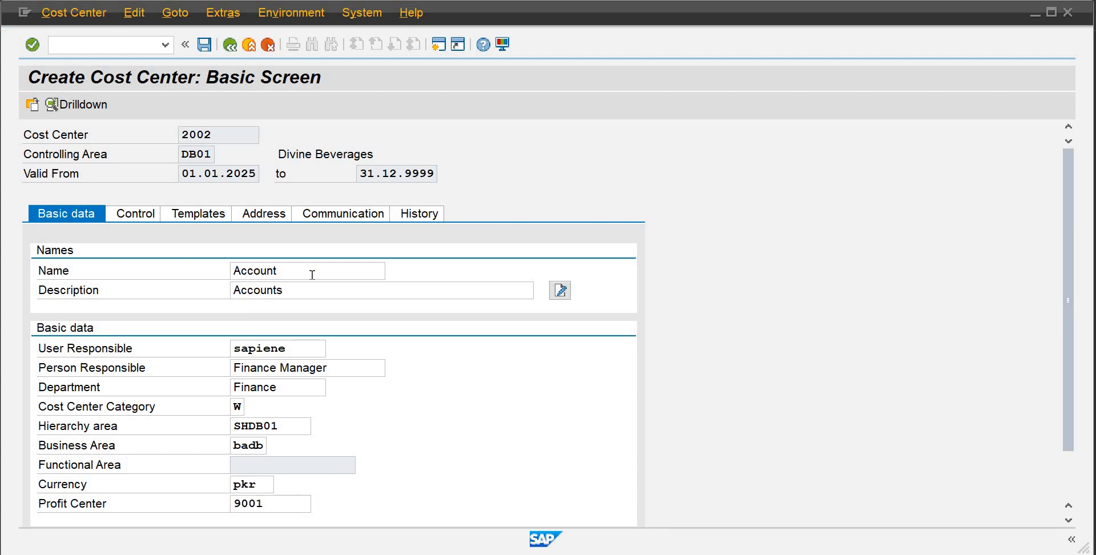
# Correct the user responsible to sapience and save cost center 2002
pyautogui.press('Return')
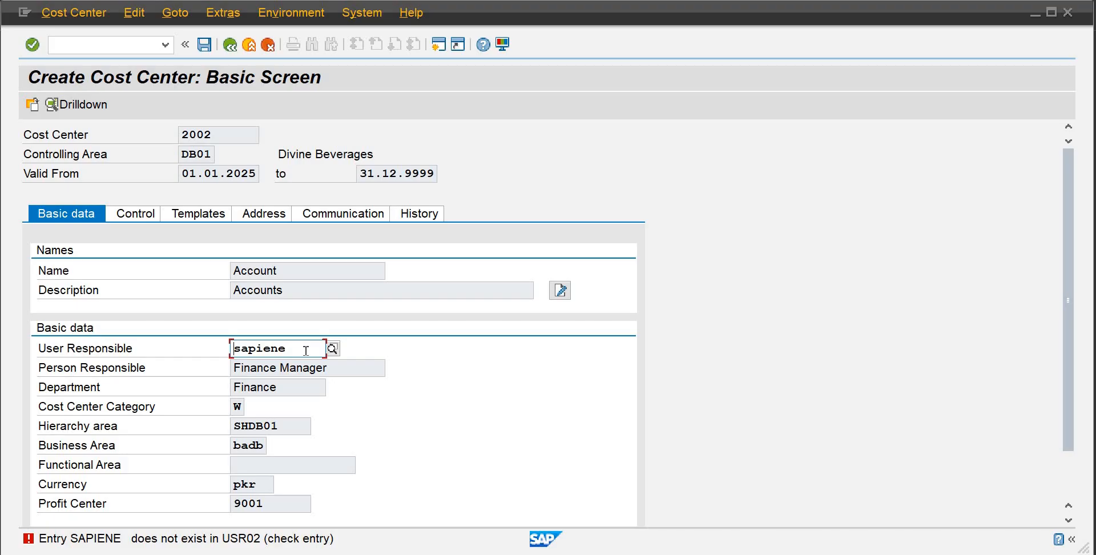
pyautogui.press('BackSpace')
pyautogui.write('ce')
pyautogui.press('Return')
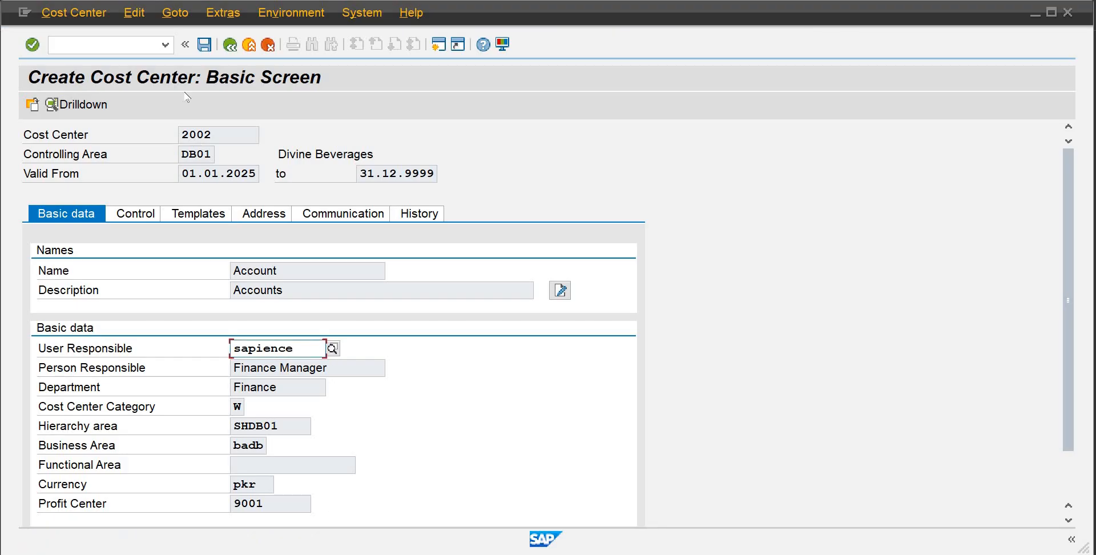
pyautogui.click(211, 50)
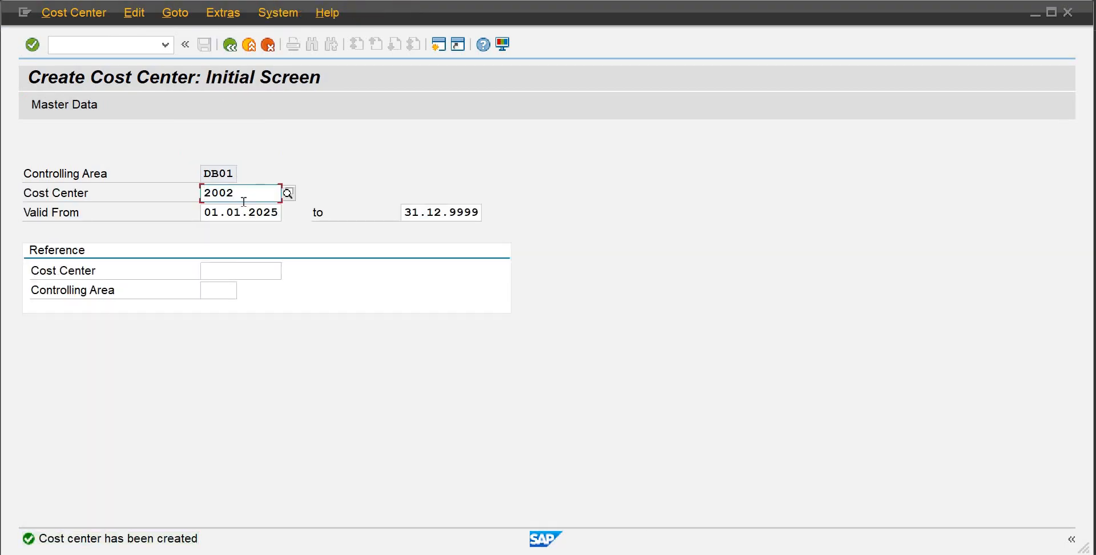
# Start creating cost center 2003 in controlling area DB01 and open its master data
pyautogui.press('BackSpace')
pyautogui.write('2')
pyautogui.press('Return')
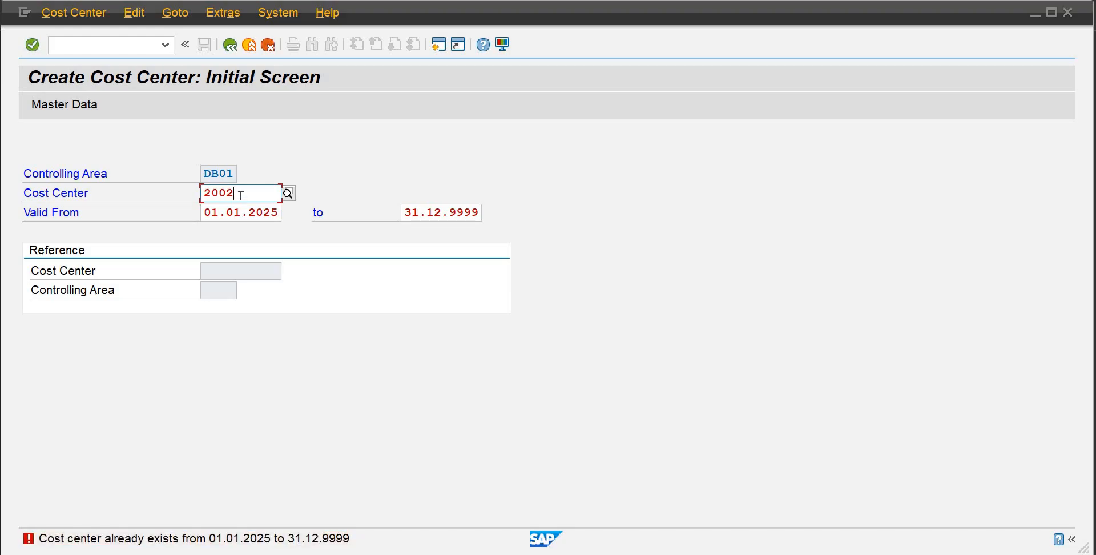
pyautogui.press('BackSpace')
pyautogui.write('2')
pyautogui.press('Return')
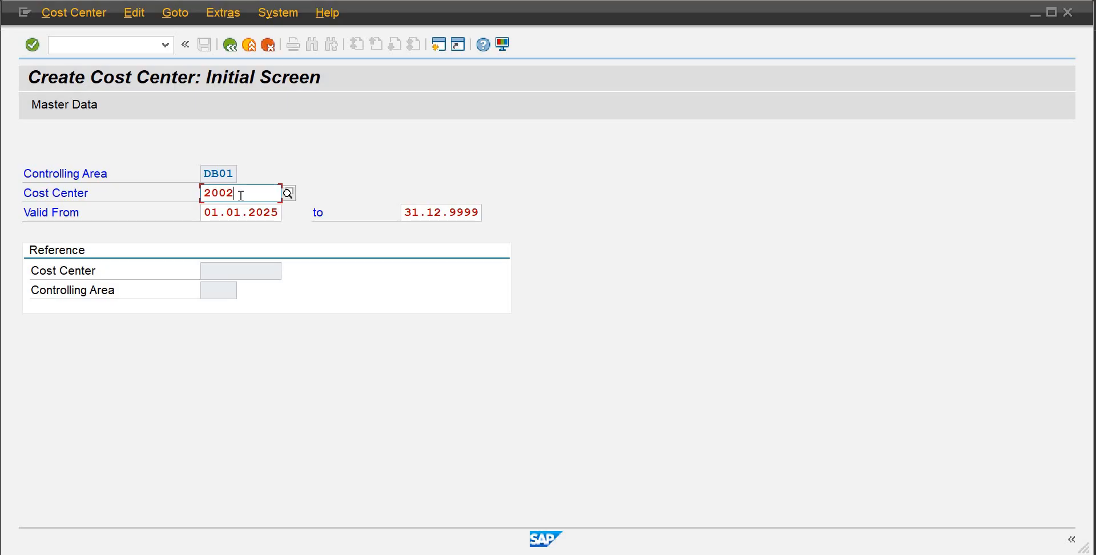
pyautogui.press('BackSpace')
pyautogui.write('3')
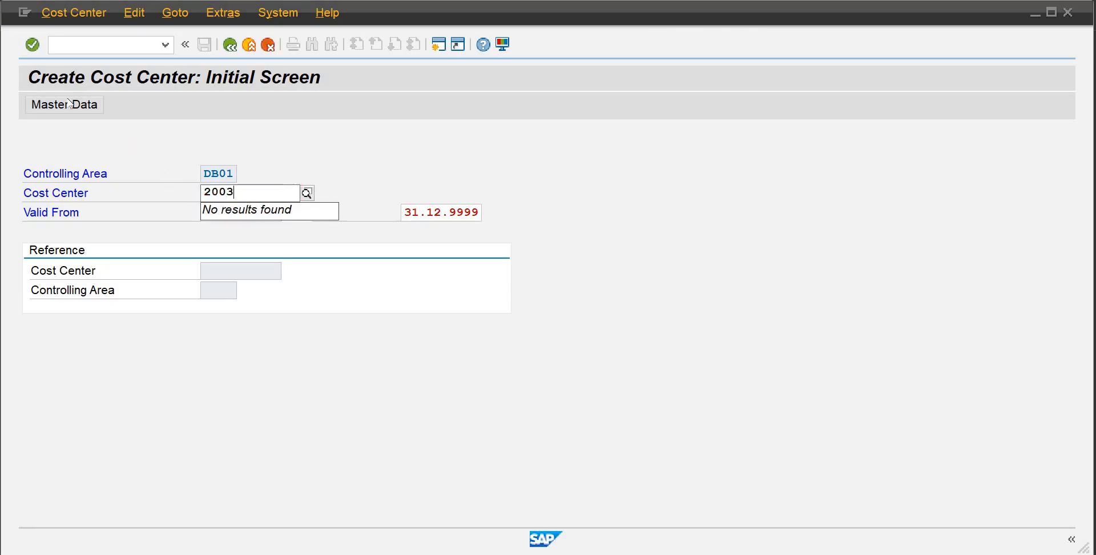
pyautogui.click(67, 103)
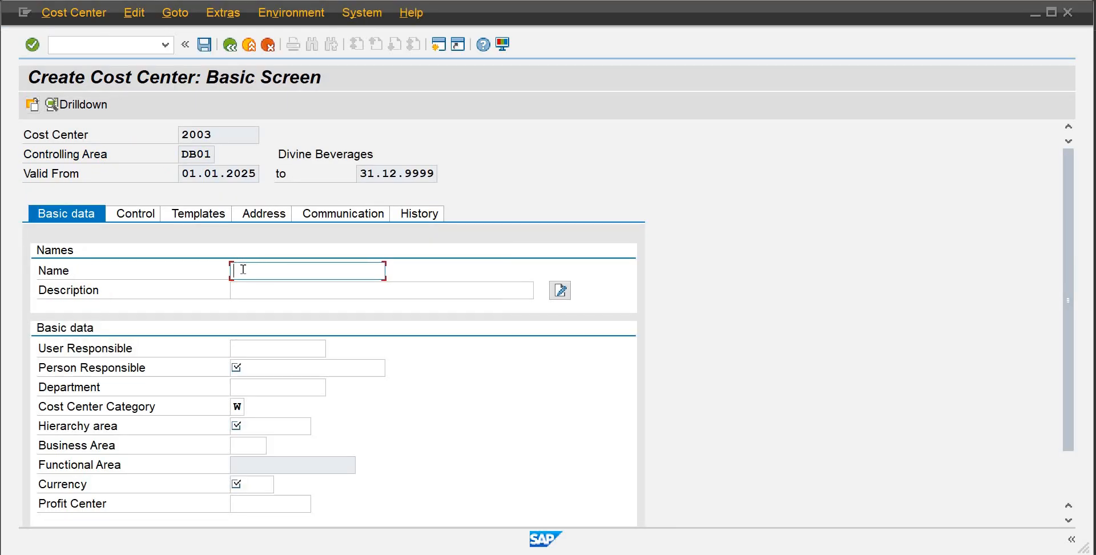
# Enter Admin as both the name and description of cost center 2003
pyautogui.write('Admin')
pyautogui.press('Tab')
pyautogui.write('Admin')
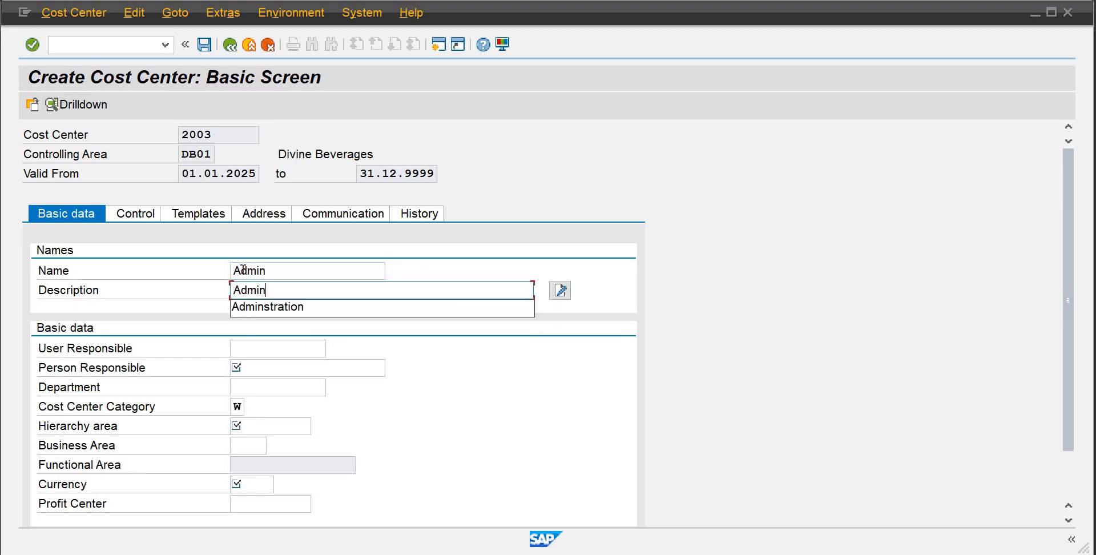
pyautogui.press('Tab')
# Set user responsible to sapience and person responsible to Finance Manager
pyautogui.write('sa')
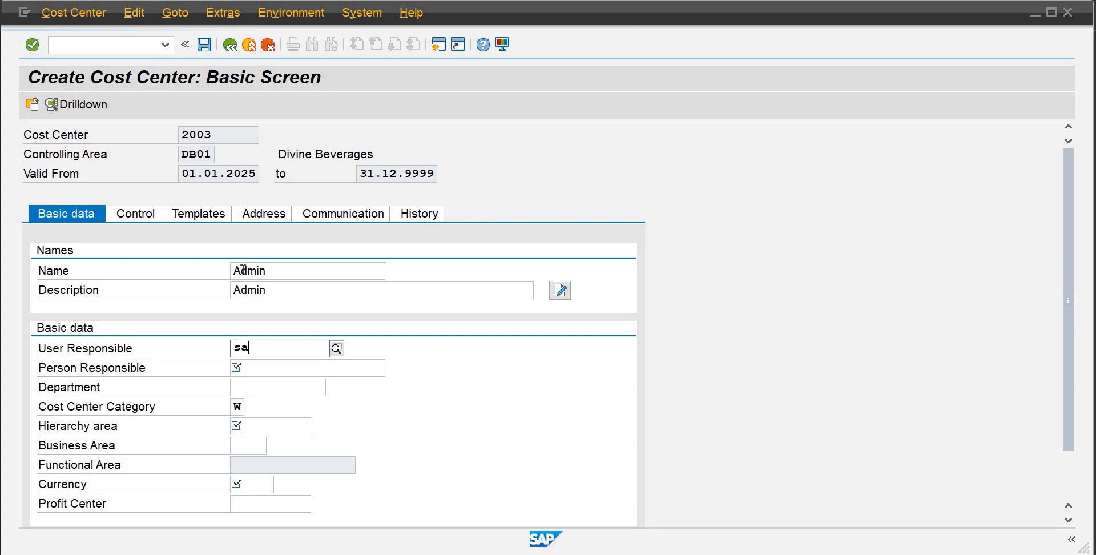
pyautogui.write('pience')
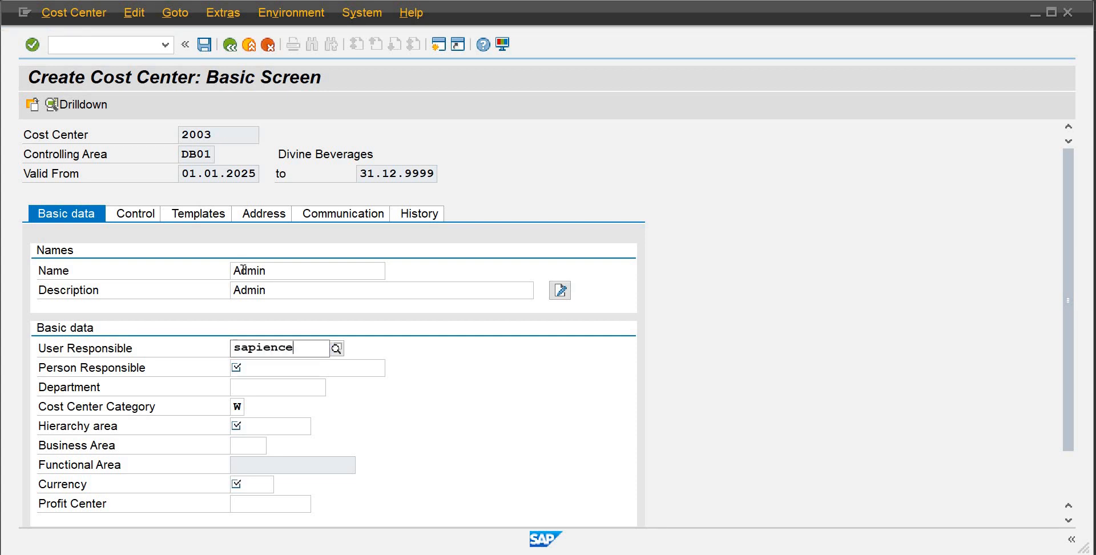
pyautogui.press('Tab')
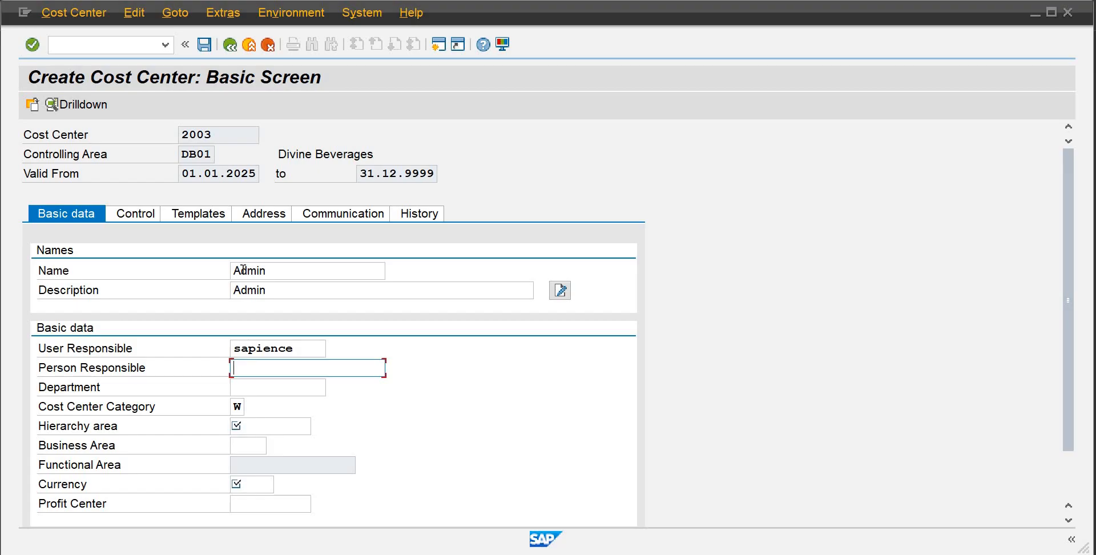
pyautogui.write('F')
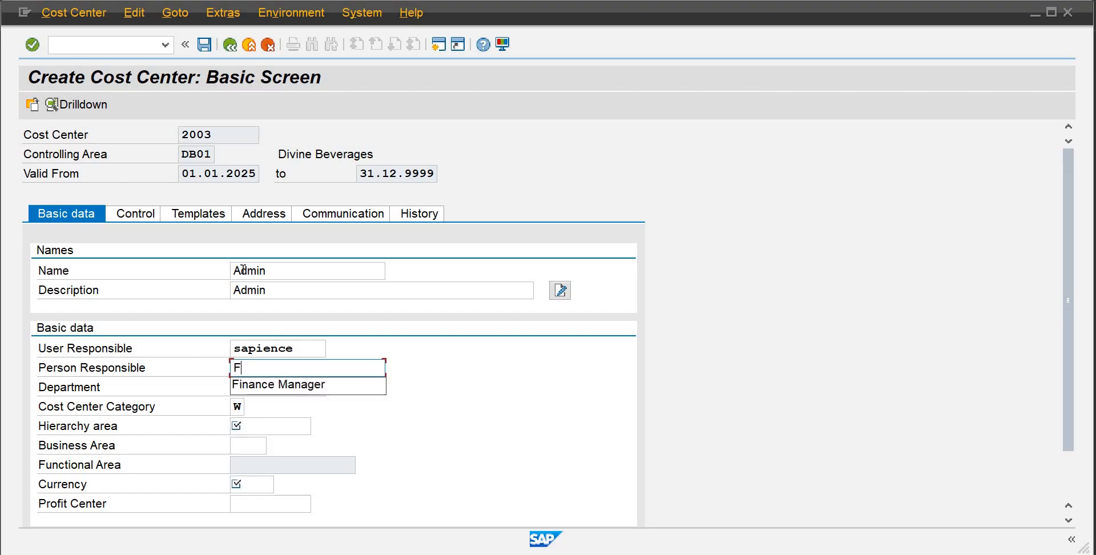
pyautogui.press('Down')
pyautogui.press('Return')
pyautogui.press('Tab')
pyautogui.press('Tab')
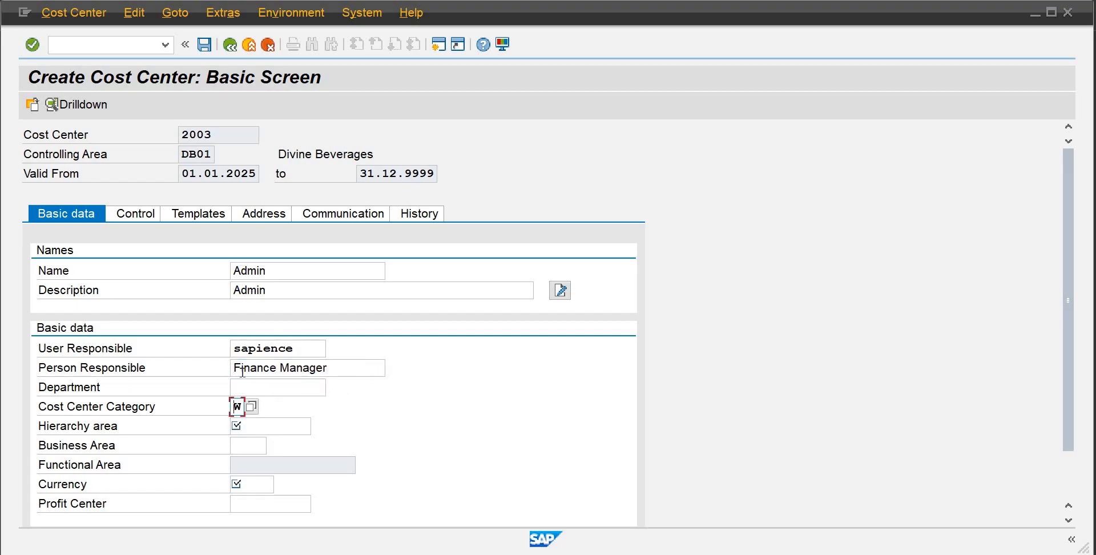
# Set the department to Finance and the hierarchy area to SHDB01
pyautogui.click(242, 391)
pyautogui.write('Fin')
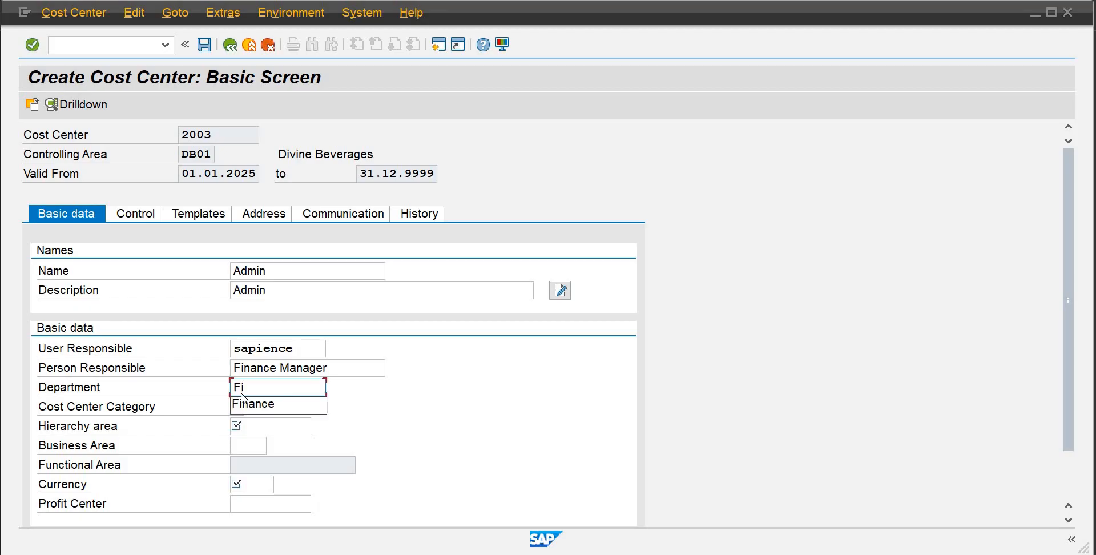
pyautogui.press('Down')
pyautogui.press('Return')
pyautogui.press('Tab')
pyautogui.press('Tab')
pyautogui.write('s')
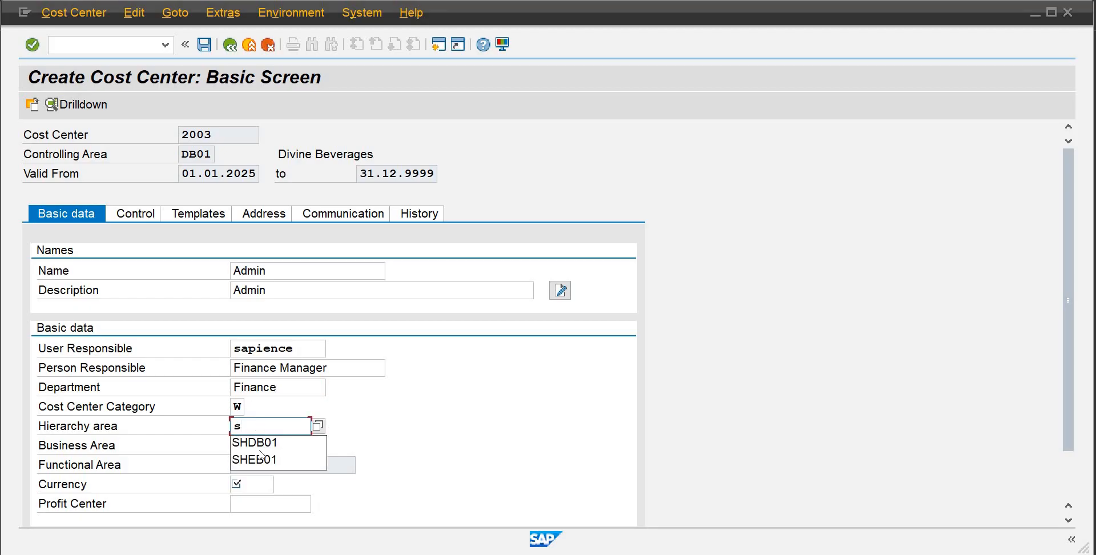
pyautogui.press('Down')
pyautogui.press('Return')
pyautogui.press('Tab')
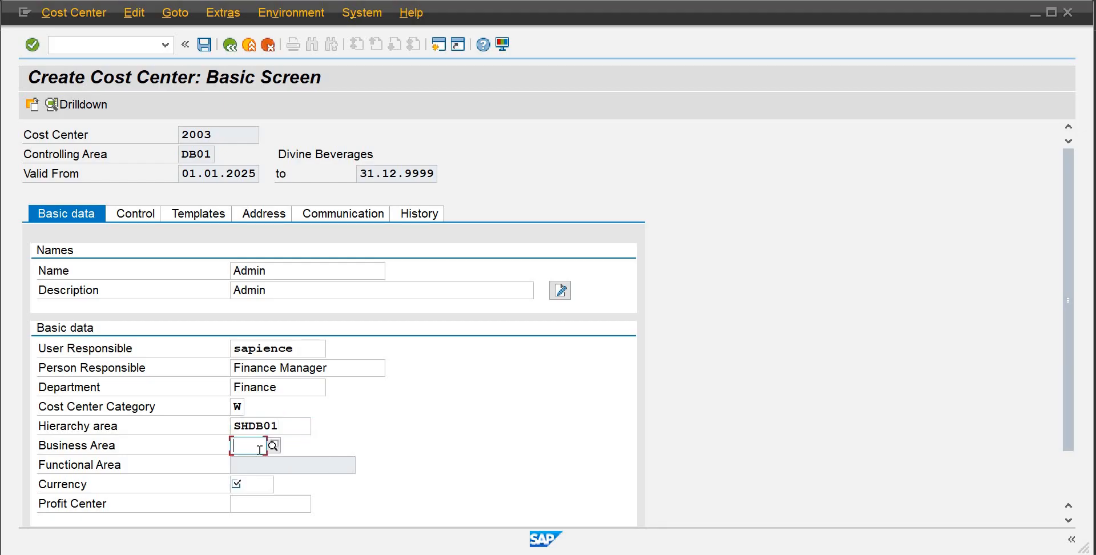
# Enter business area badb, currency pkr and profit center 9001, then save cost center 2003
pyautogui.write('bad')
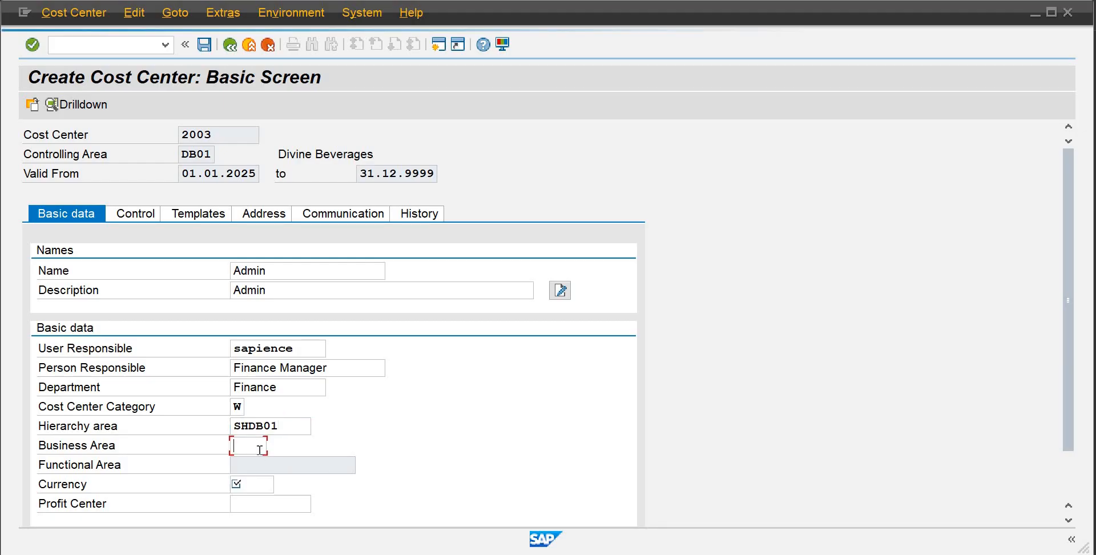
pyautogui.write('pkr')
pyautogui.press('Tab')
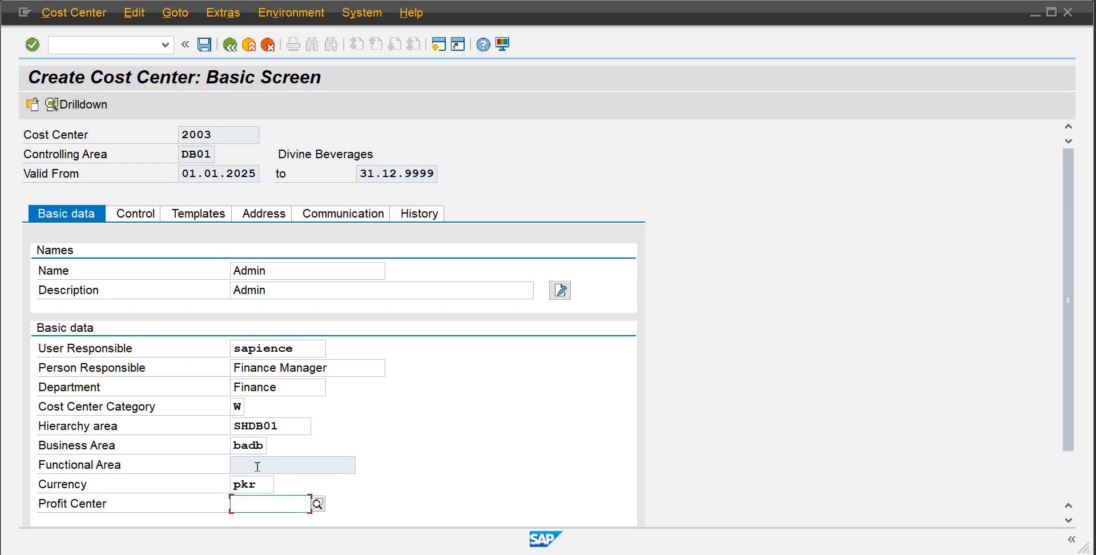
pyautogui.write('9001')
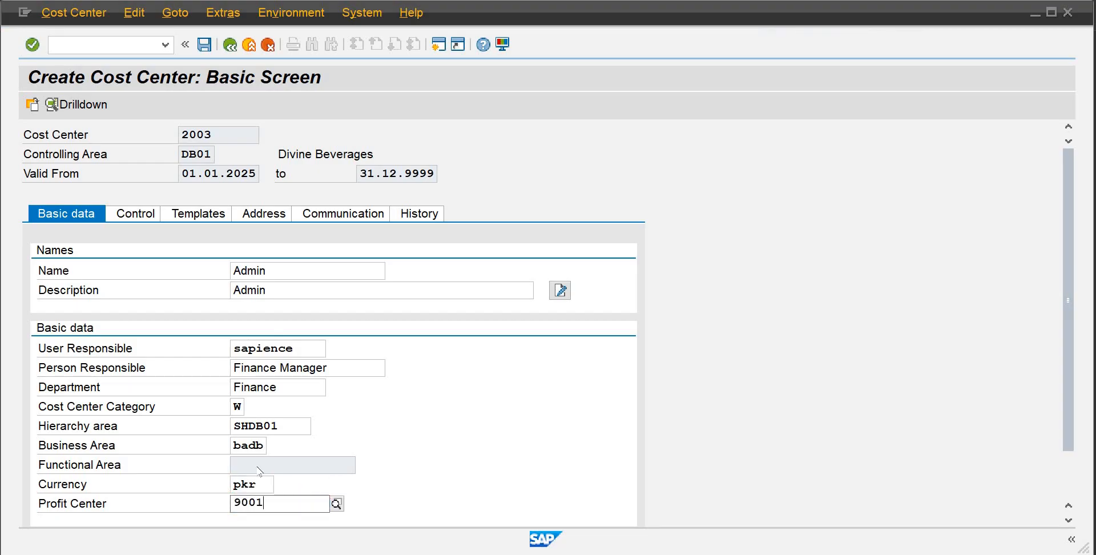
pyautogui.press('Return')
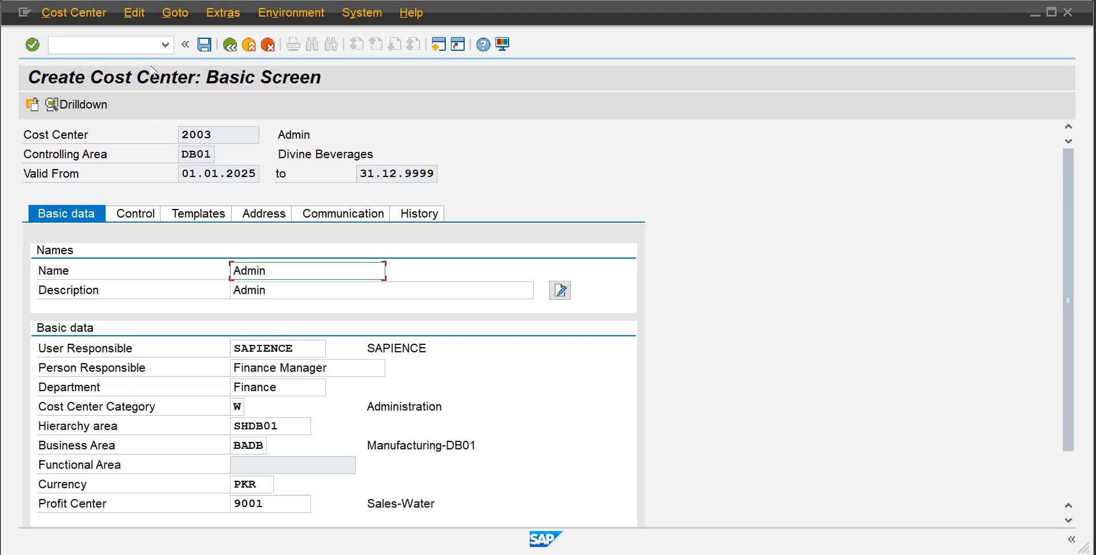
pyautogui.click(205, 44)
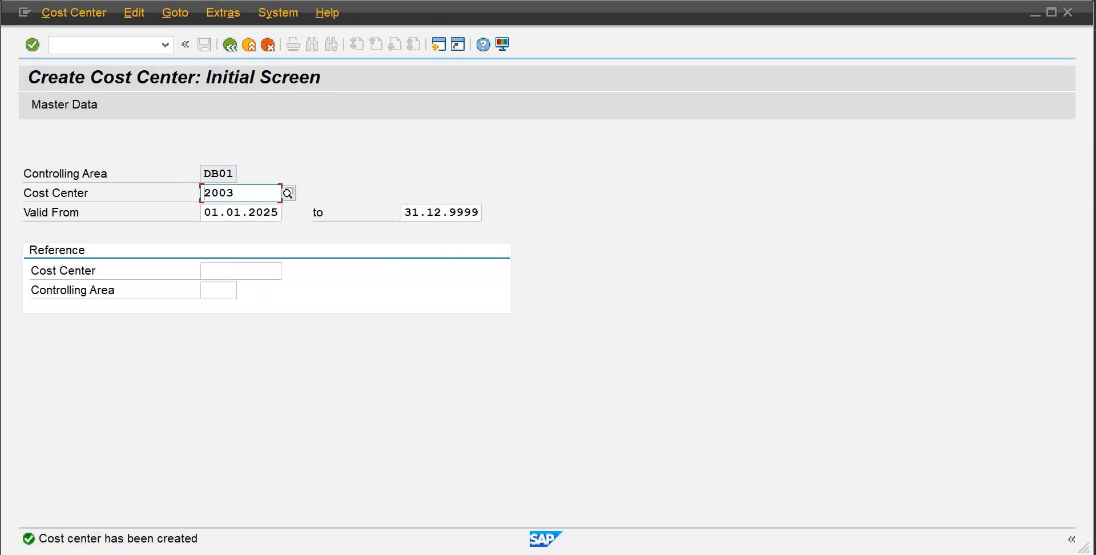
# Check the organizational structure chart and open the Change Cost Center Group transaction
pyautogui.click(726, 508)
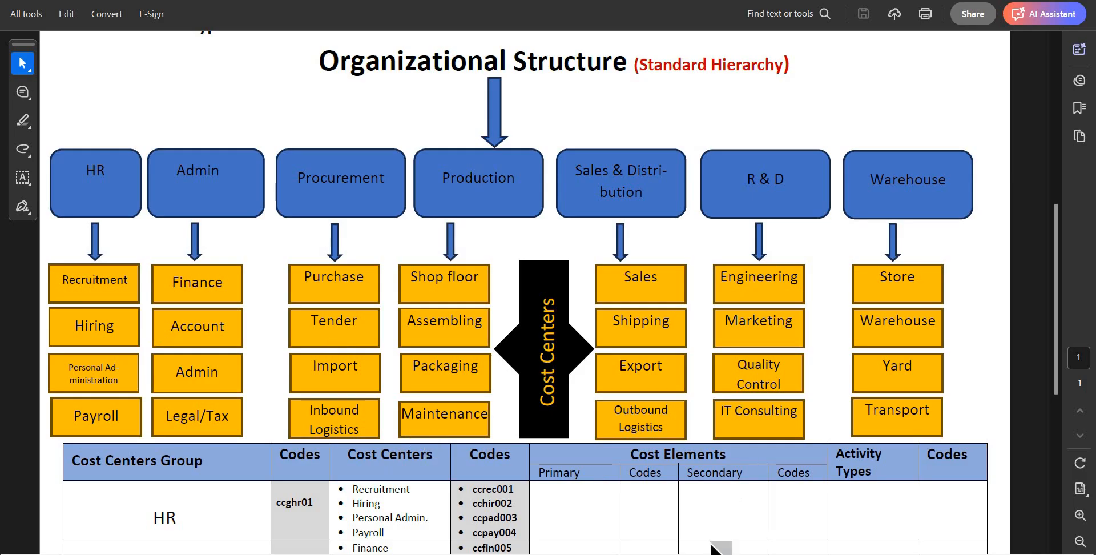
pyautogui.click(627, 523)
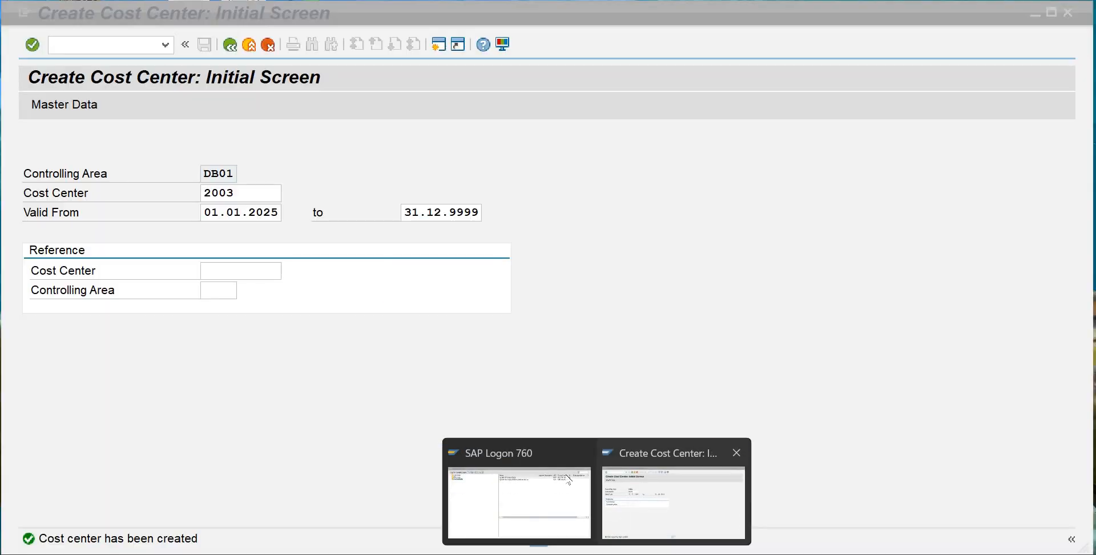
pyautogui.click(232, 45)
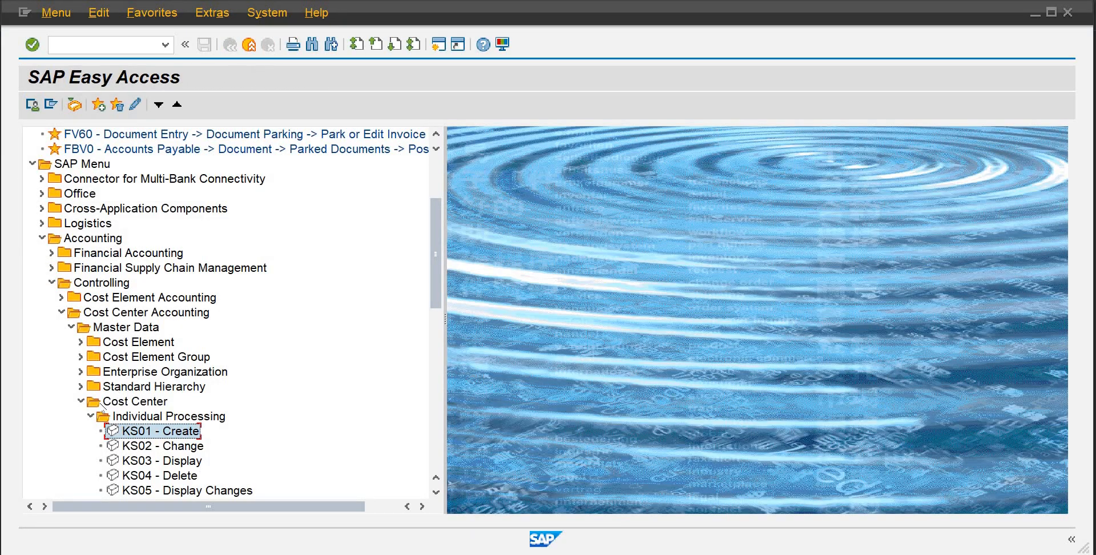
pyautogui.click(91, 417)
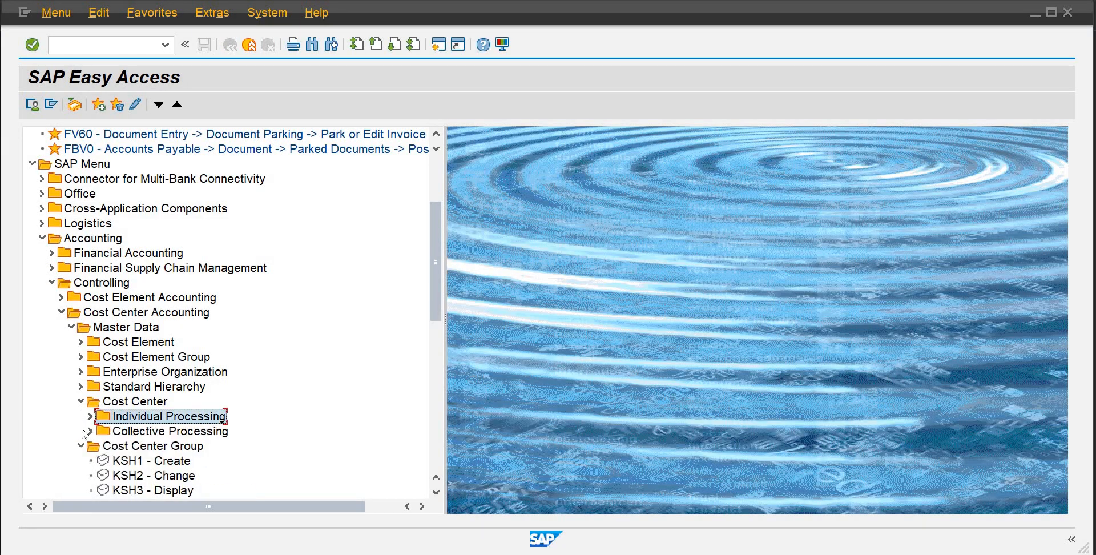
pyautogui.doubleClick(129, 475)
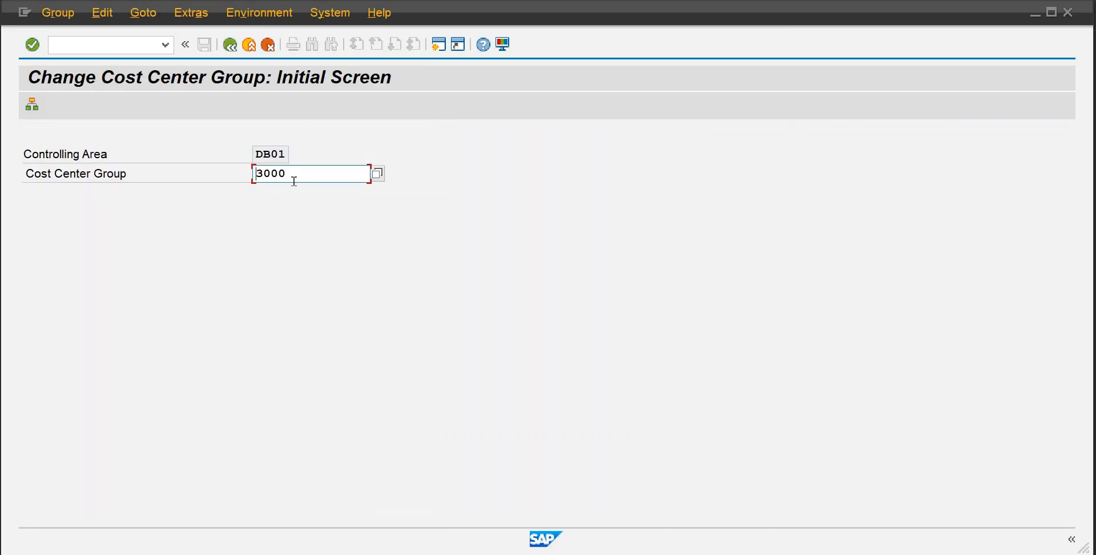
# Open cost center group 2000 for editing and add cost center entry rows beneath it
pyautogui.moveTo(297, 177); pyautogui.dragTo(221, 173)
pyautogui.write('10')
pyautogui.press('BackSpace')
pyautogui.press('BackSpace')
pyautogui.write('2000')
pyautogui.press('Return')
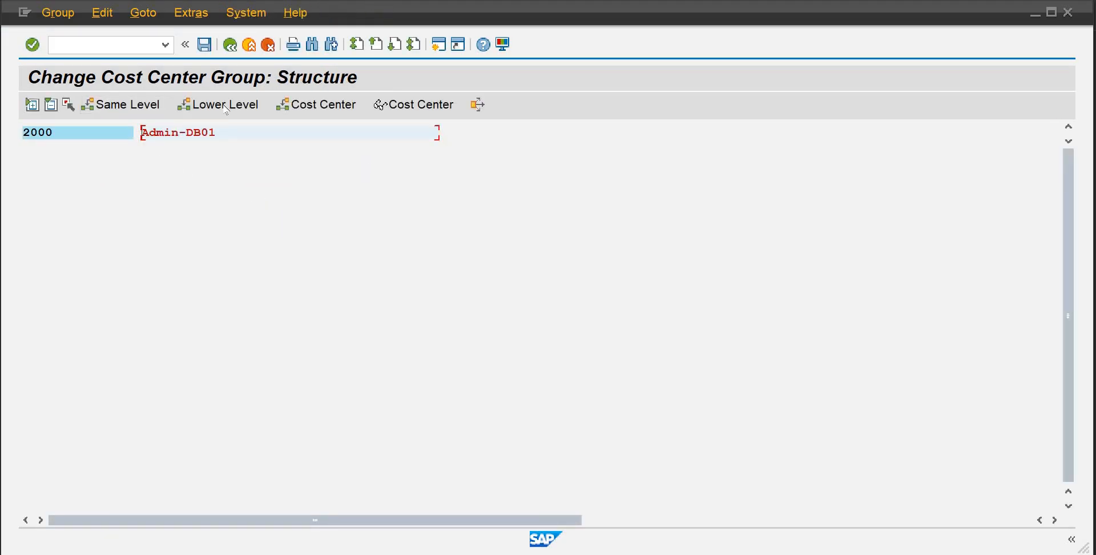
pyautogui.click(295, 107)
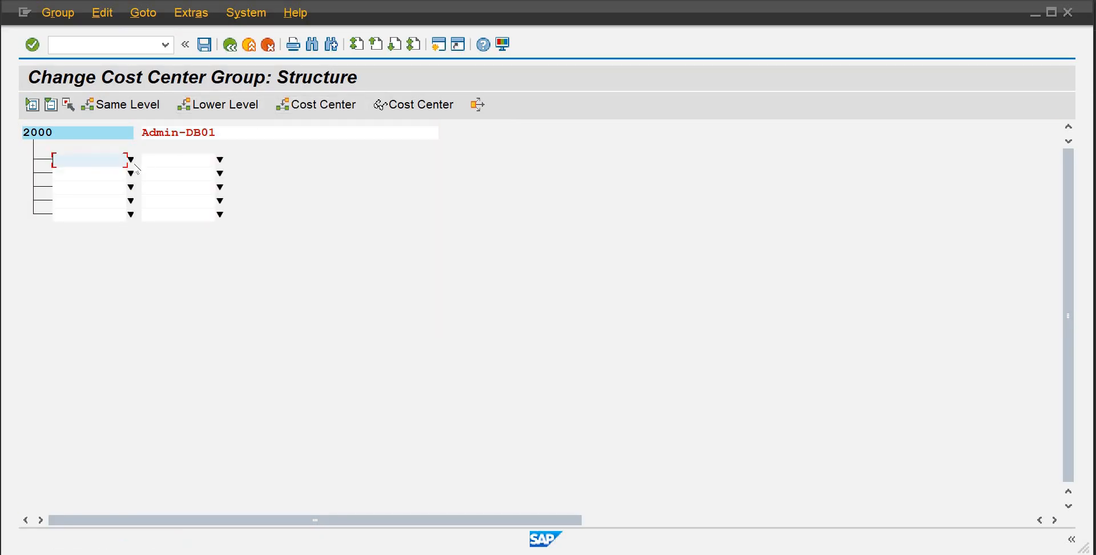
# Assign cost centers 2001 and 2002 to group 2000 in the first two rows using the cost center value help
pyautogui.click(131, 160)
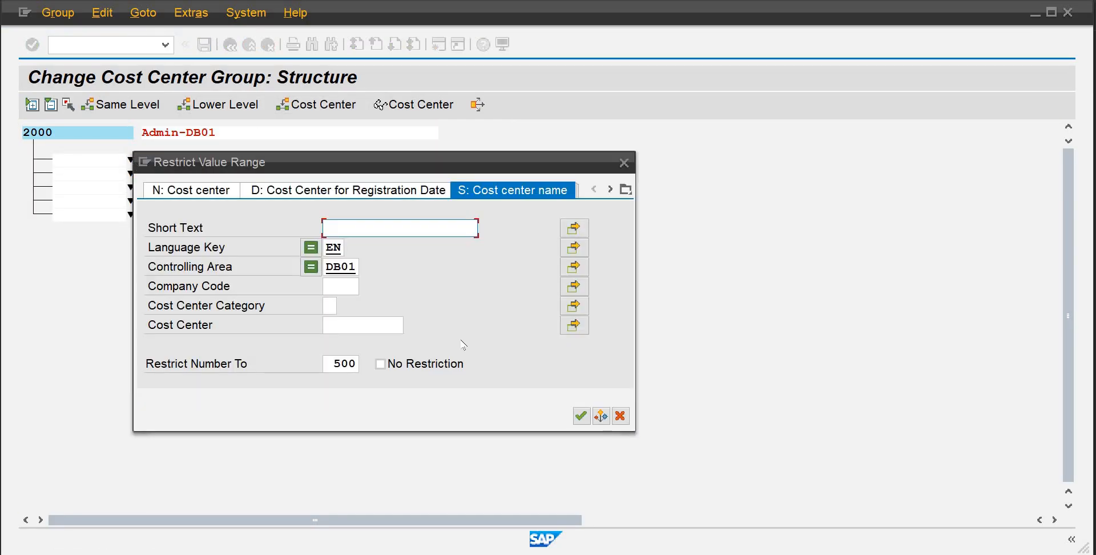
pyautogui.click(581, 416)
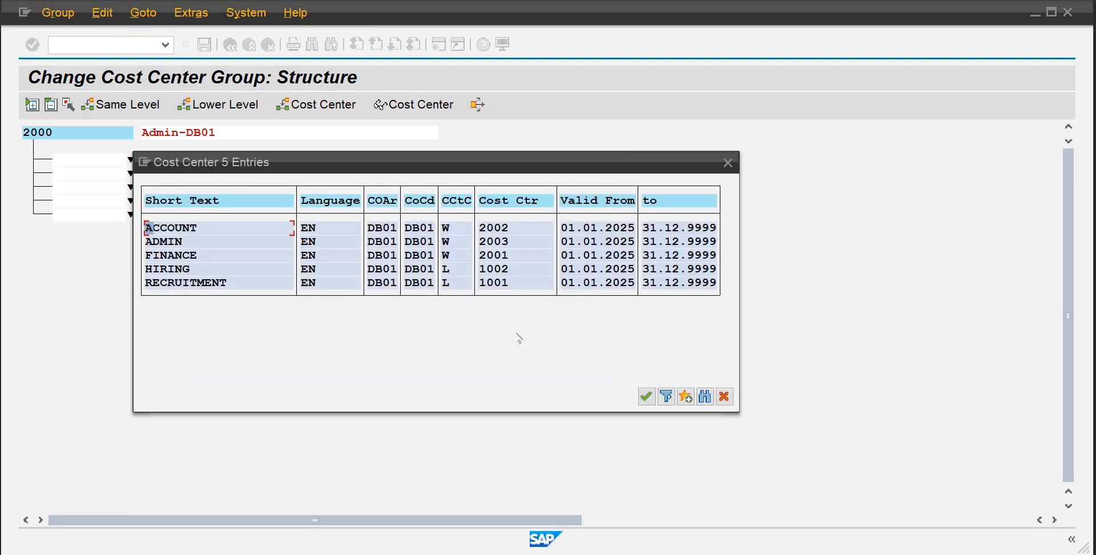
pyautogui.click(500, 256)
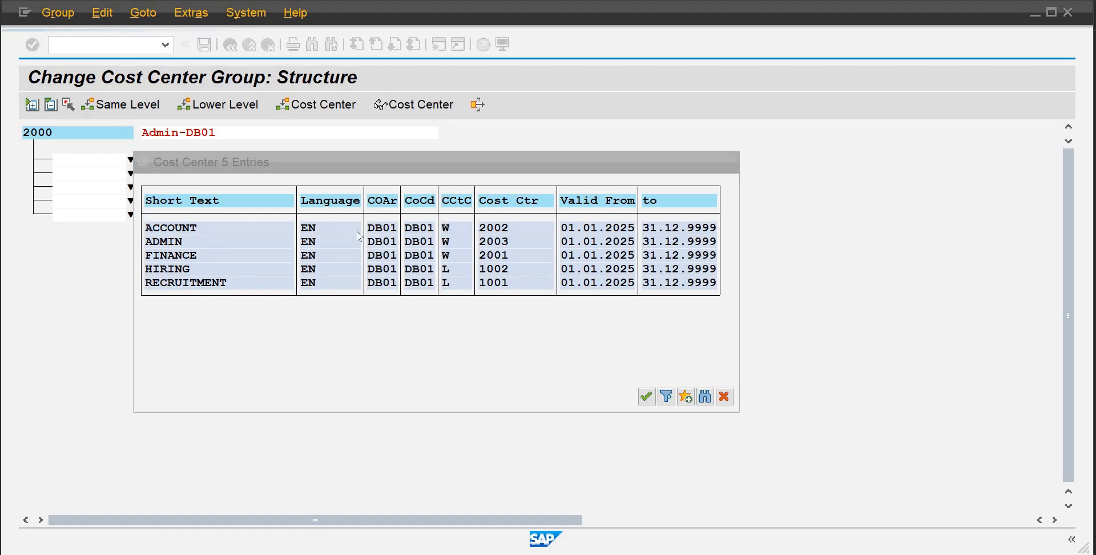
pyautogui.click(131, 174)
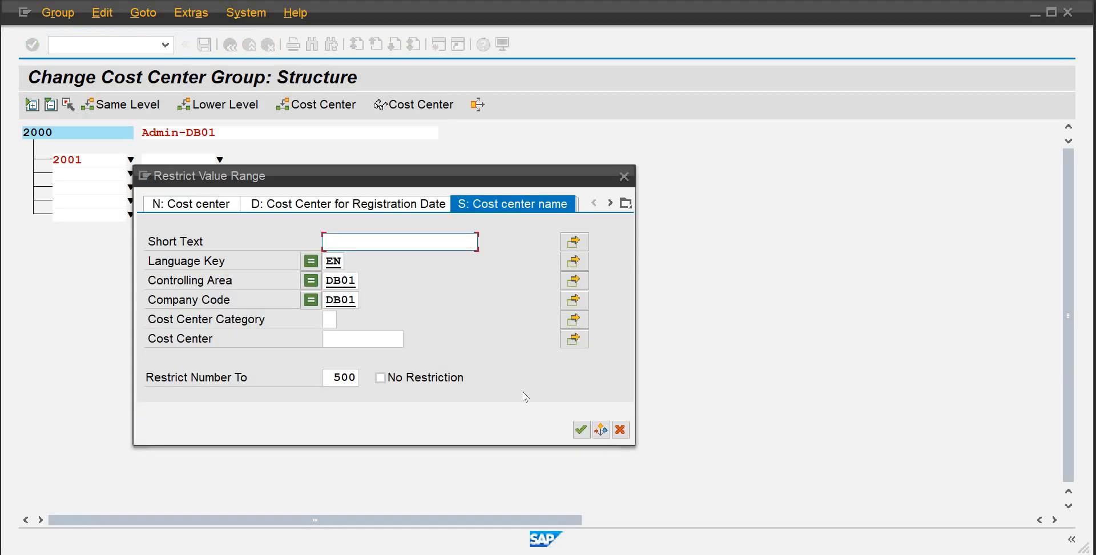
pyautogui.click(580, 429)
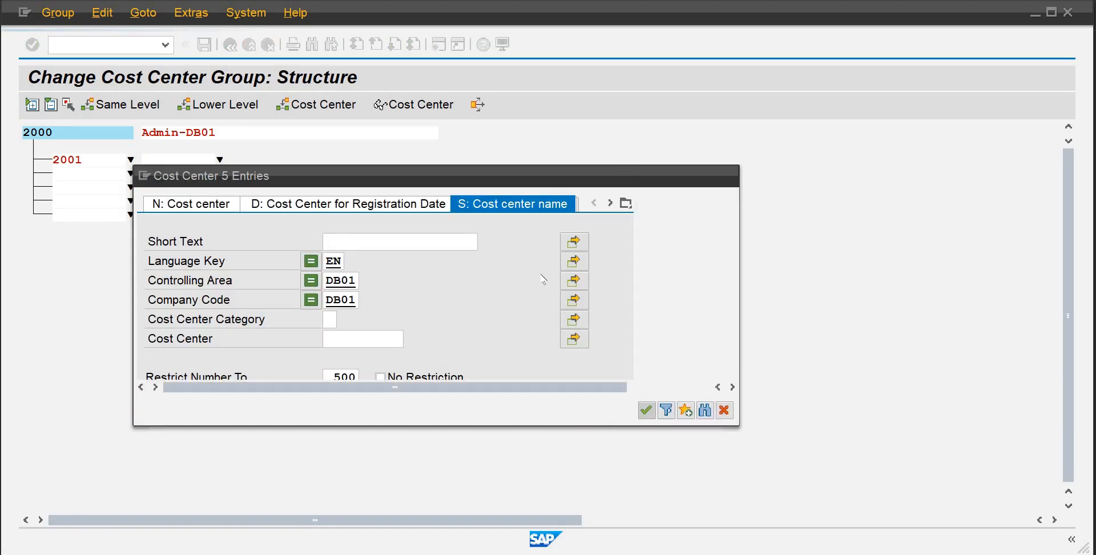
pyautogui.click(505, 242)
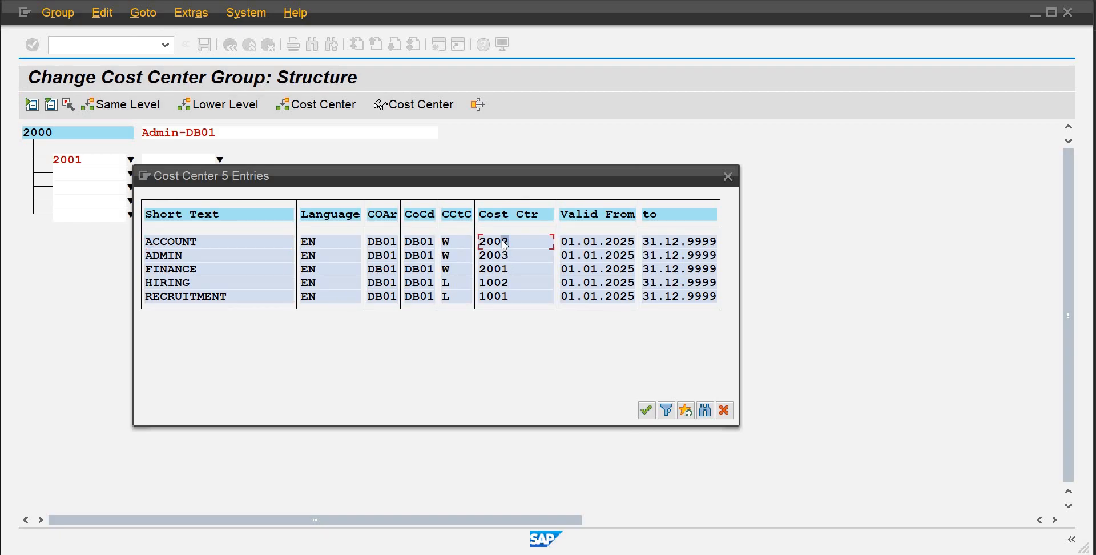
# Assign cost center 2003 in the third row, save the group, and glance at the organizational structure chart
pyautogui.click(130, 187)
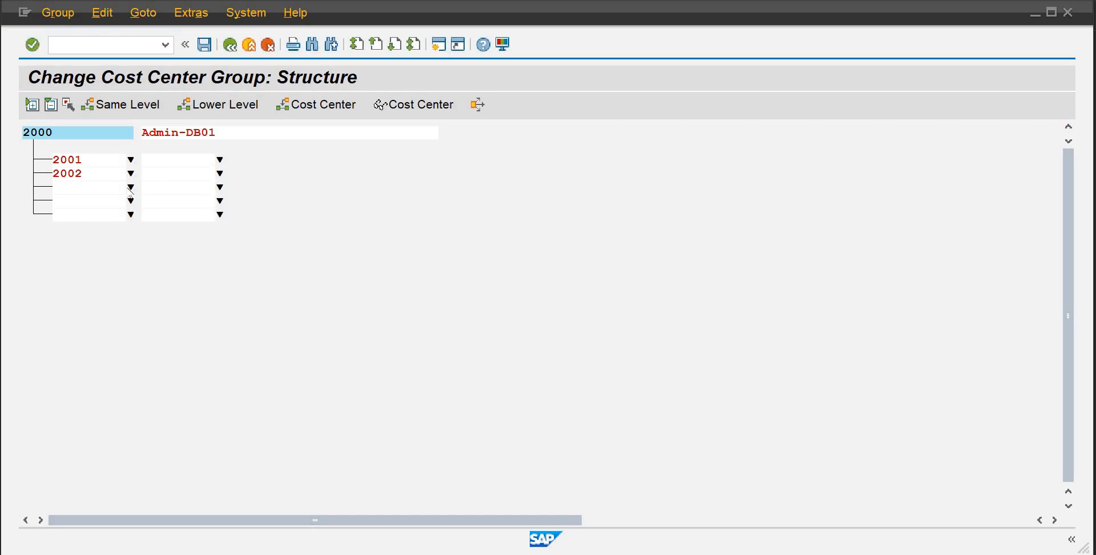
pyautogui.click(580, 443)
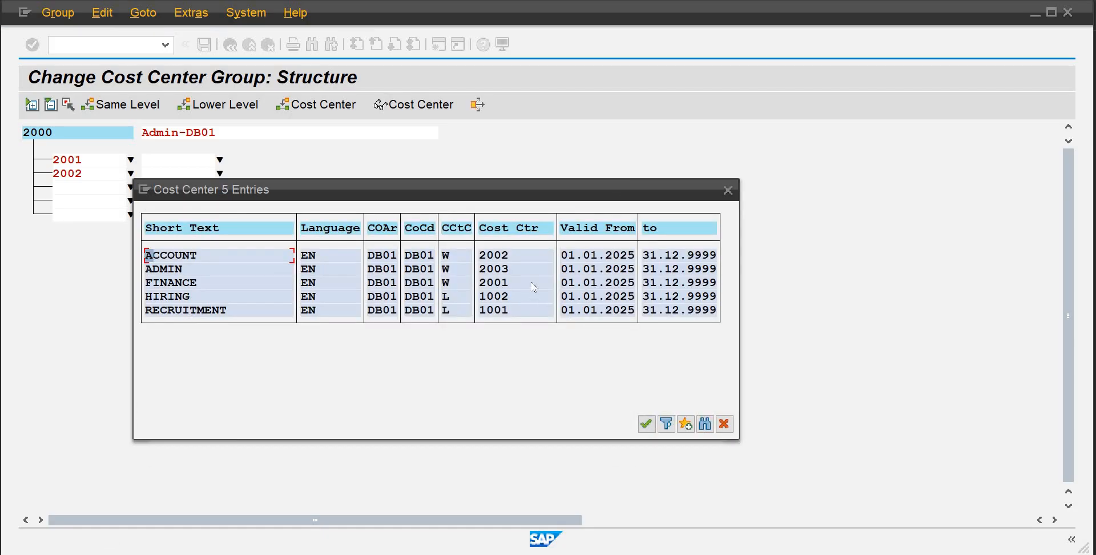
pyautogui.click(505, 268)
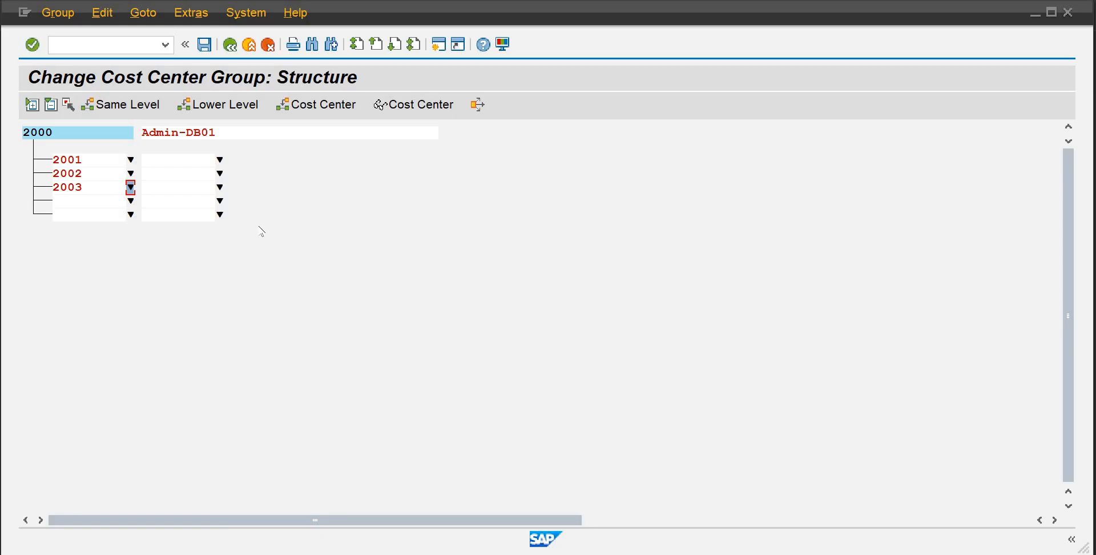
pyautogui.click(204, 45)
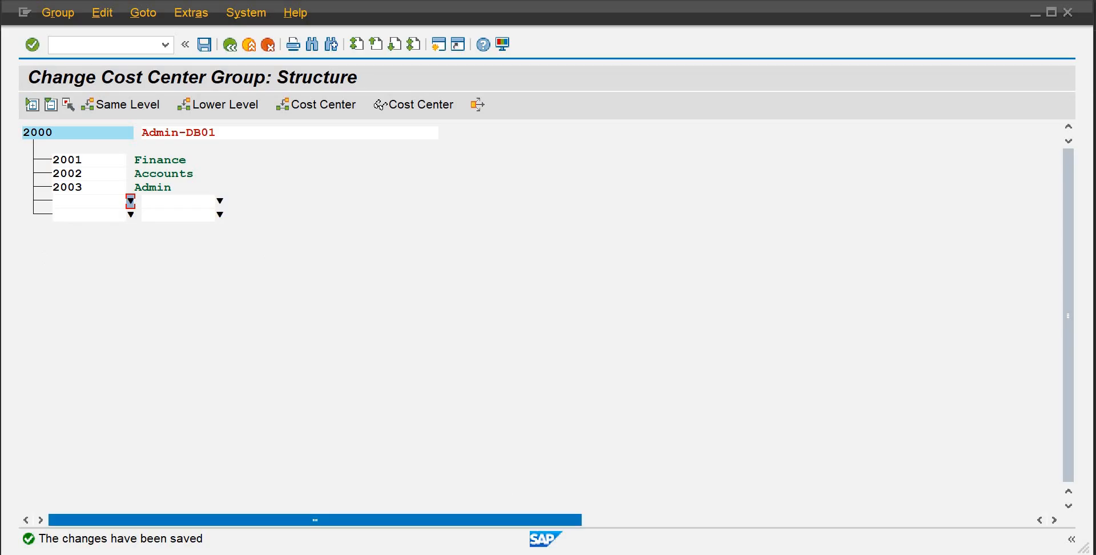
pyautogui.click(741, 525)
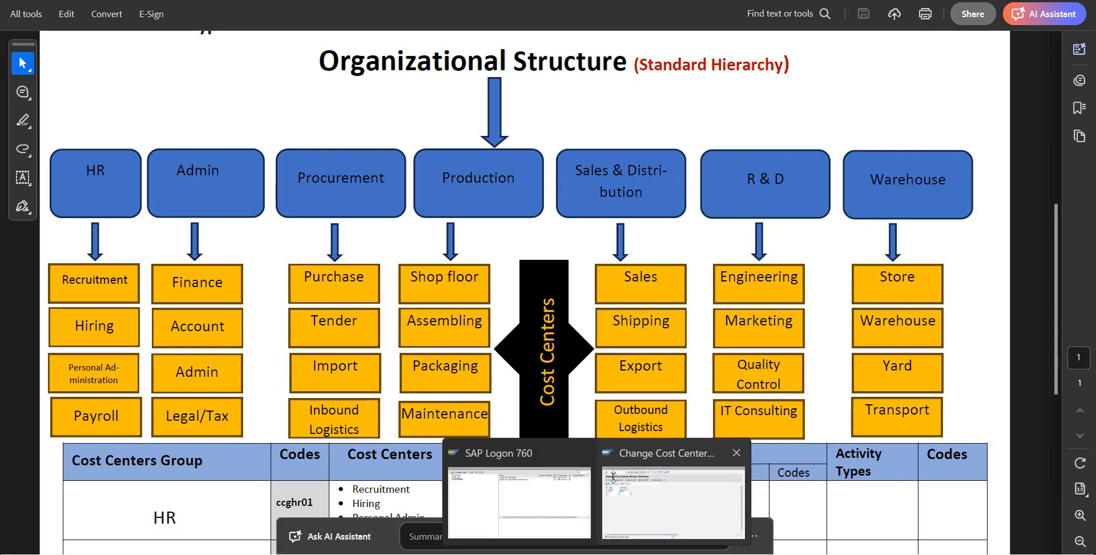
pyautogui.click(637, 483)
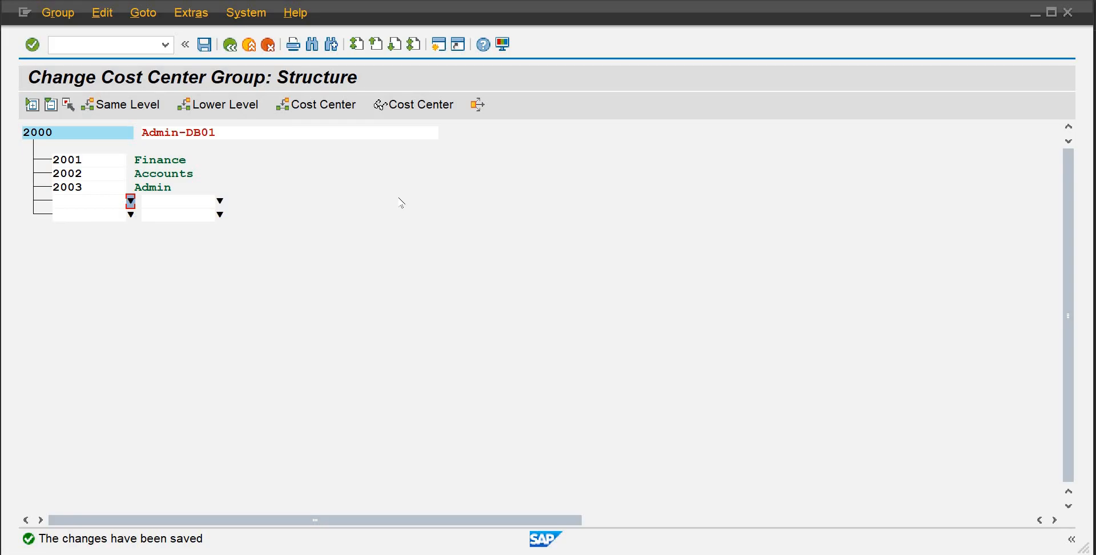
# Leave the cost center group transaction, collapse the menu tree, and open transaction FS00
pyautogui.click(230, 46)
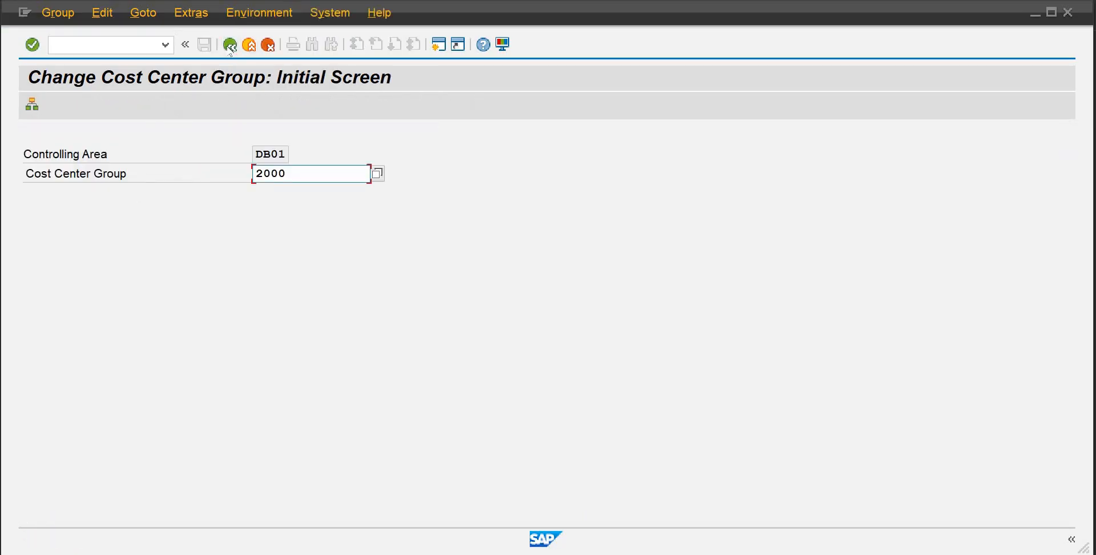
pyautogui.click(230, 46)
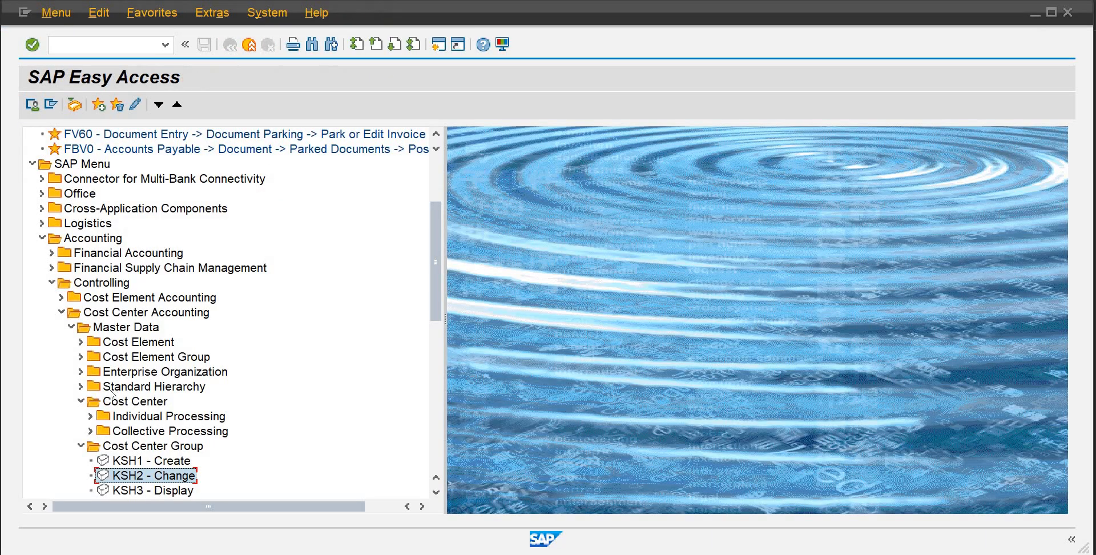
pyautogui.click(80, 447)
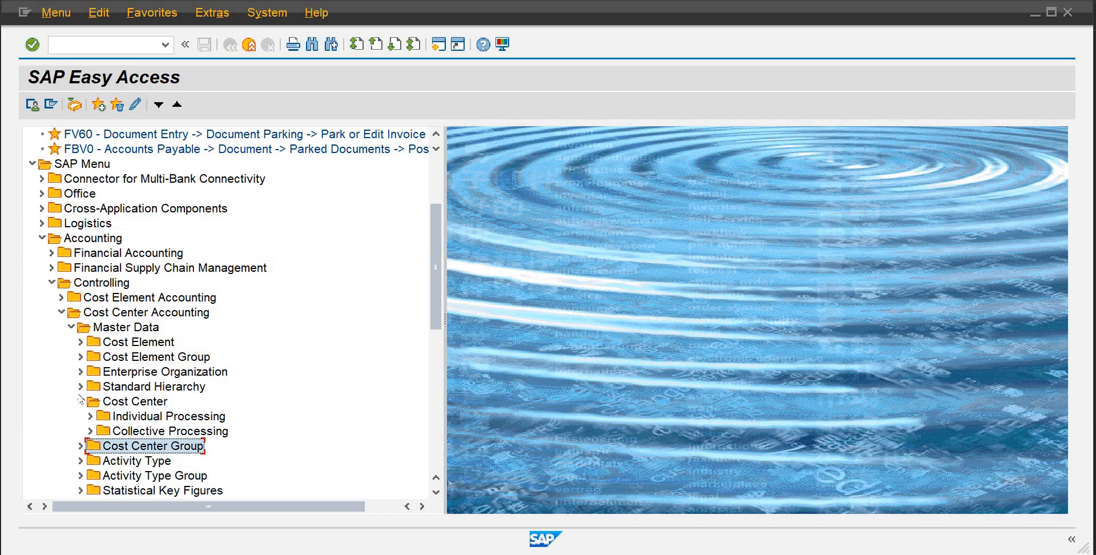
pyautogui.click(61, 313)
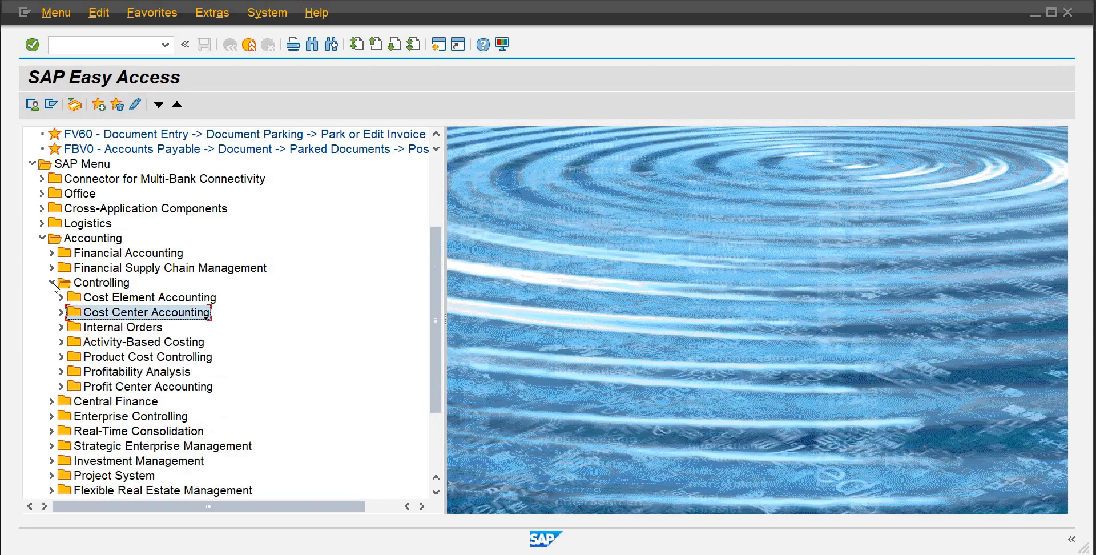
pyautogui.click(51, 283)
pyautogui.click(86, 44)
pyautogui.write('fs00')
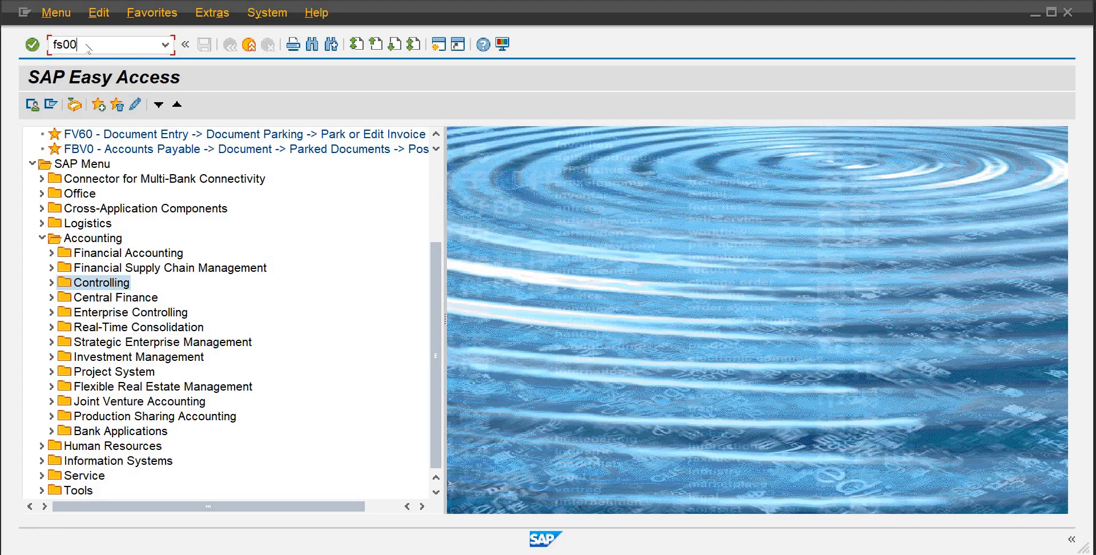
pyautogui.press('Return')
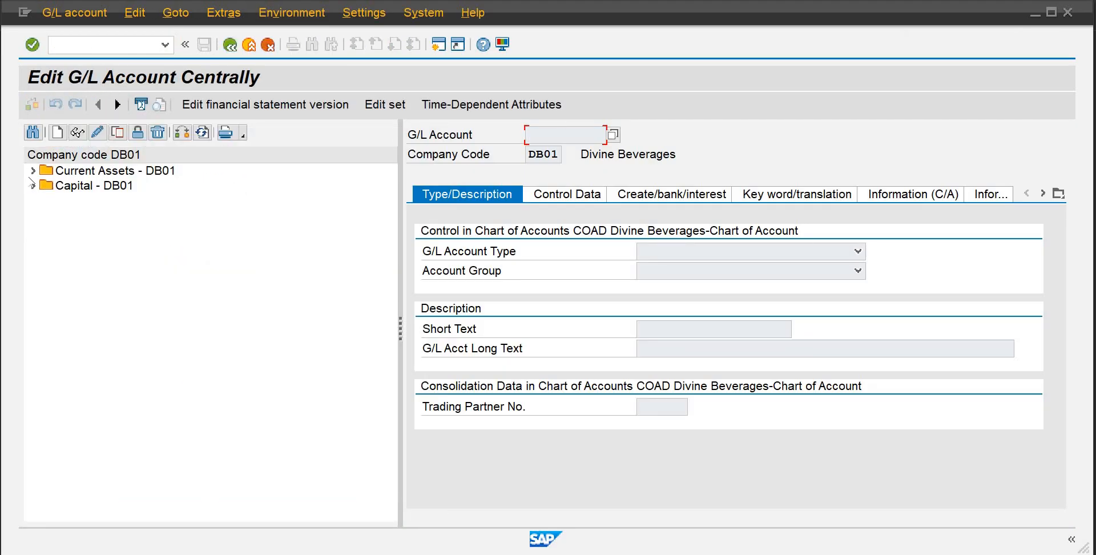
# Expand the account group folders and start creating G/L account 500 in company code DB01
pyautogui.click(32, 171)
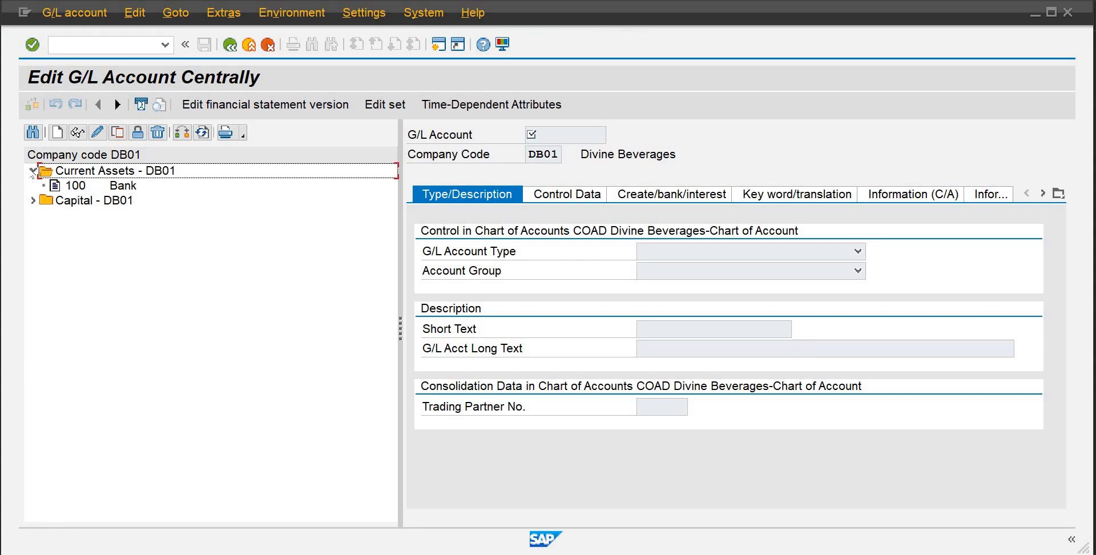
pyautogui.click(33, 200)
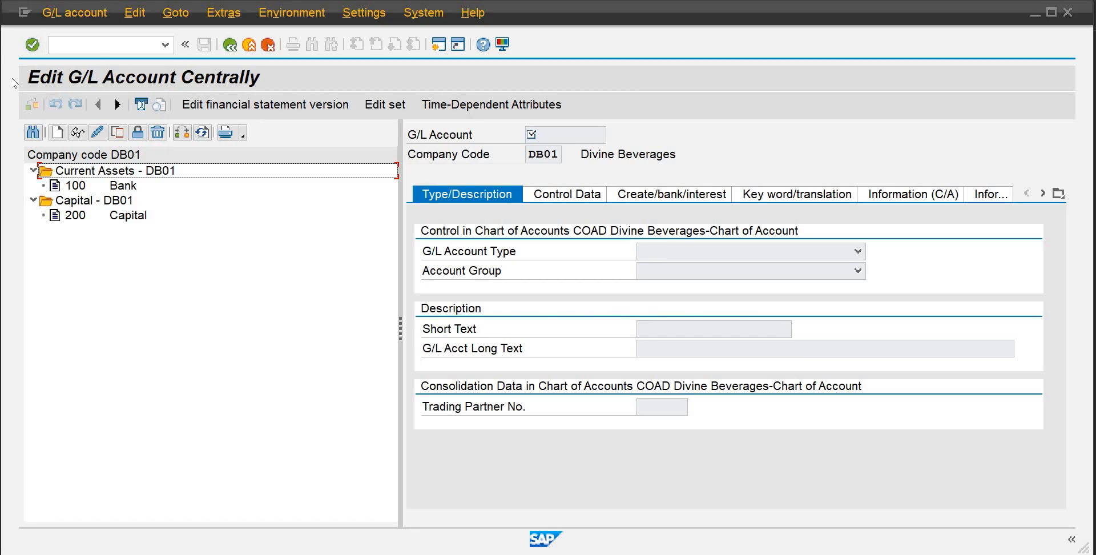
pyautogui.click(57, 133)
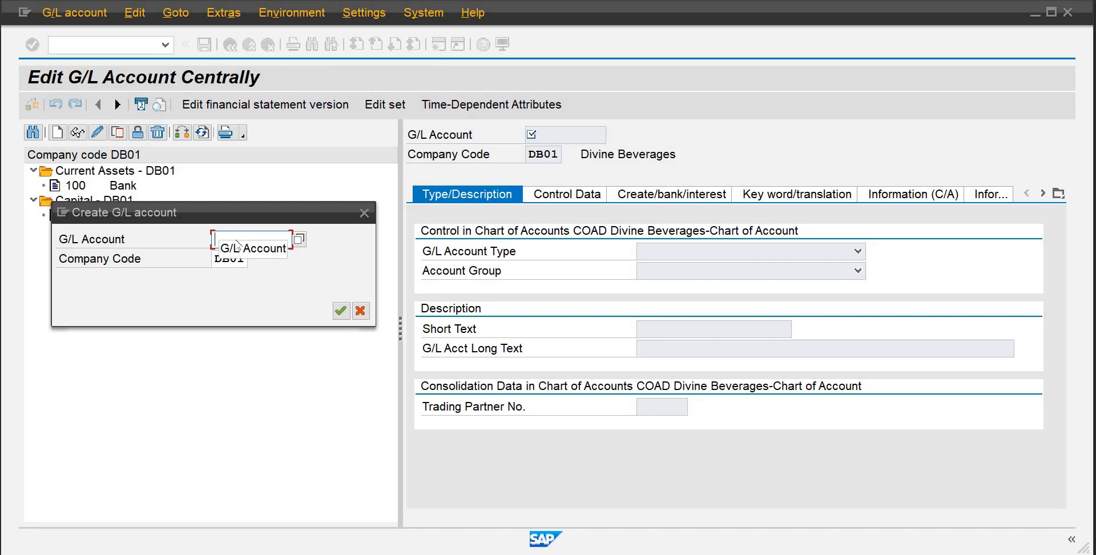
pyautogui.write('500')
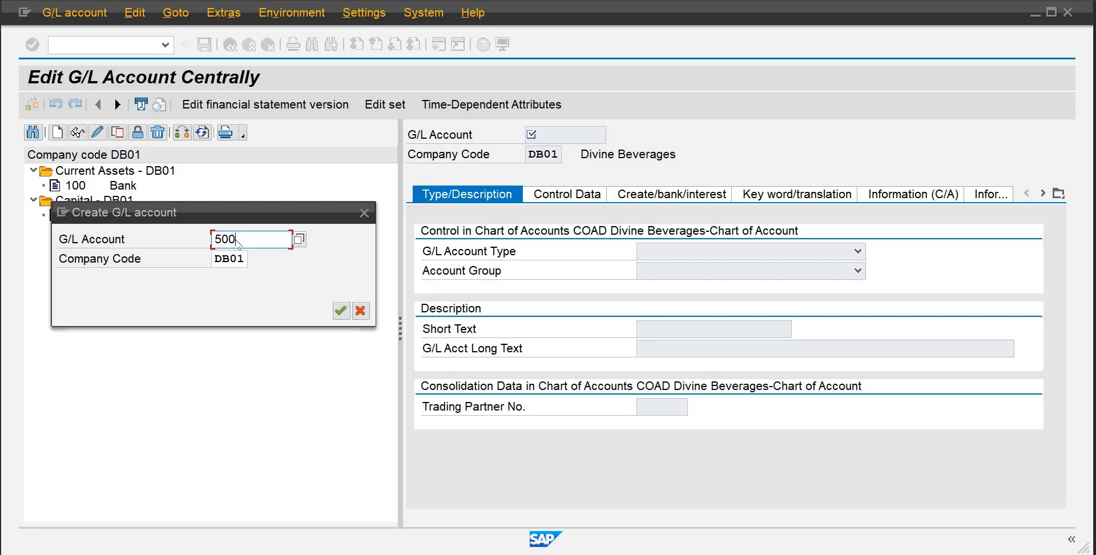
pyautogui.press('Return')
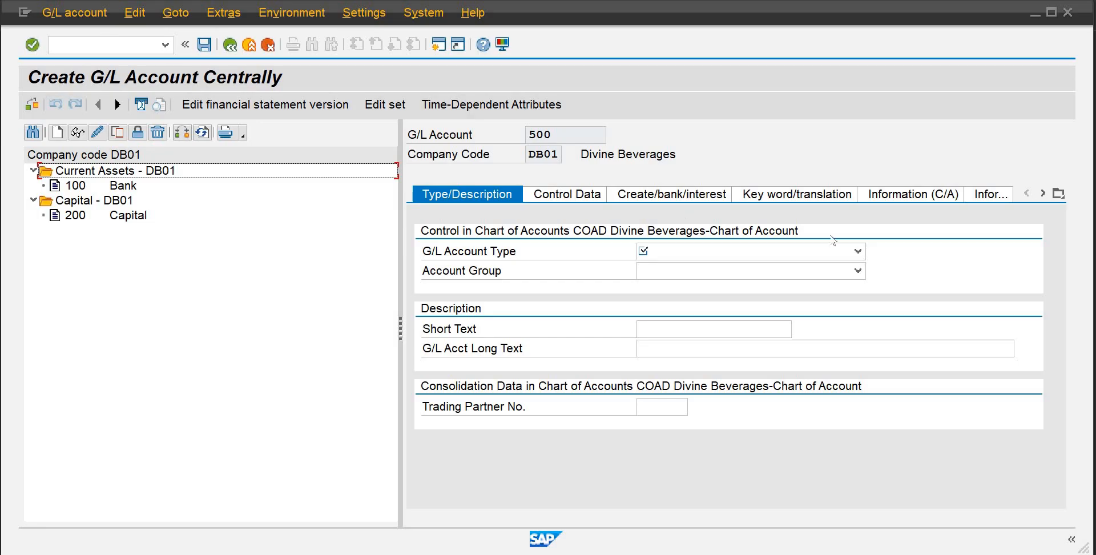
# Set the G/L account type to Primary Costs or Revenue and the account group to Direct Expense- DB01
pyautogui.click(857, 251)
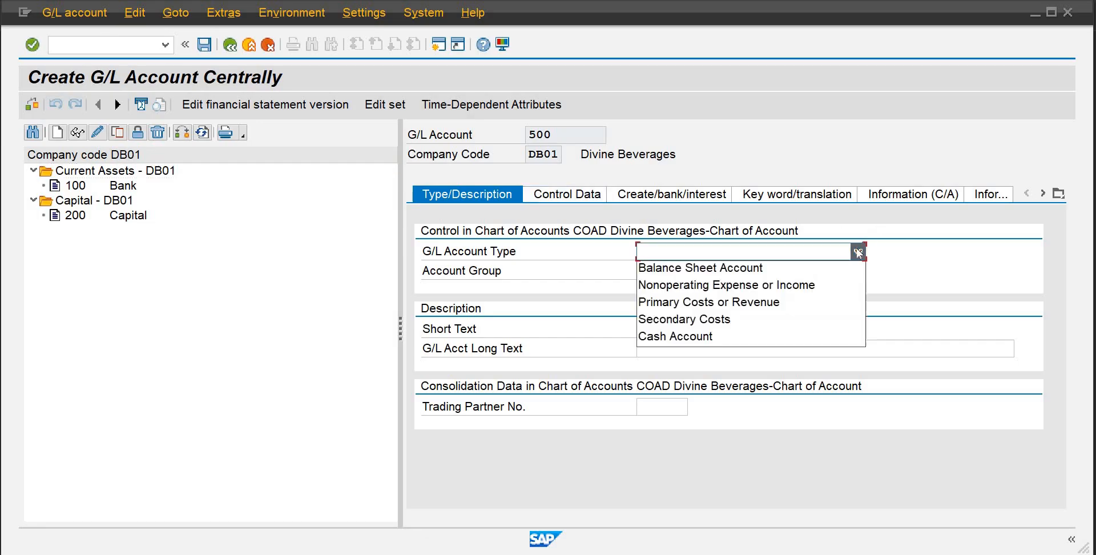
pyautogui.click(769, 303)
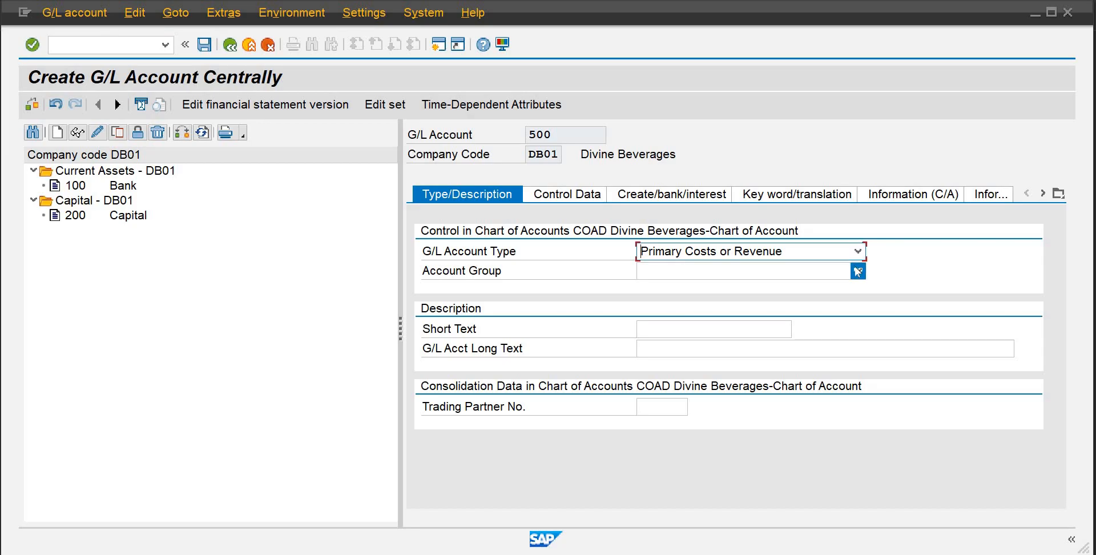
pyautogui.click(852, 272)
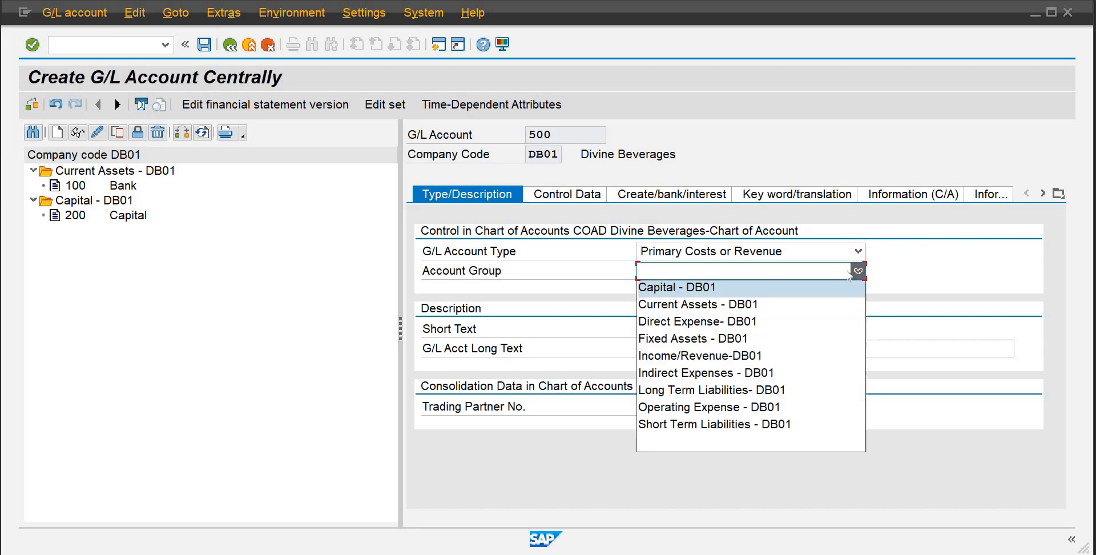
pyautogui.click(743, 322)
pyautogui.click(724, 326)
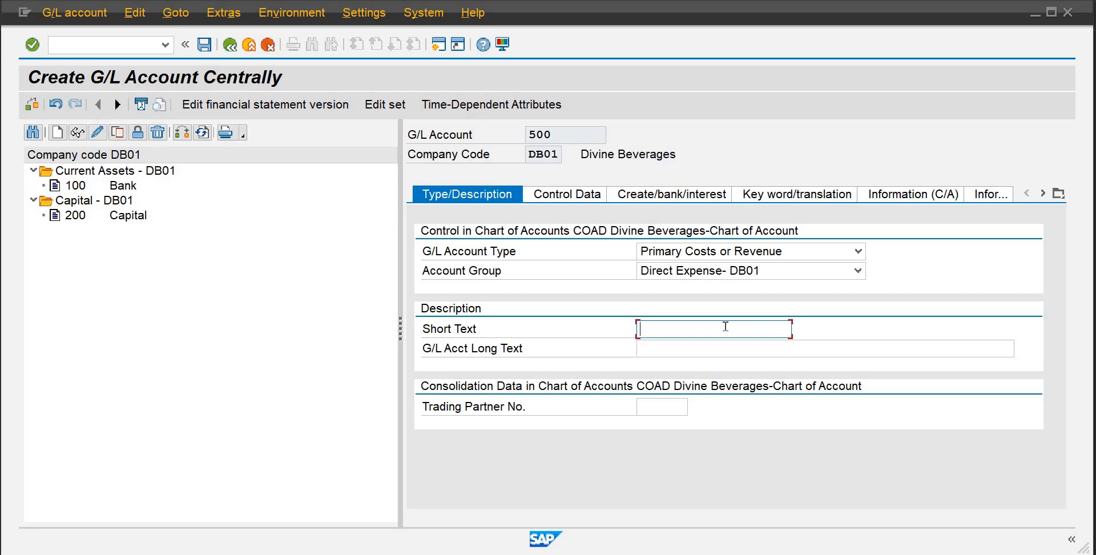
# Enter Factory Rent as both the short text and the G/L account long text
pyautogui.write('Fa')
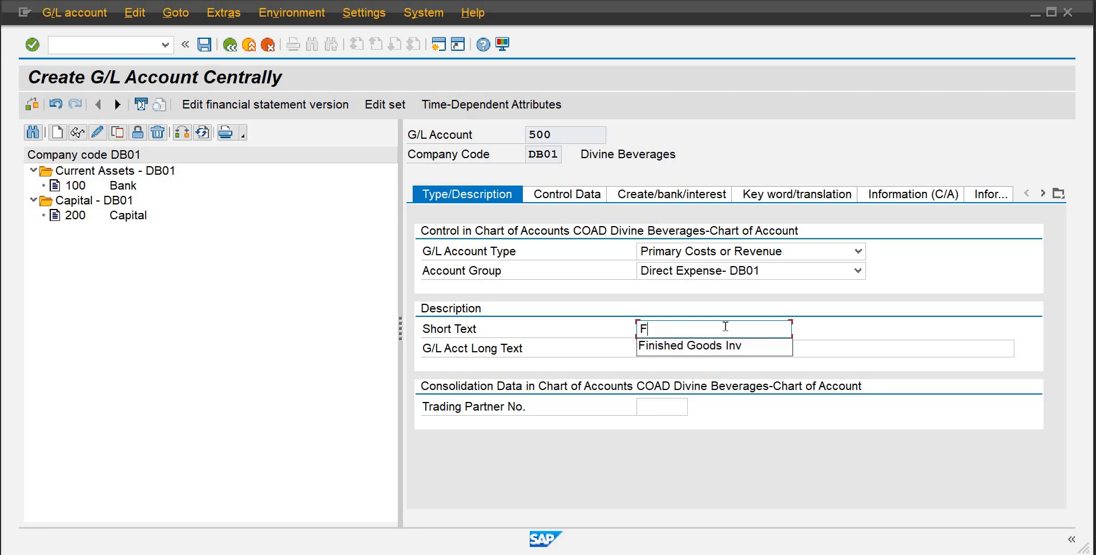
pyautogui.press('BackSpace')
pyautogui.press('BackSpace')
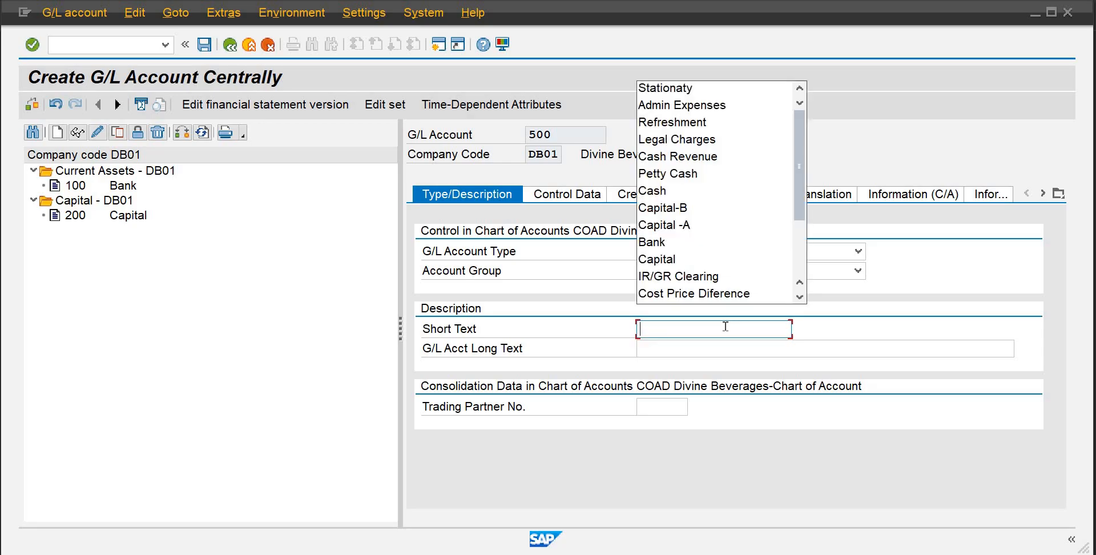
pyautogui.moveTo(802, 204); pyautogui.dragTo(730, 326)
pyautogui.write('Fac')
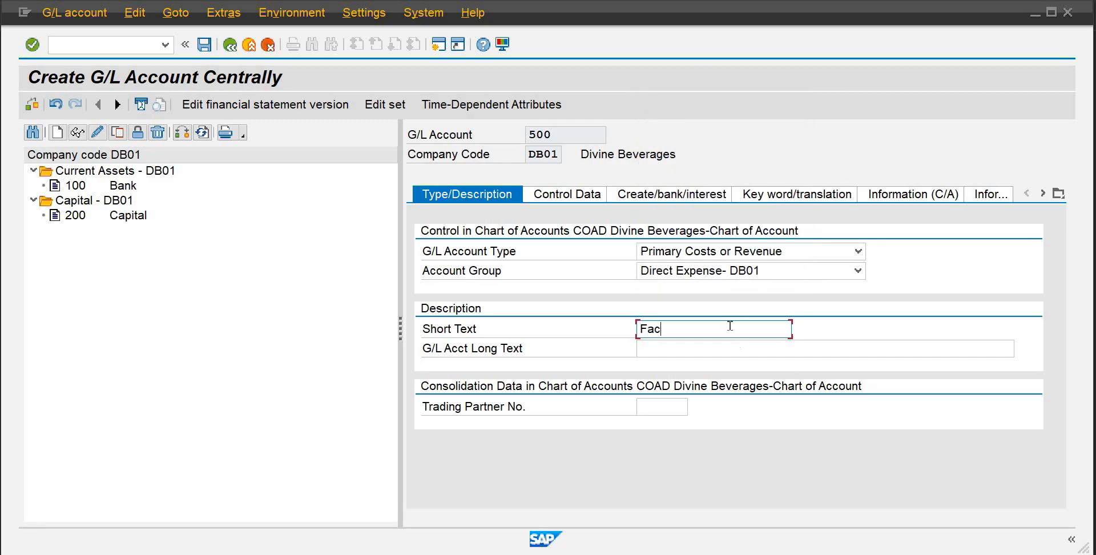
pyautogui.write('tory Rent')
pyautogui.moveTo(711, 329); pyautogui.dragTo(637, 334)
pyautogui.hotkey('ctrl', 'c')
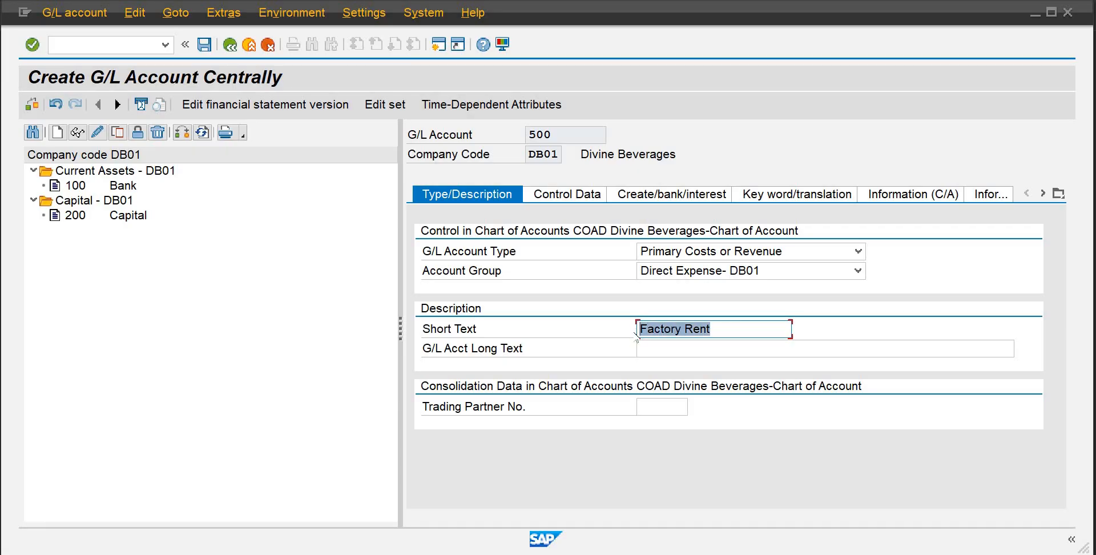
pyautogui.click(645, 346)
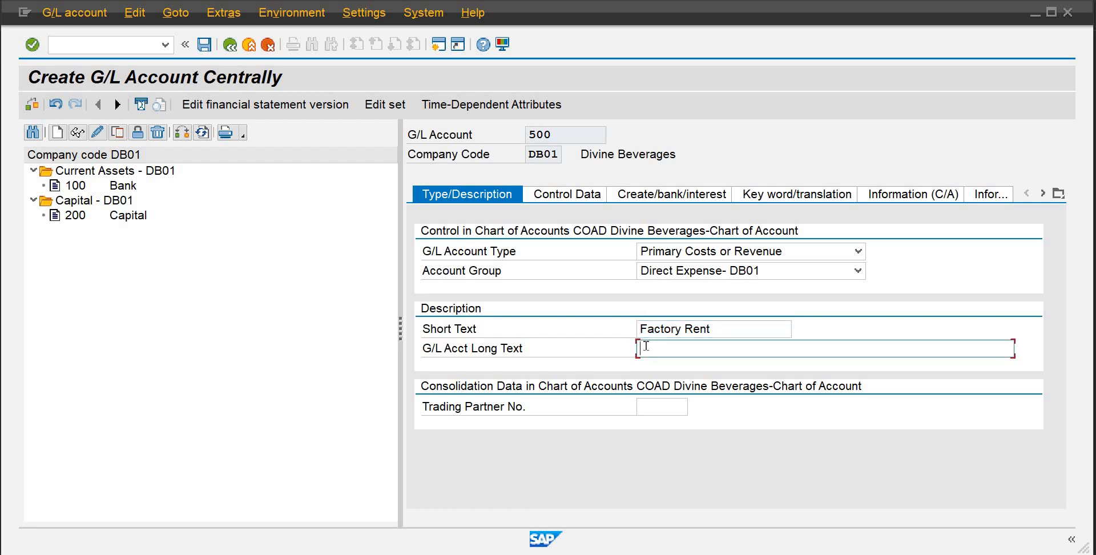
pyautogui.hotkey('ctrl', 'v')
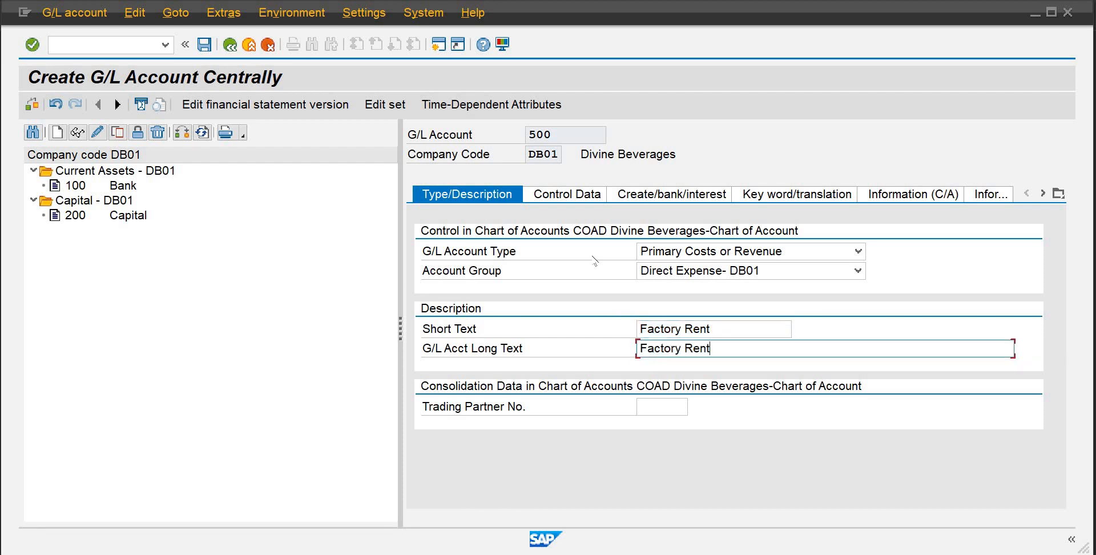
# On the control data, set the cost element category to 01, primary costs/cost-reducing revenues
pyautogui.click(577, 201)
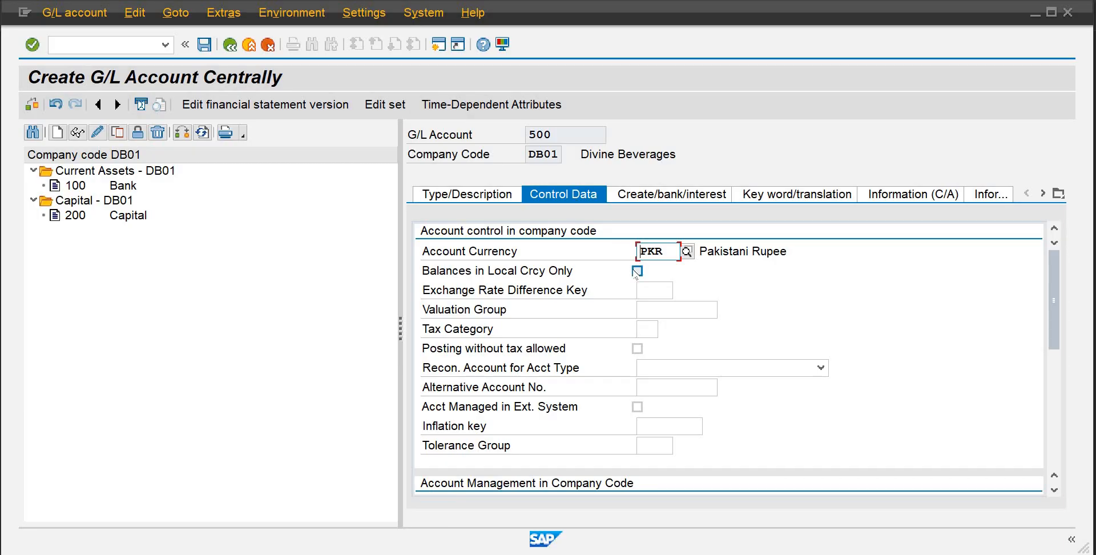
pyautogui.press('space')
pyautogui.moveTo(1054, 311); pyautogui.dragTo(1050, 379)
pyautogui.click(651, 442)
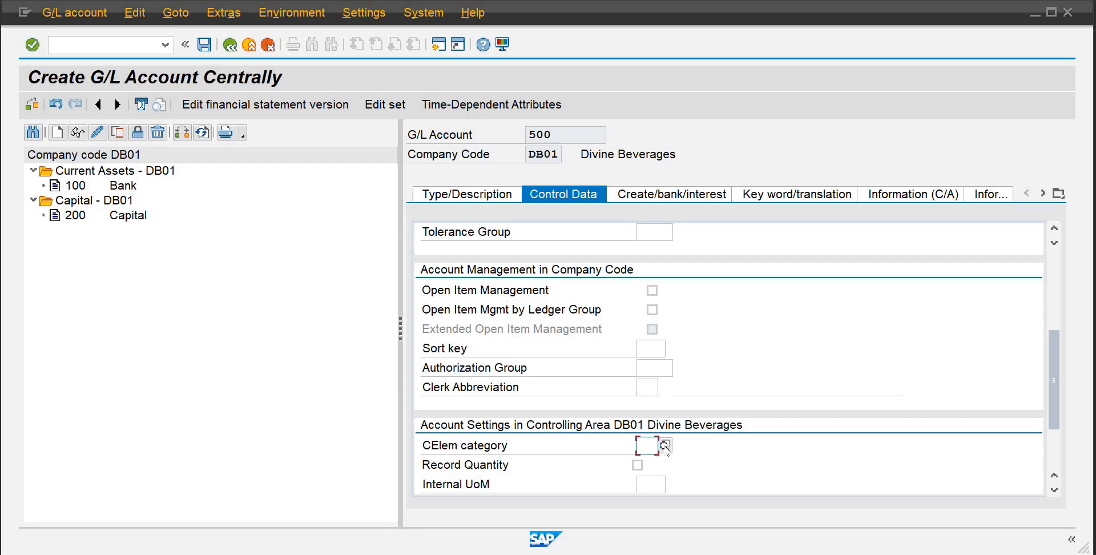
pyautogui.click(665, 445)
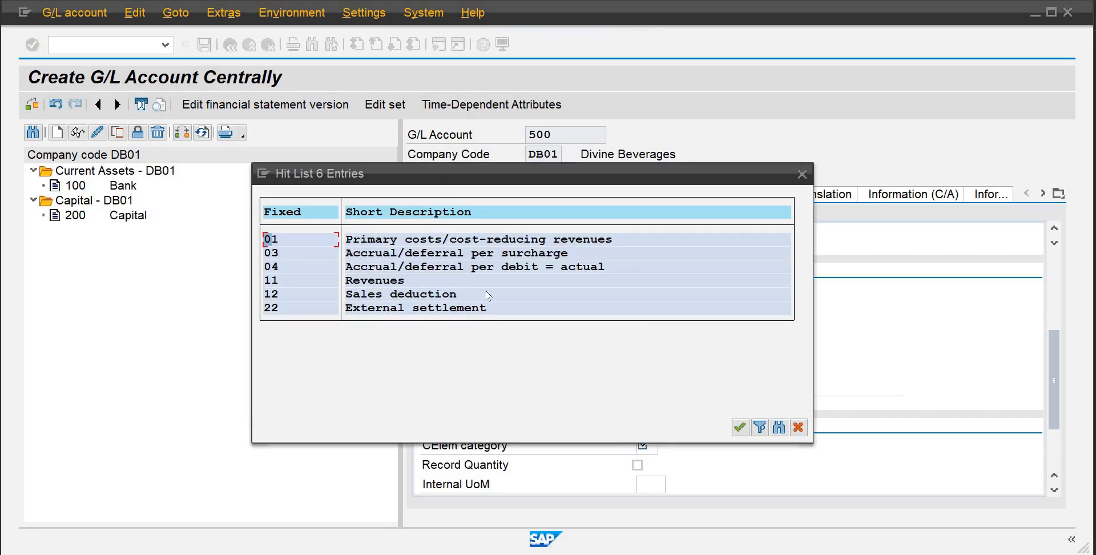
pyautogui.doubleClick(420, 239)
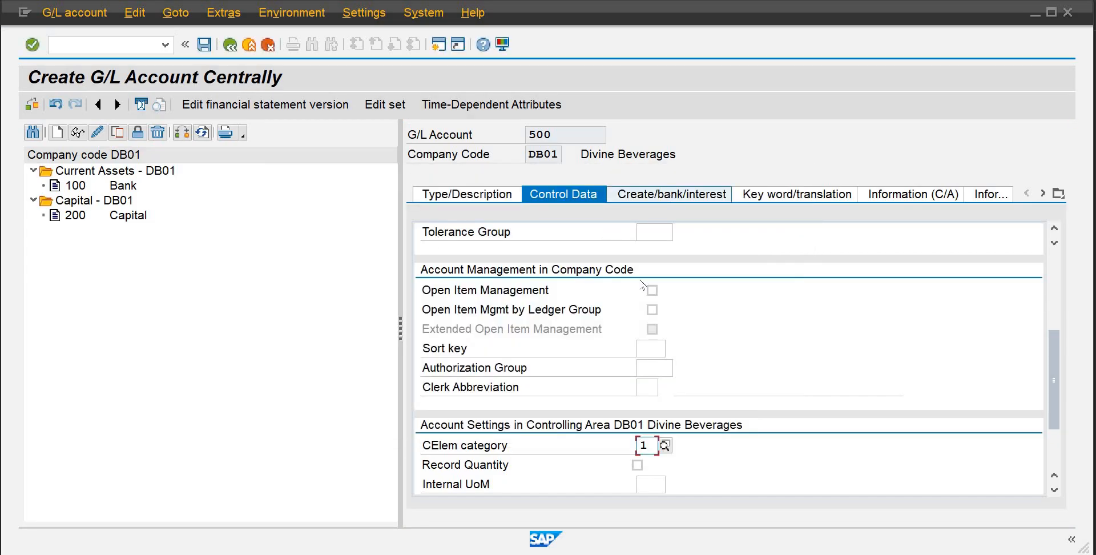
# Set the sort key to 008 Cost center
pyautogui.click(649, 355)
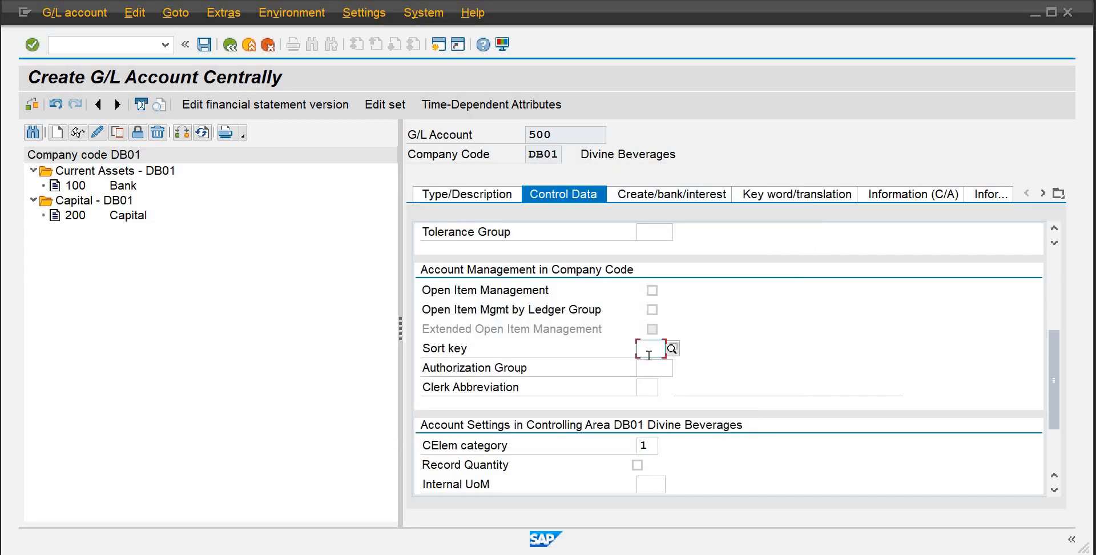
pyautogui.write('008')
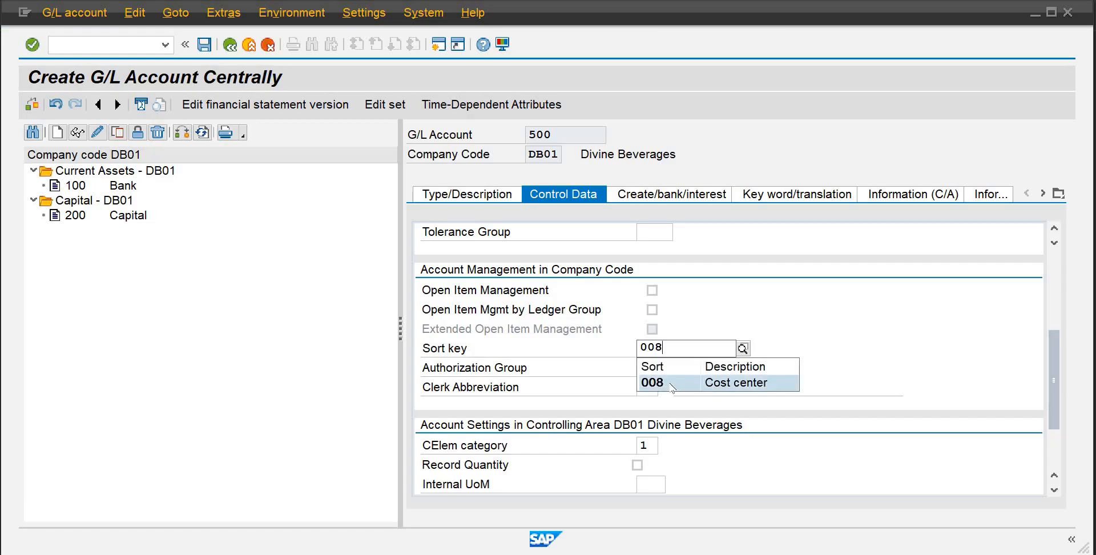
pyautogui.click(682, 382)
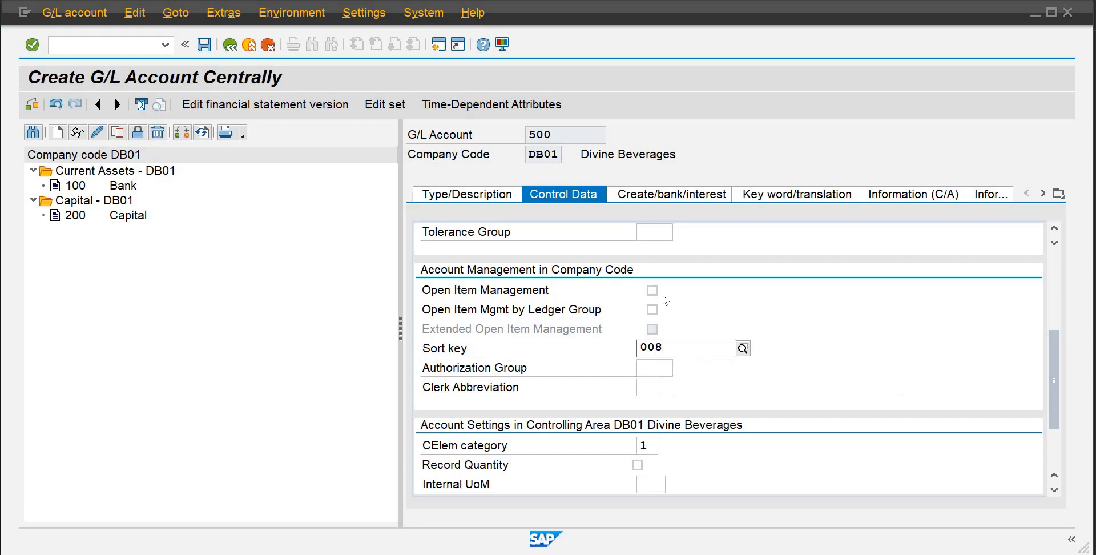
# Set the field status group to G004 Cost accounts and save G/L account 500
pyautogui.click(680, 197)
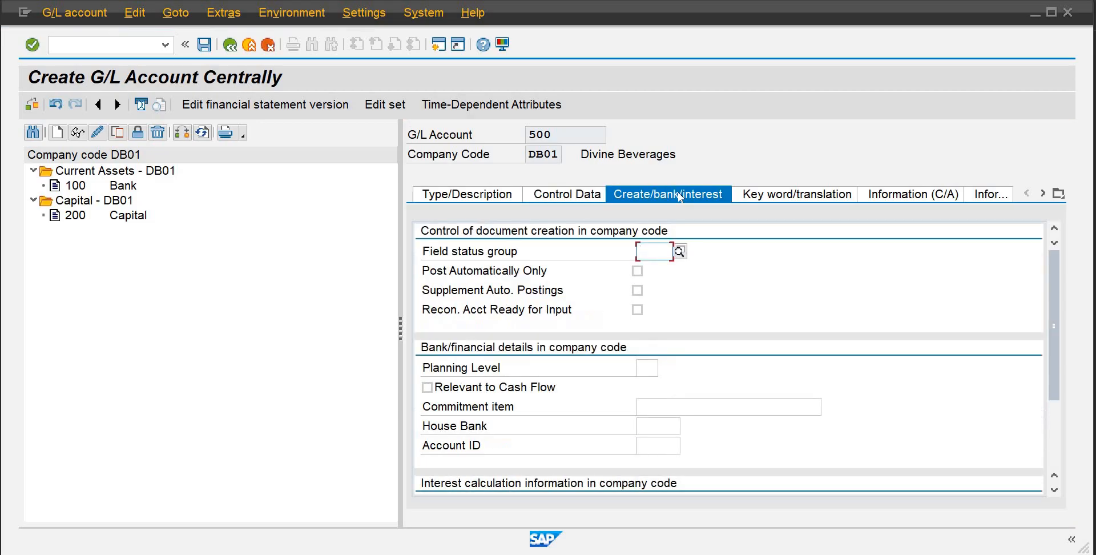
pyautogui.write('g001')
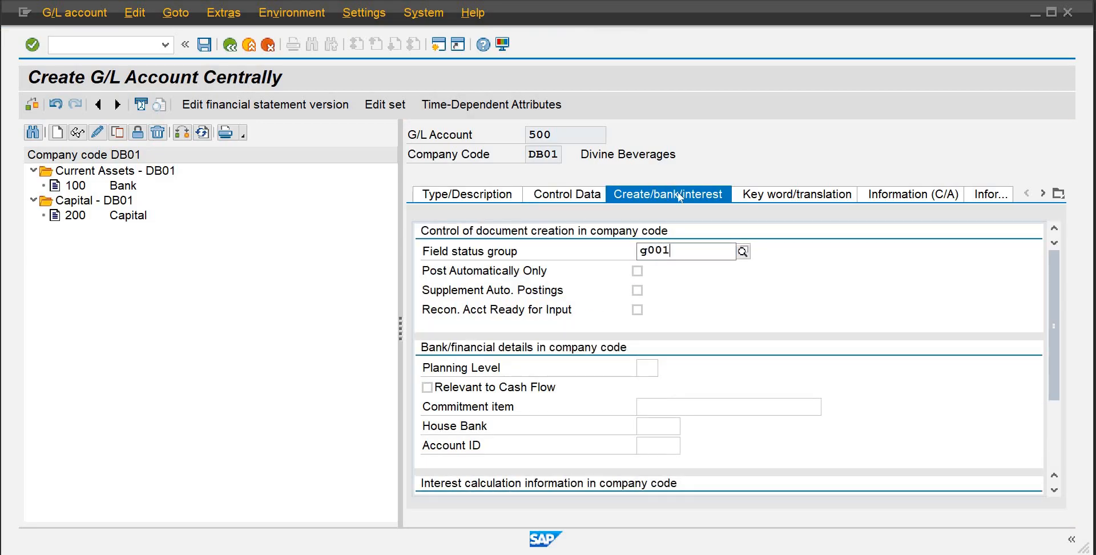
pyautogui.press('BackSpace')
pyautogui.write('4')
pyautogui.press('Return')
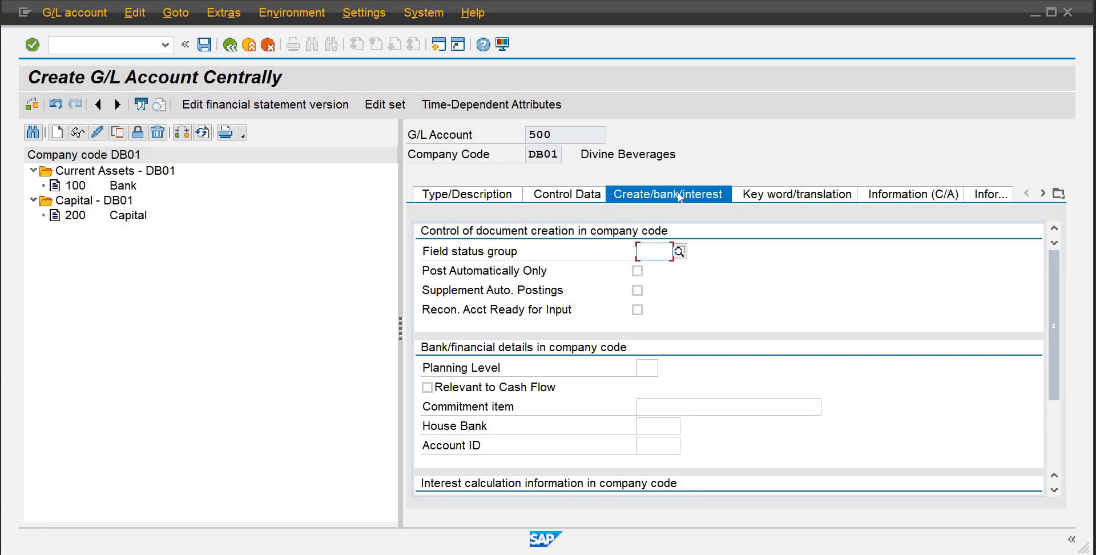
pyautogui.write('g004')
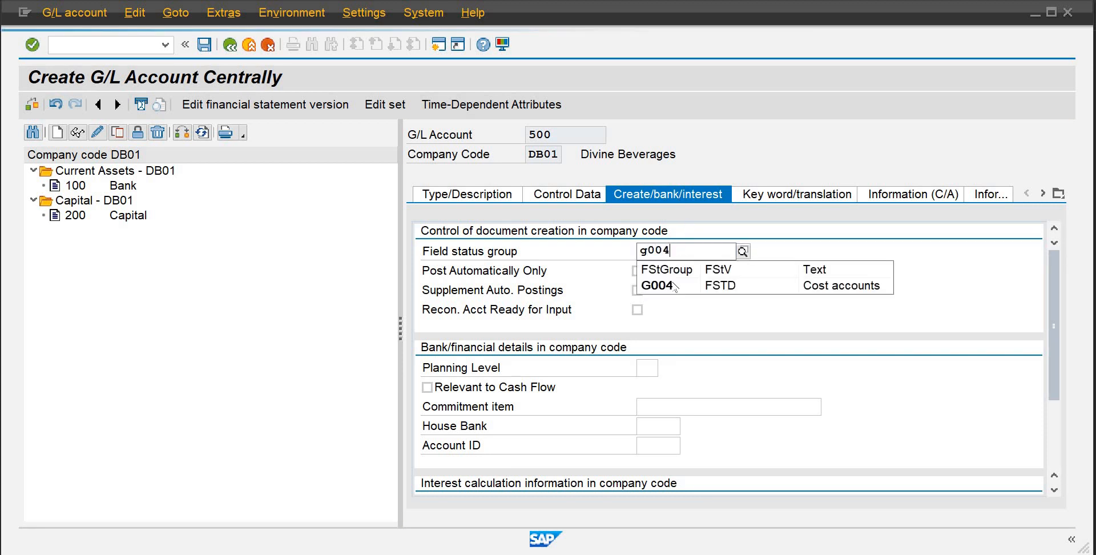
pyautogui.press('Return')
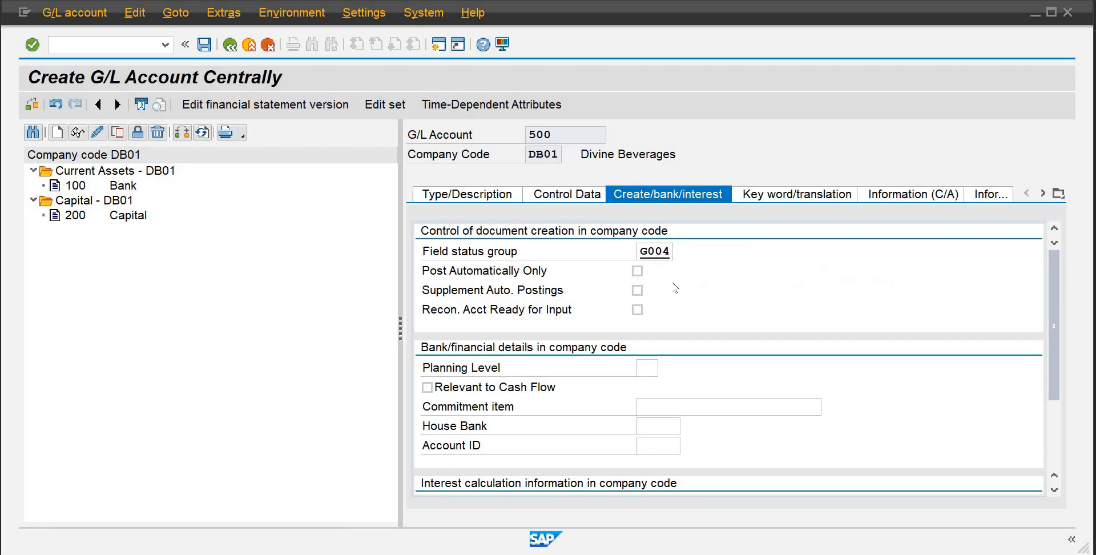
pyautogui.click(199, 49)
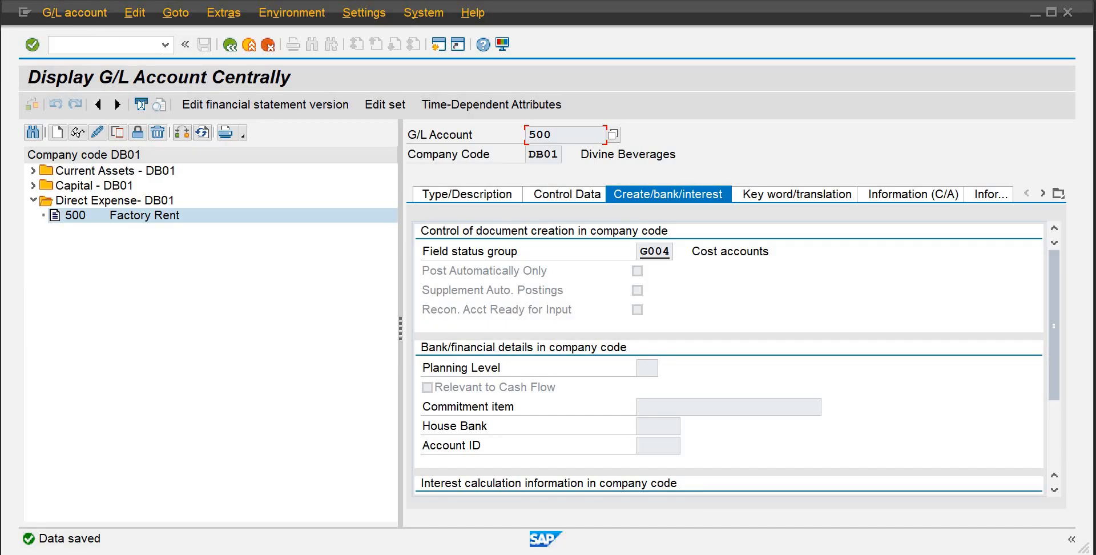
# Try to create G/L account 600 as Primary Costs or Revenue in account group Indirect Expenses - DB01
pyautogui.click(57, 133)
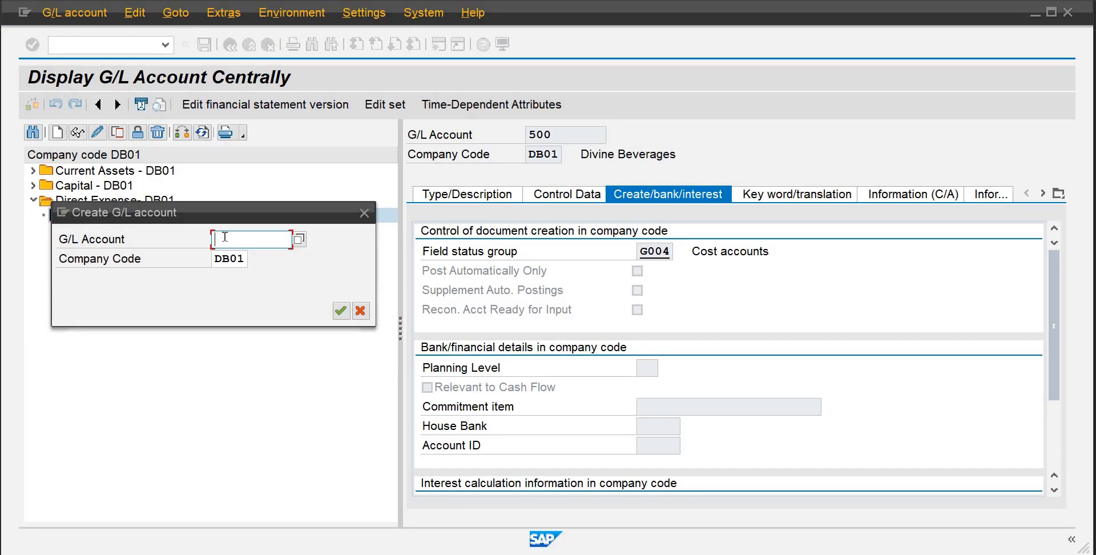
pyautogui.write('600')
pyautogui.press('Return')
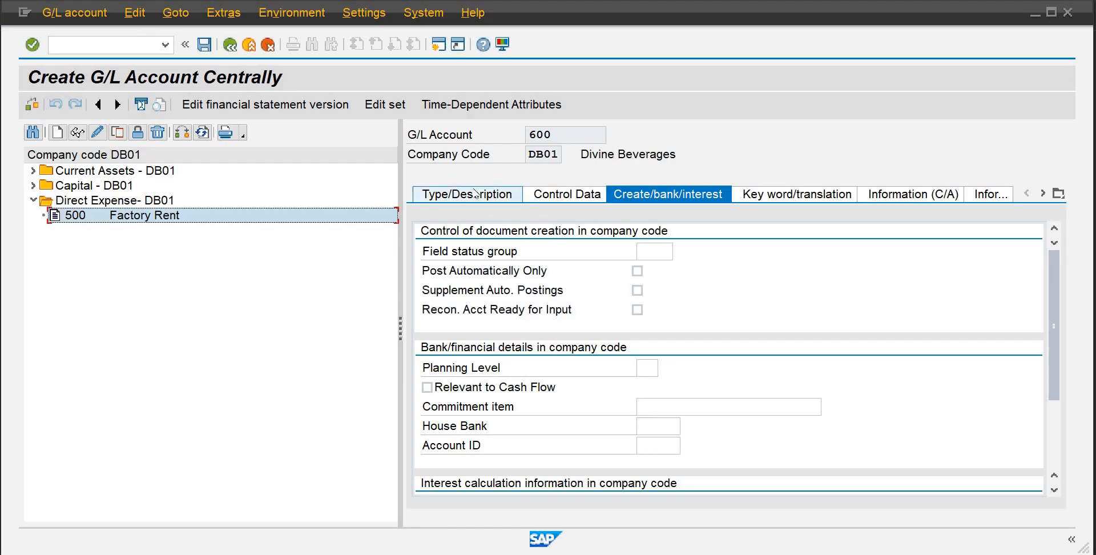
pyautogui.click(475, 194)
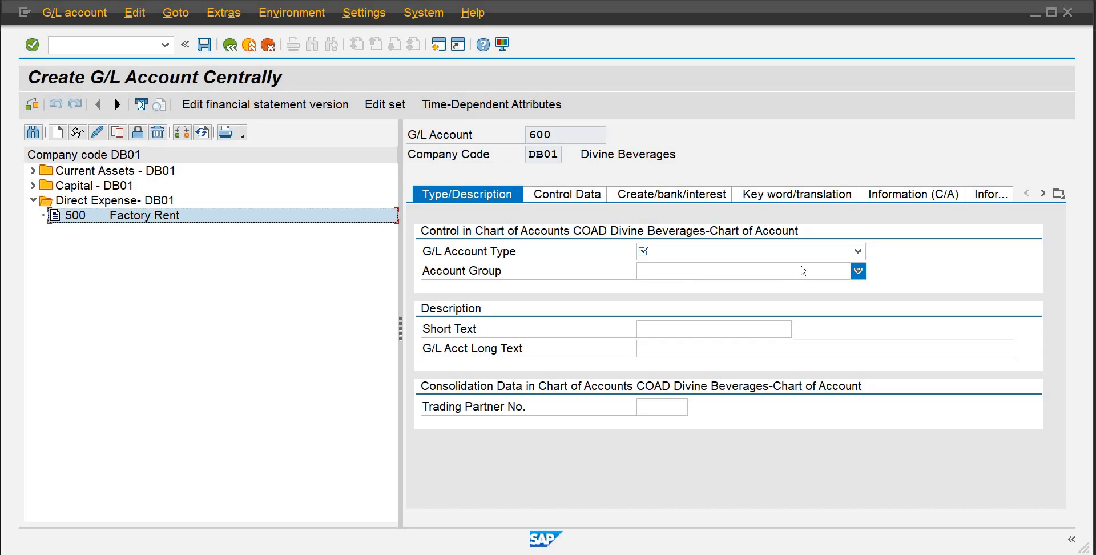
pyautogui.click(856, 251)
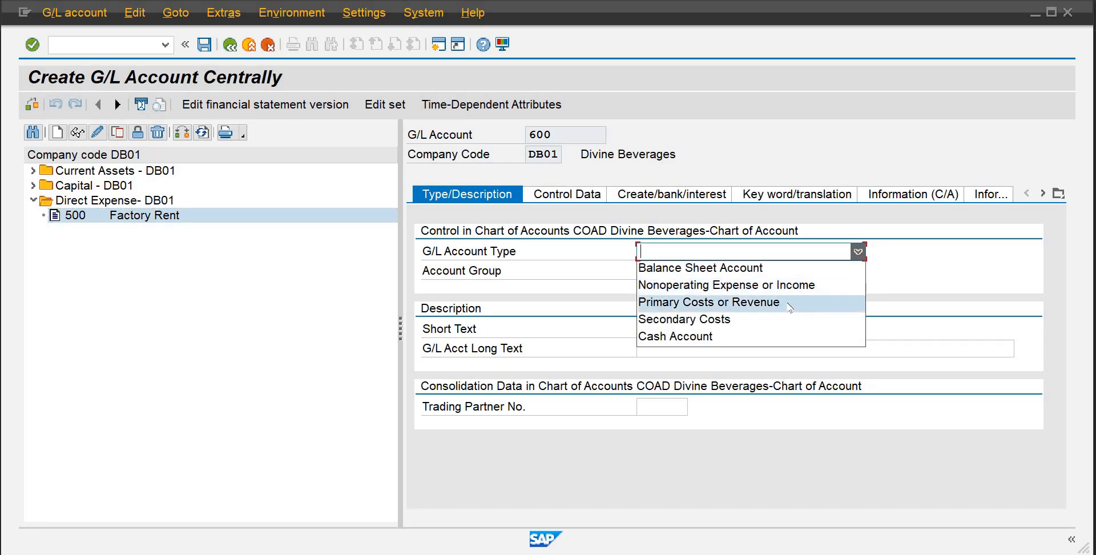
pyautogui.click(800, 303)
pyautogui.click(857, 270)
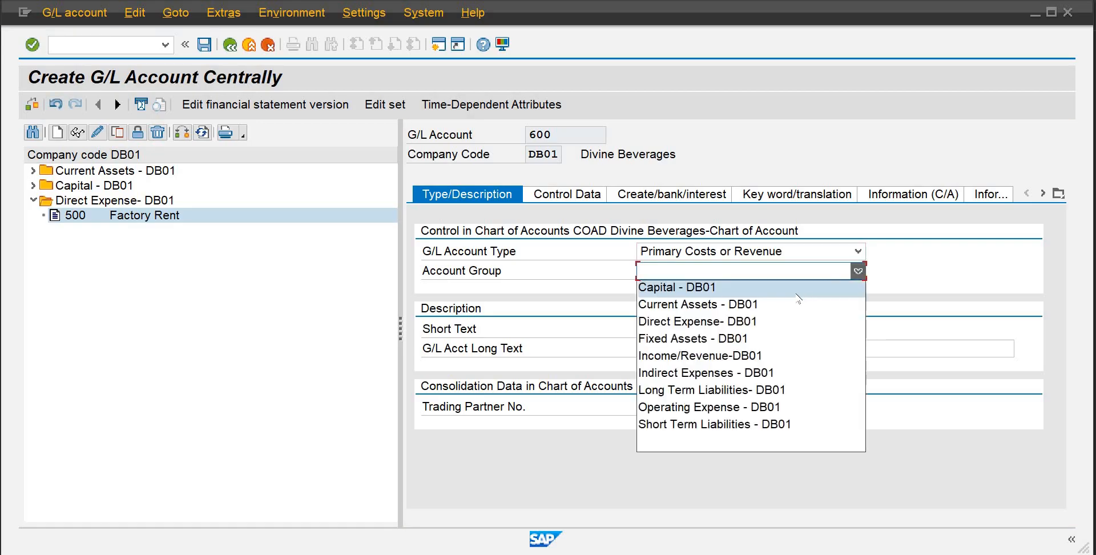
pyautogui.click(756, 375)
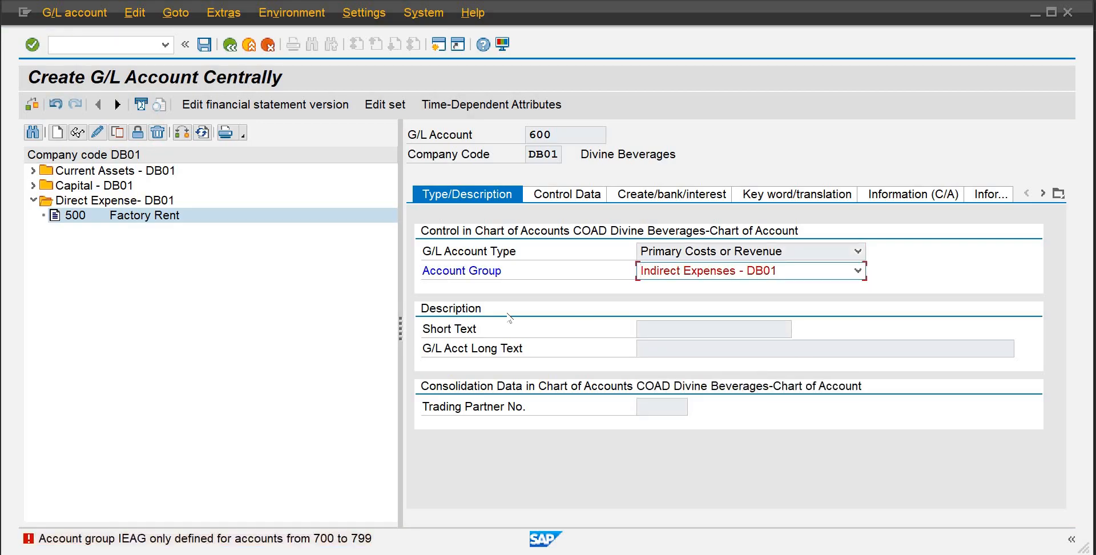
# Abandon account 600 and restart transaction FS00
pyautogui.click(266, 49)
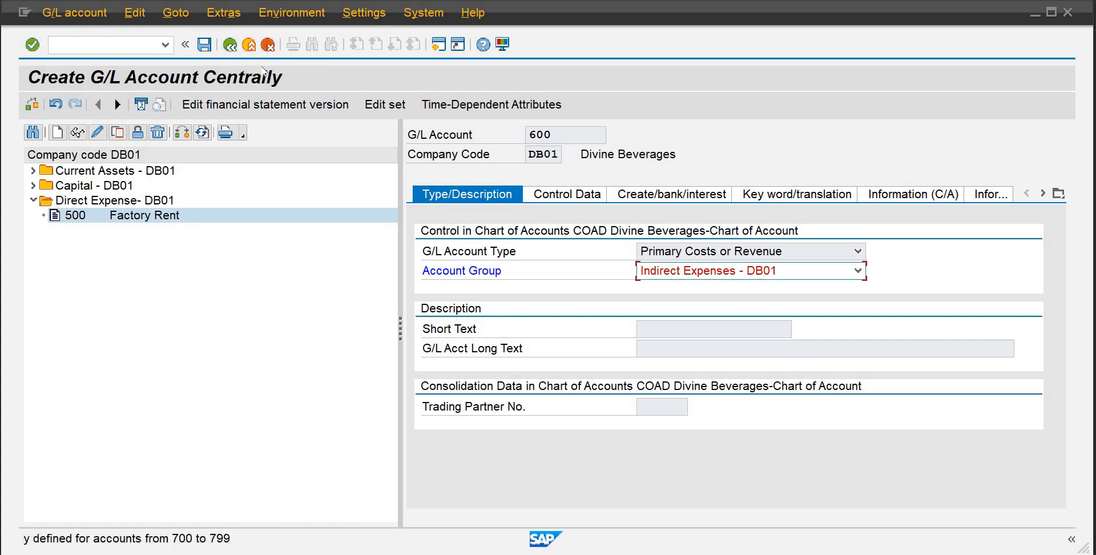
pyautogui.click(266, 49)
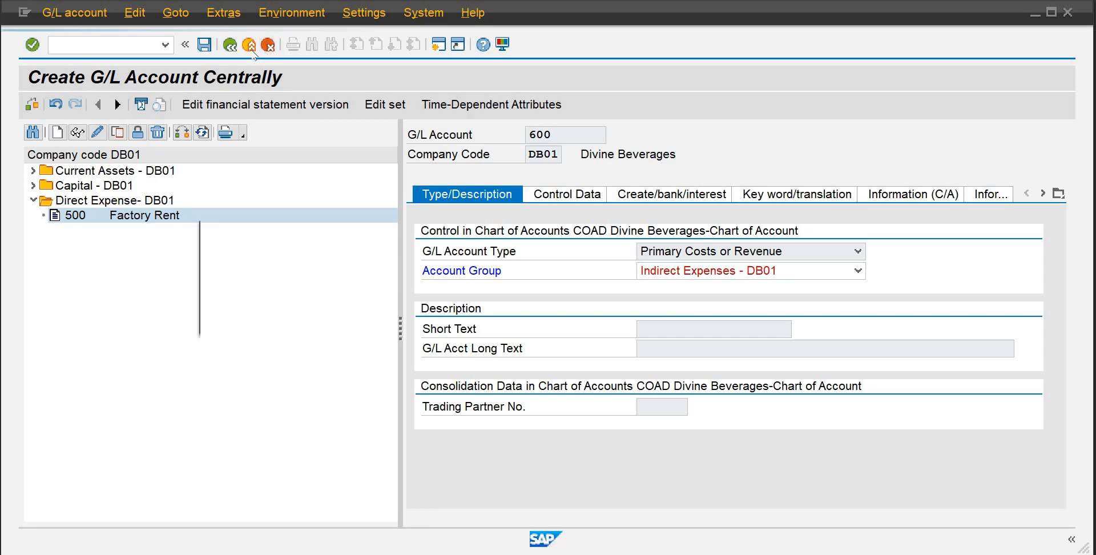
pyautogui.click(282, 320)
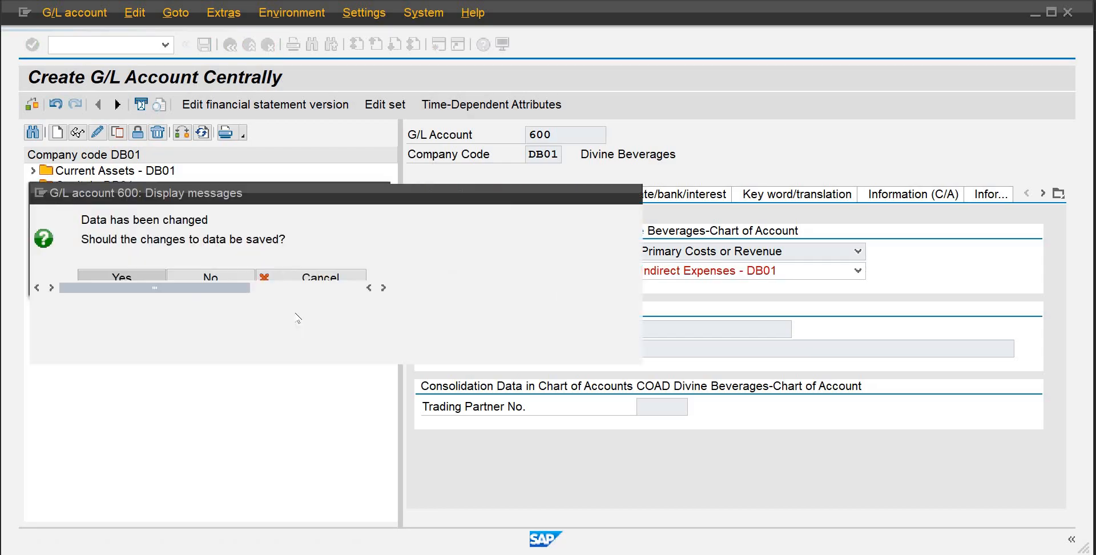
pyautogui.click(256, 348)
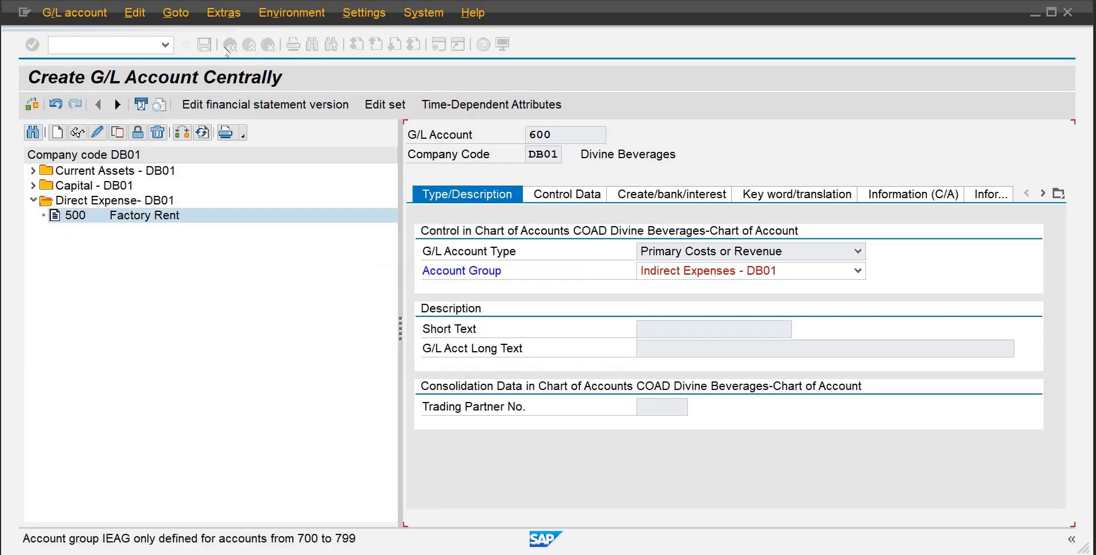
pyautogui.click(250, 44)
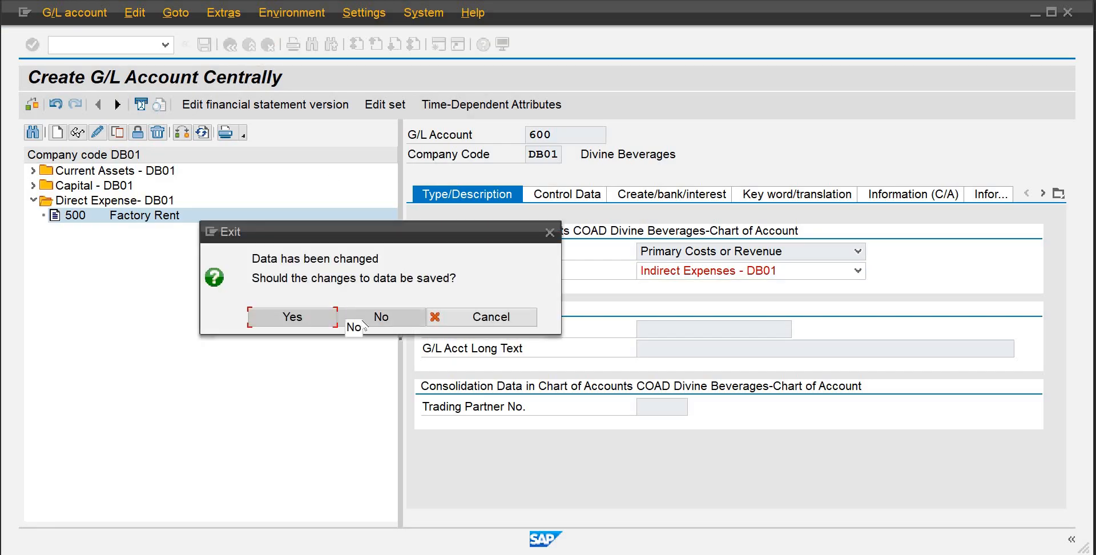
pyautogui.click(315, 321)
pyautogui.click(628, 349)
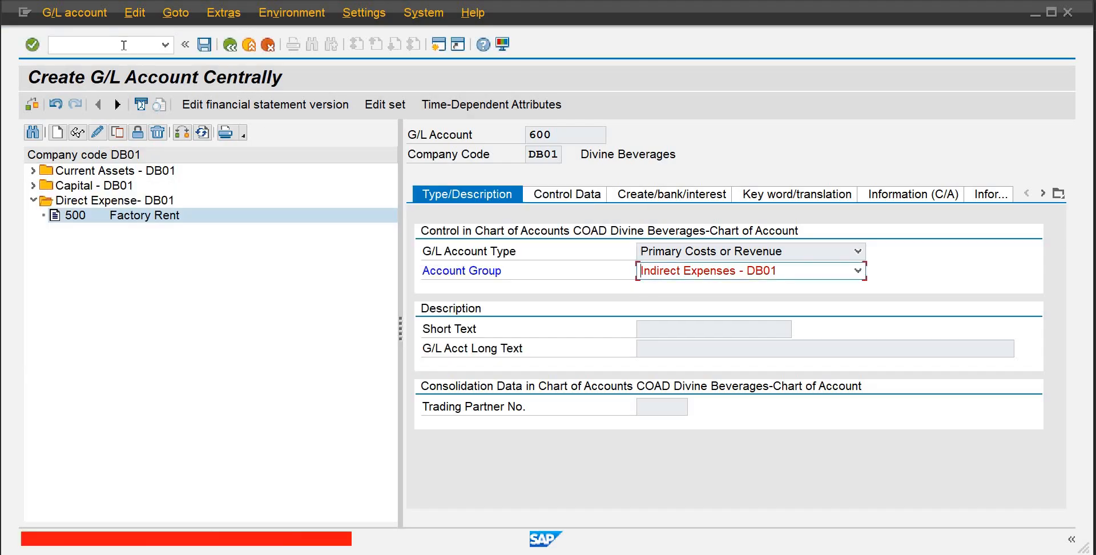
pyautogui.click(123, 45)
pyautogui.write('/nfs00')
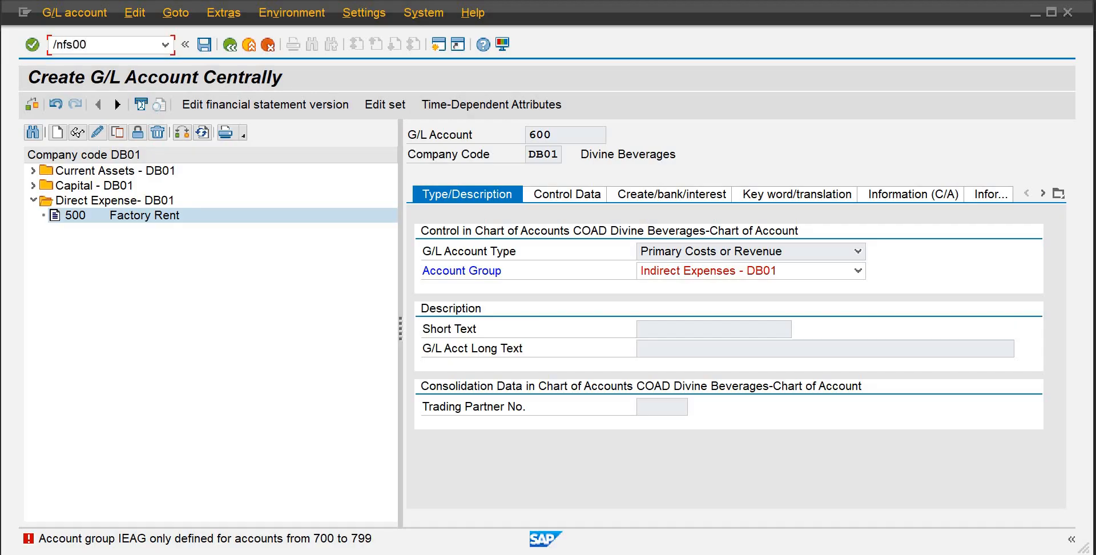
pyautogui.press('Return')
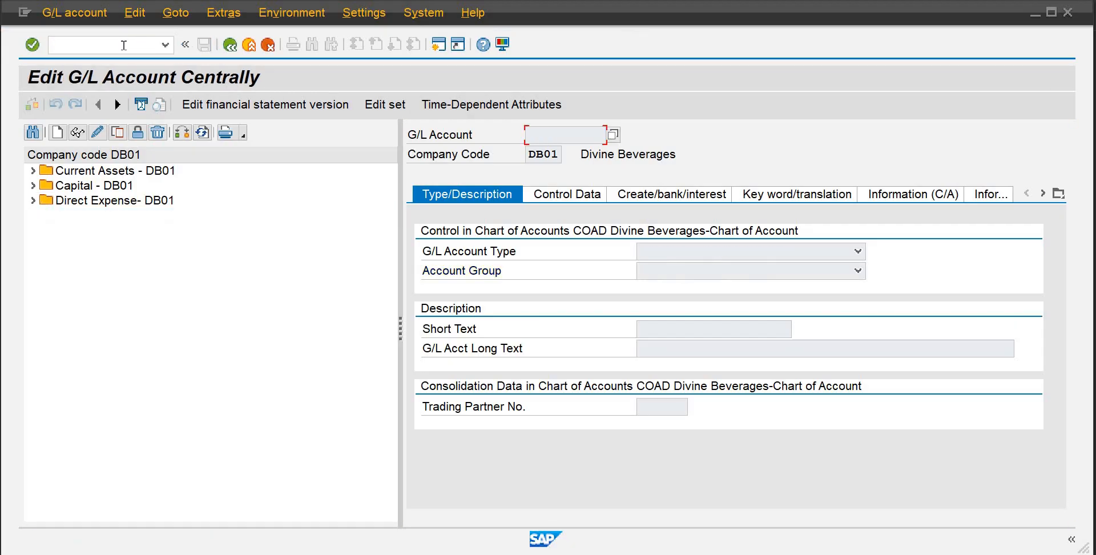
# Start creating G/L account 700 as Primary Costs or Revenue in account group Indirect Expenses - DB01
pyautogui.click(58, 132)
pyautogui.write('700')
pyautogui.press('Return')
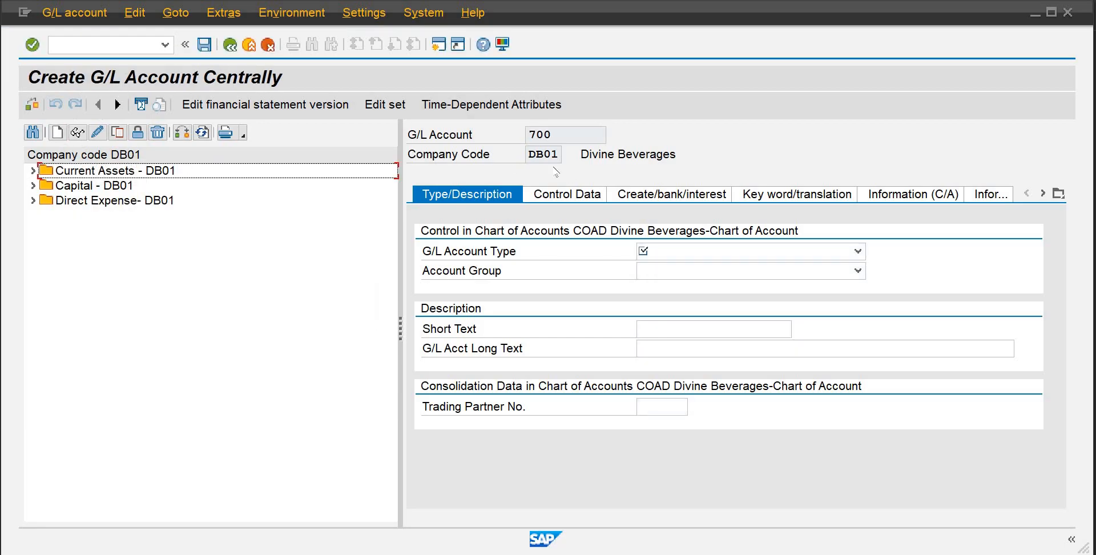
pyautogui.click(856, 251)
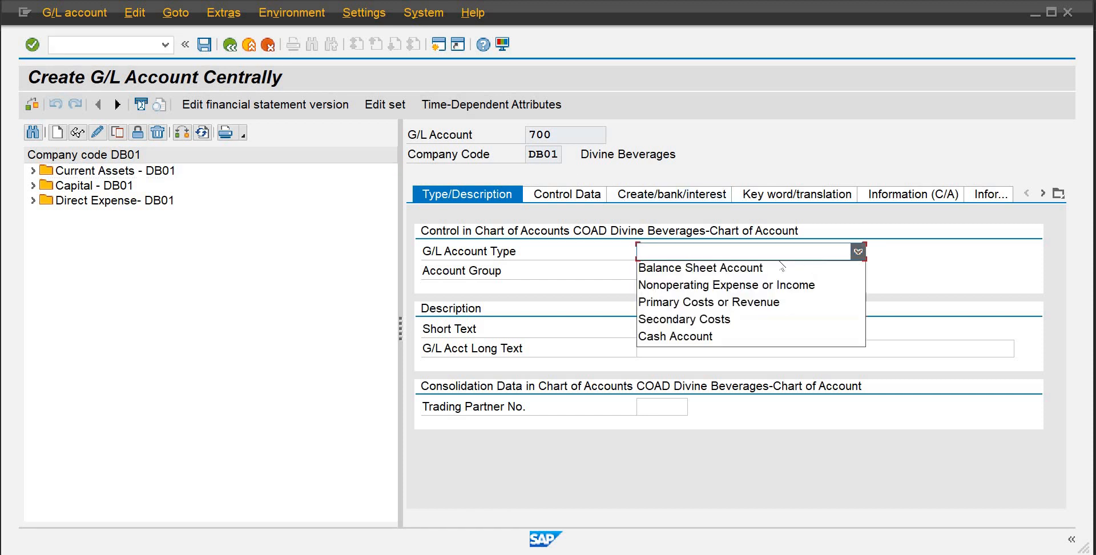
pyautogui.click(737, 303)
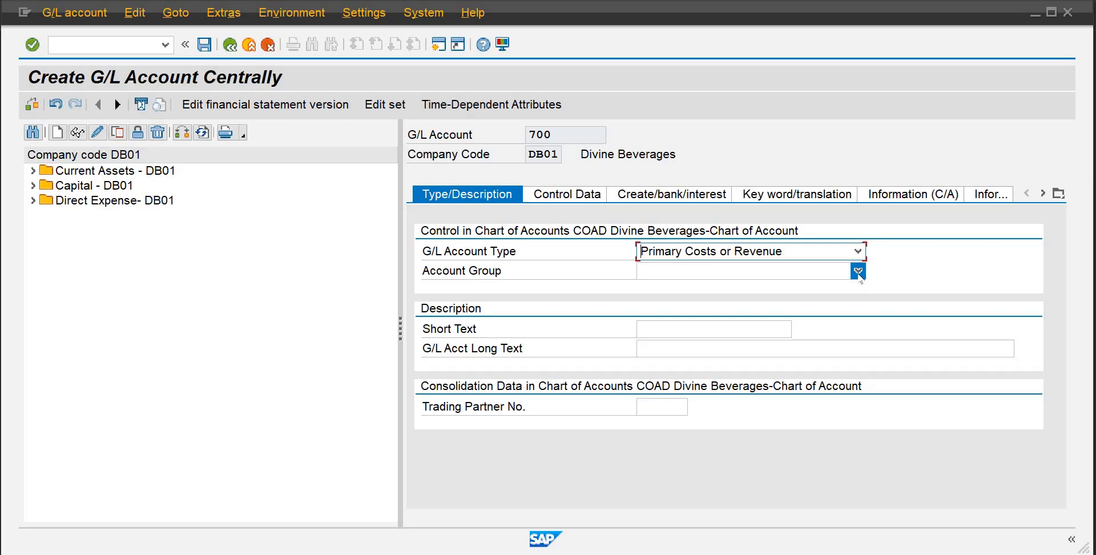
pyautogui.click(858, 271)
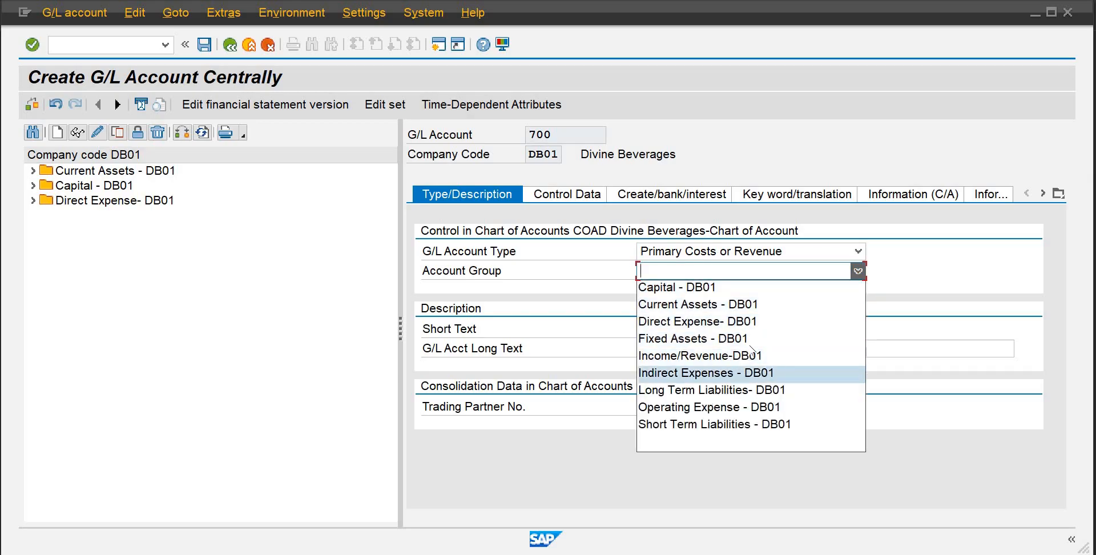
pyautogui.click(748, 372)
# Enter Legal Charges as both the short text and the G/L account long text
pyautogui.click(721, 327)
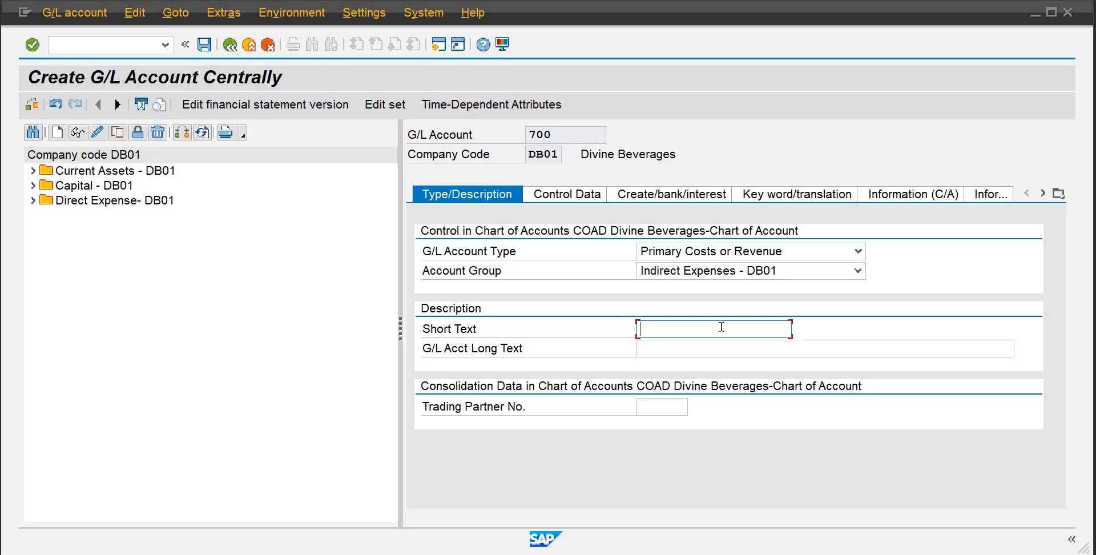
pyautogui.write('Le')
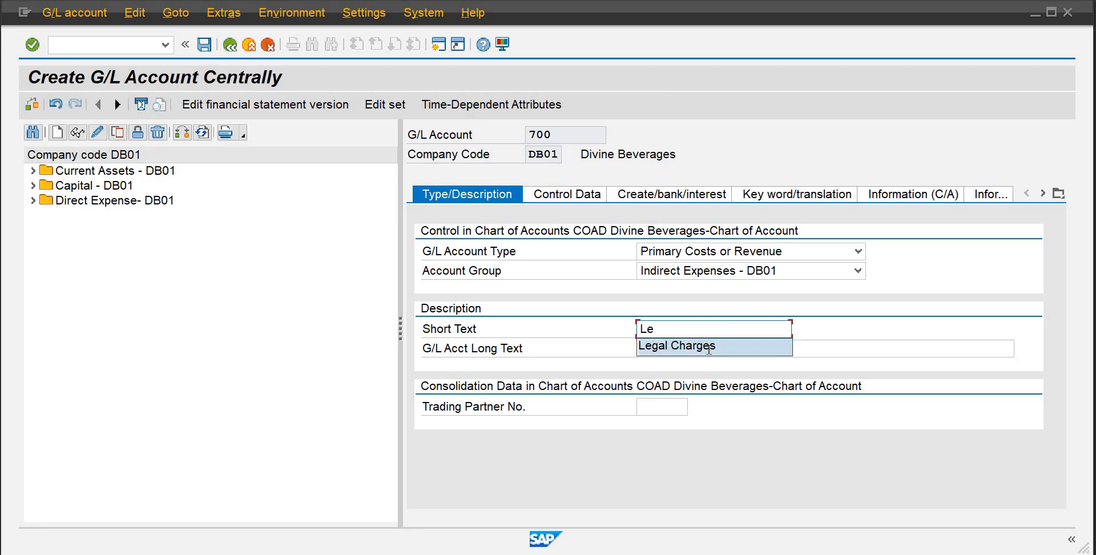
pyautogui.click(708, 346)
pyautogui.click(708, 350)
pyautogui.write('legal')
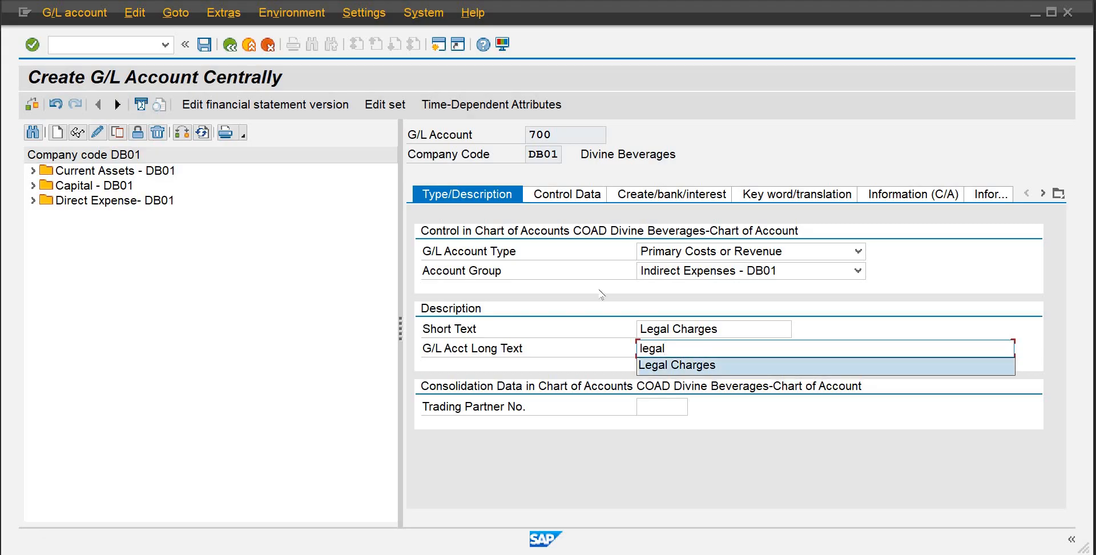
pyautogui.press('Return')
pyautogui.click(570, 196)
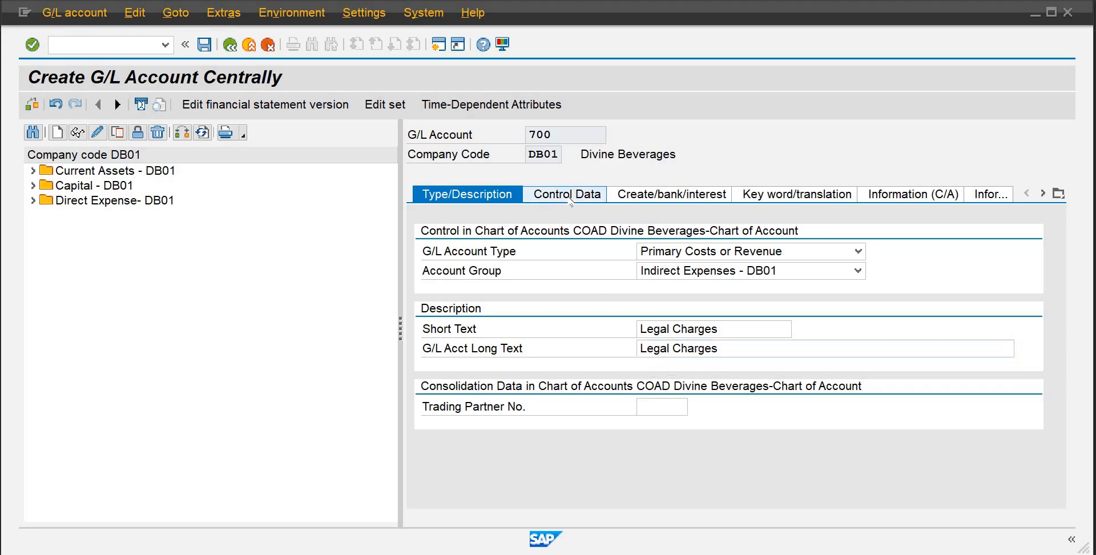
# In the control data, tick Balances in Local Crcy Only and set the sort key to 008 Cost center
pyautogui.click(637, 270)
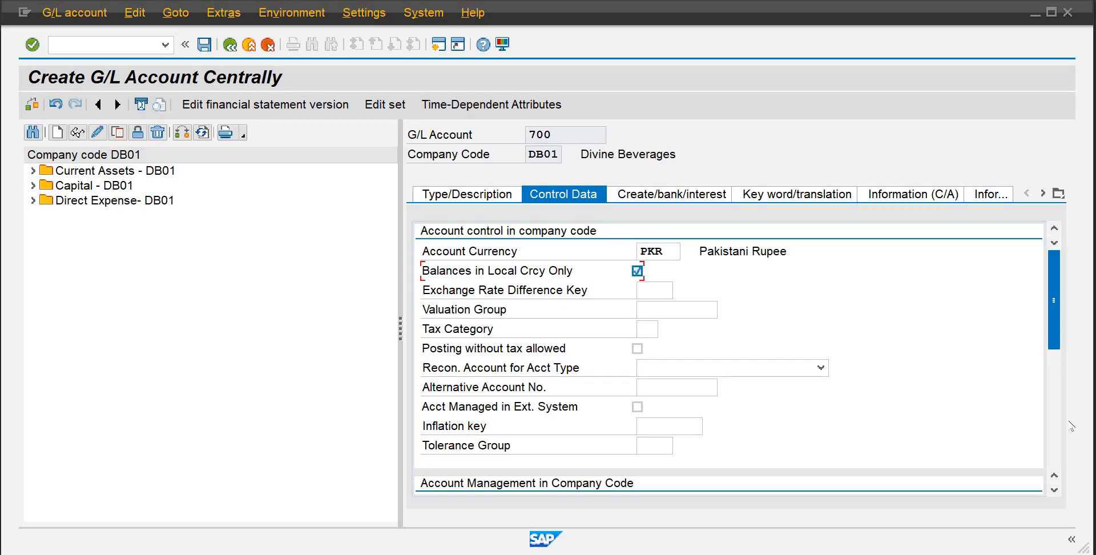
pyautogui.scroll(-5, 1071, 415)
pyautogui.click(646, 302)
pyautogui.write('008')
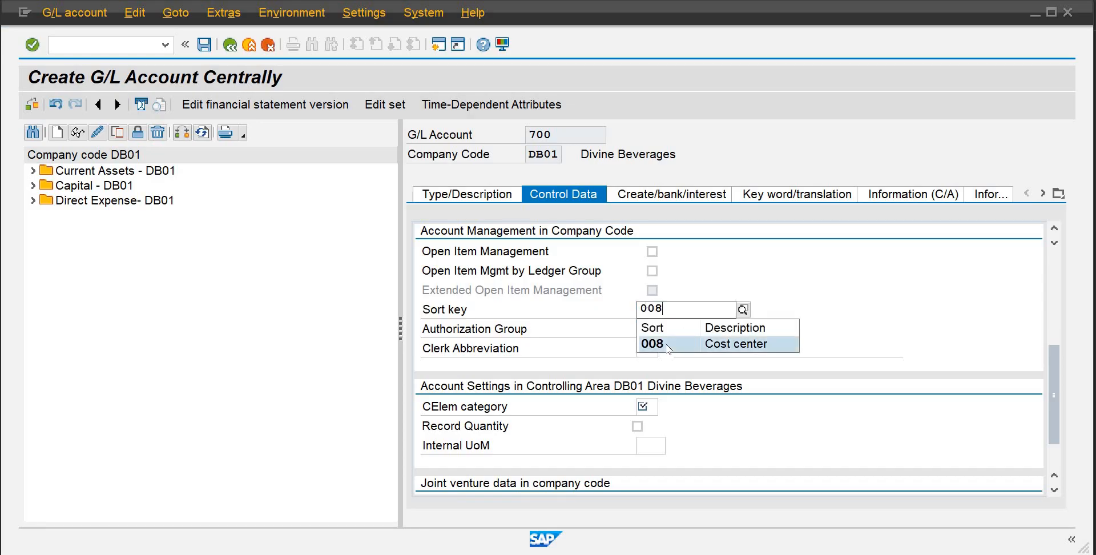
pyautogui.click(665, 344)
# Set the cost element category to 1, Primary costs/cost-reducing revenues
pyautogui.click(649, 411)
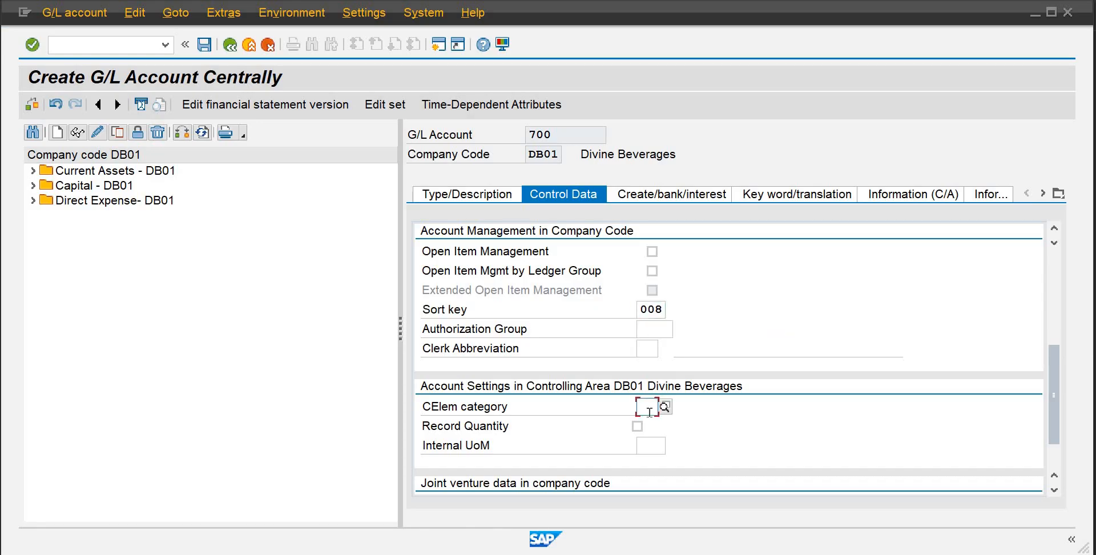
pyautogui.write('1')
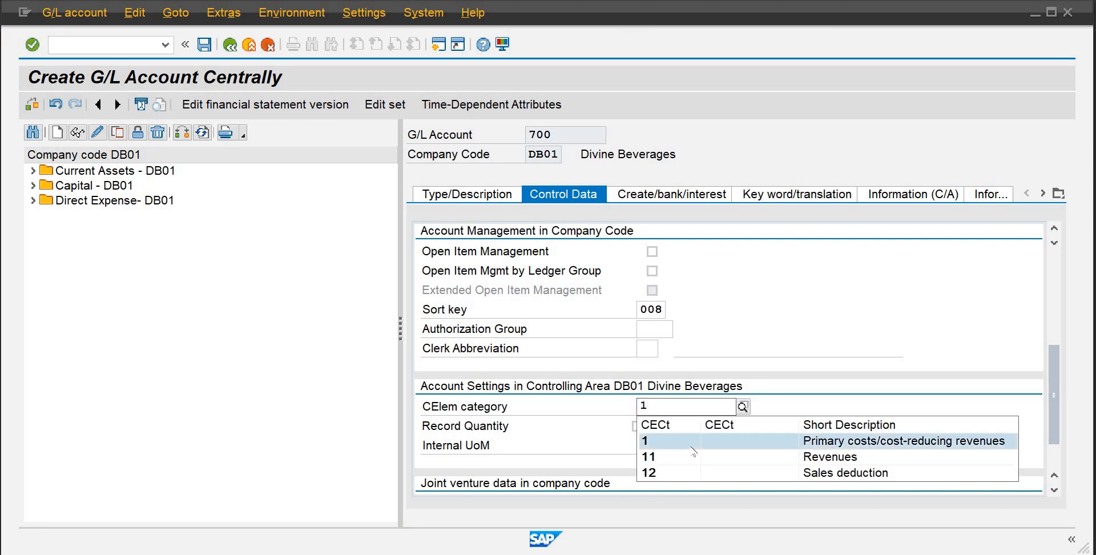
pyautogui.click(690, 445)
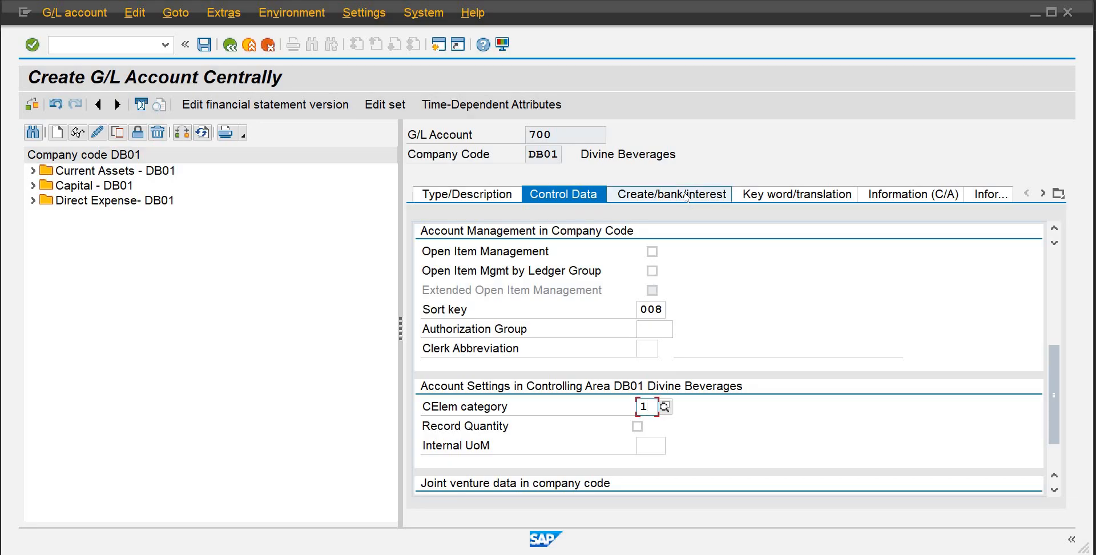
# Set the field status group to G004 and save G/L account 700
pyautogui.write('g004')
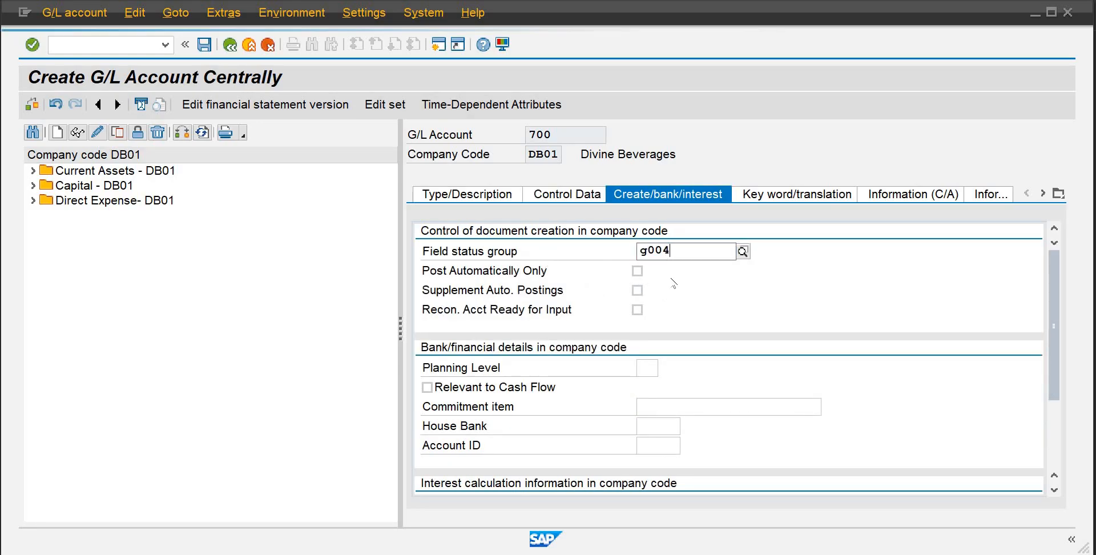
pyautogui.click(674, 287)
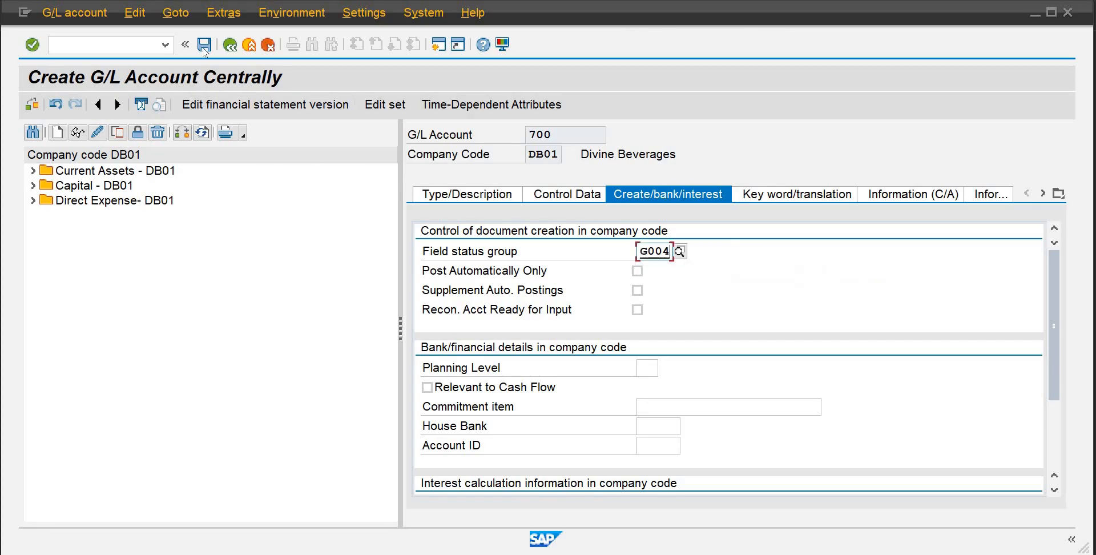
pyautogui.click(204, 46)
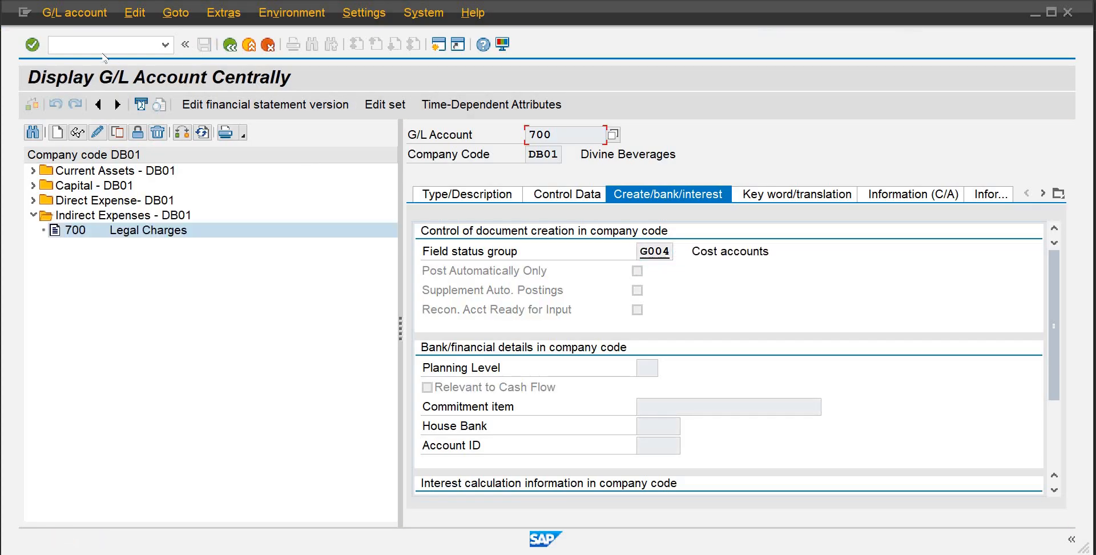
# Begin entering a new transaction code in the command field
pyautogui.write('/n')
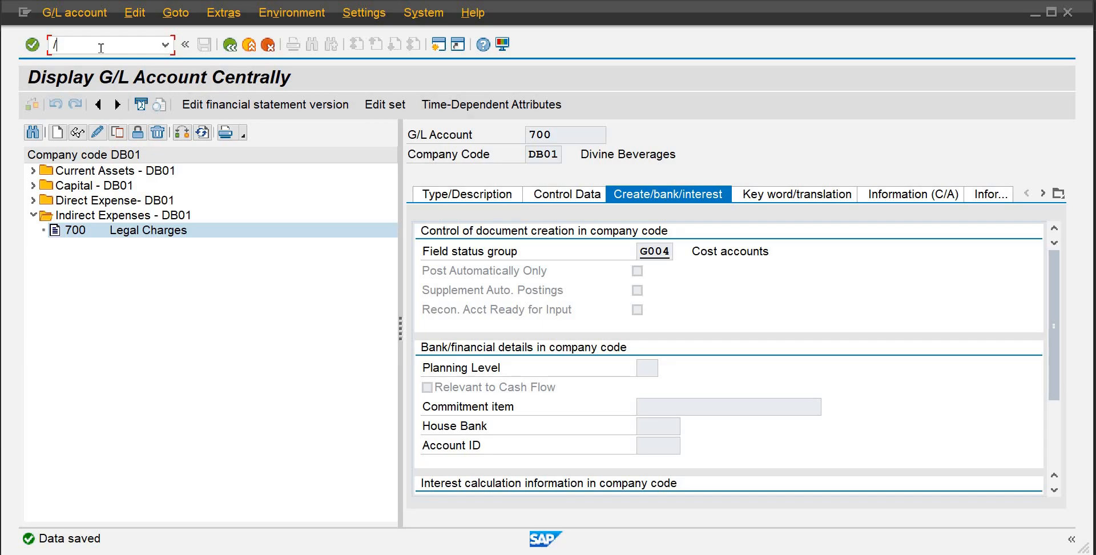
pyautogui.write('n')
pyautogui.press('Return')
pyautogui.click(101, 48)
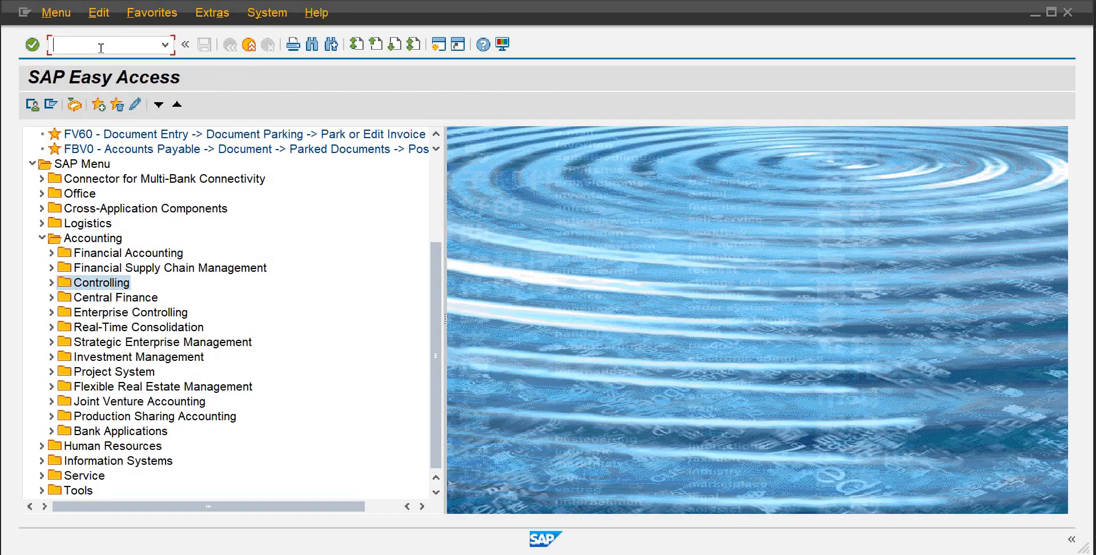
pyautogui.write('omwd')
pyautogui.press('Return')
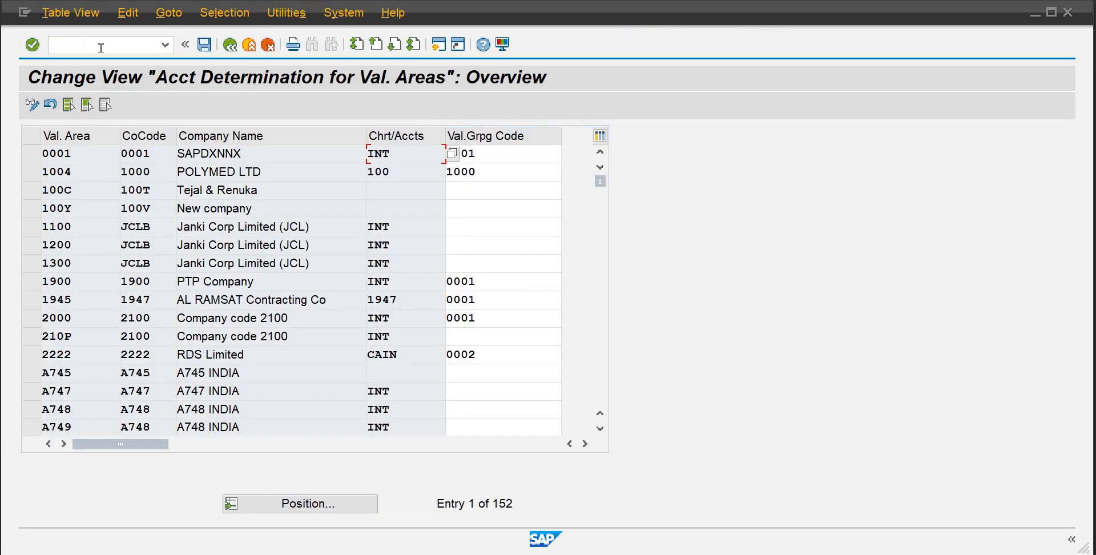
pyautogui.click(100, 48)
pyautogui.write('/n')
pyautogui.press('Return')
# Open the default account assignment settings for cost elements with transaction OKB9
pyautogui.click(101, 48)
pyautogui.write('okb9')
pyautogui.press('Return')
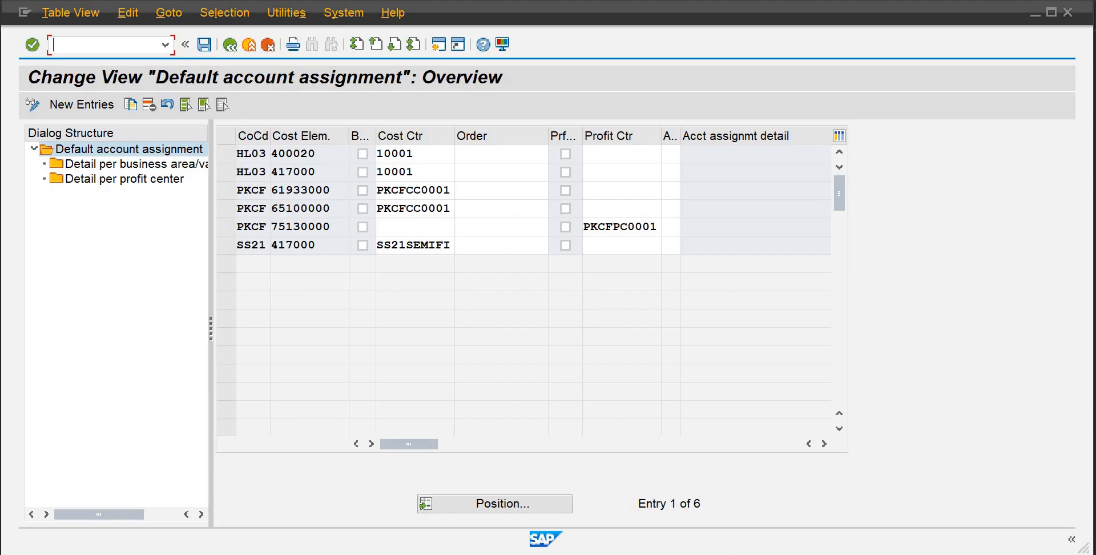
pyautogui.click(721, 510)
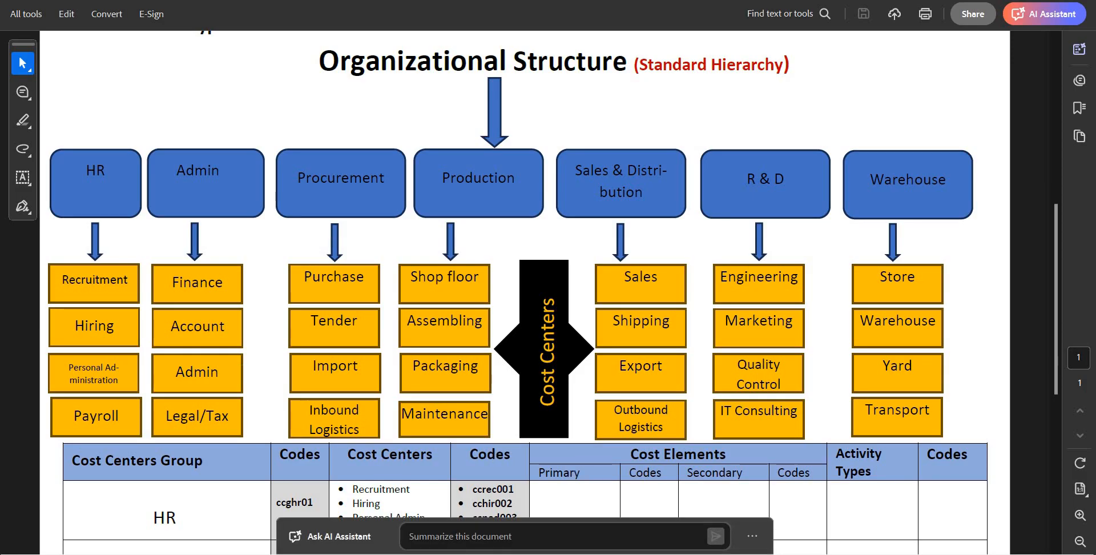
pyautogui.click(674, 497)
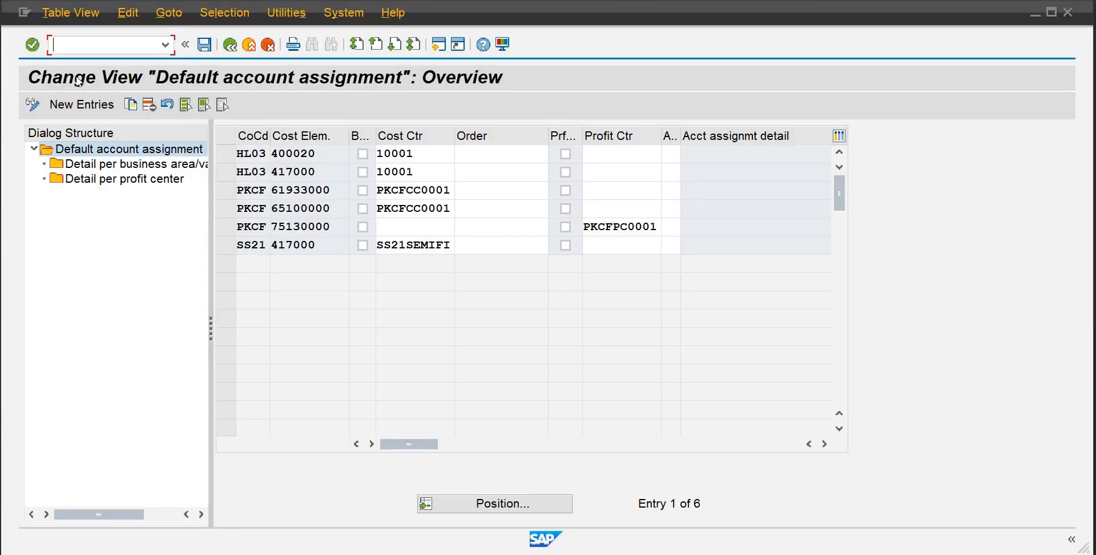
# Add a new default account assignment entry for company code DB01 and cost element 700
pyautogui.click(81, 105)
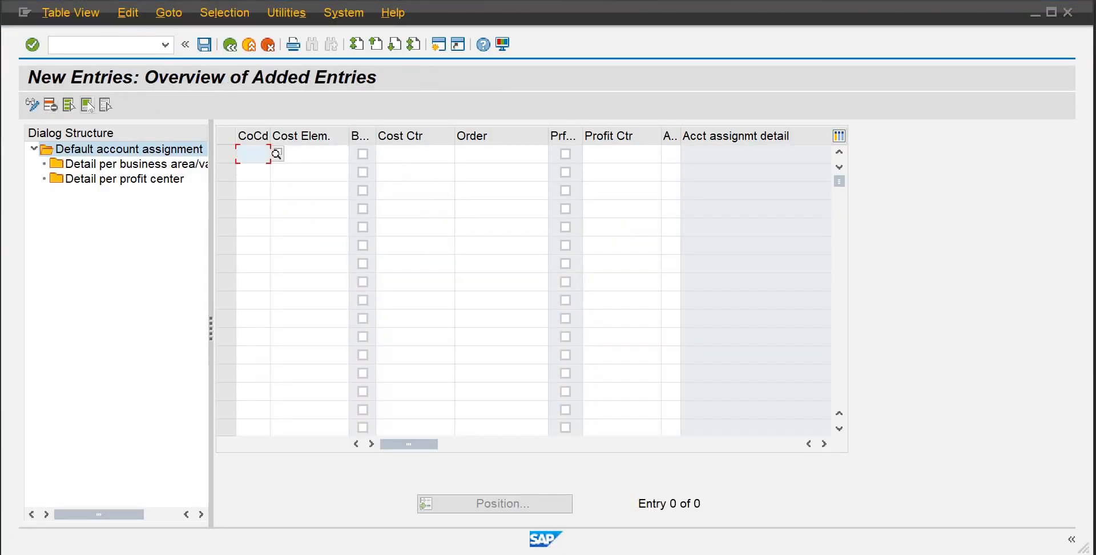
pyautogui.write('01')
pyautogui.press('Return')
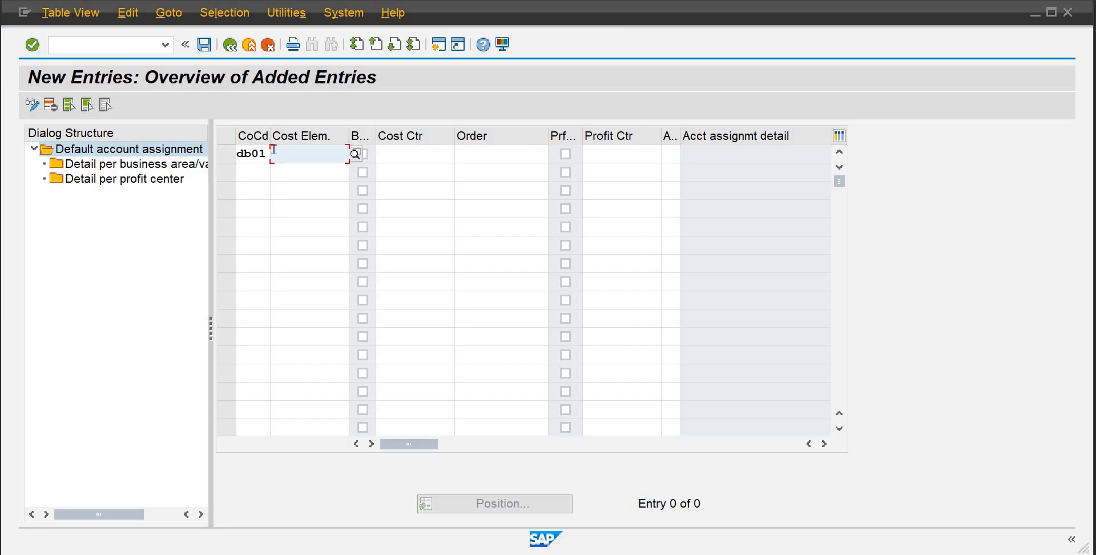
pyautogui.write('700')
pyautogui.press('Tab')
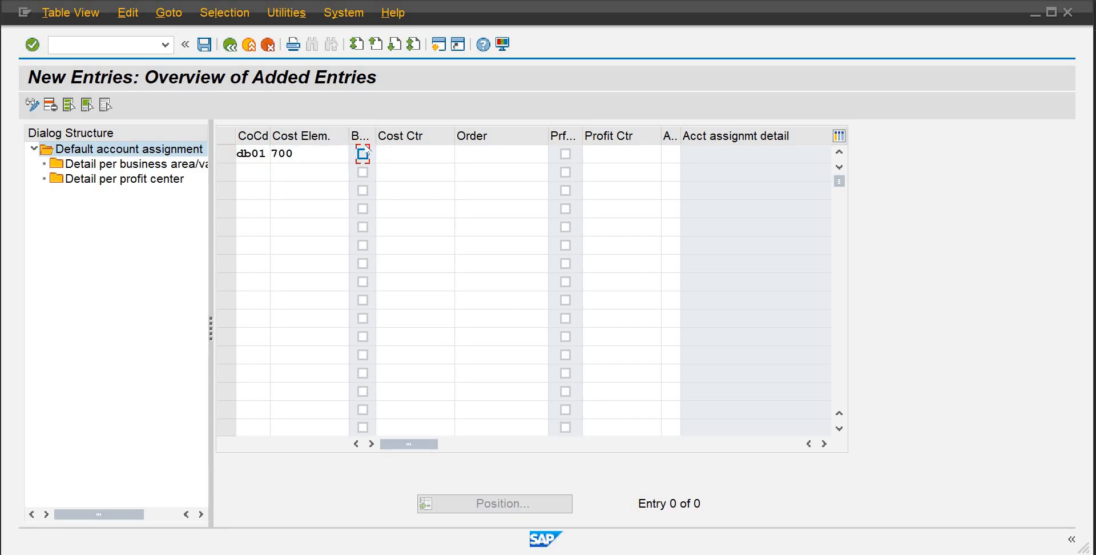
# Assign cost center 2003 ADMIN to the cost element 700 entry using the search help
pyautogui.click(398, 152)
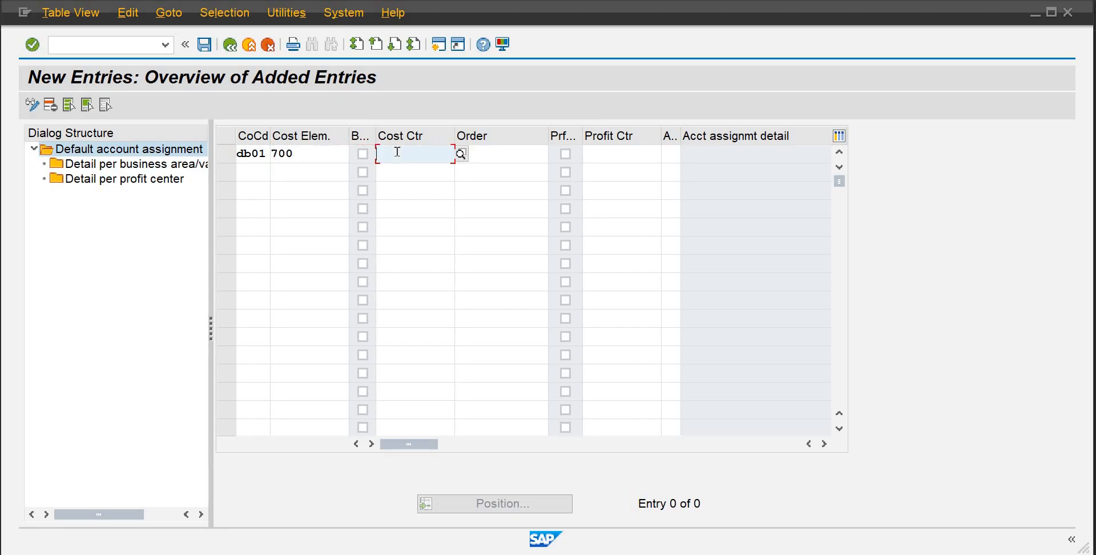
pyautogui.click(461, 153)
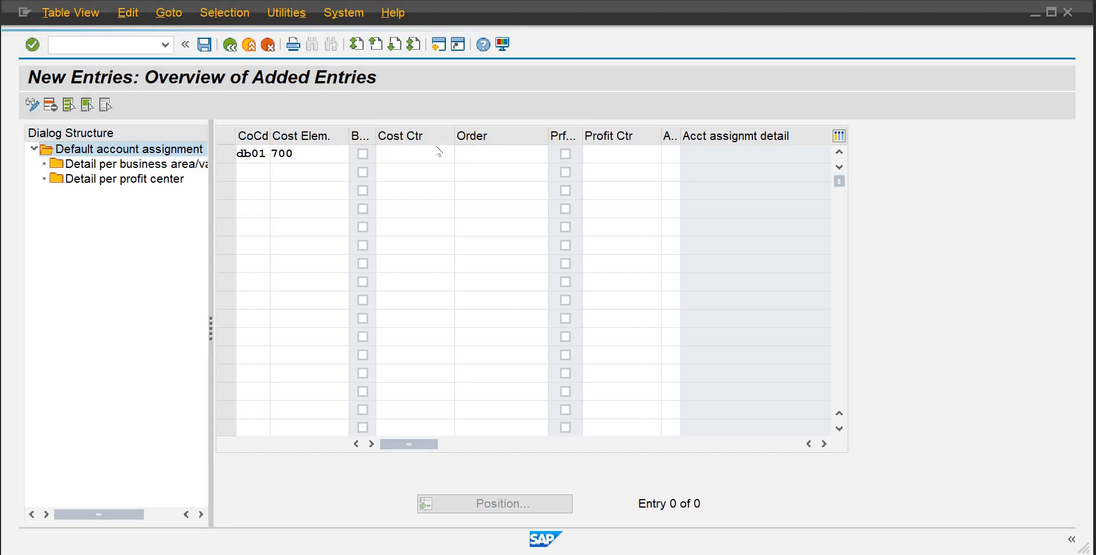
pyautogui.click(484, 409)
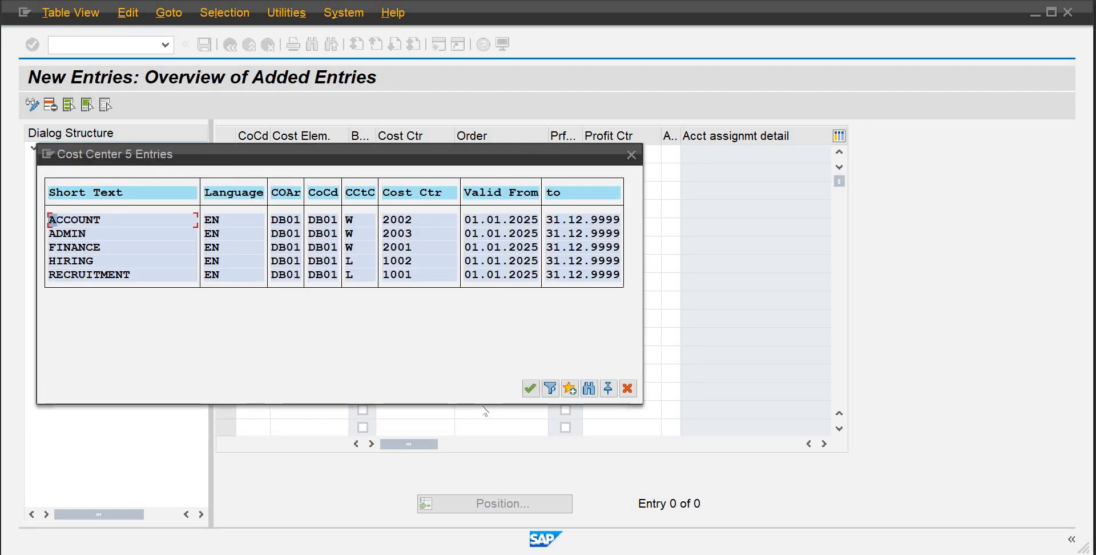
pyautogui.moveTo(394, 154); pyautogui.dragTo(496, 80)
pyautogui.doubleClick(506, 161)
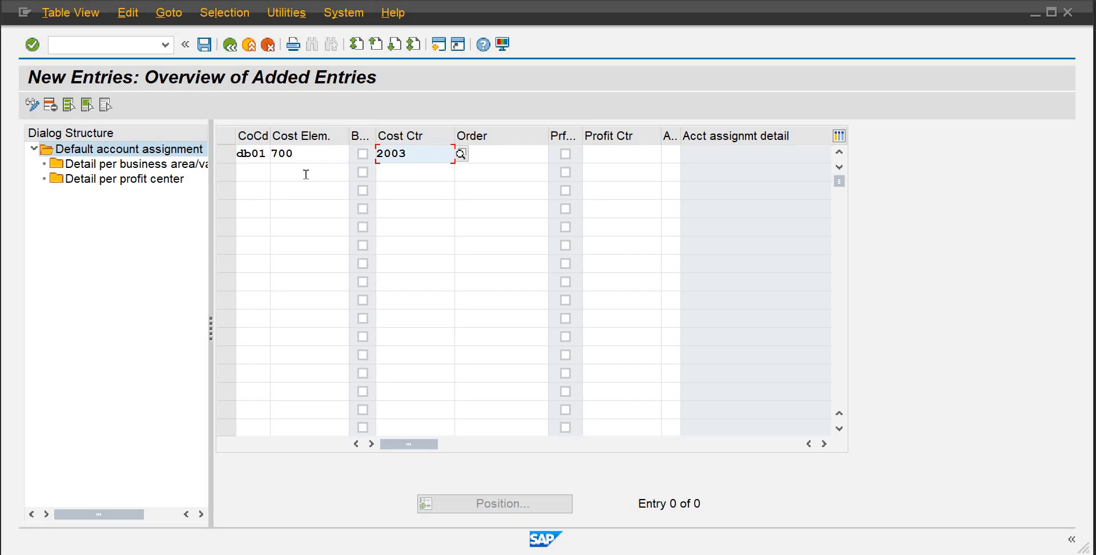
# Confirm the entry and save the default account assignment
pyautogui.click(306, 174)
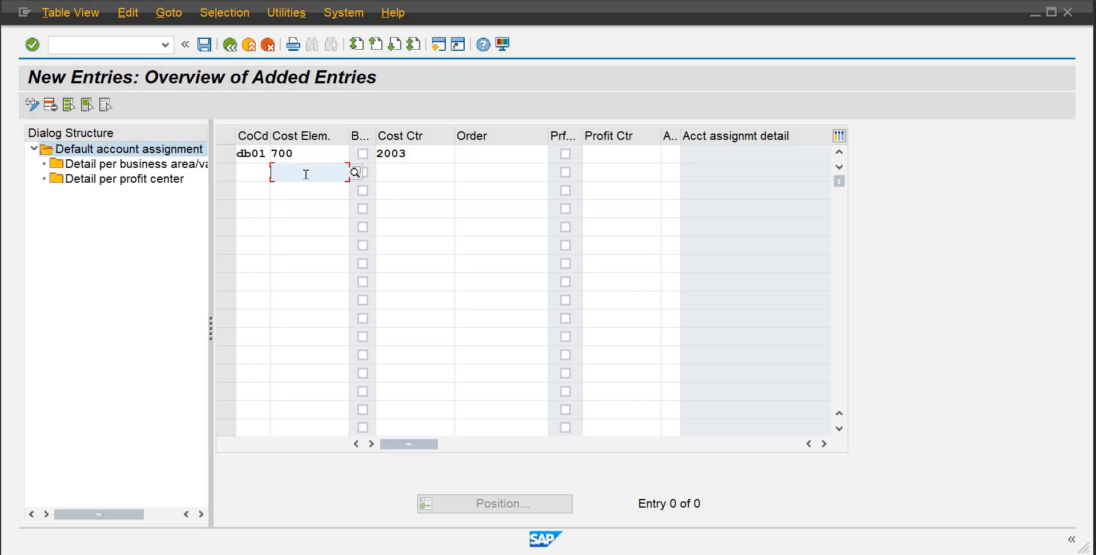
pyautogui.press('Return')
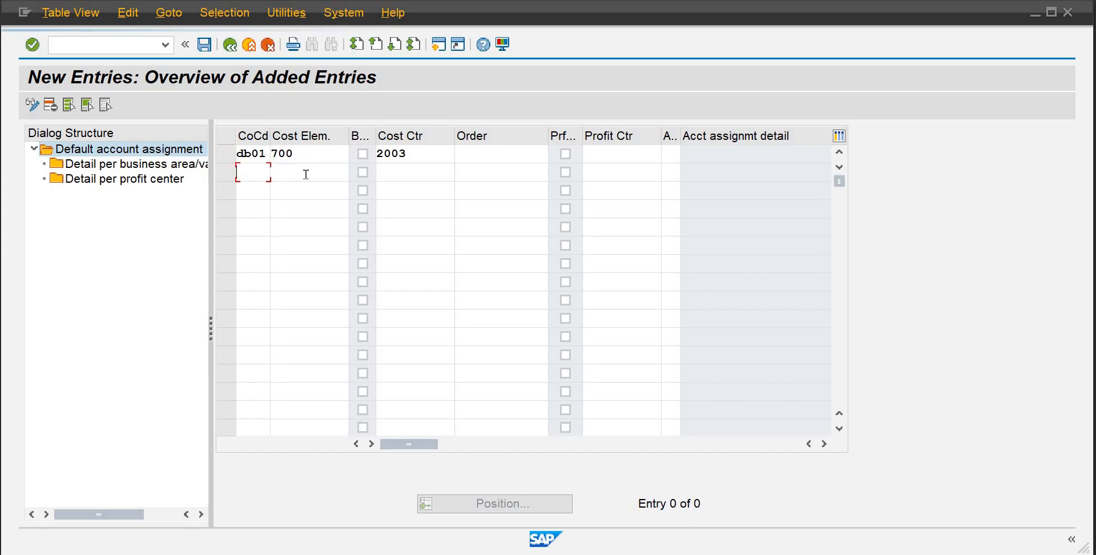
pyautogui.click(205, 46)
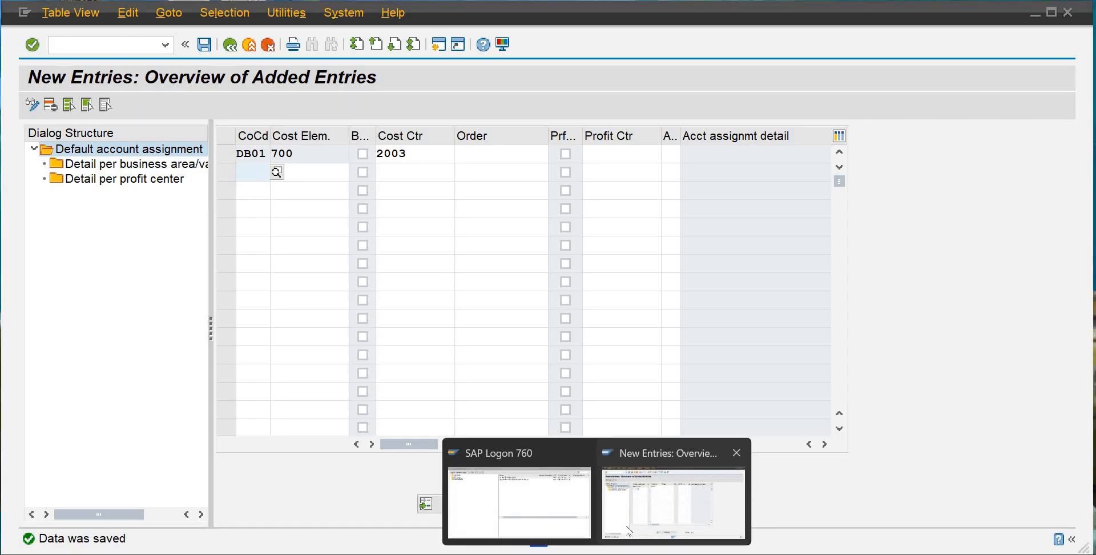
# Switch to the organizational structure PDF to review the cost center plan
pyautogui.click(440, 50)
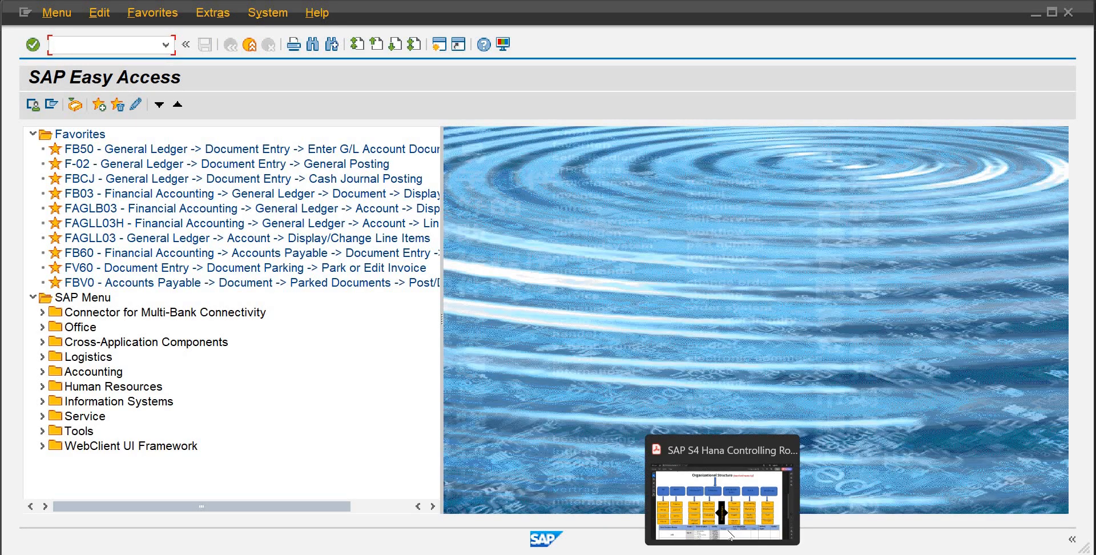
pyautogui.click(736, 496)
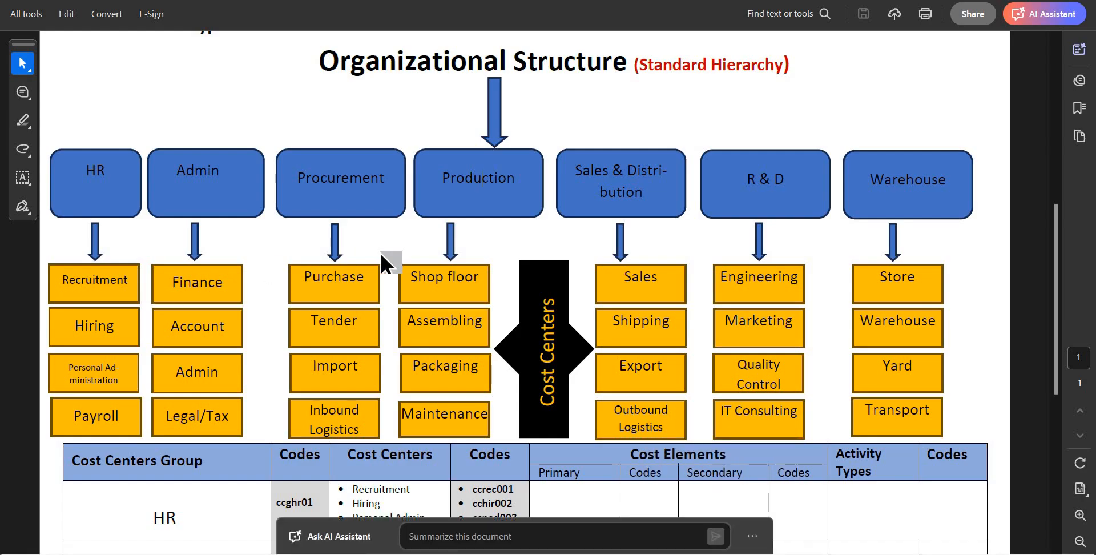
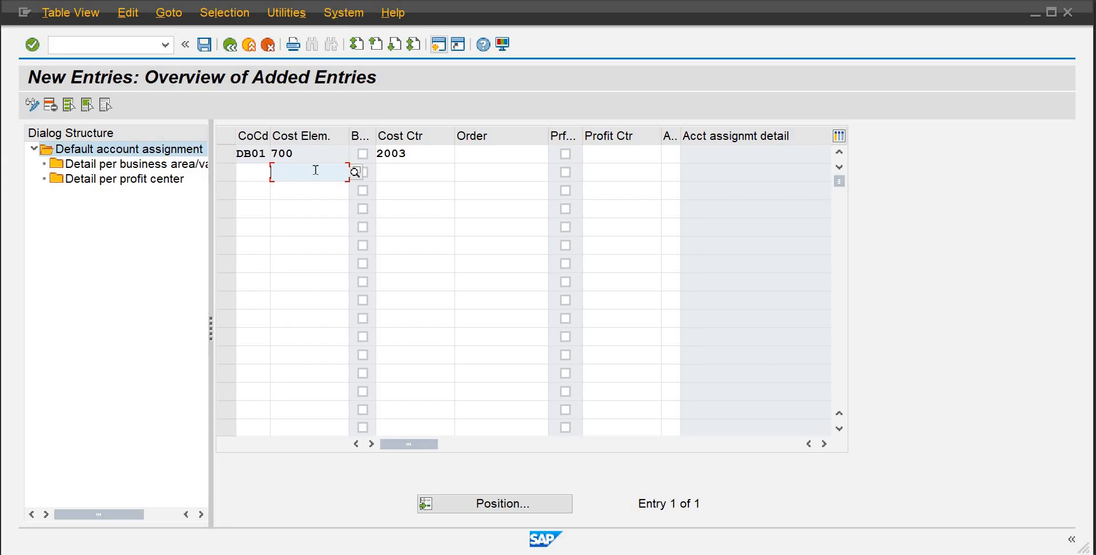
# Leave the default account assignment table and open FB50 Enter G/L Account Document from the General Ledger menu
pyautogui.click(125, 44)
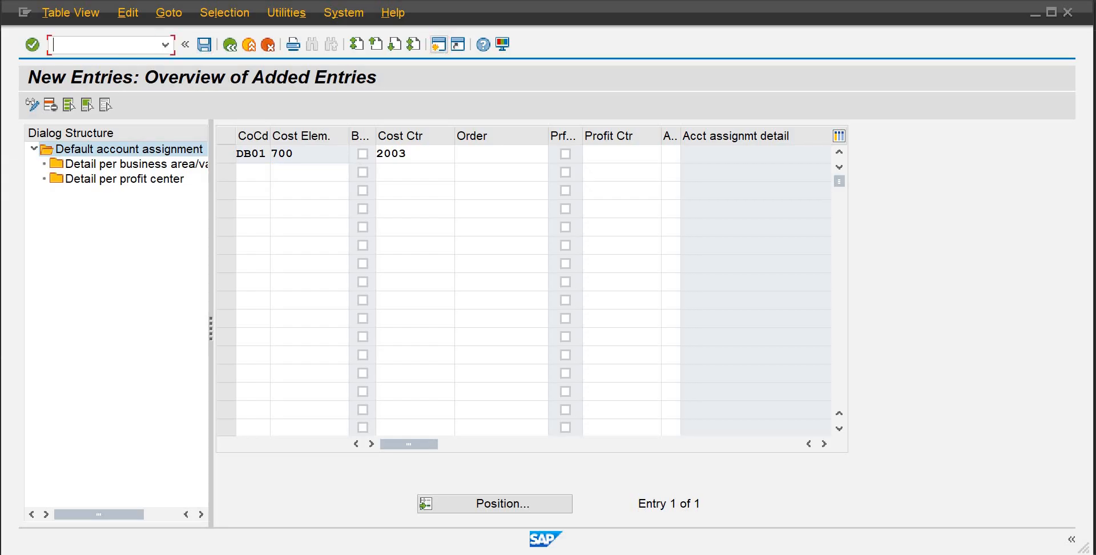
pyautogui.write('/n')
pyautogui.press('Return')
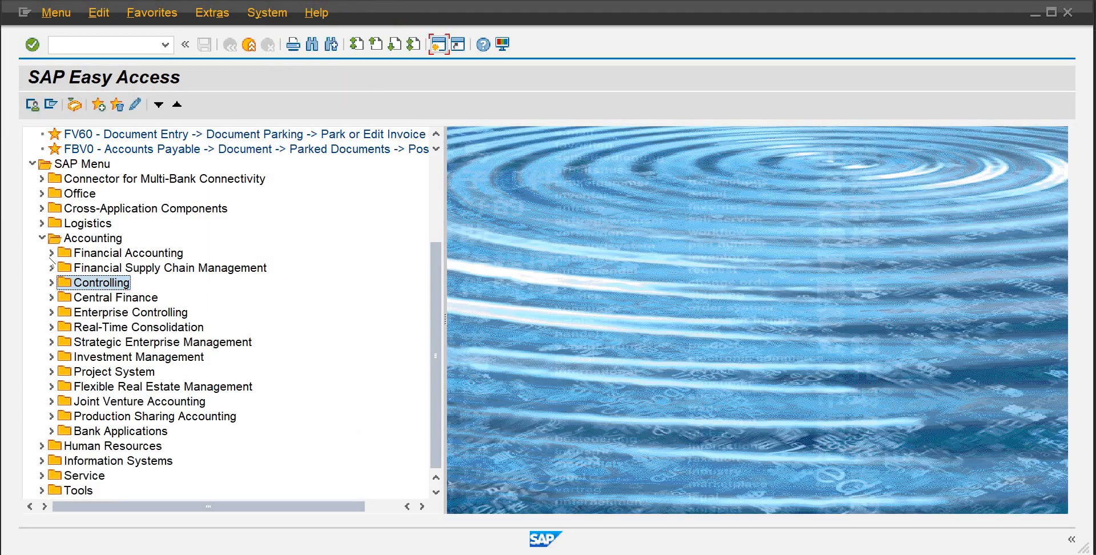
pyautogui.click(51, 253)
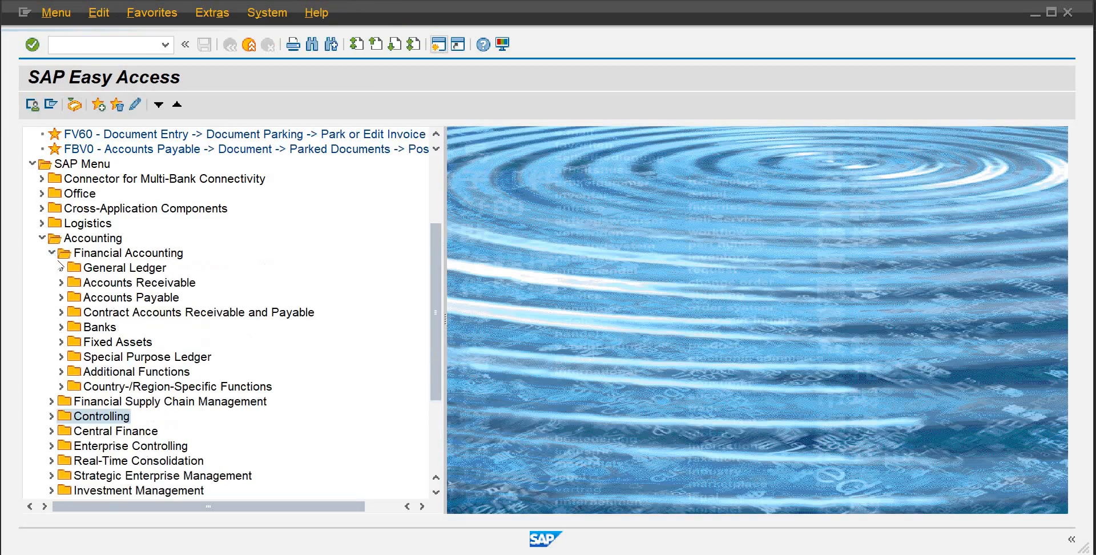
pyautogui.click(61, 267)
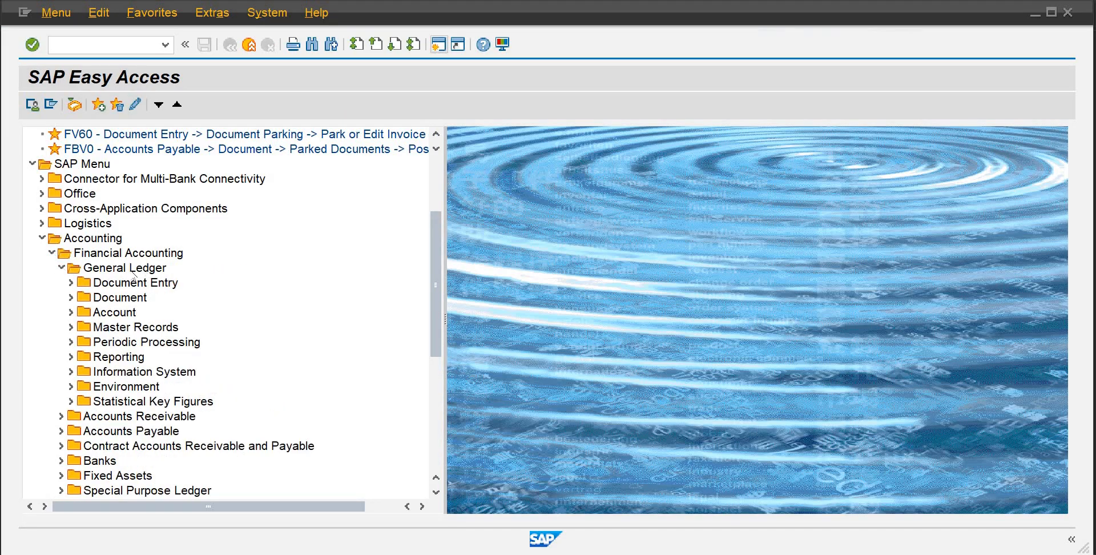
pyautogui.click(69, 283)
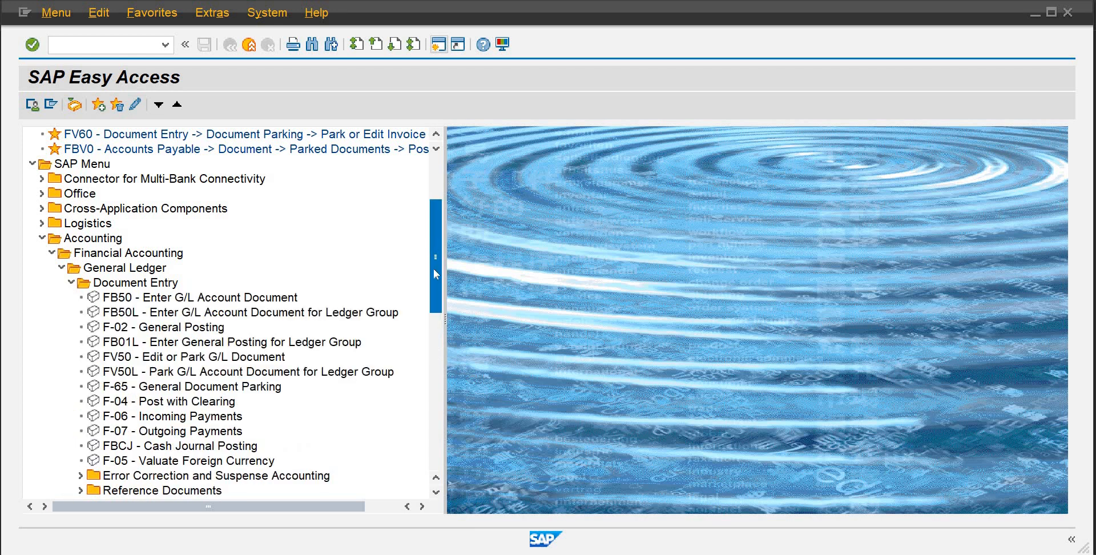
pyautogui.doubleClick(226, 299)
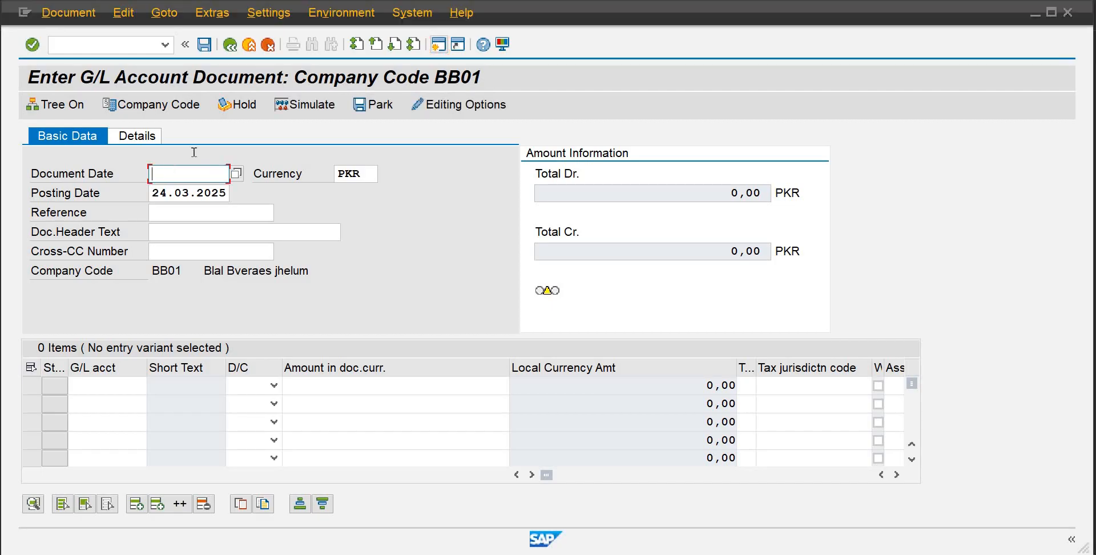
# Switch the document's company code to DB01
pyautogui.click(184, 107)
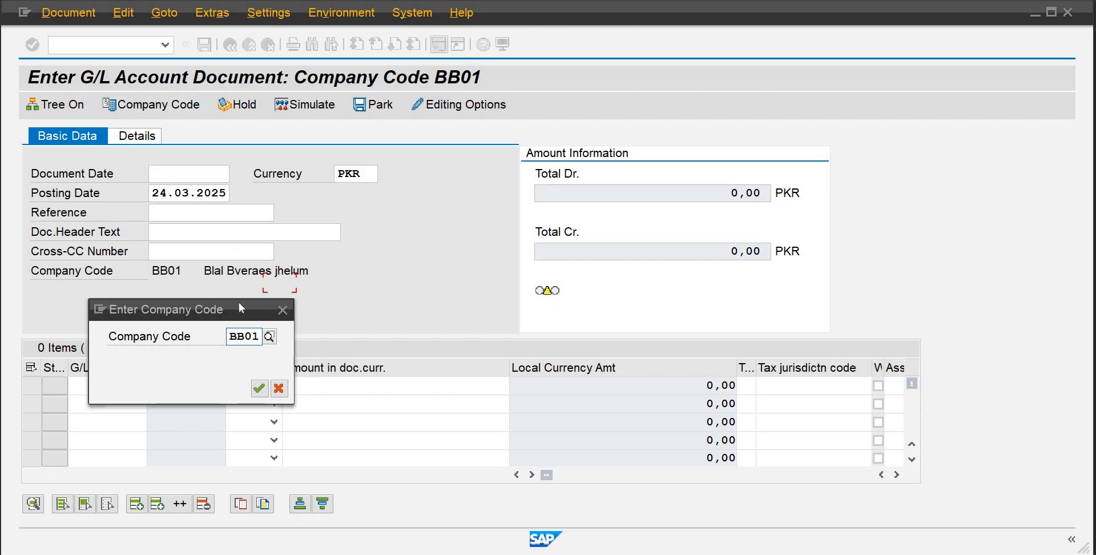
pyautogui.press('BackSpace')
pyautogui.press('BackSpace')
pyautogui.press('BackSpace')
pyautogui.press('BackSpace')
pyautogui.write('db01')
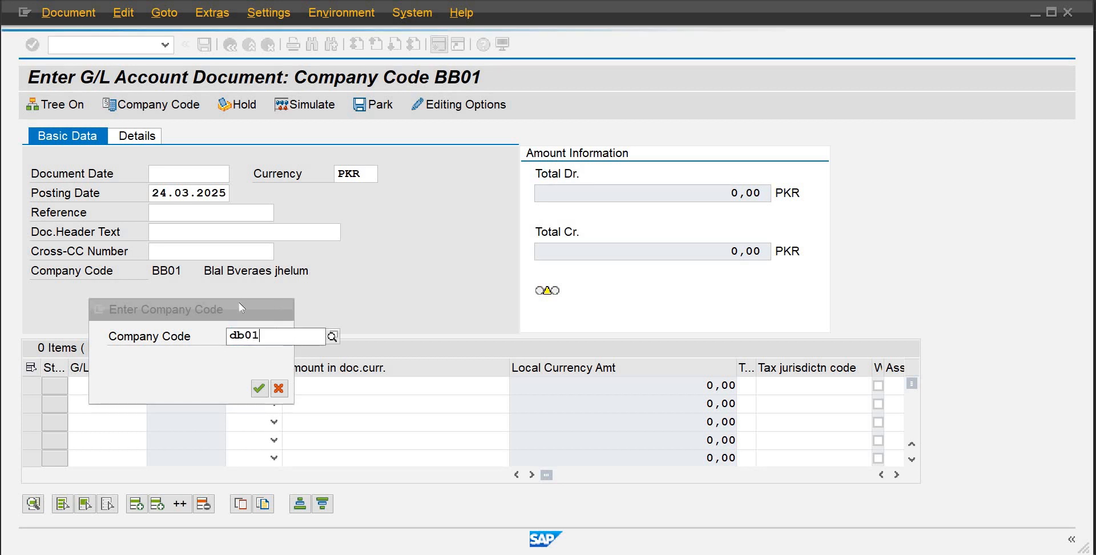
pyautogui.click(238, 302)
pyautogui.click(260, 388)
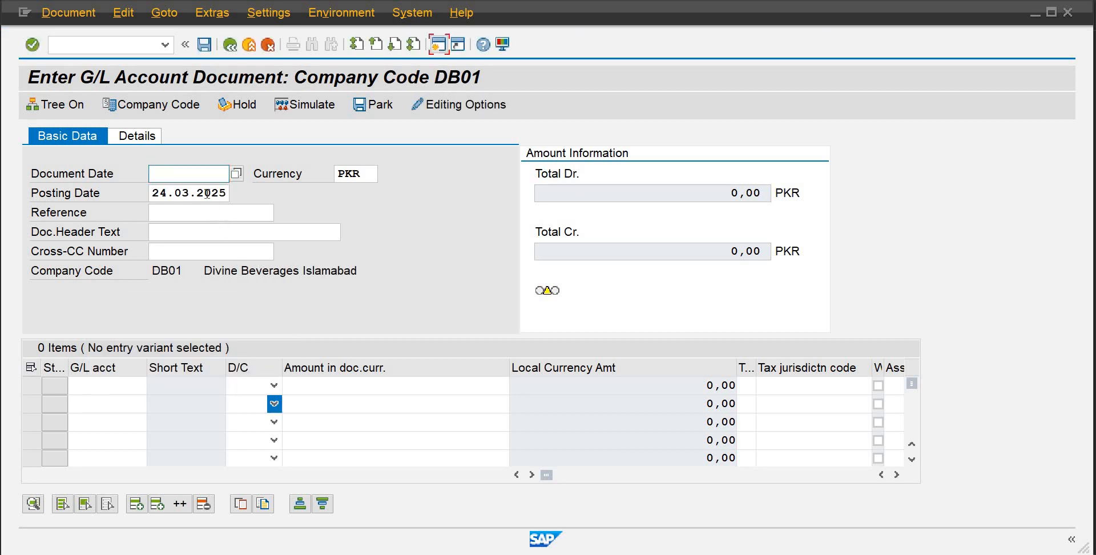
# Set the document date to 24.03.2025 and the header text to Legal Charges paid
pyautogui.write('2')
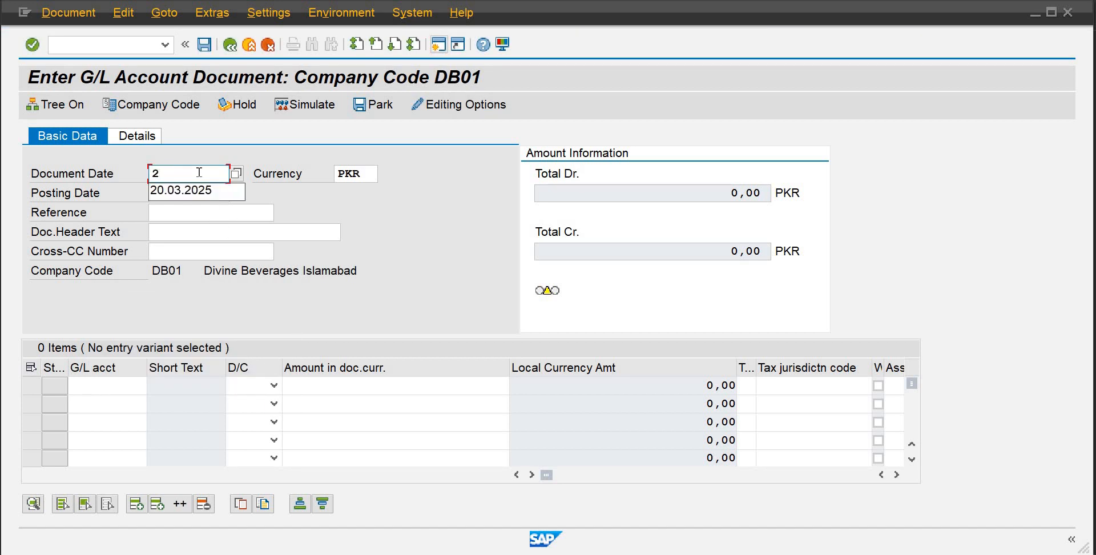
pyautogui.write('4.03.')
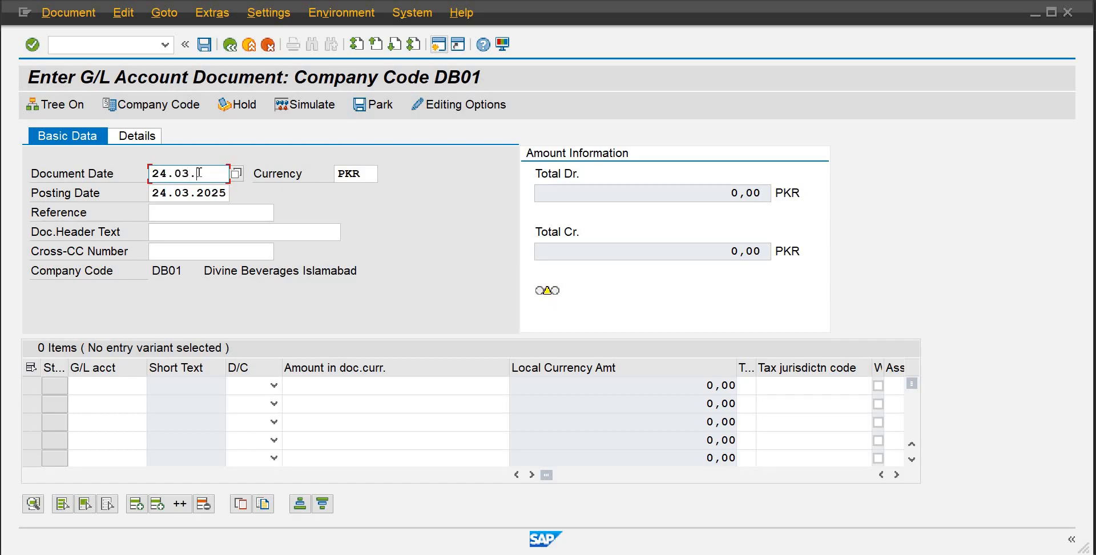
pyautogui.write('2025')
pyautogui.press('Tab')
pyautogui.press('Tab')
pyautogui.press('Tab')
pyautogui.press('Tab')
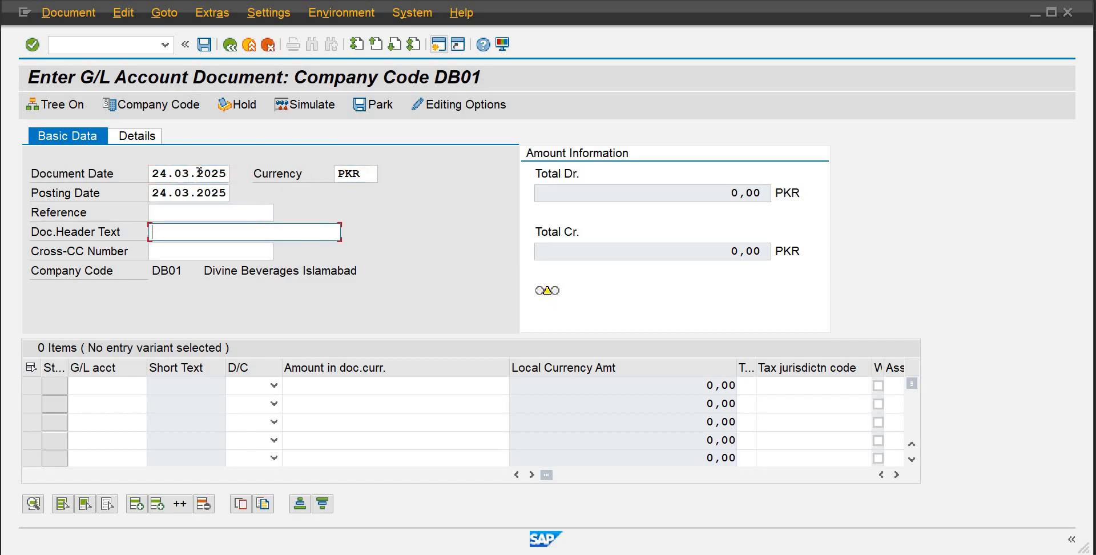
pyautogui.write('Legal Charges paid')
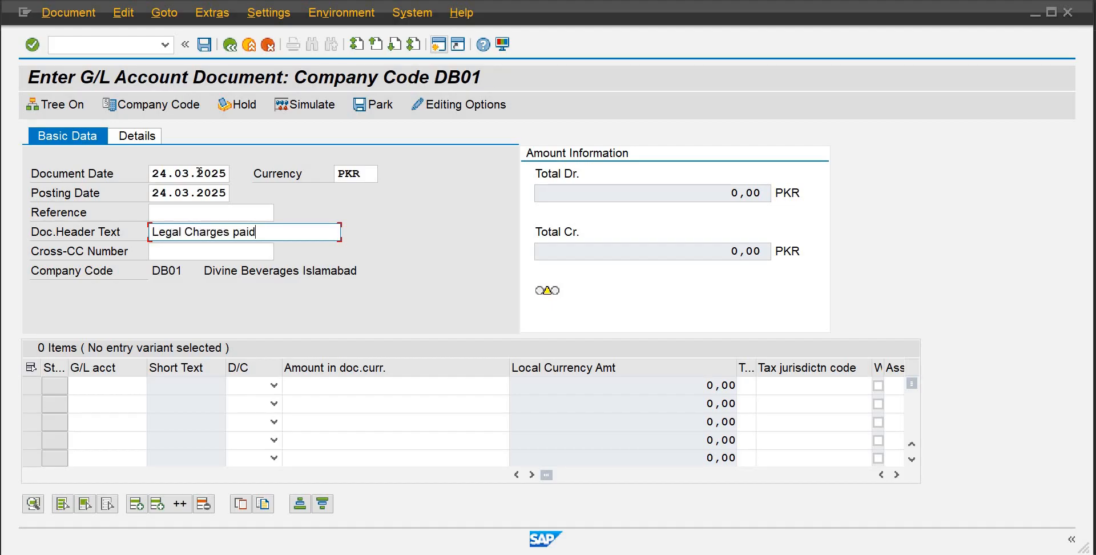
# Select G/L account 700 Legal Charges for the first line item using the search help
pyautogui.press('Tab')
pyautogui.press('Tab')
pyautogui.press('Tab')
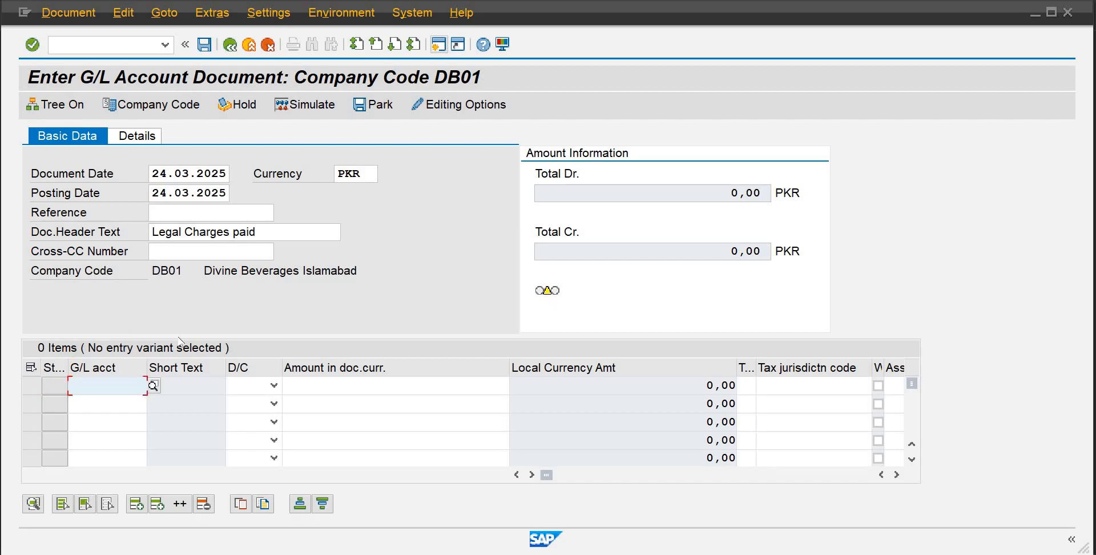
pyautogui.click(153, 386)
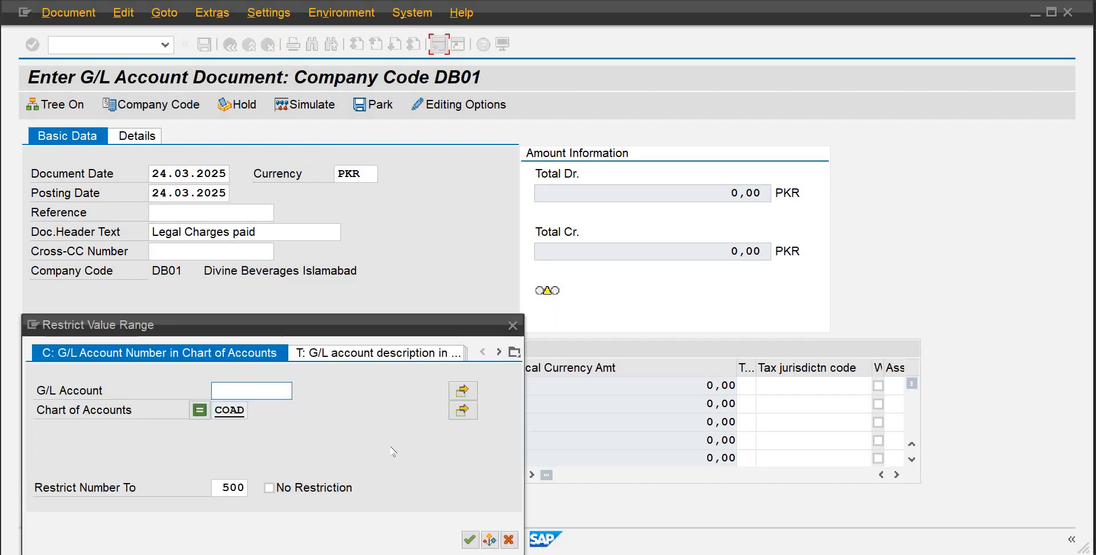
pyautogui.click(469, 540)
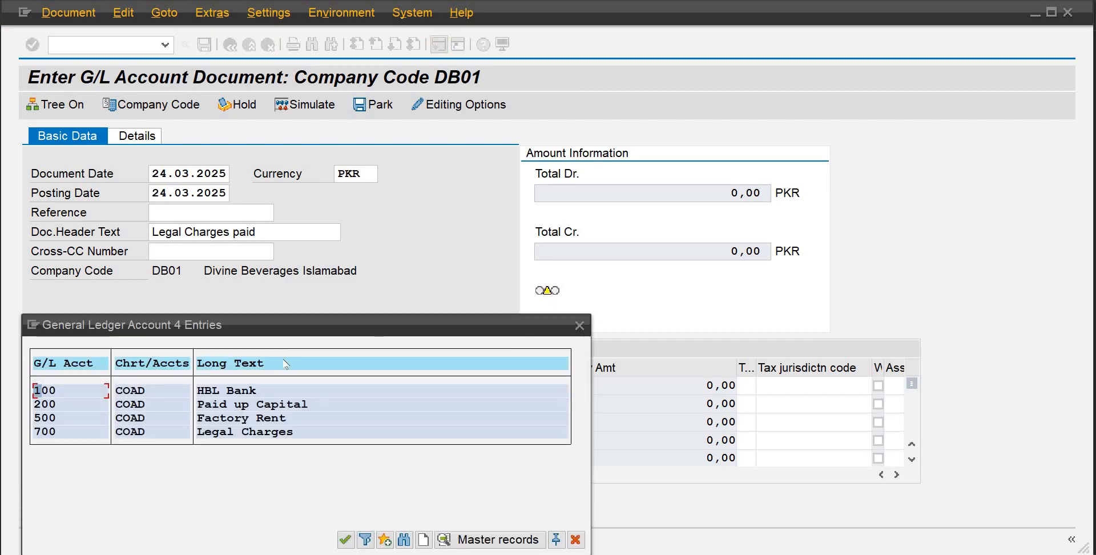
pyautogui.doubleClick(246, 431)
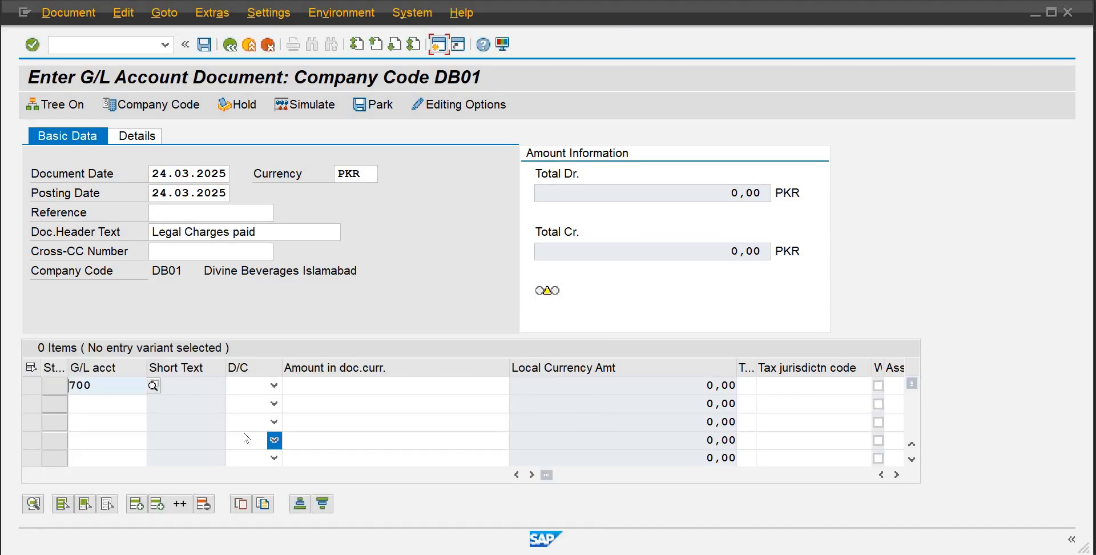
# Set the first line item to Debit with an amount of 650000
pyautogui.press('Tab')
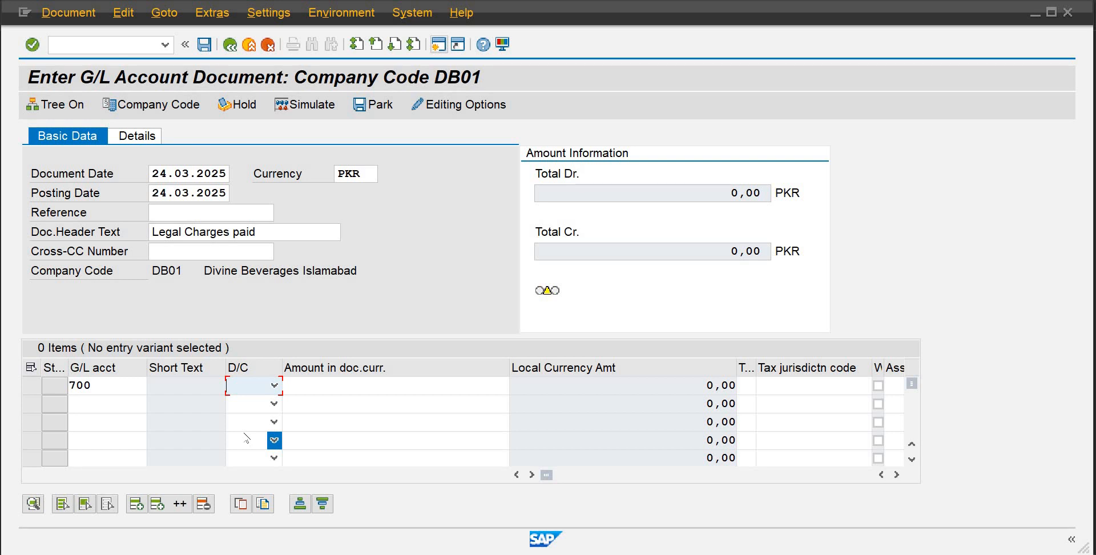
pyautogui.press('Down')
pyautogui.press('Tab')
pyautogui.write('650000')
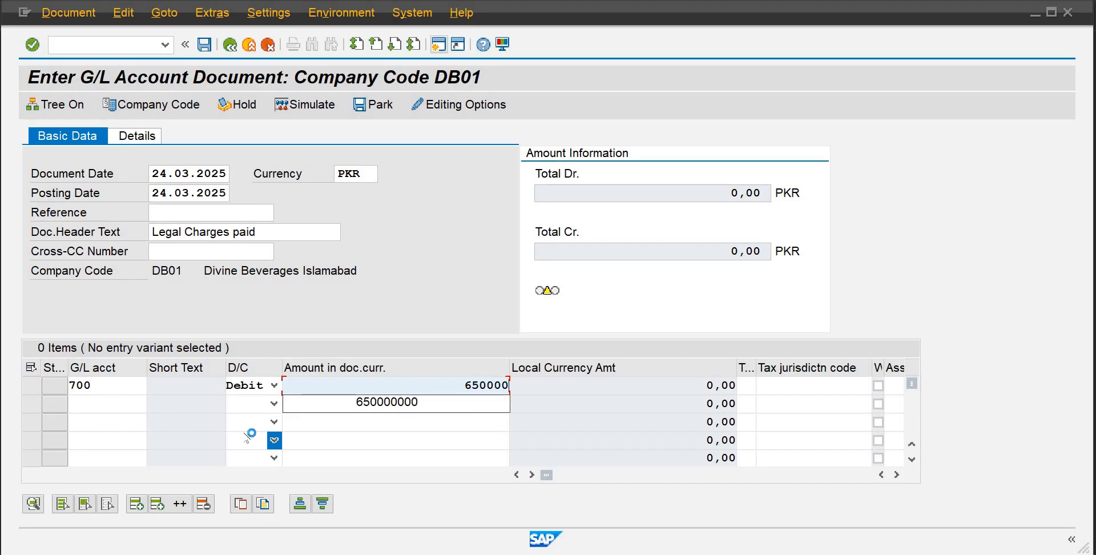
pyautogui.press('Return')
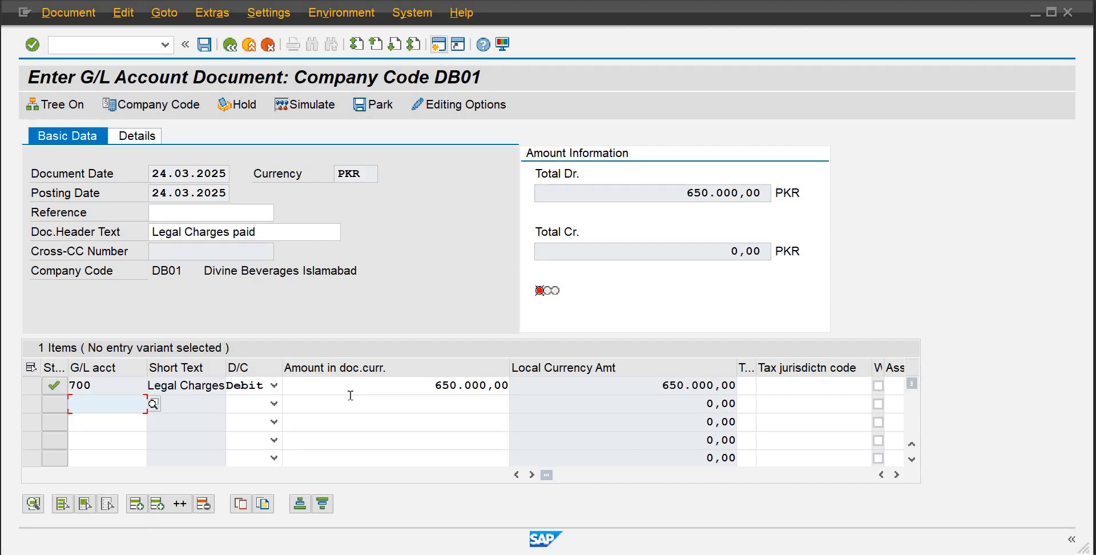
# Add a second line crediting account 100 with the balancing amount using an asterisk
pyautogui.write('100')
pyautogui.press('Return')
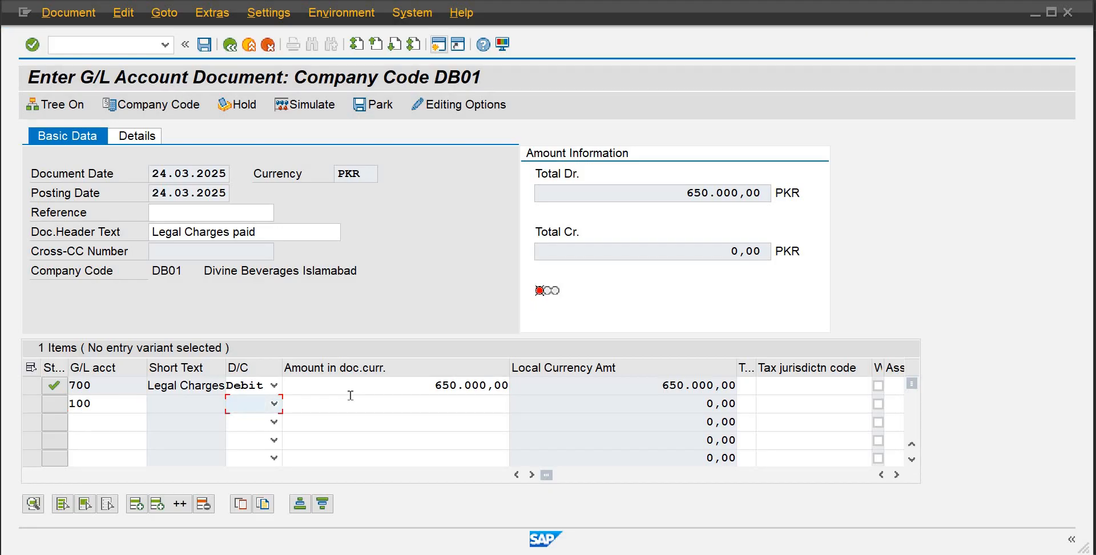
pyautogui.press('c')
pyautogui.press('Tab')
pyautogui.write('*')
pyautogui.press('Return')
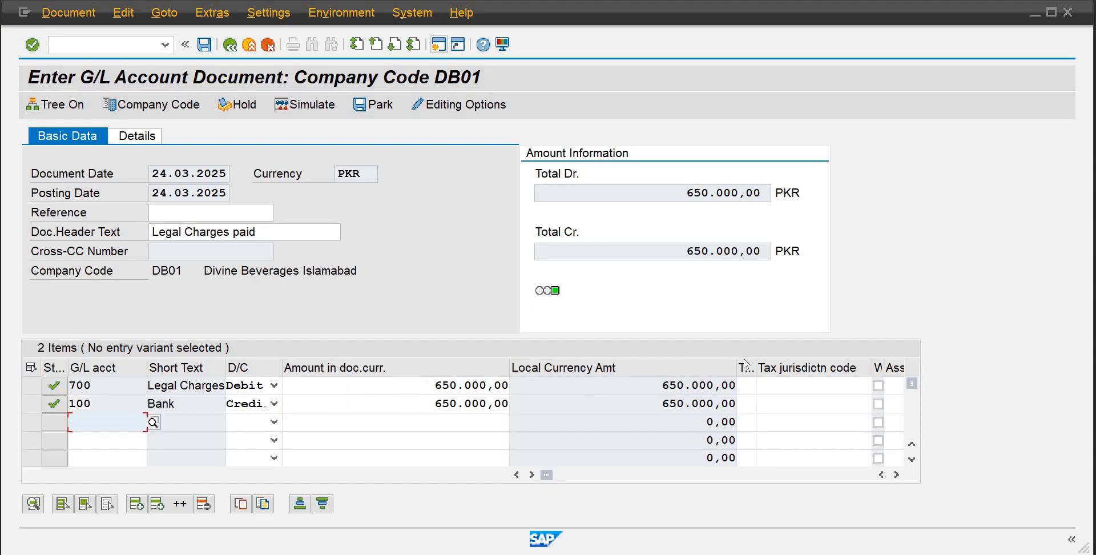
# Scroll across the first line item to check its cost center assignment
pyautogui.click(413, 391)
pyautogui.press('Tab')
pyautogui.press('Tab')
pyautogui.press('Tab')
pyautogui.press('Tab')
pyautogui.press('Tab')
pyautogui.press('Tab')
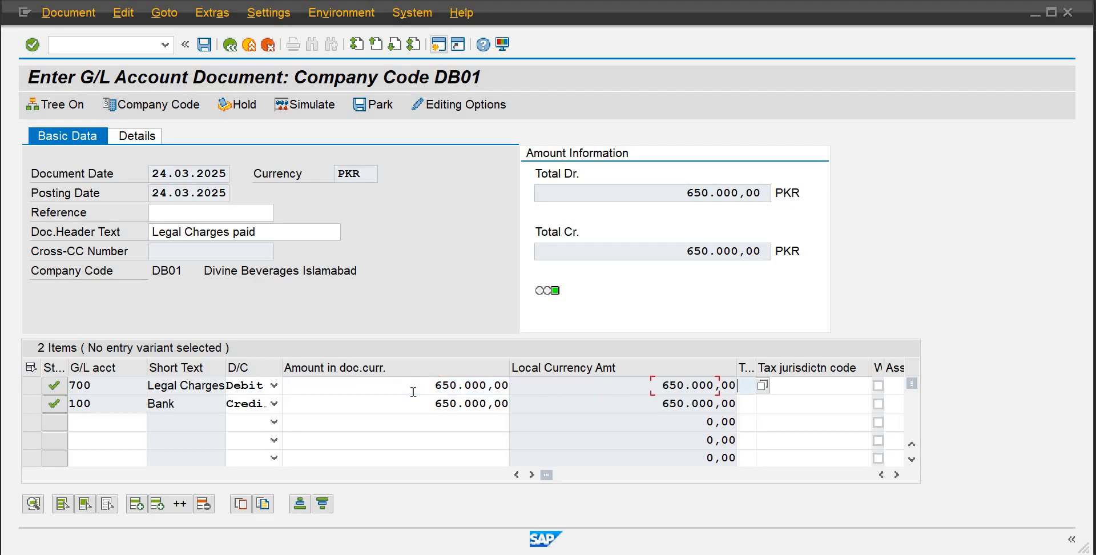
pyautogui.press('Tab')
pyautogui.press('Tab')
pyautogui.press('Tab')
pyautogui.press('Tab')
pyautogui.press('Tab')
pyautogui.press('Tab')
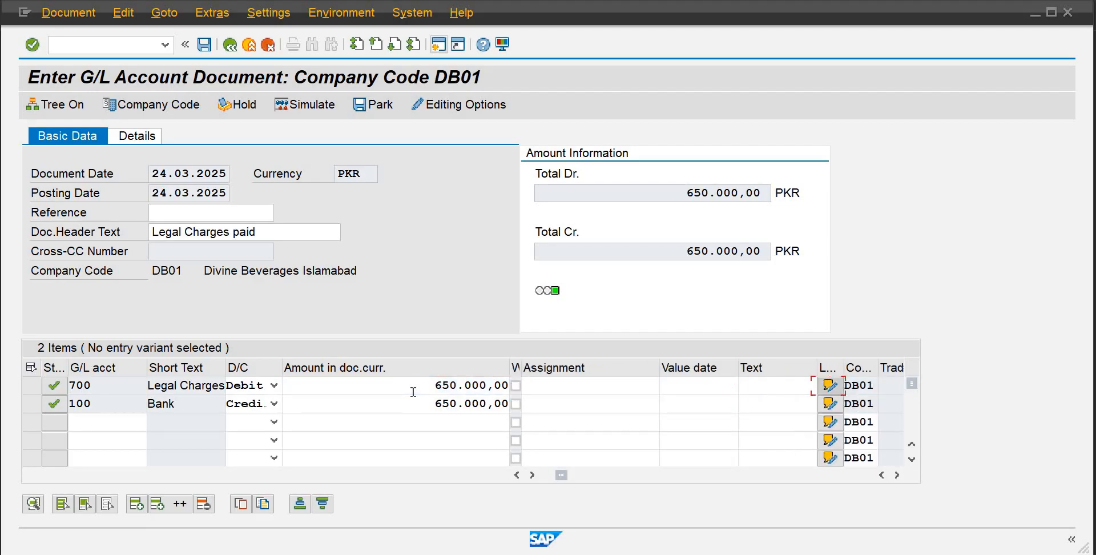
pyautogui.press('Tab')
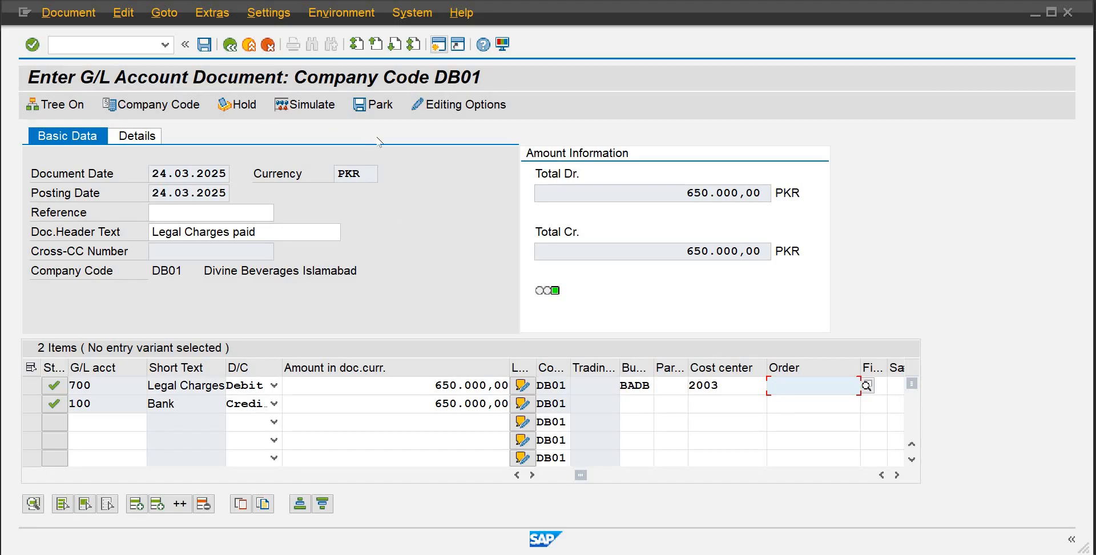
# Open a new session and start the G/L account line item display transaction from favorites
pyautogui.click(439, 46)
pyautogui.click(439, 46)
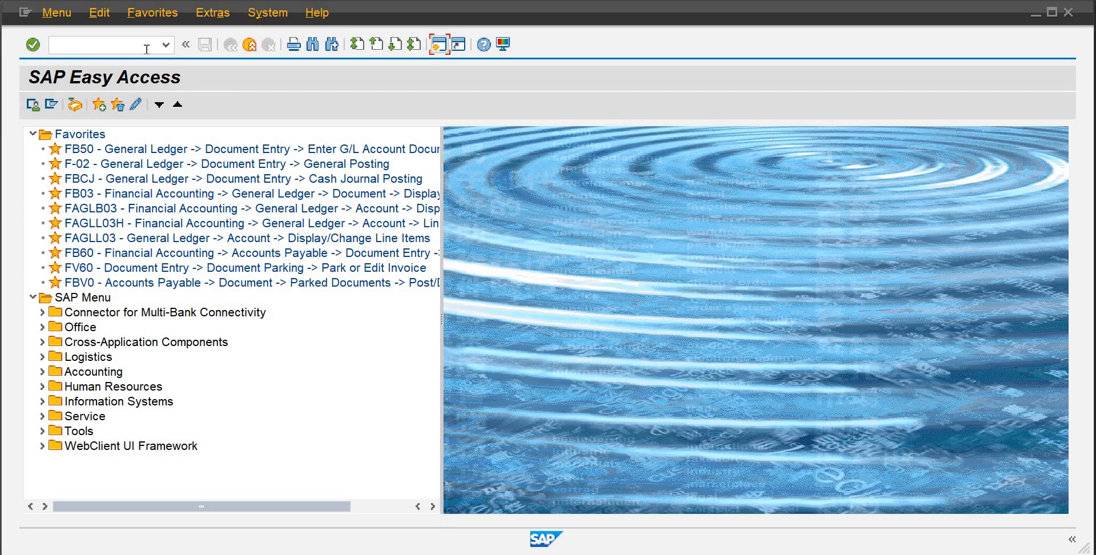
pyautogui.click(147, 49)
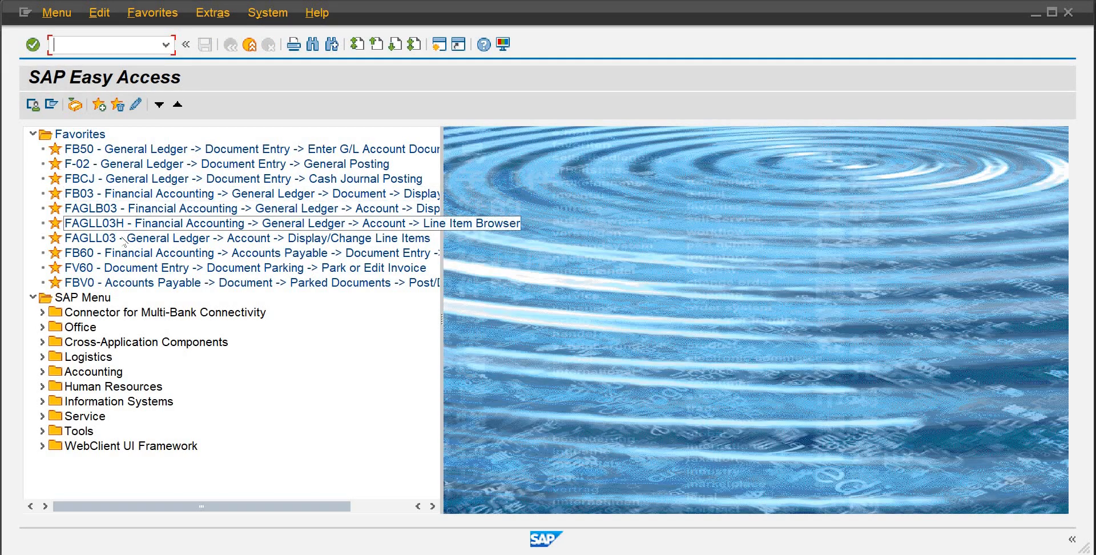
pyautogui.doubleClick(131, 239)
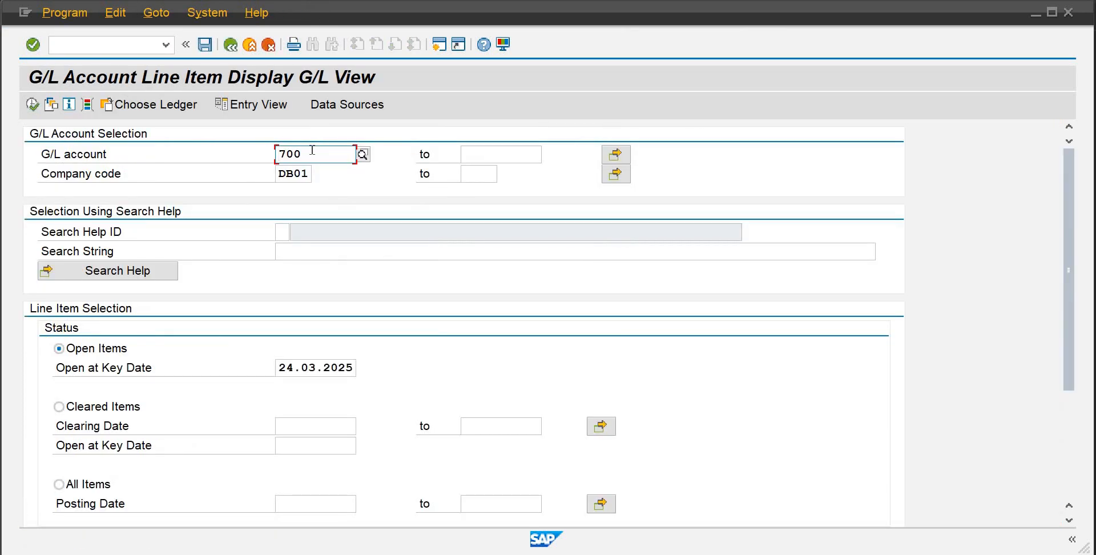
# Display all line items for G/L accounts 001 to 999 in company code DB01
pyautogui.hotkey('shift', 'End')
pyautogui.press('Delete')
pyautogui.write('001')
pyautogui.press('Tab')
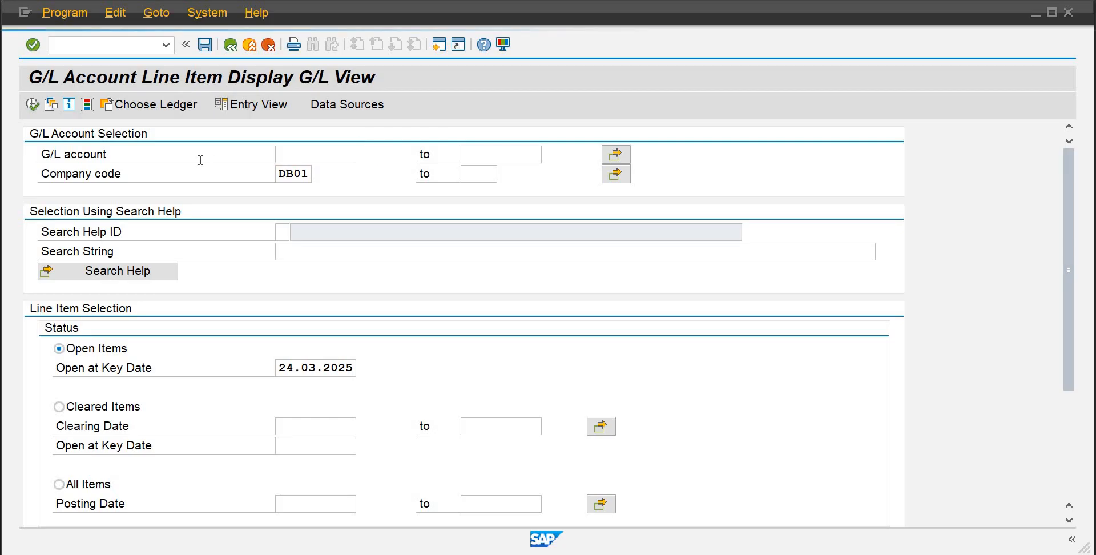
pyautogui.write('999')
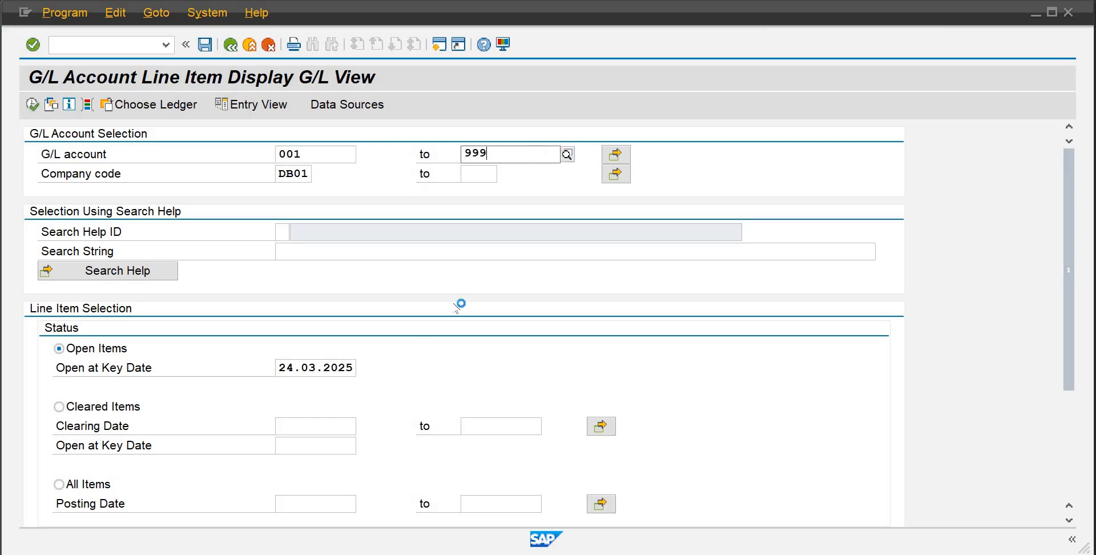
pyautogui.click(59, 484)
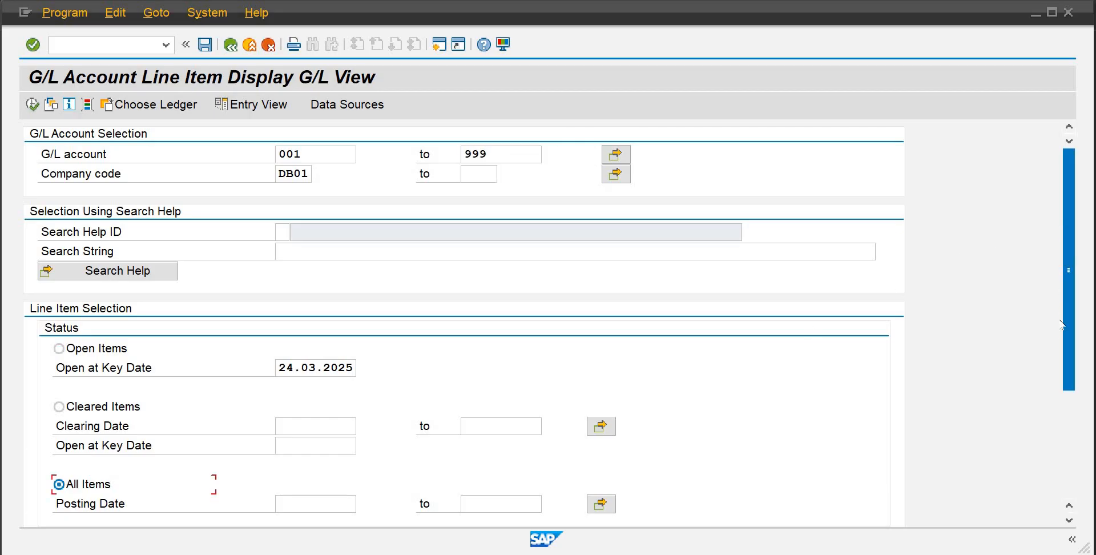
pyautogui.scroll(-3, 1061, 324)
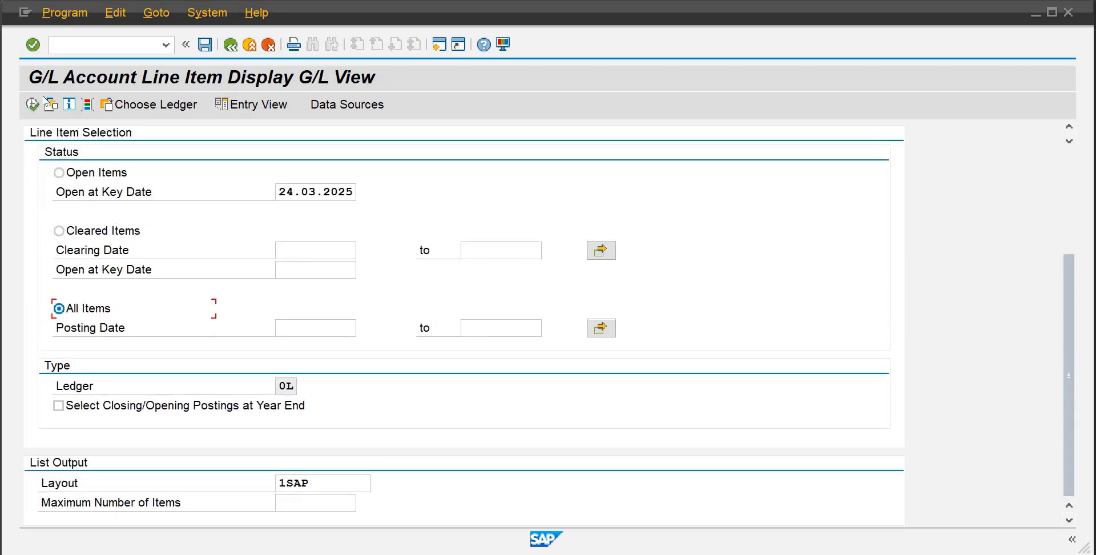
pyautogui.click(32, 105)
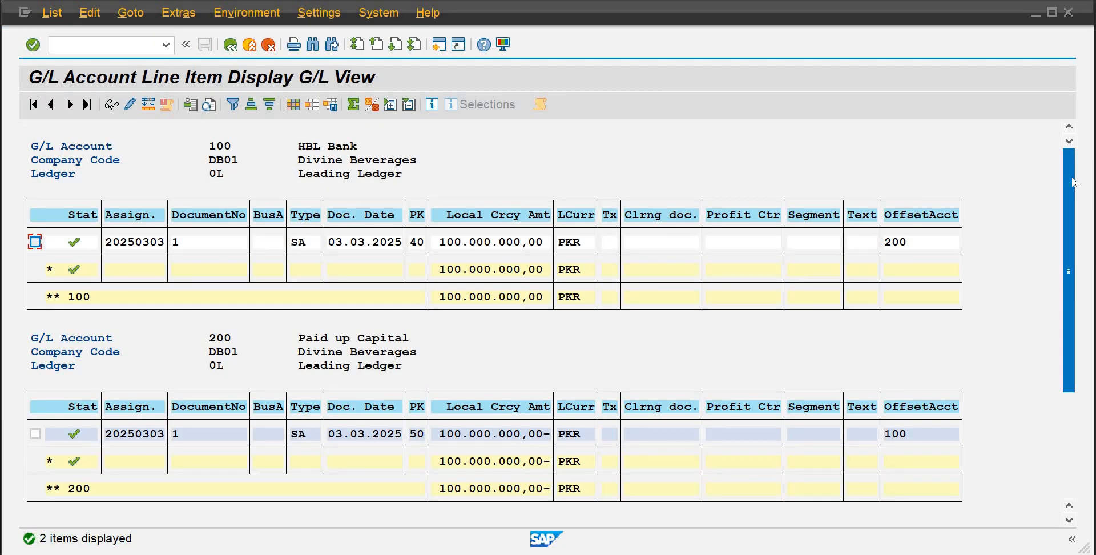
pyautogui.moveTo(1070, 248); pyautogui.dragTo(1073, 323)
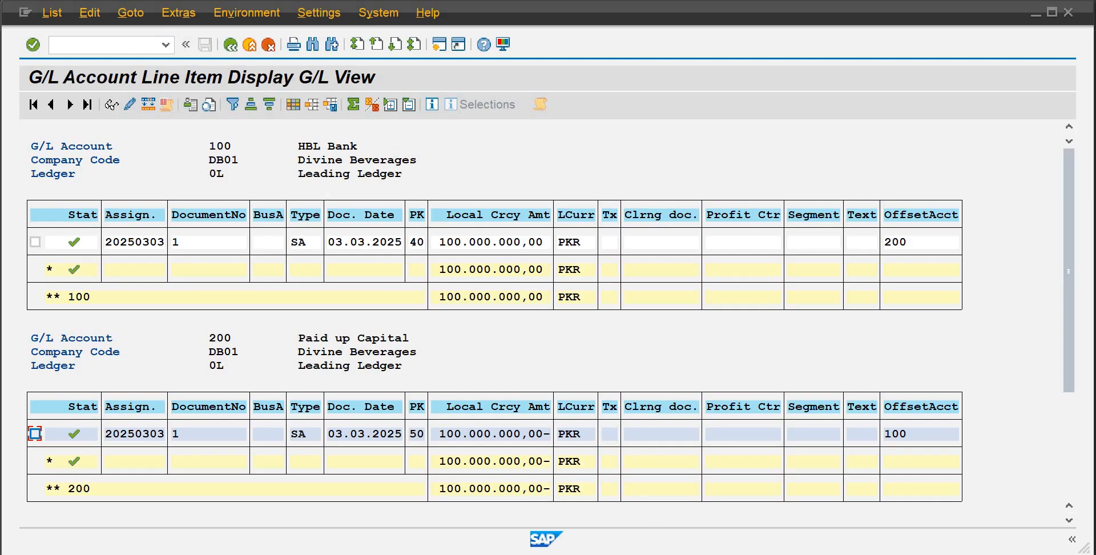
pyautogui.moveTo(596, 554)
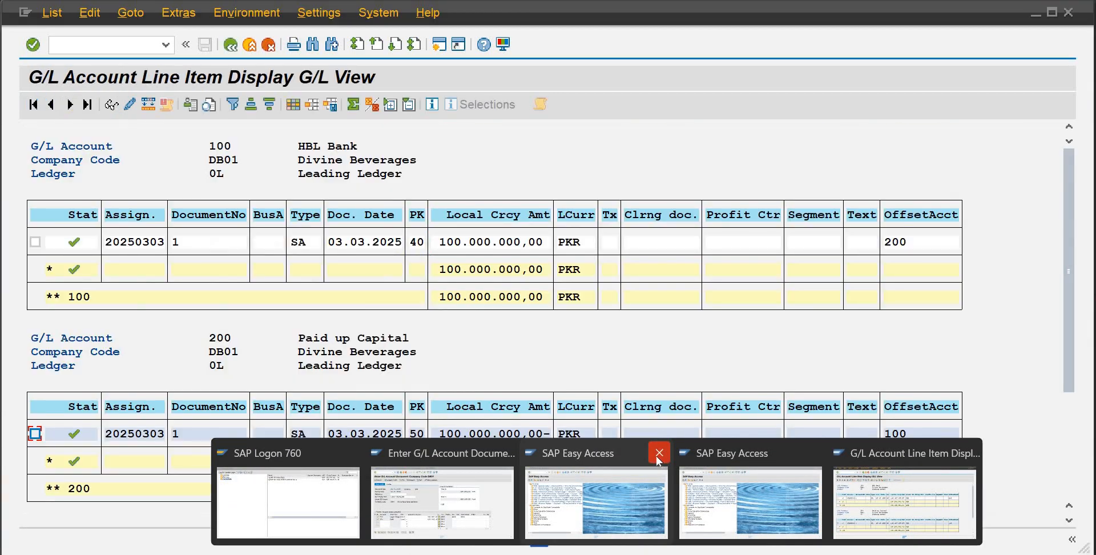
# Close the two spare Easy Access sessions and park the legal charges document in the document entry session
pyautogui.click(657, 458)
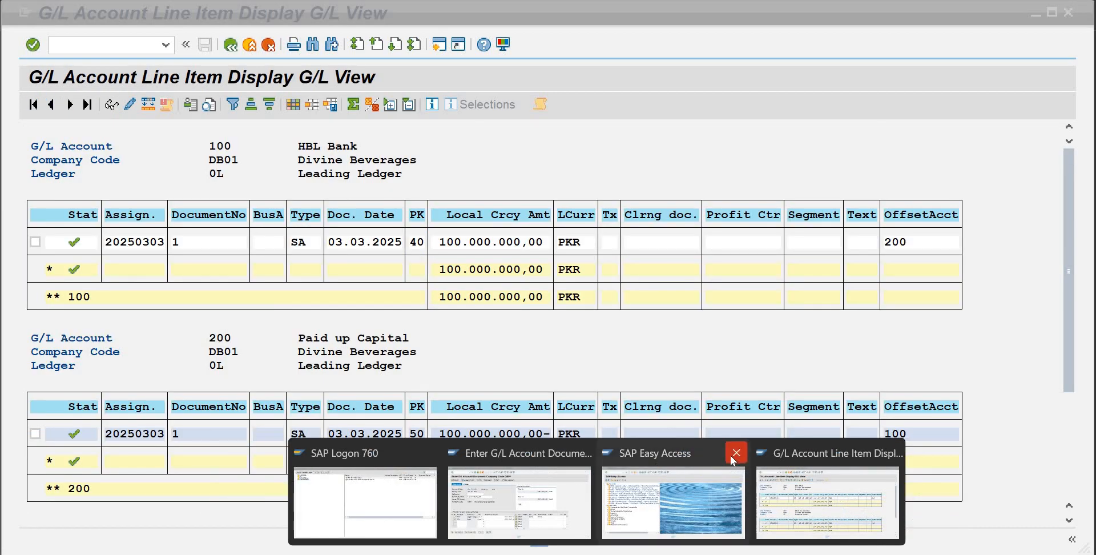
pyautogui.click(730, 454)
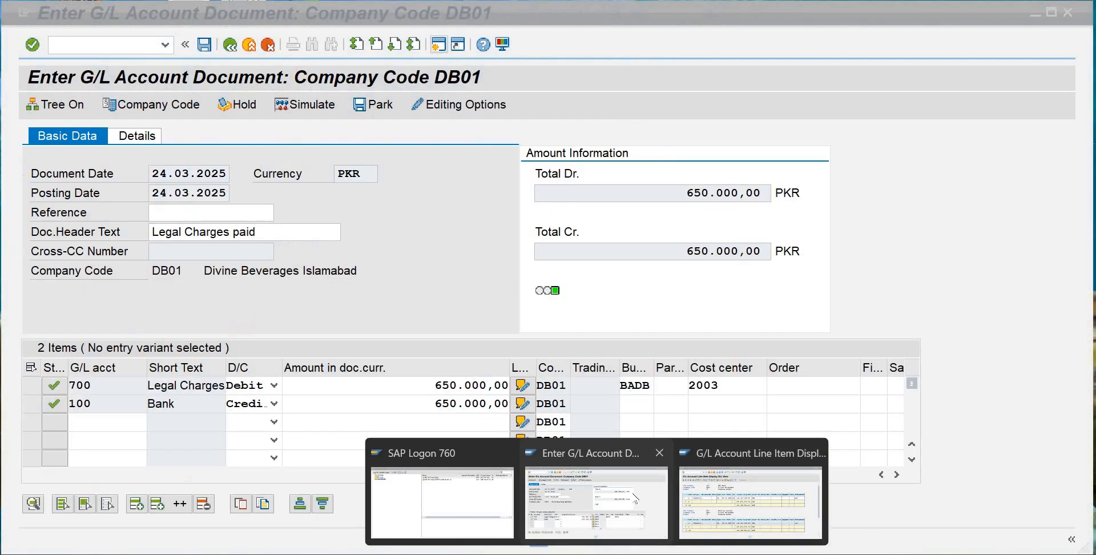
pyautogui.click(637, 498)
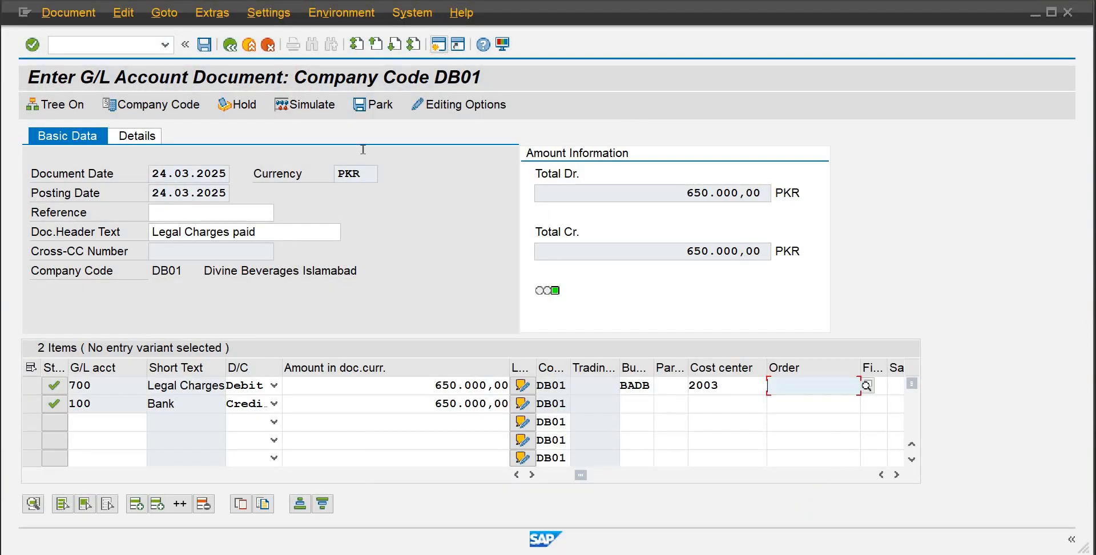
pyautogui.click(371, 107)
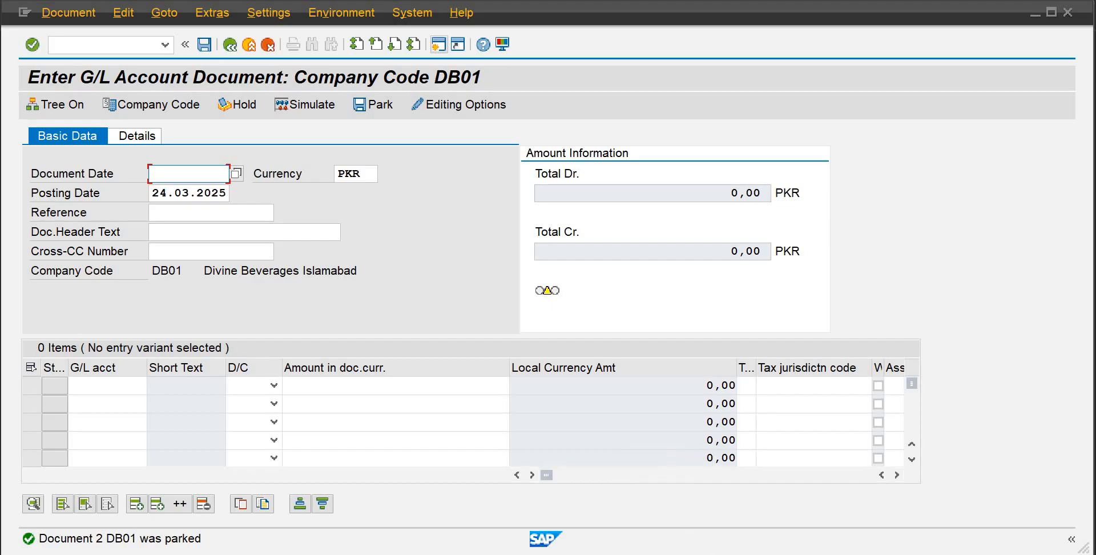
# Exit the emptied G/L account document entry screen without saving, returning to the Easy Access menu
pyautogui.moveTo(597, 554)
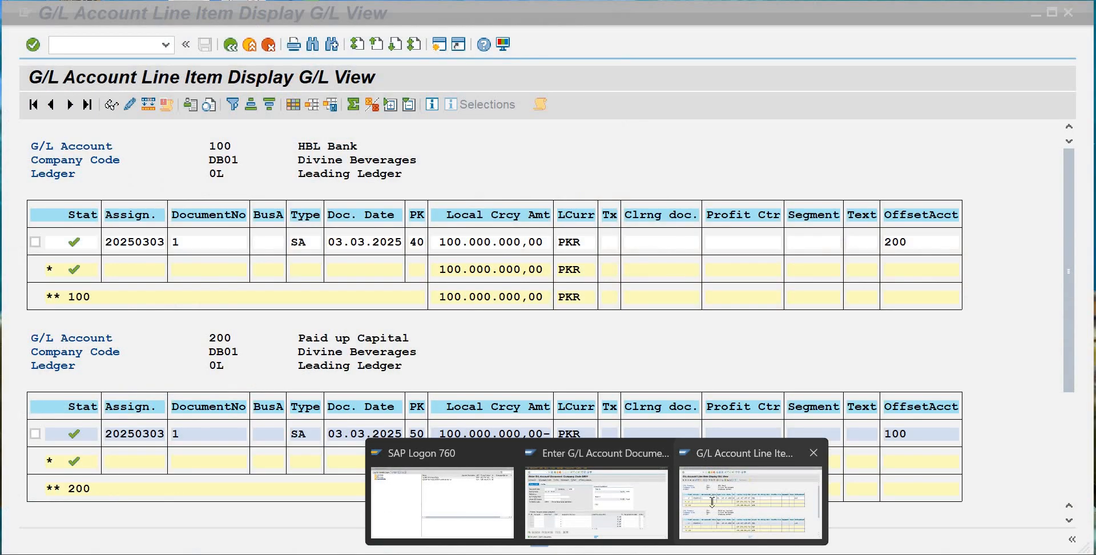
pyautogui.click(713, 503)
pyautogui.click(597, 503)
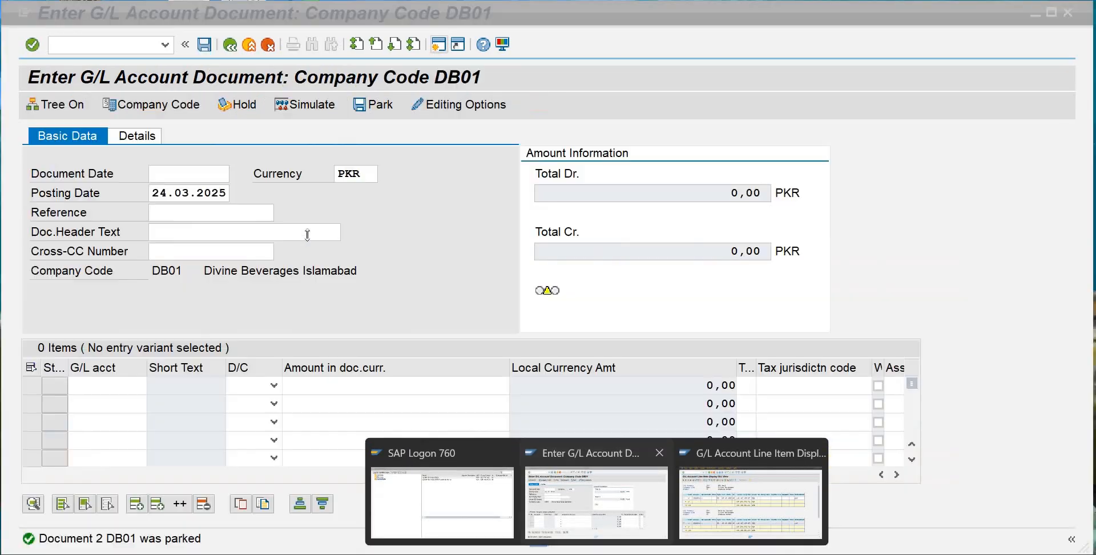
pyautogui.click(231, 47)
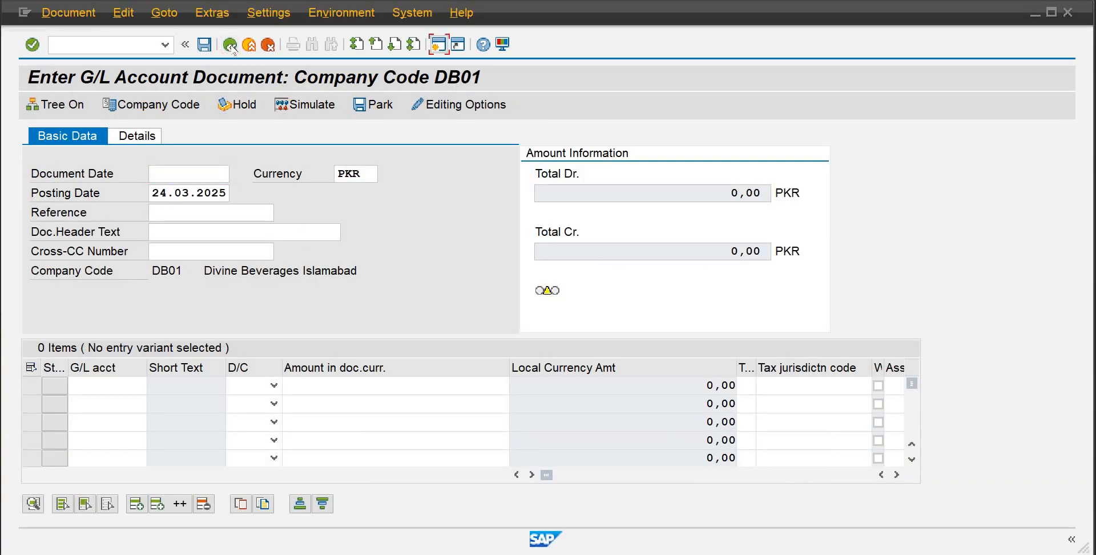
pyautogui.click(249, 45)
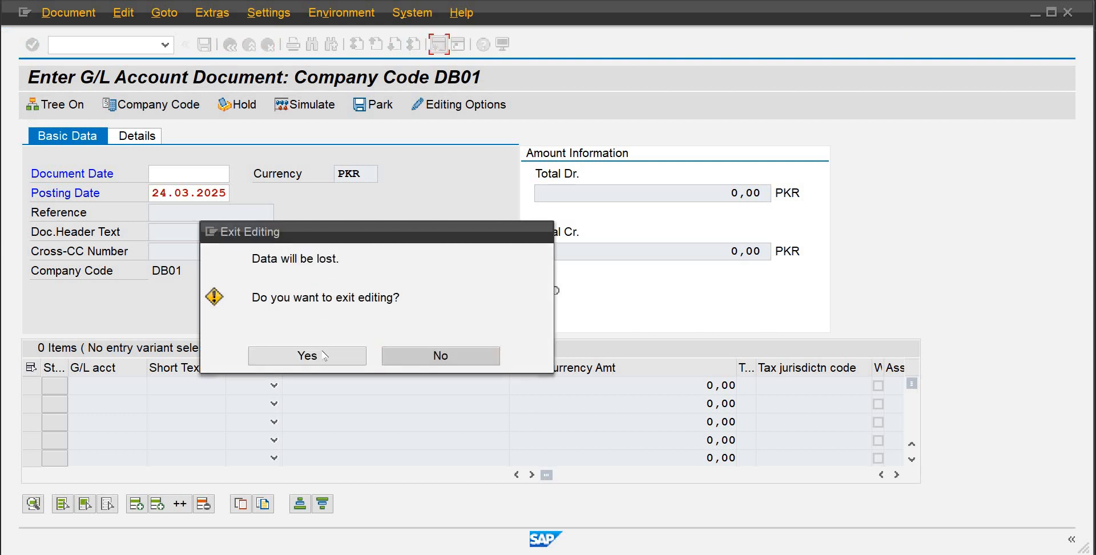
pyautogui.click(322, 355)
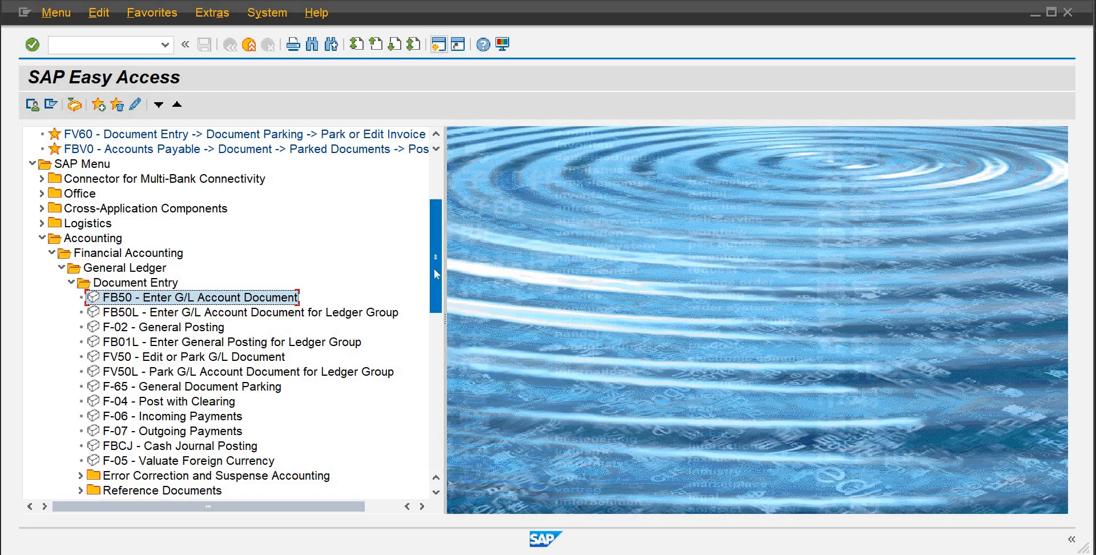
# Open the FBV0 Post/Delete transaction under the General Ledger's Parked Documents folder
pyautogui.scroll(-5, 434, 323)
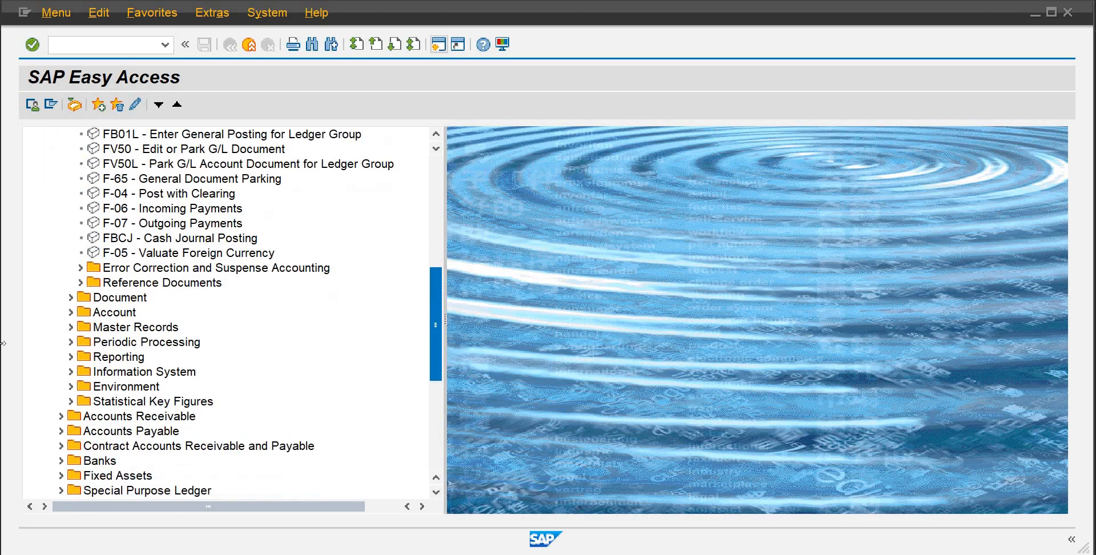
pyautogui.click(70, 297)
pyautogui.click(71, 297)
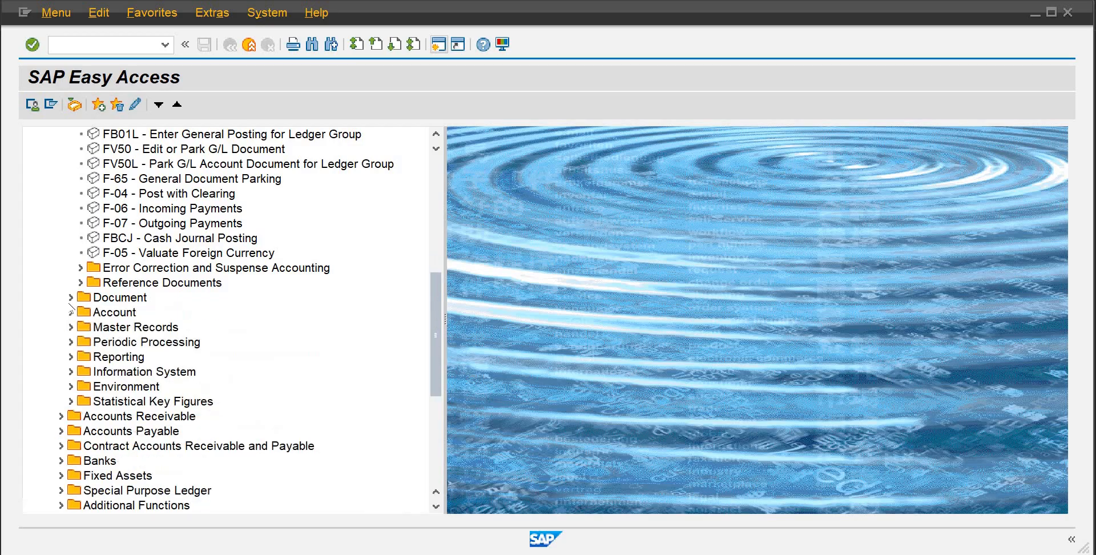
pyautogui.click(70, 313)
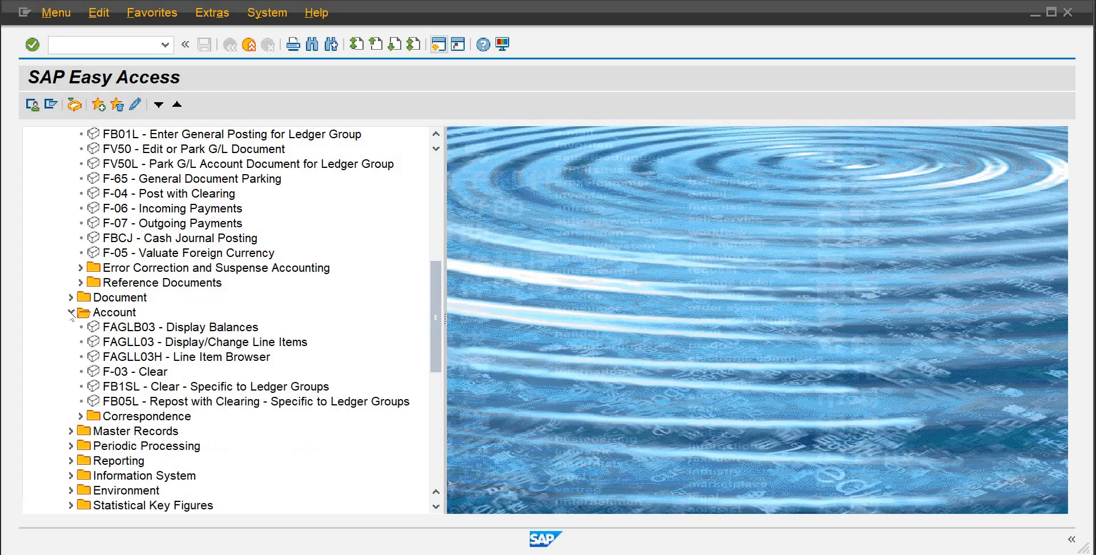
pyautogui.click(70, 312)
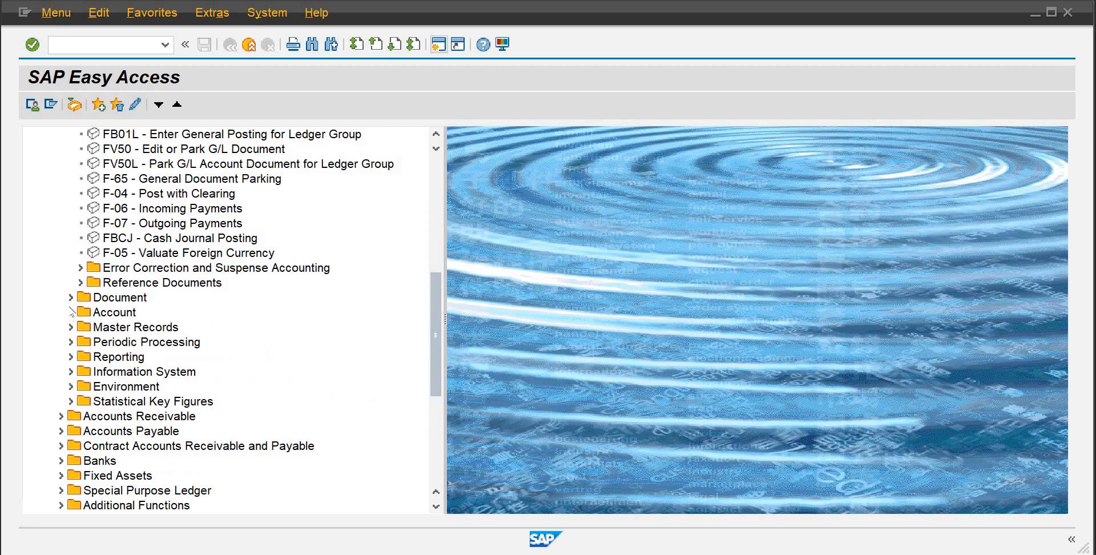
pyautogui.click(72, 297)
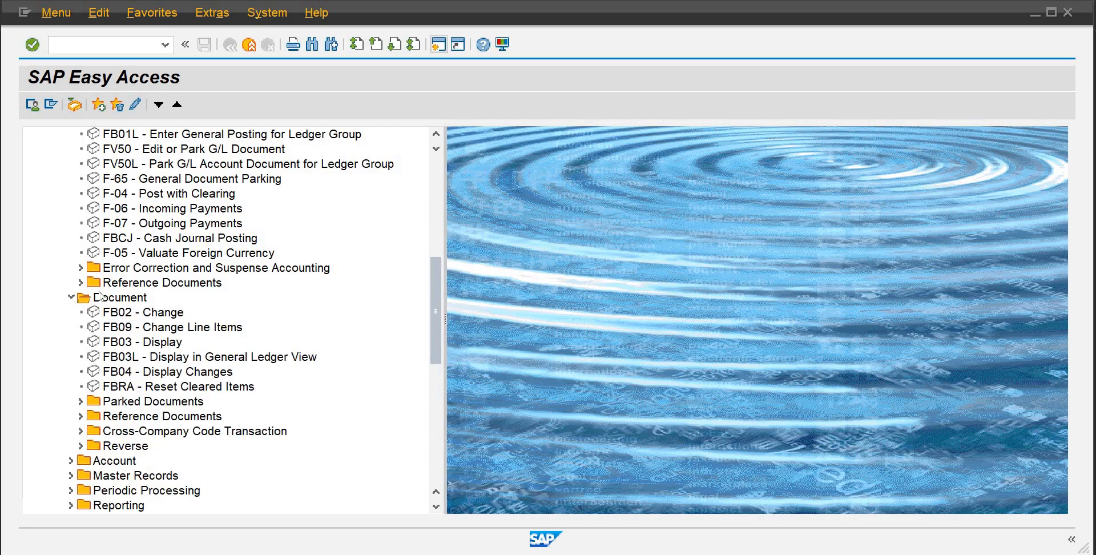
pyautogui.click(81, 401)
pyautogui.click(150, 372)
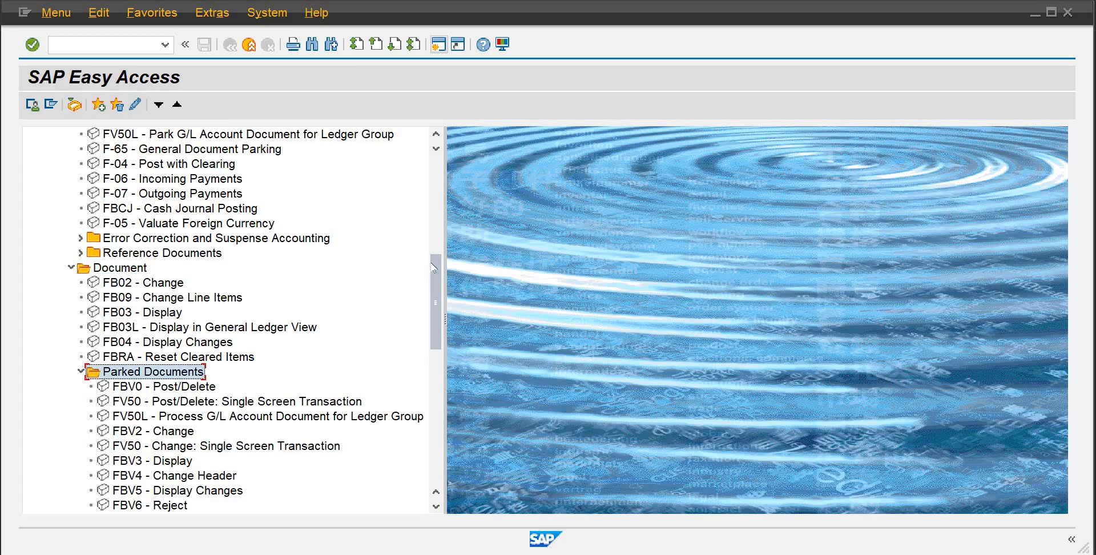
pyautogui.scroll(-4, 433, 297)
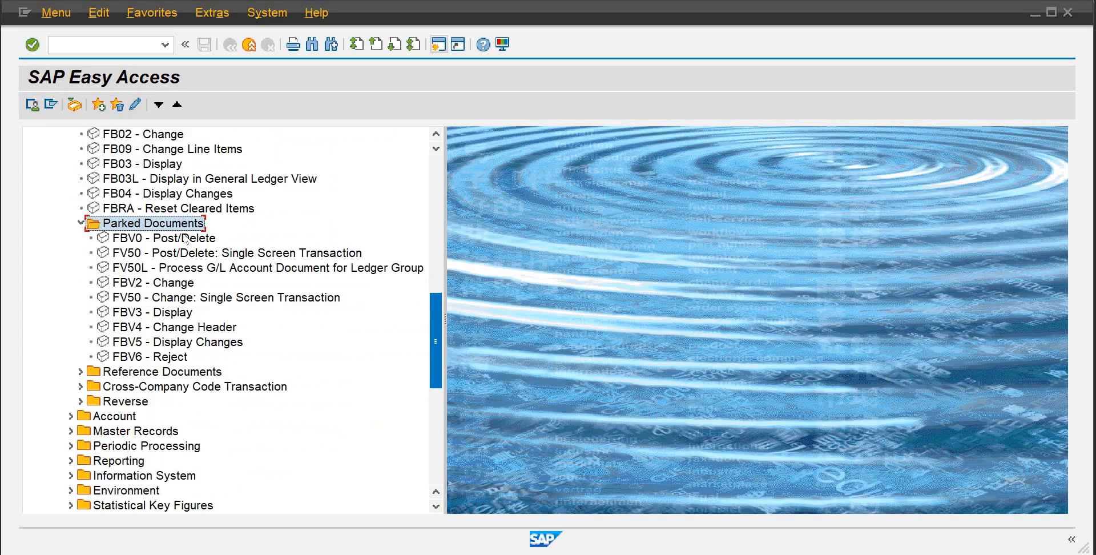
pyautogui.doubleClick(182, 238)
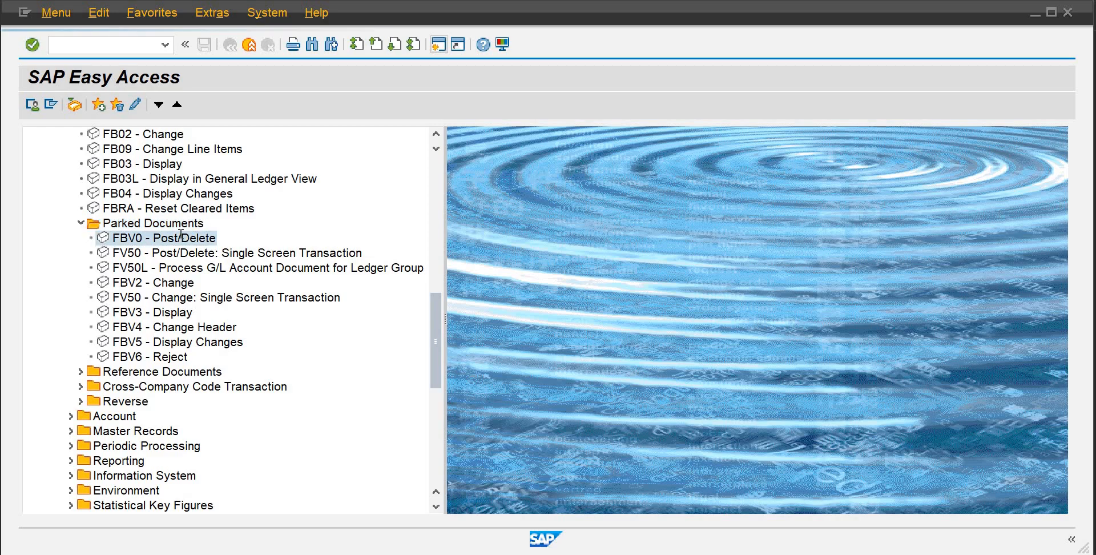
# Load parked document 2 of company code DB01 for fiscal year 2025
pyautogui.click(172, 234)
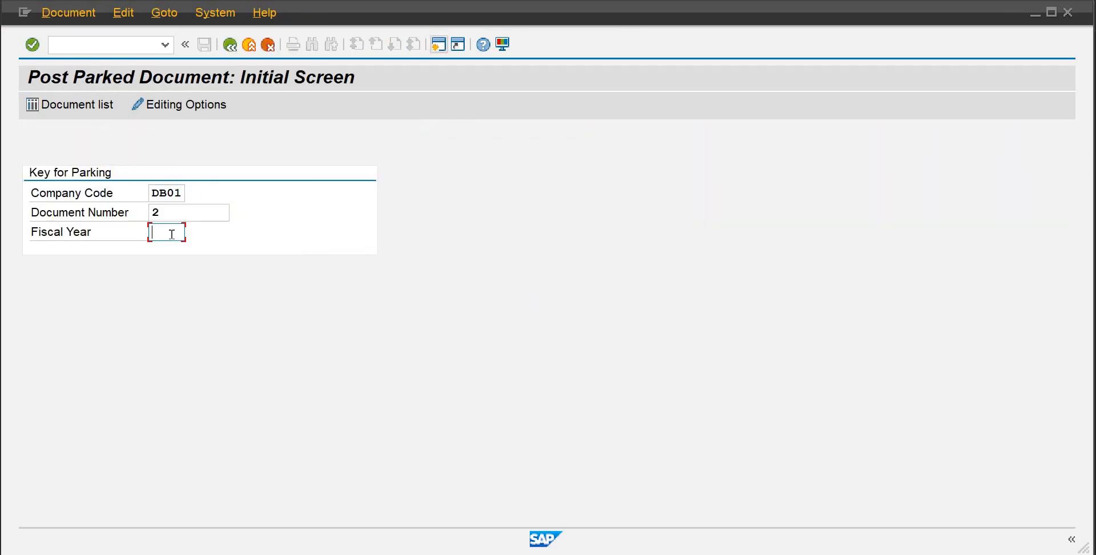
pyautogui.write('2025')
pyautogui.press('Return')
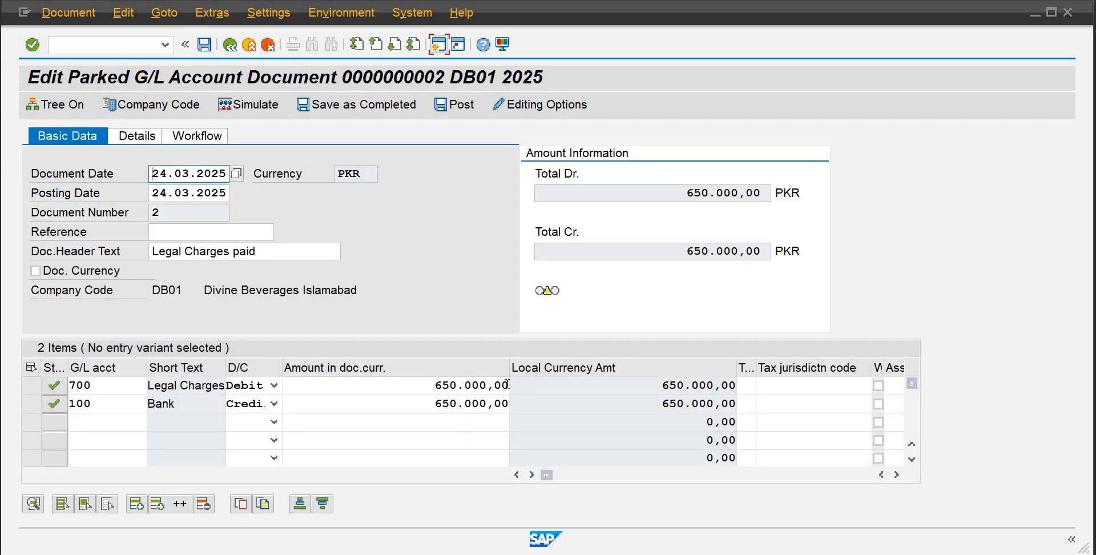
# Change the amounts of both the legal charges debit line and the bank credit line to 750000
pyautogui.moveTo(507, 385); pyautogui.dragTo(419, 392)
pyautogui.press('Delete')
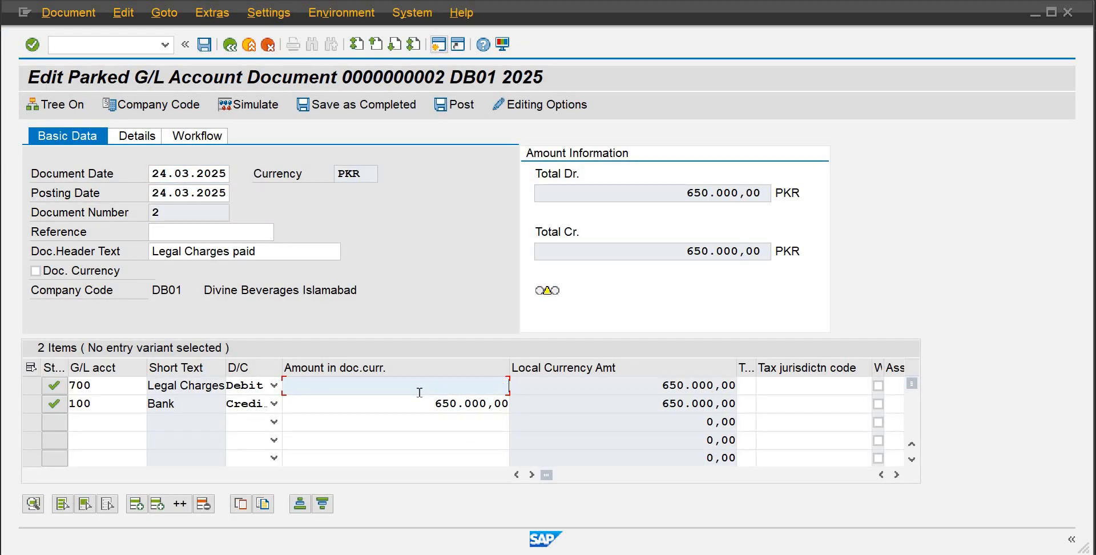
pyautogui.write('750000')
pyautogui.press('Tab')
pyautogui.press('Tab')
pyautogui.press('Tab')
pyautogui.press('Tab')
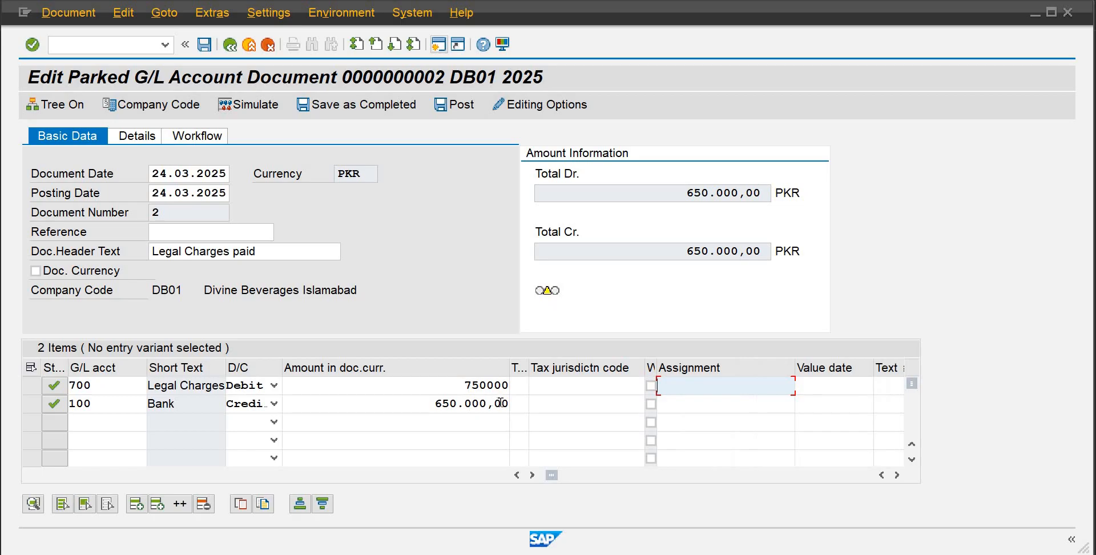
pyautogui.click(501, 403)
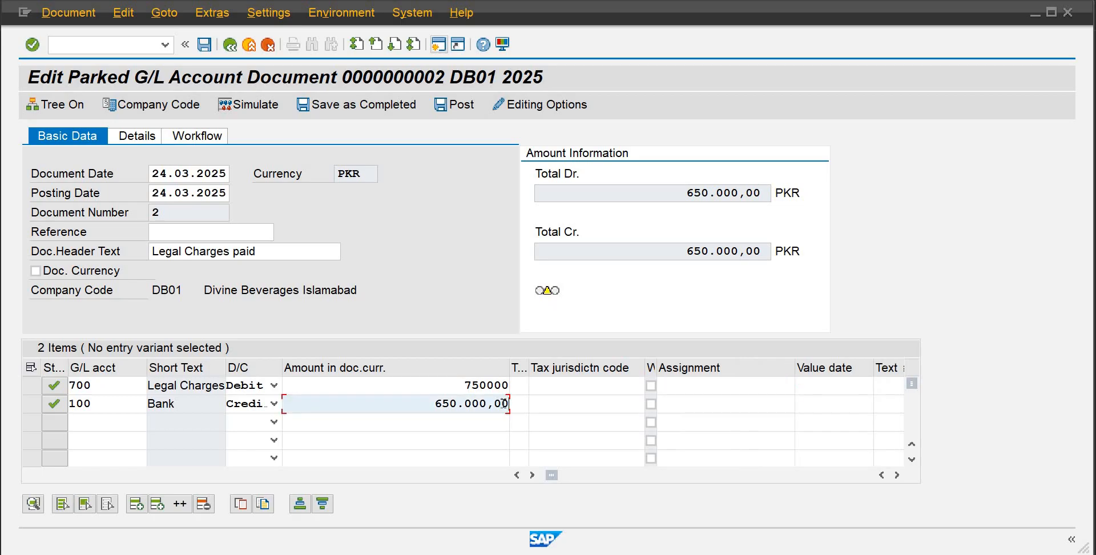
pyautogui.press('BackSpace')
pyautogui.press('BackSpace')
pyautogui.press('BackSpace')
pyautogui.press('BackSpace')
pyautogui.press('BackSpace')
pyautogui.press('BackSpace')
pyautogui.press('BackSpace')
pyautogui.press('BackSpace')
pyautogui.press('BackSpace')
pyautogui.press('BackSpace')
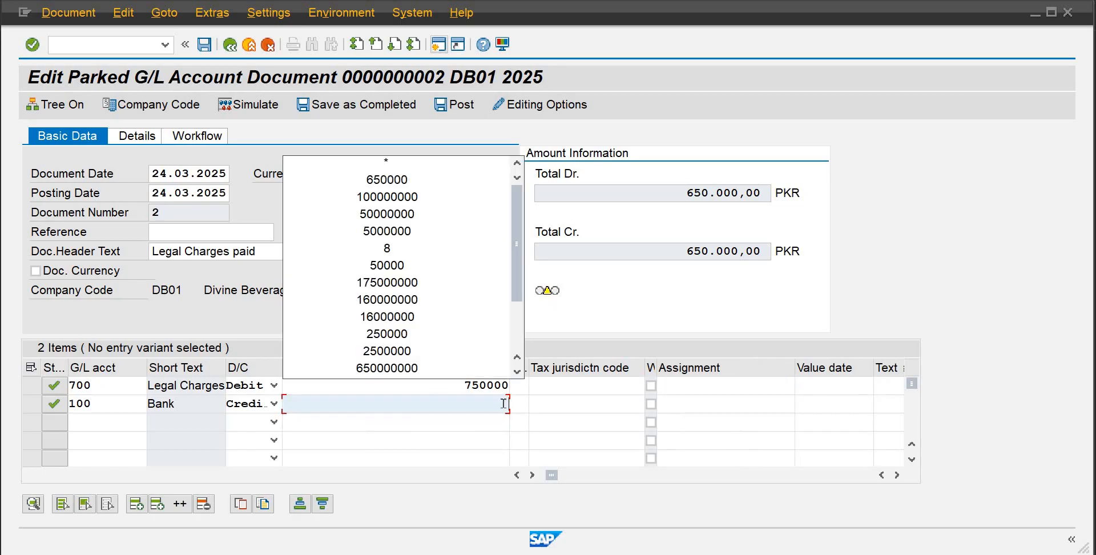
pyautogui.write('750000')
pyautogui.press('Return')
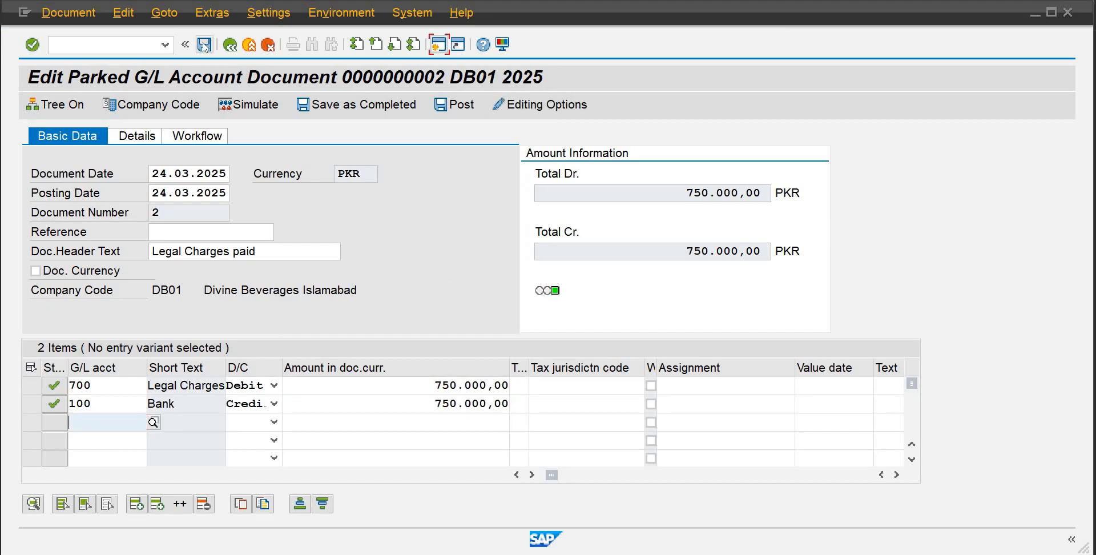
# Post the edited parked document and acknowledge the confirmation
pyautogui.click(454, 104)
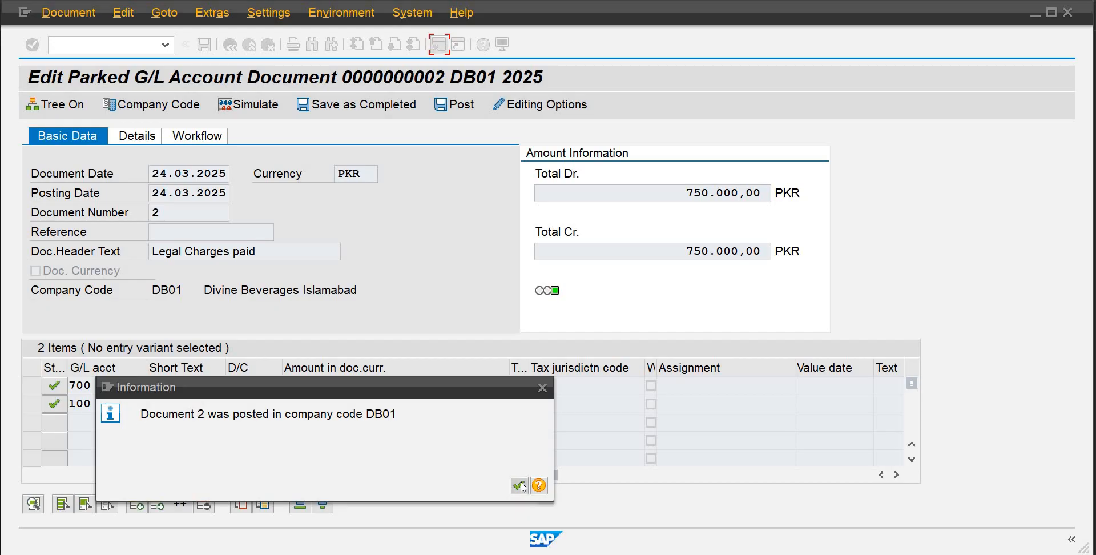
pyautogui.click(519, 486)
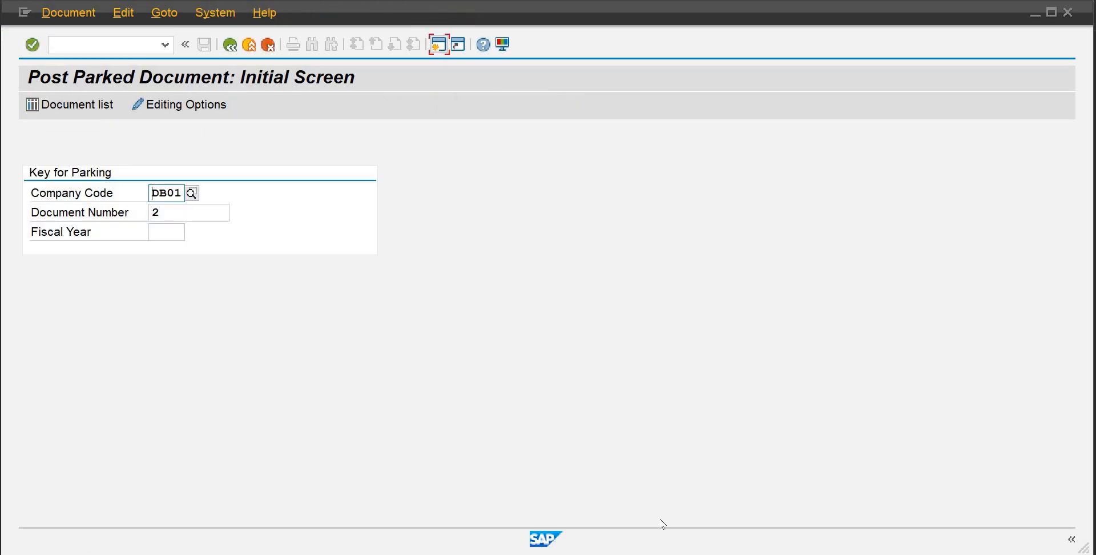
# Return to the G/L line item display session and rerun the report for accounts 1 to 999 in DB01
pyautogui.moveTo(593, 552)
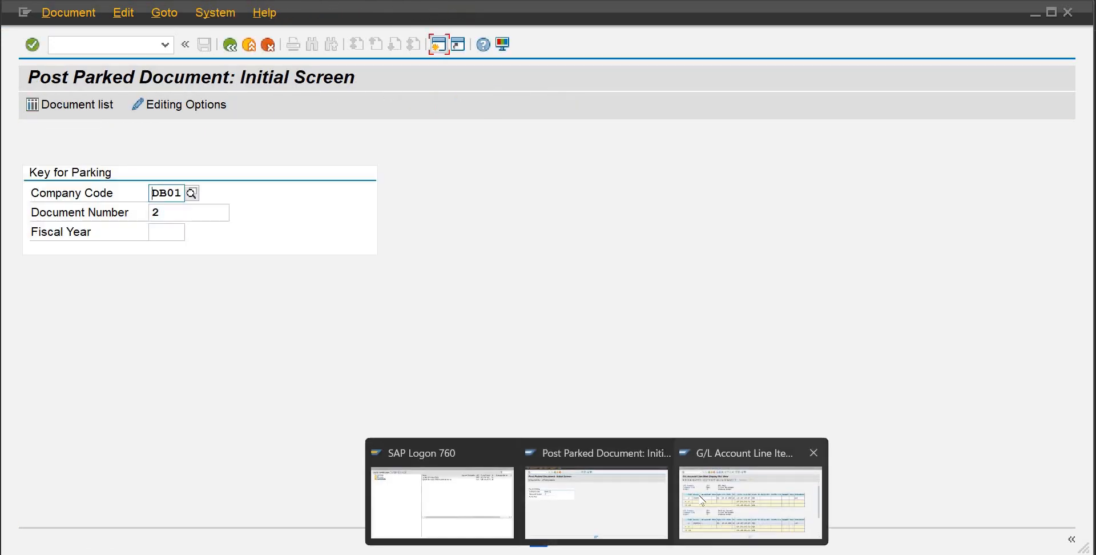
pyautogui.click(746, 499)
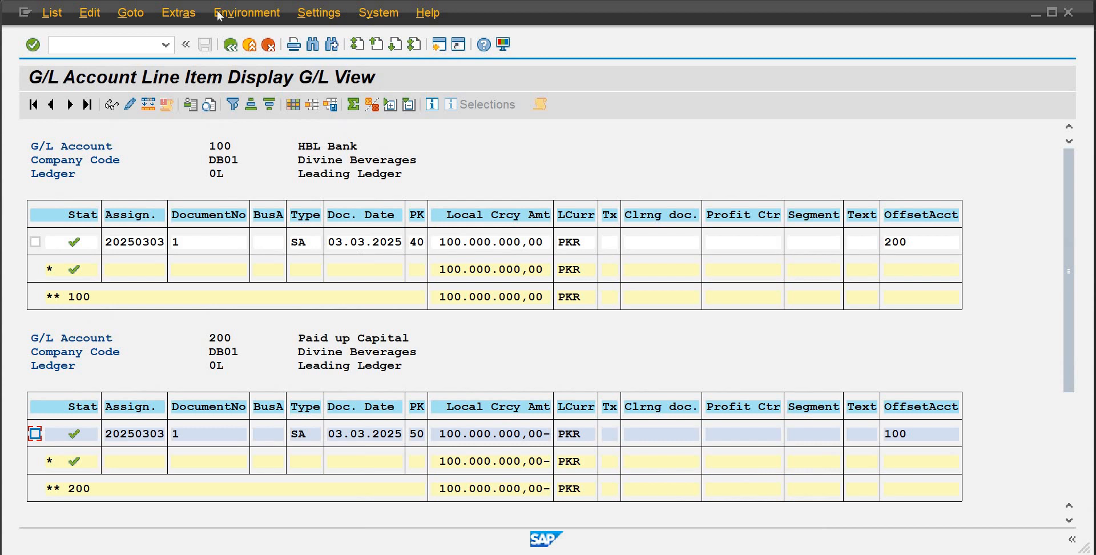
pyautogui.click(230, 45)
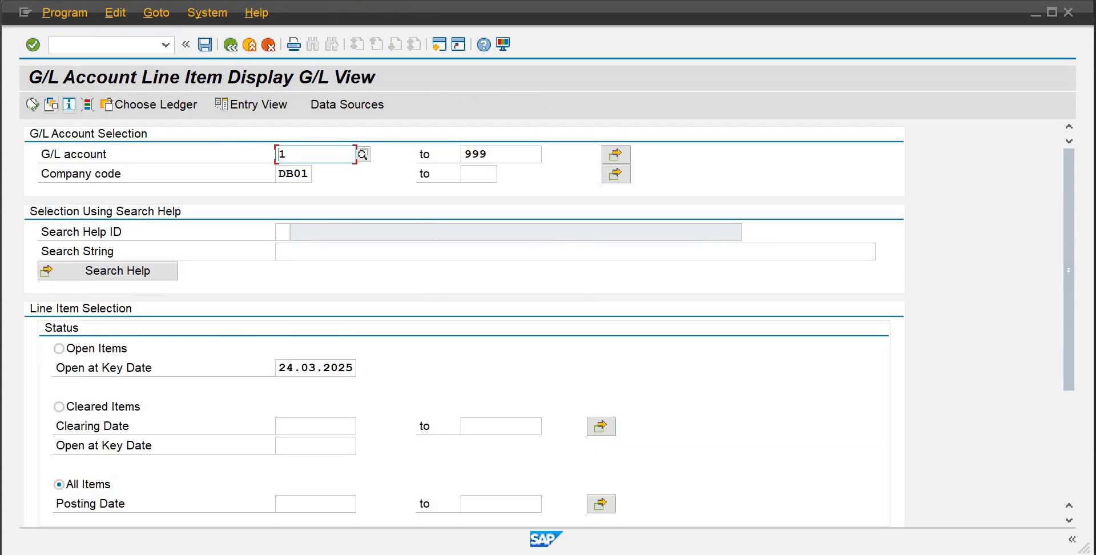
pyautogui.click(32, 105)
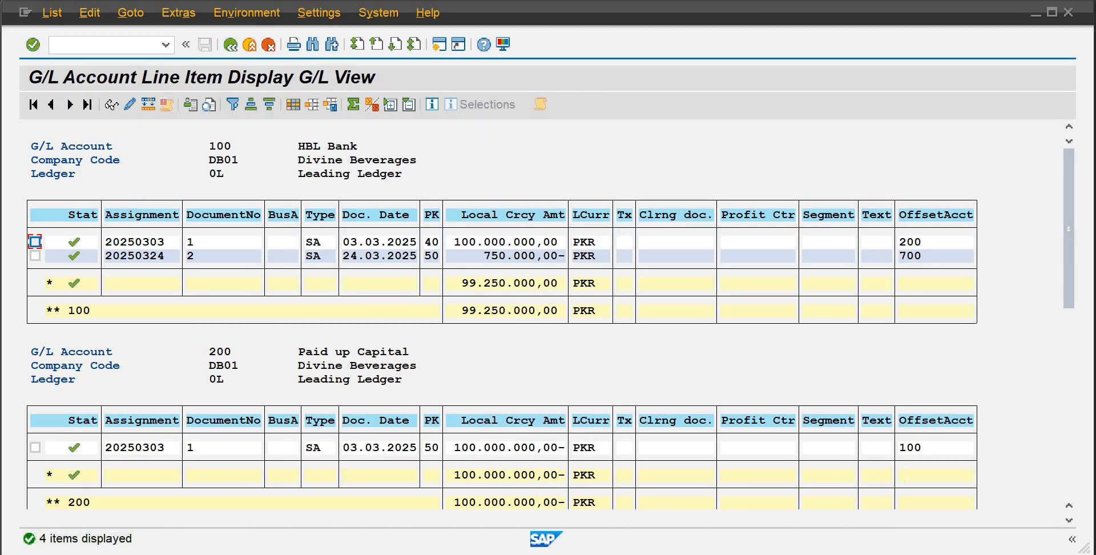
# Scroll through the line item list to review the new postings on accounts 100 and 700
pyautogui.click(1, 70)
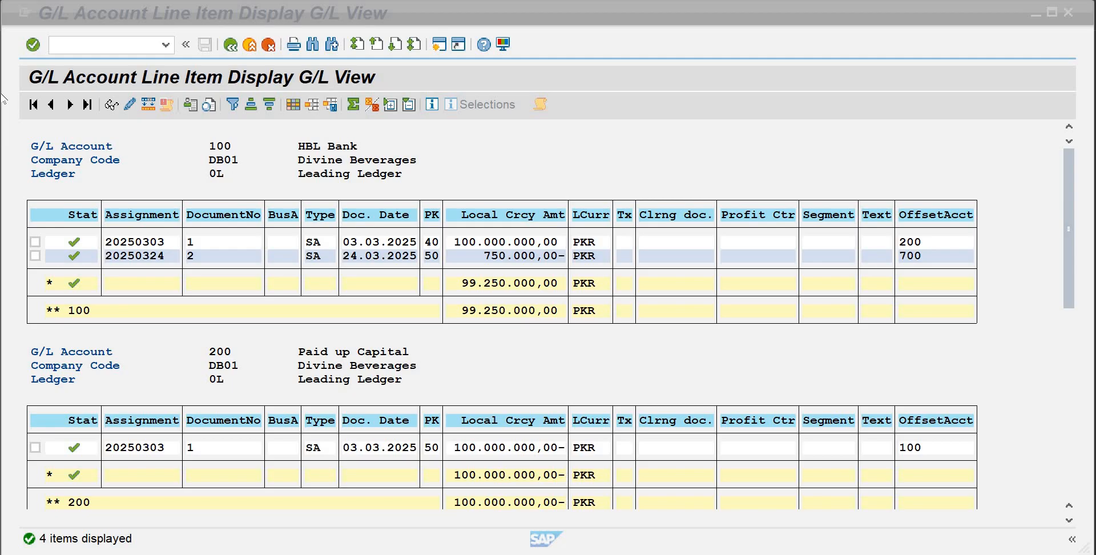
pyautogui.click(1067, 171)
pyautogui.scroll(-1, 615, 231)
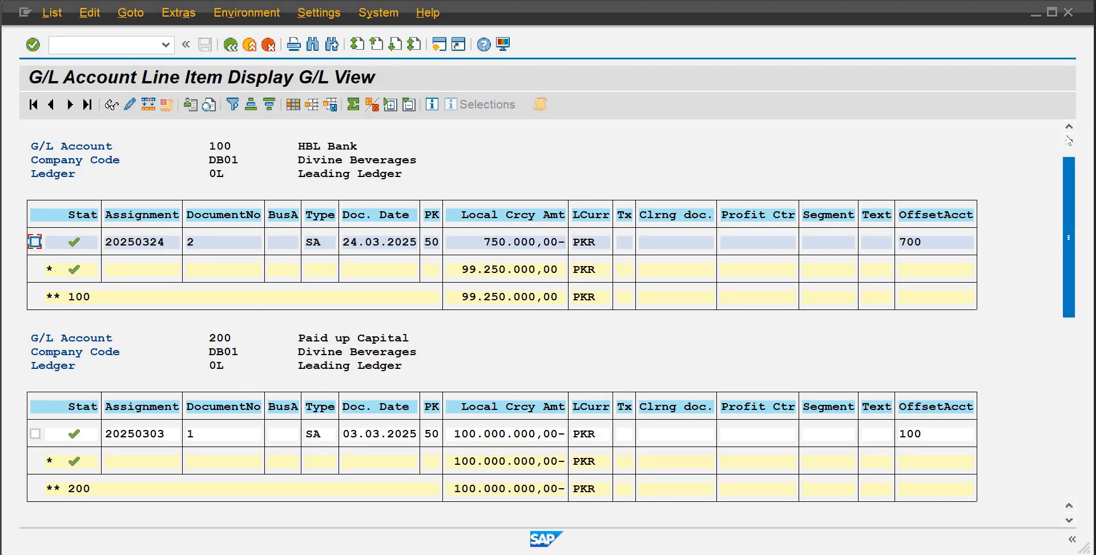
pyautogui.scroll(1, 939, 237)
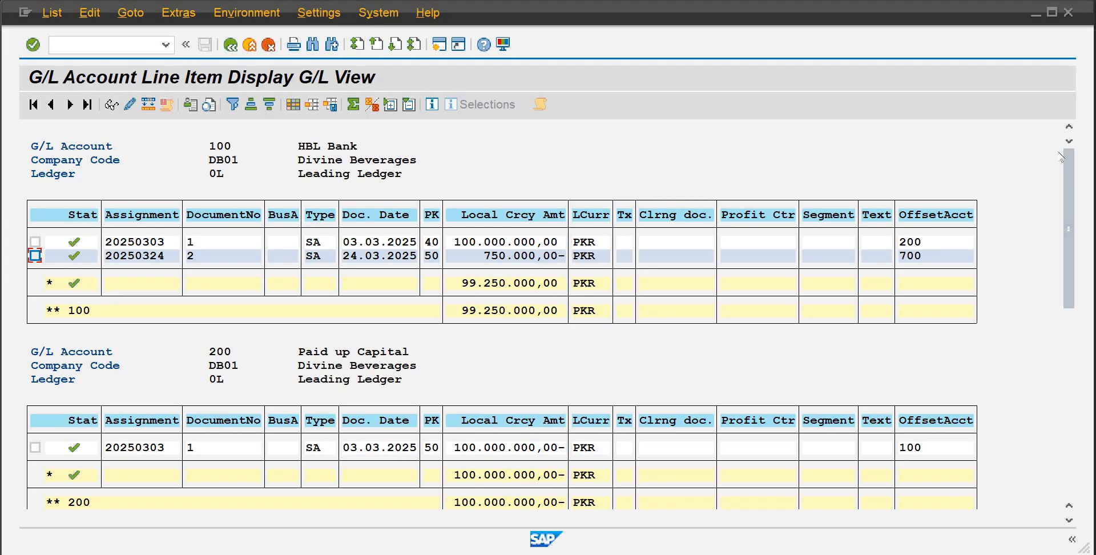
pyautogui.scroll(-3, 1065, 210)
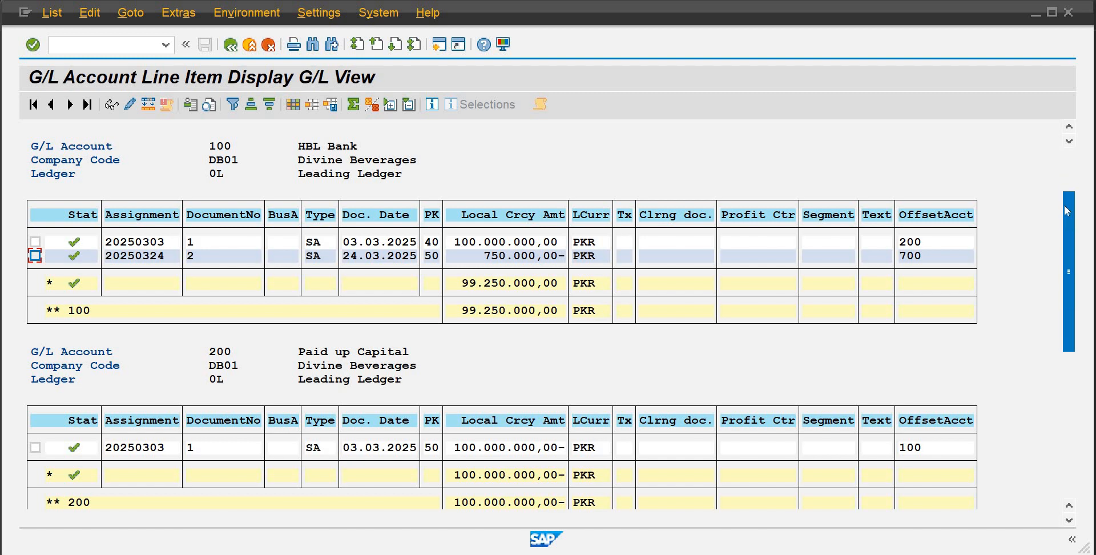
pyautogui.scroll(-3, 1069, 238)
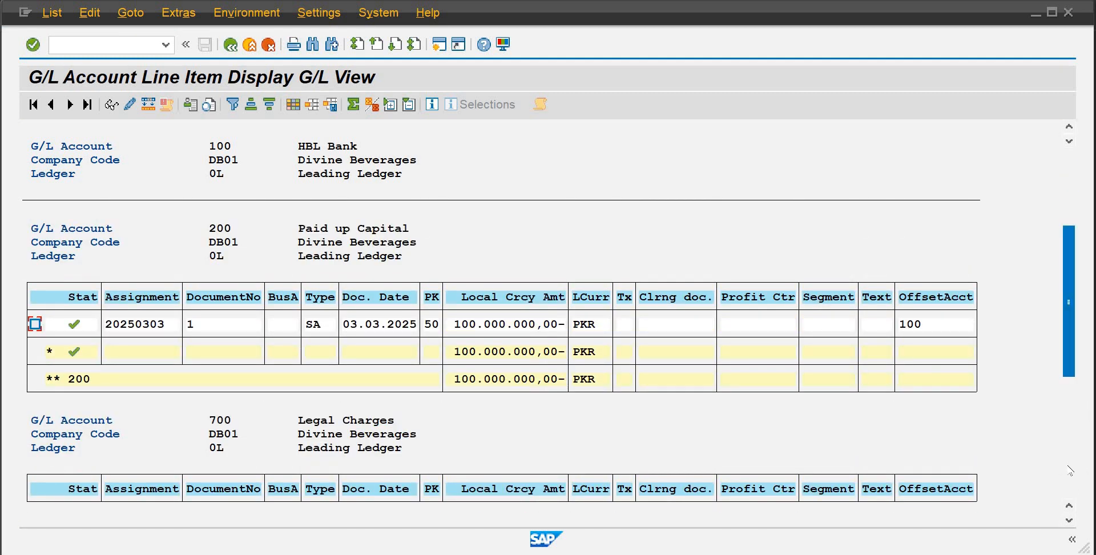
pyautogui.scroll(-3, 1067, 466)
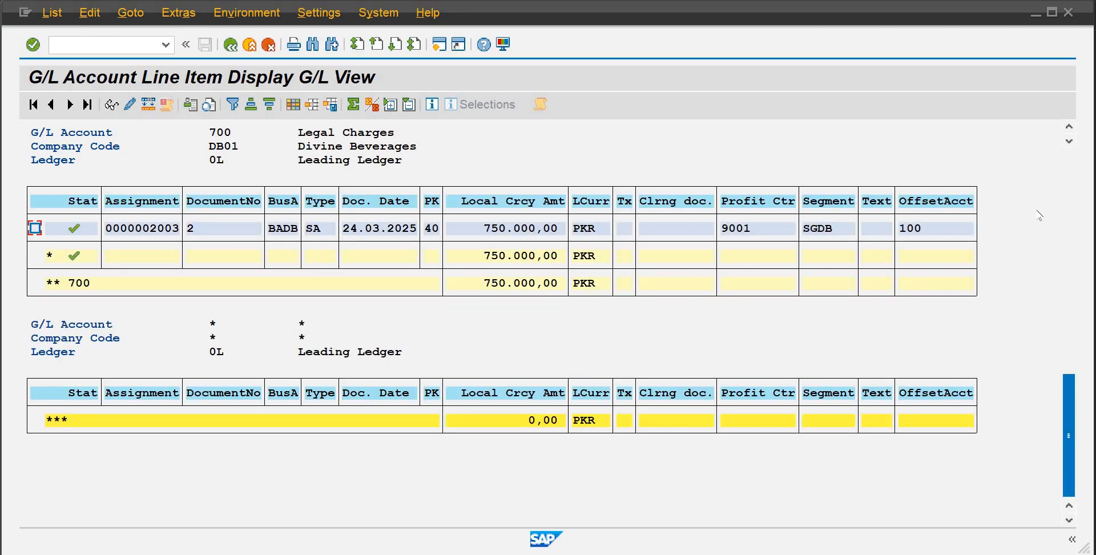
pyautogui.click(1073, 183)
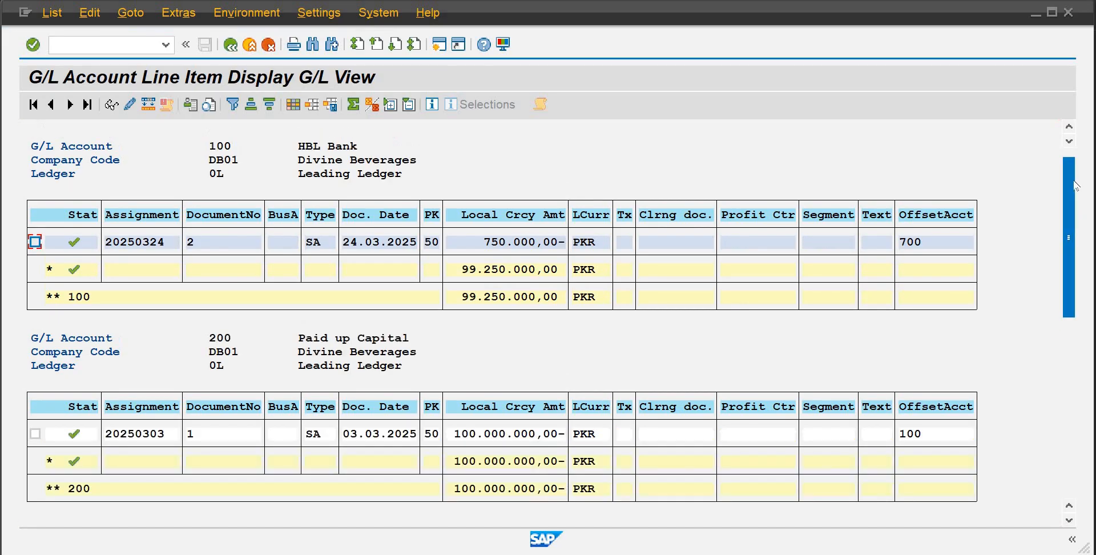